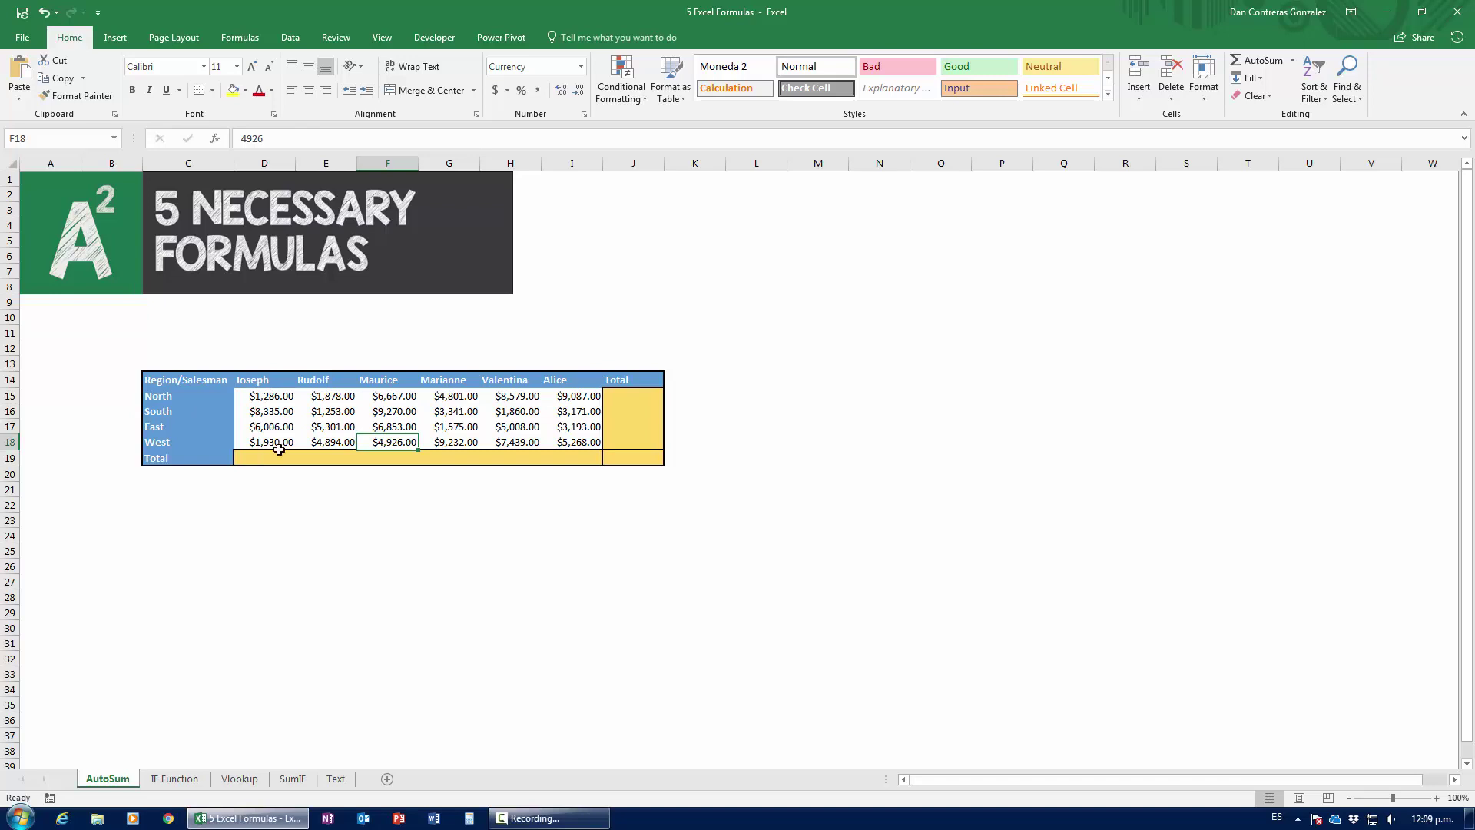
Examine the empty Total row and the sales figures of each region in the salesman table
left_click(269, 458)
left_click(322, 457)
left_click(398, 456)
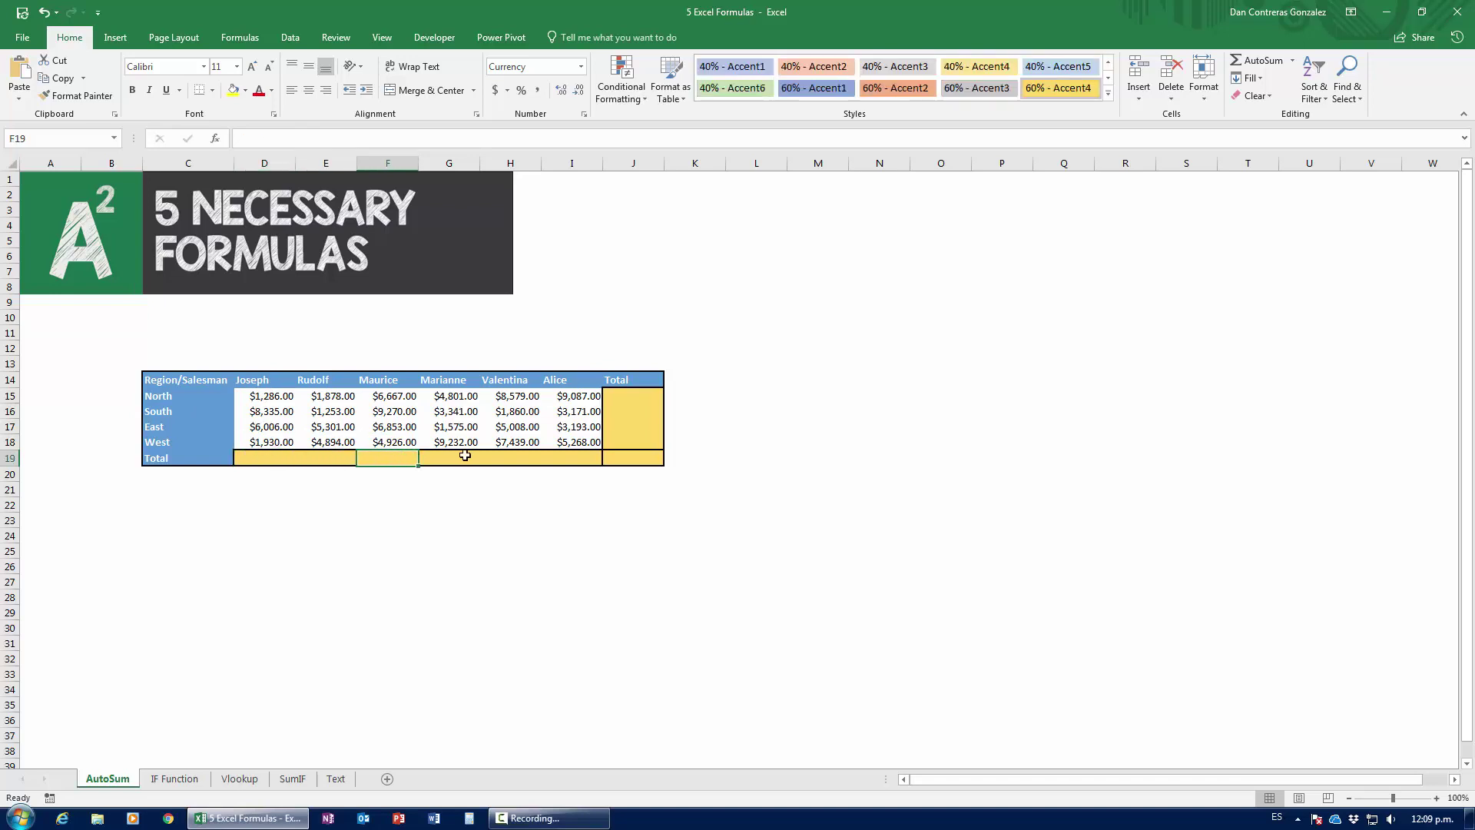
left_click(461, 455)
left_click(523, 455)
left_click(267, 457)
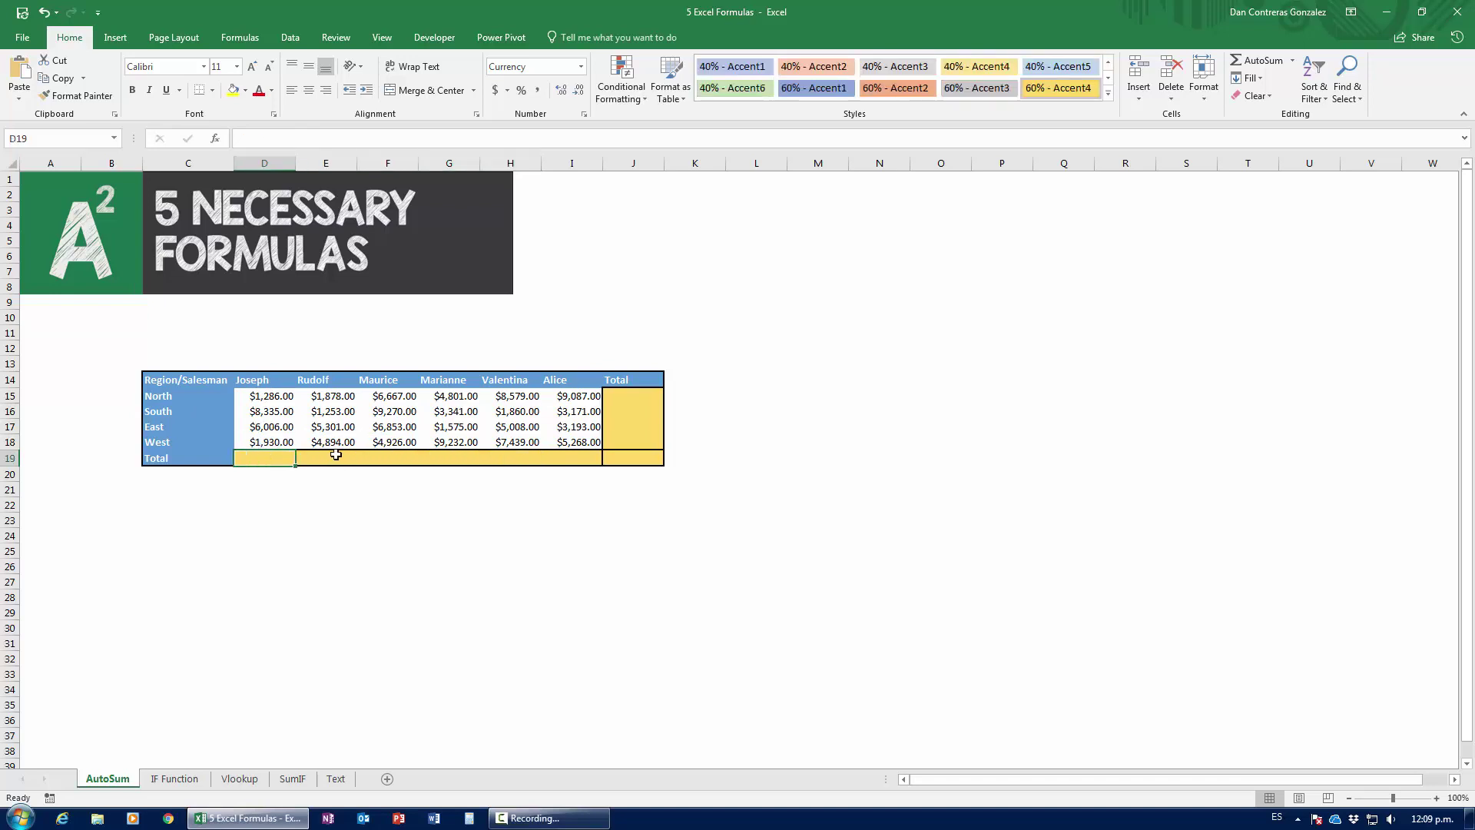
left_click(332, 456)
left_click(386, 455)
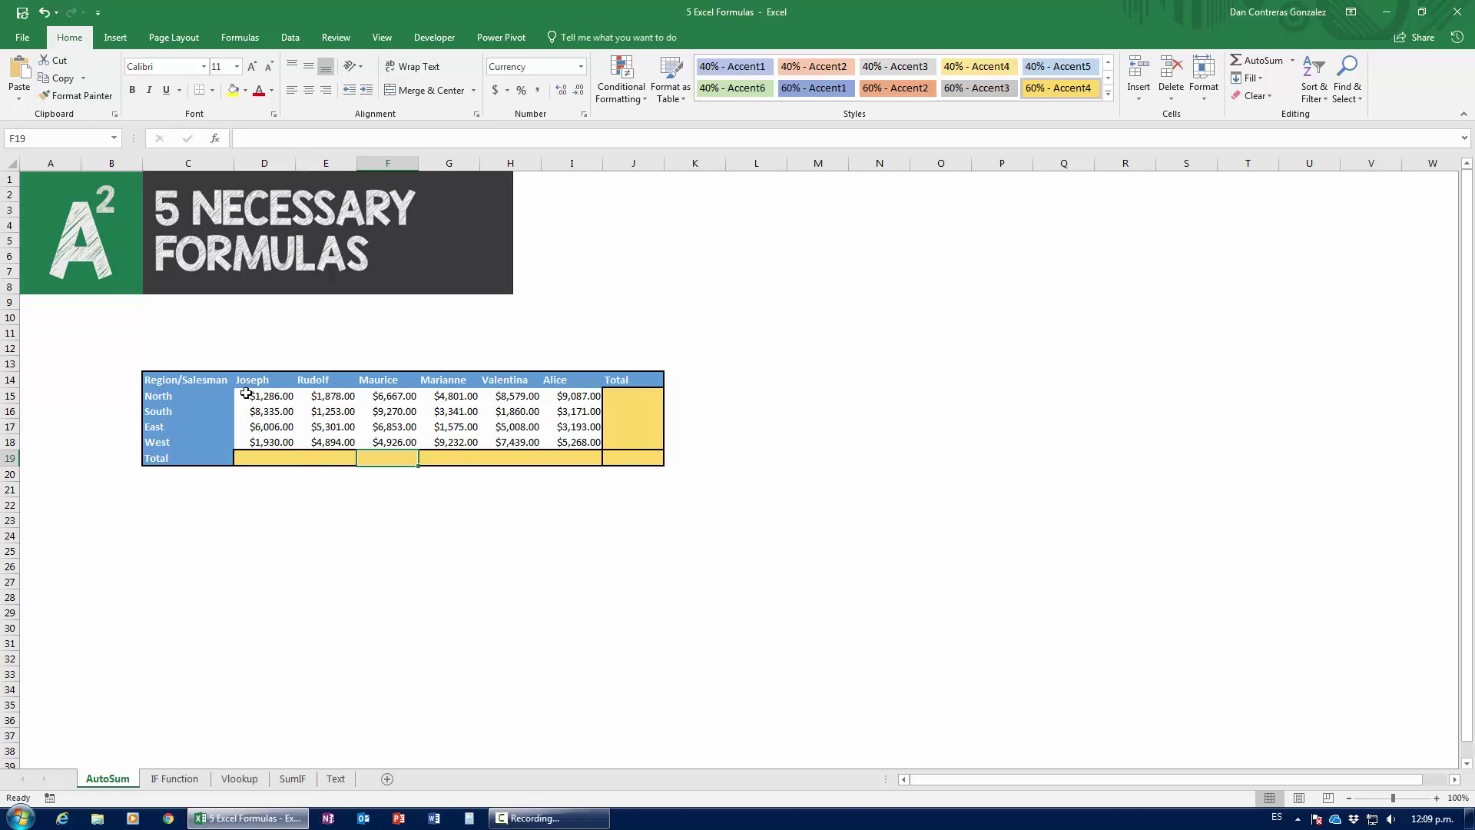
left_click_drag(246, 394, 567, 405)
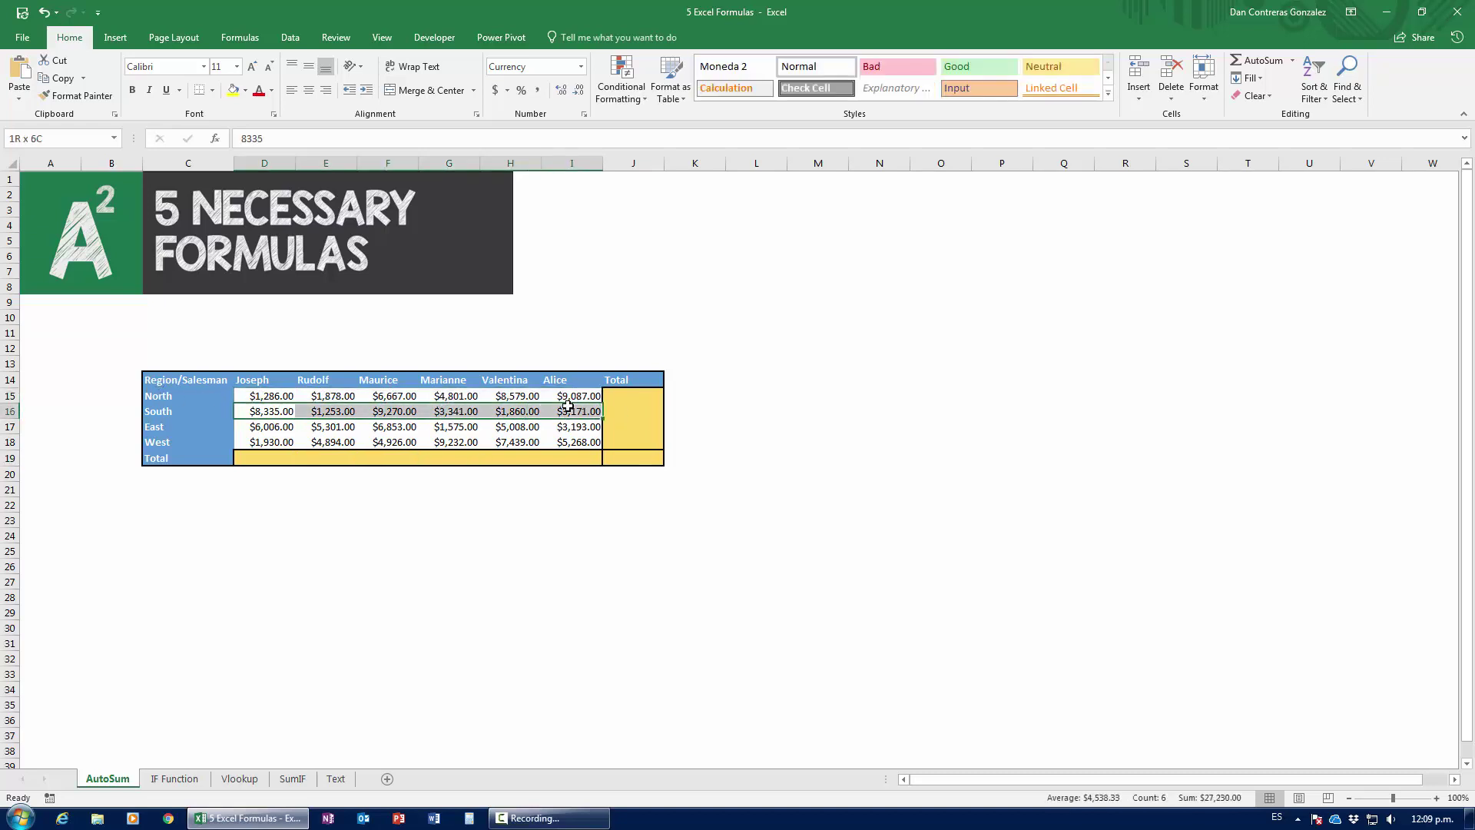
left_click_drag(285, 426, 554, 442)
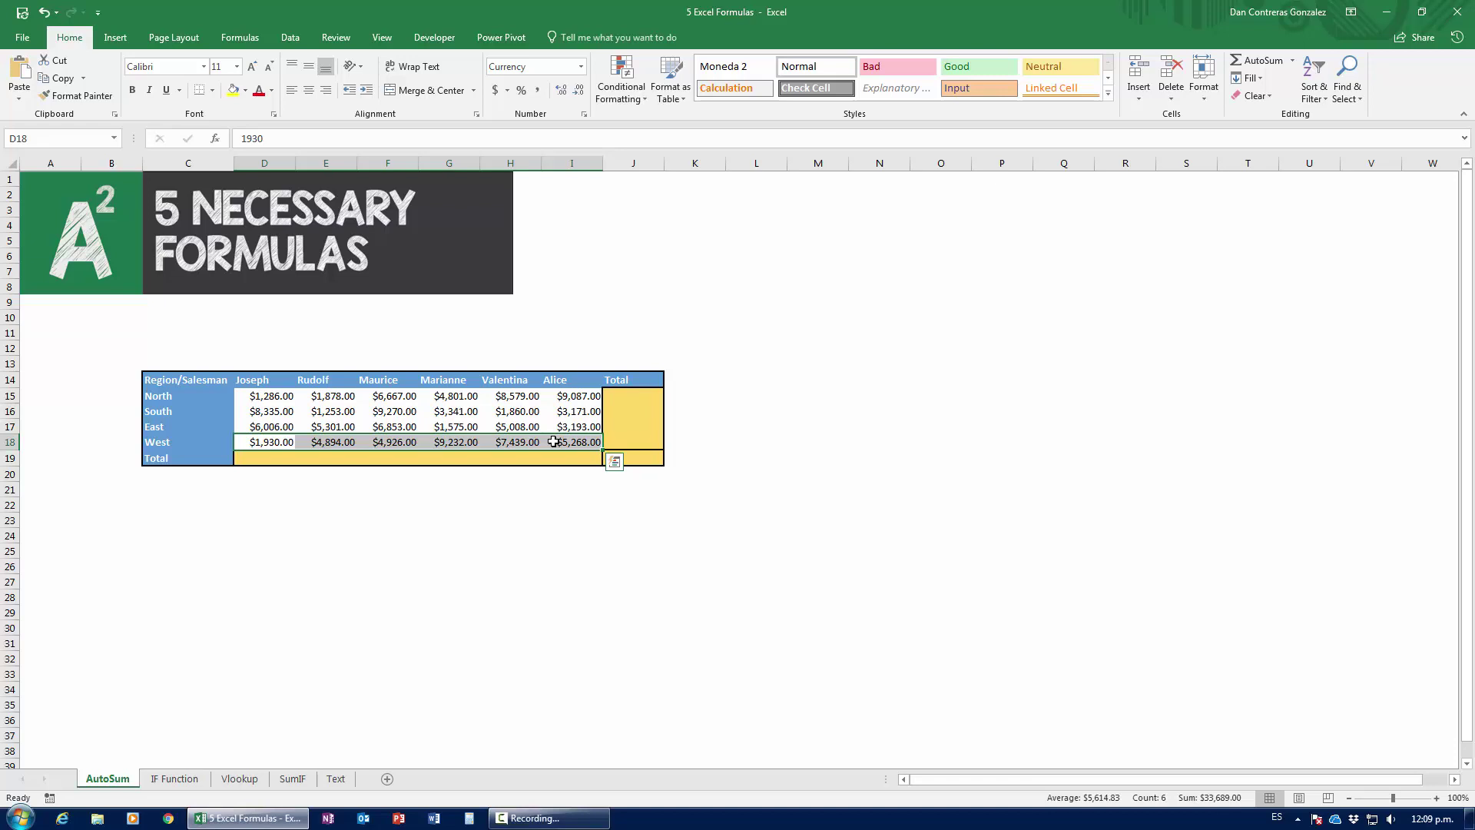
Total Joseph's sales in cell D19 by adding the individual cells with =D15+D16+D17+D18
left_click(273, 457)
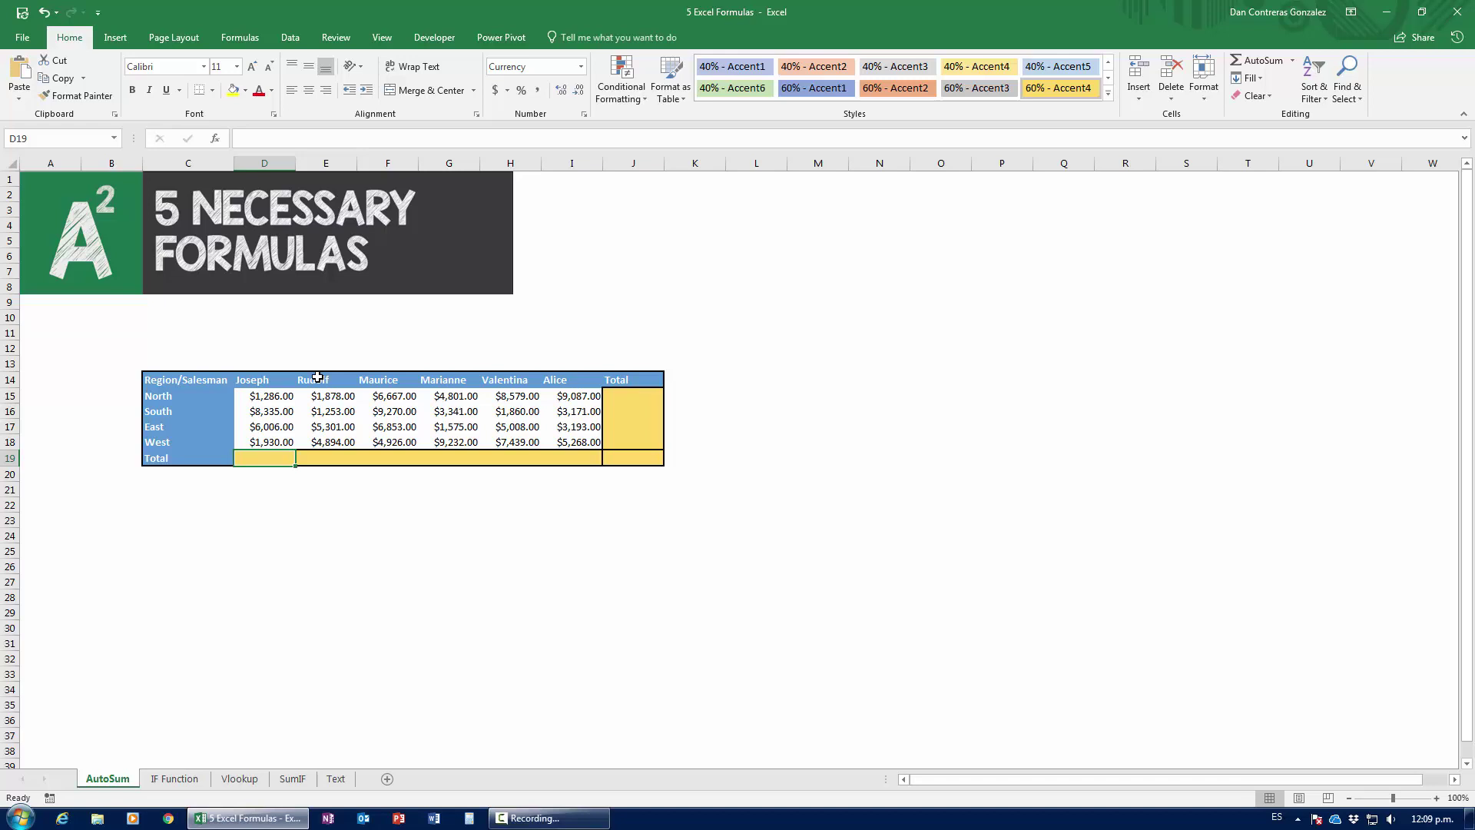
type("=")
key("Up")
key("Up")
key("Up")
key("Up")
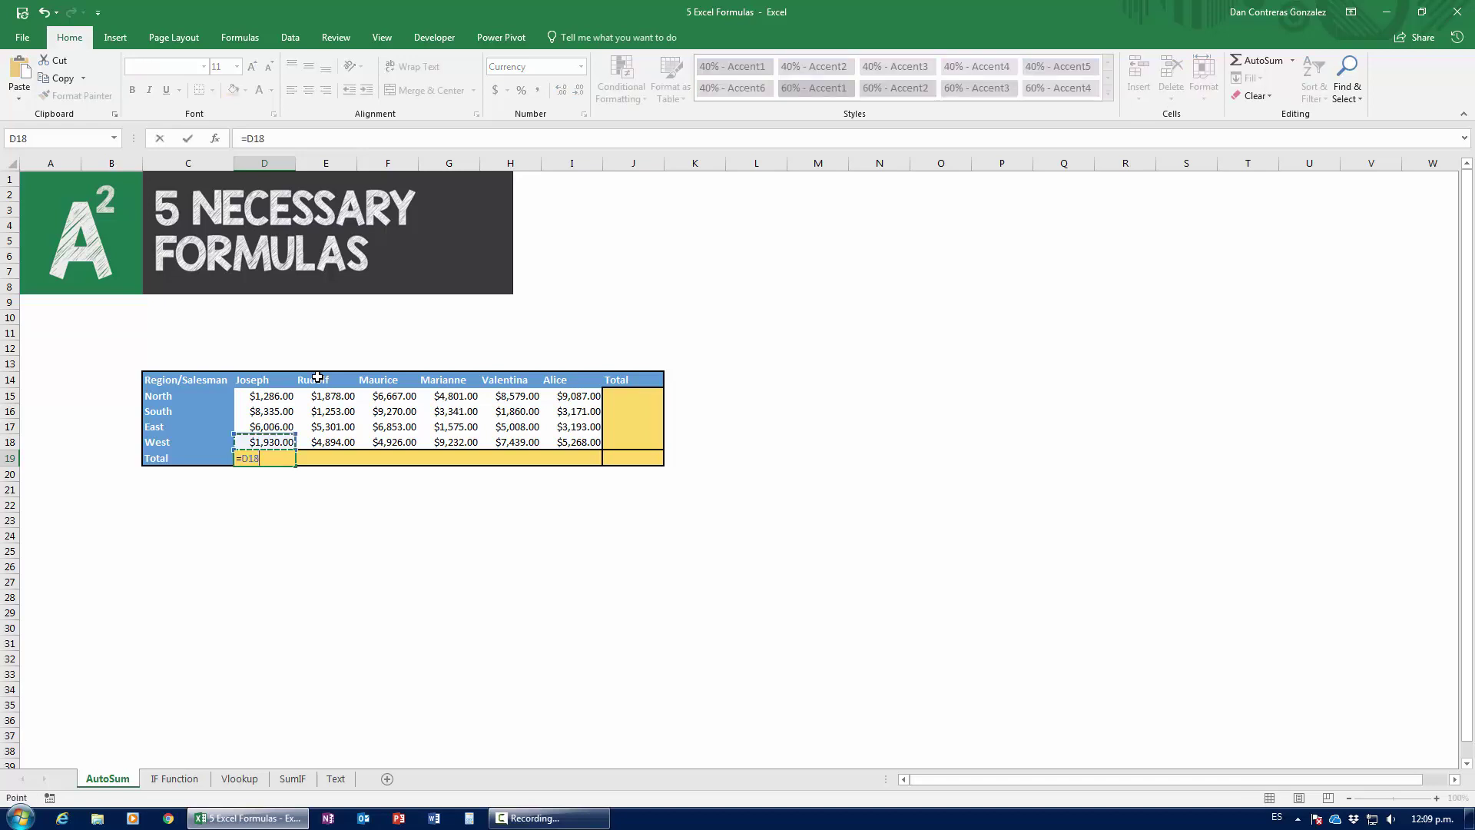
type("+")
key("Up")
key("Up")
key("Up")
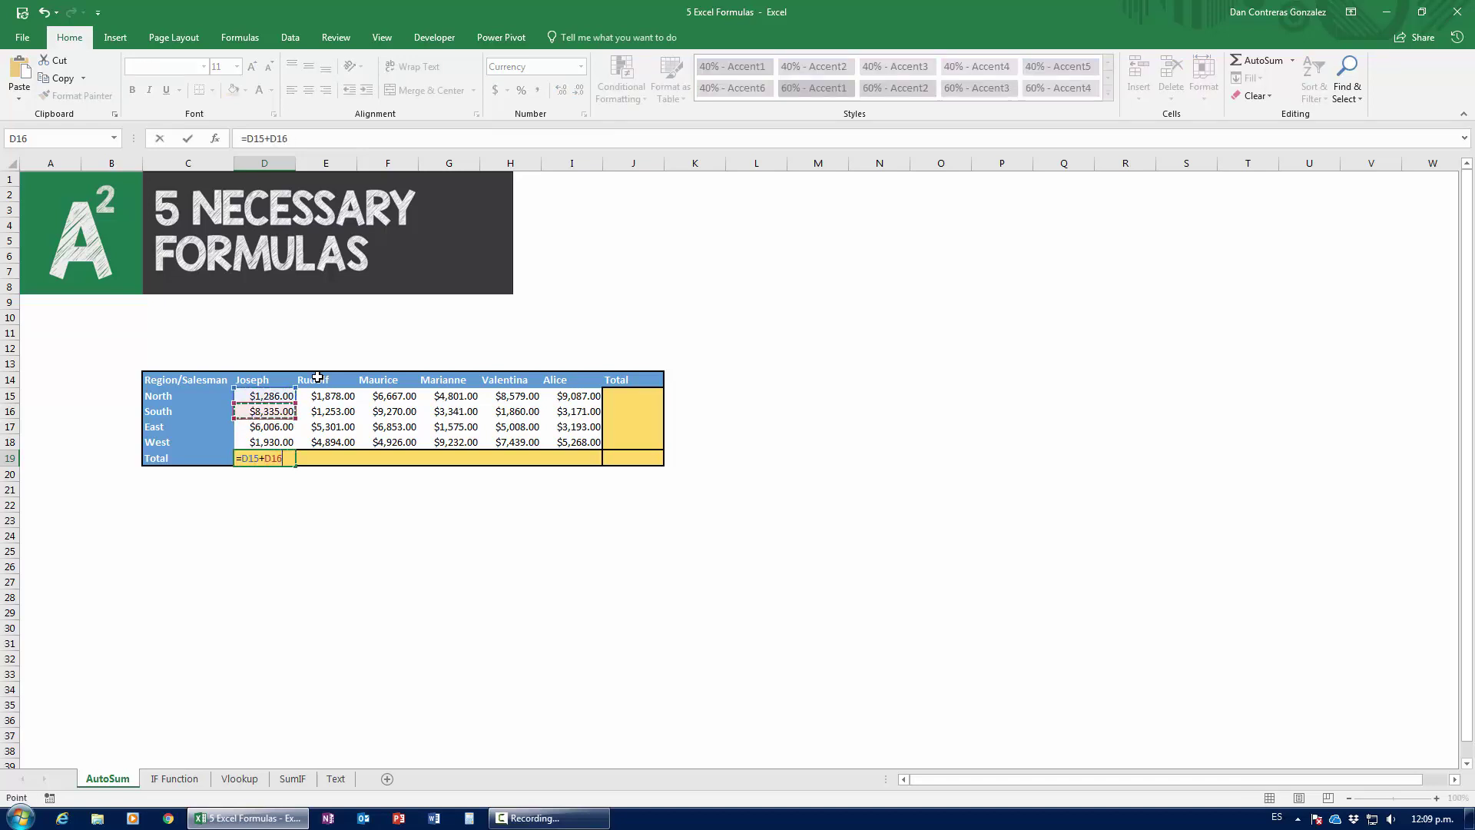
type("+")
key("Up")
key("Up")
type("+")
key("Up")
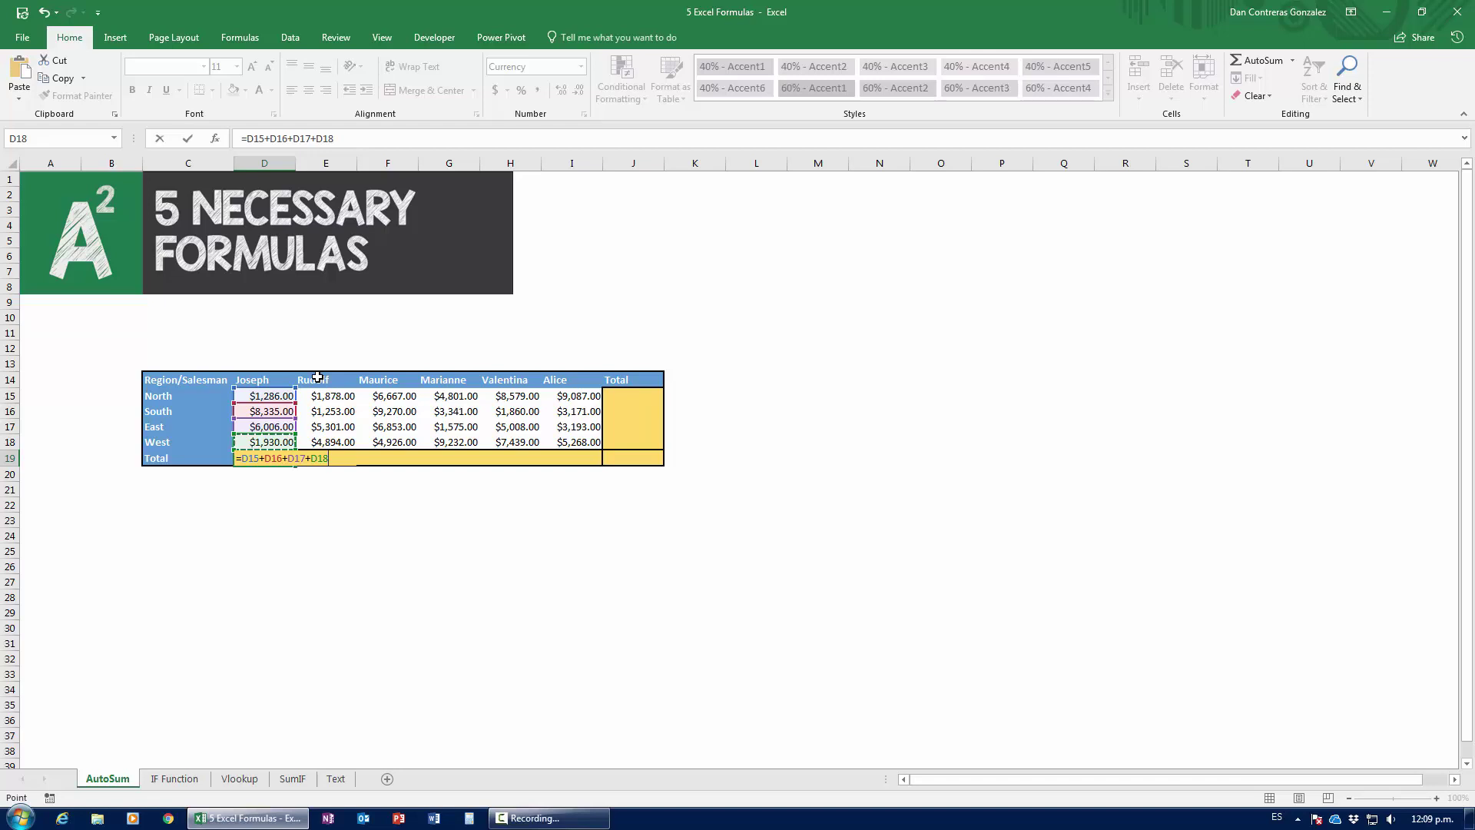
key("Tab")
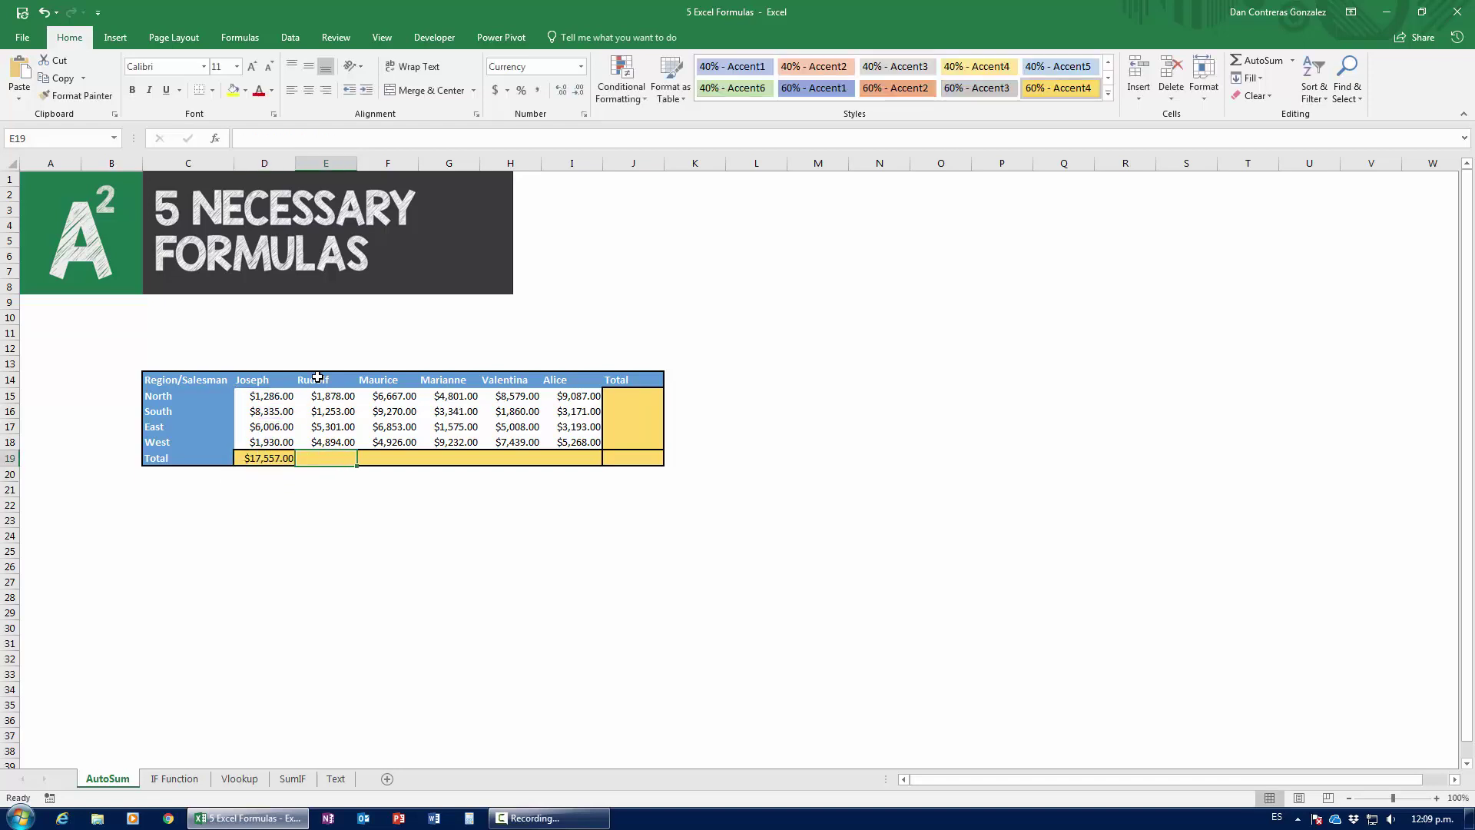
Total Rudolf's sales in cell E19 with the formula =SUM(E15:E18)
type("=")
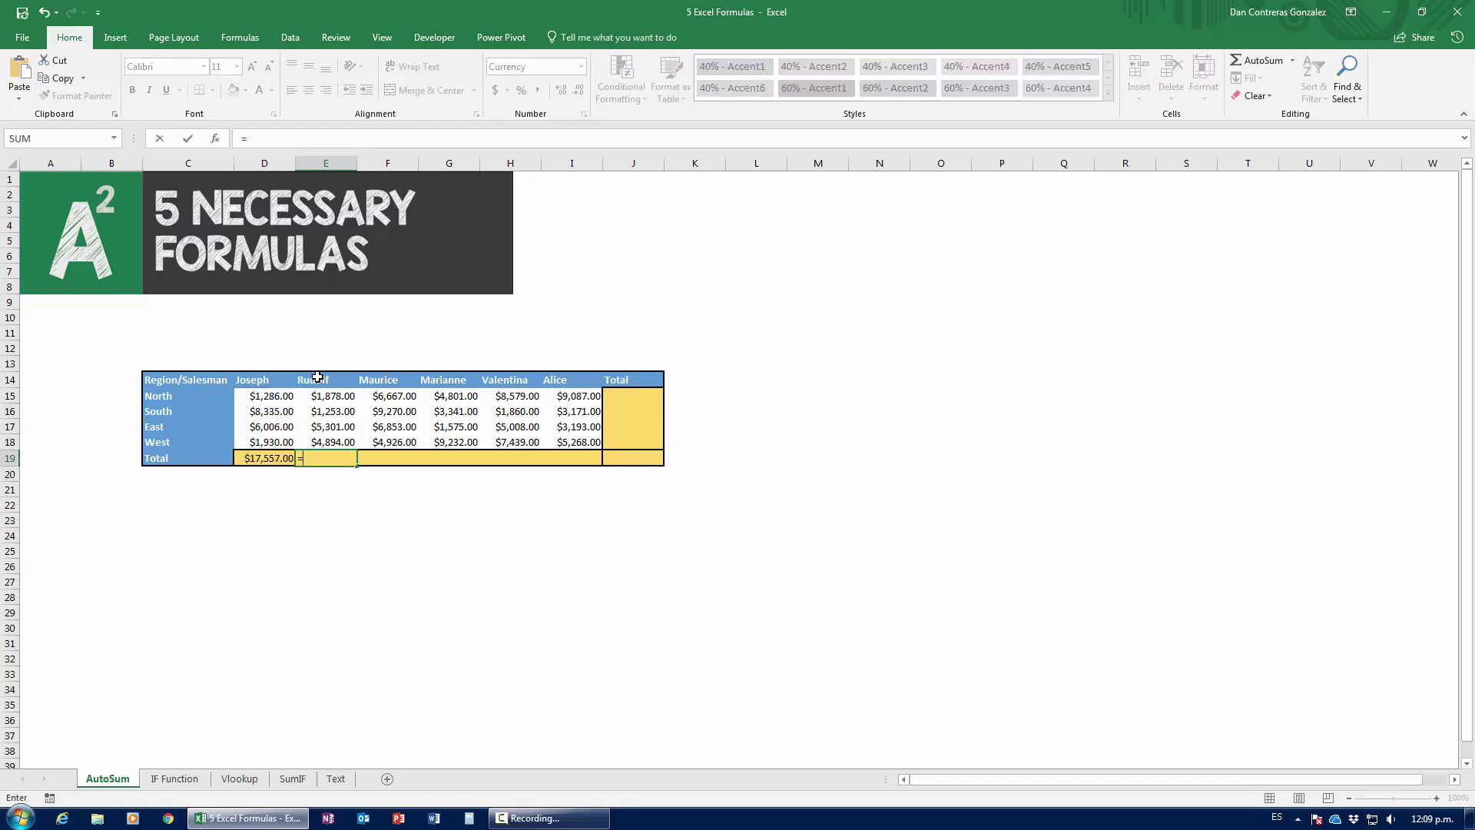
type("sum(")
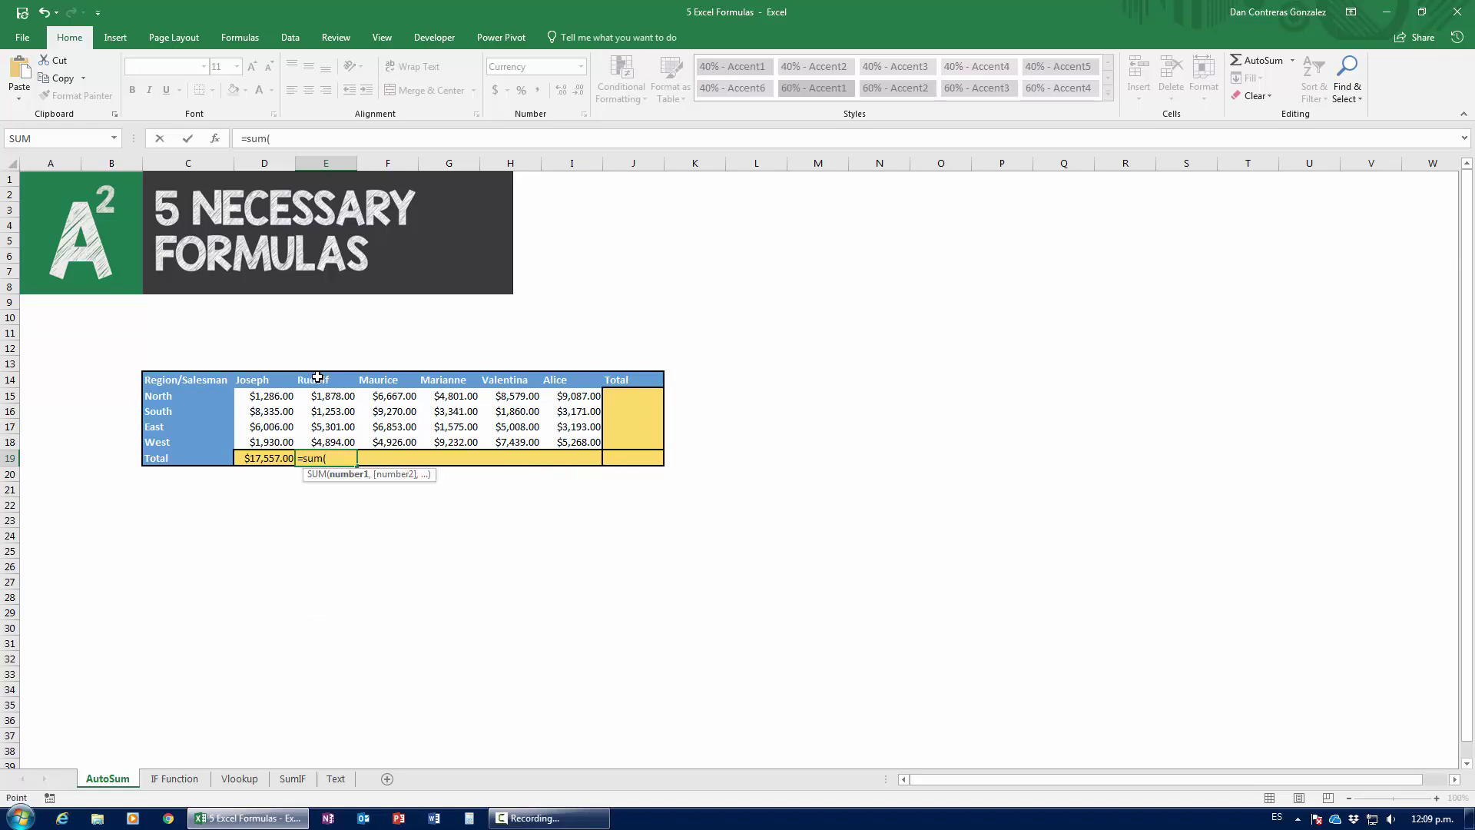
key("Up")
key("Up")
key("Up")
key("Up")
key("shift+Down")
key("shift+Down")
key("shift+Down")
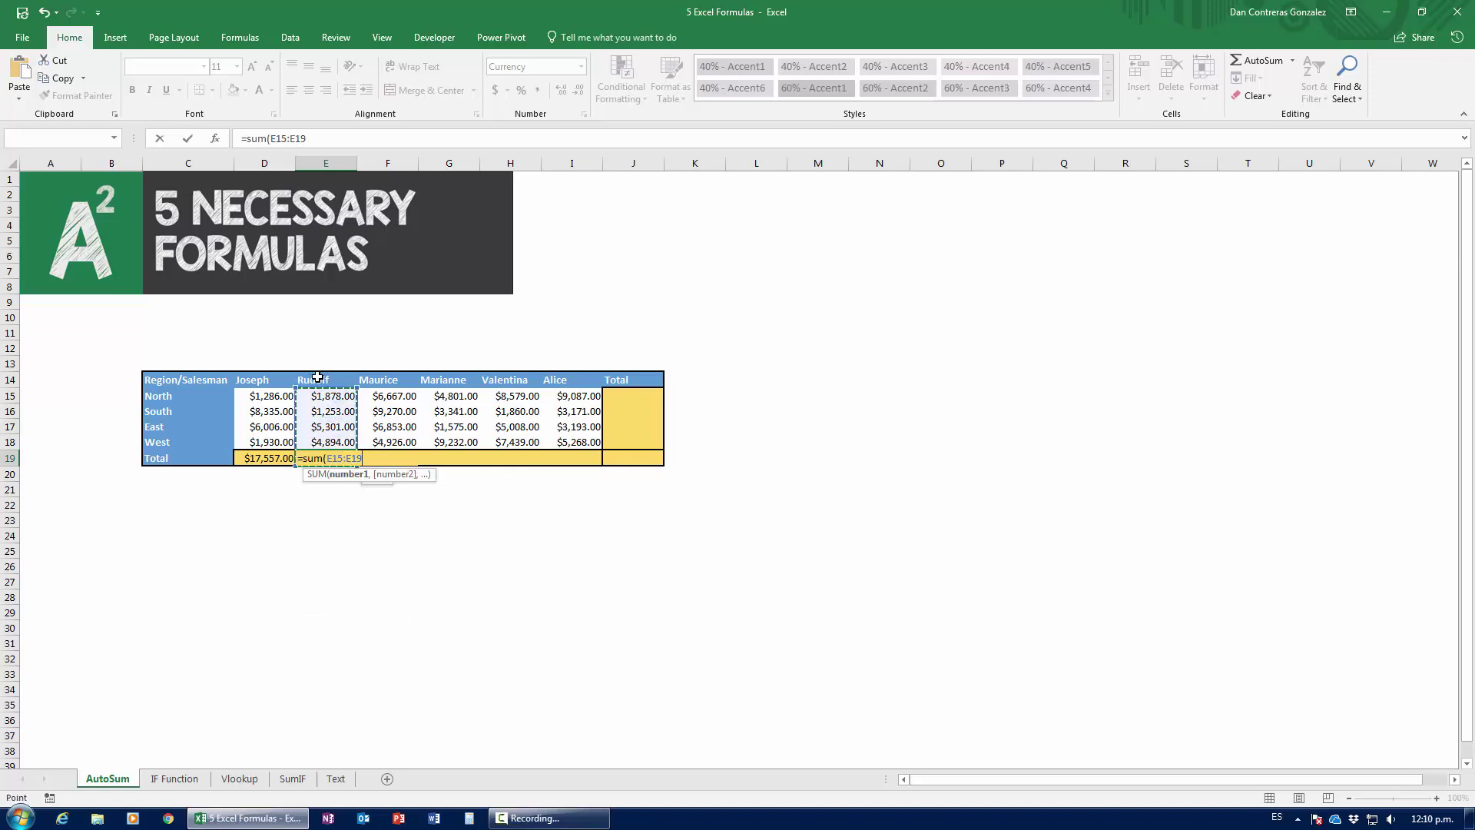
type(")")
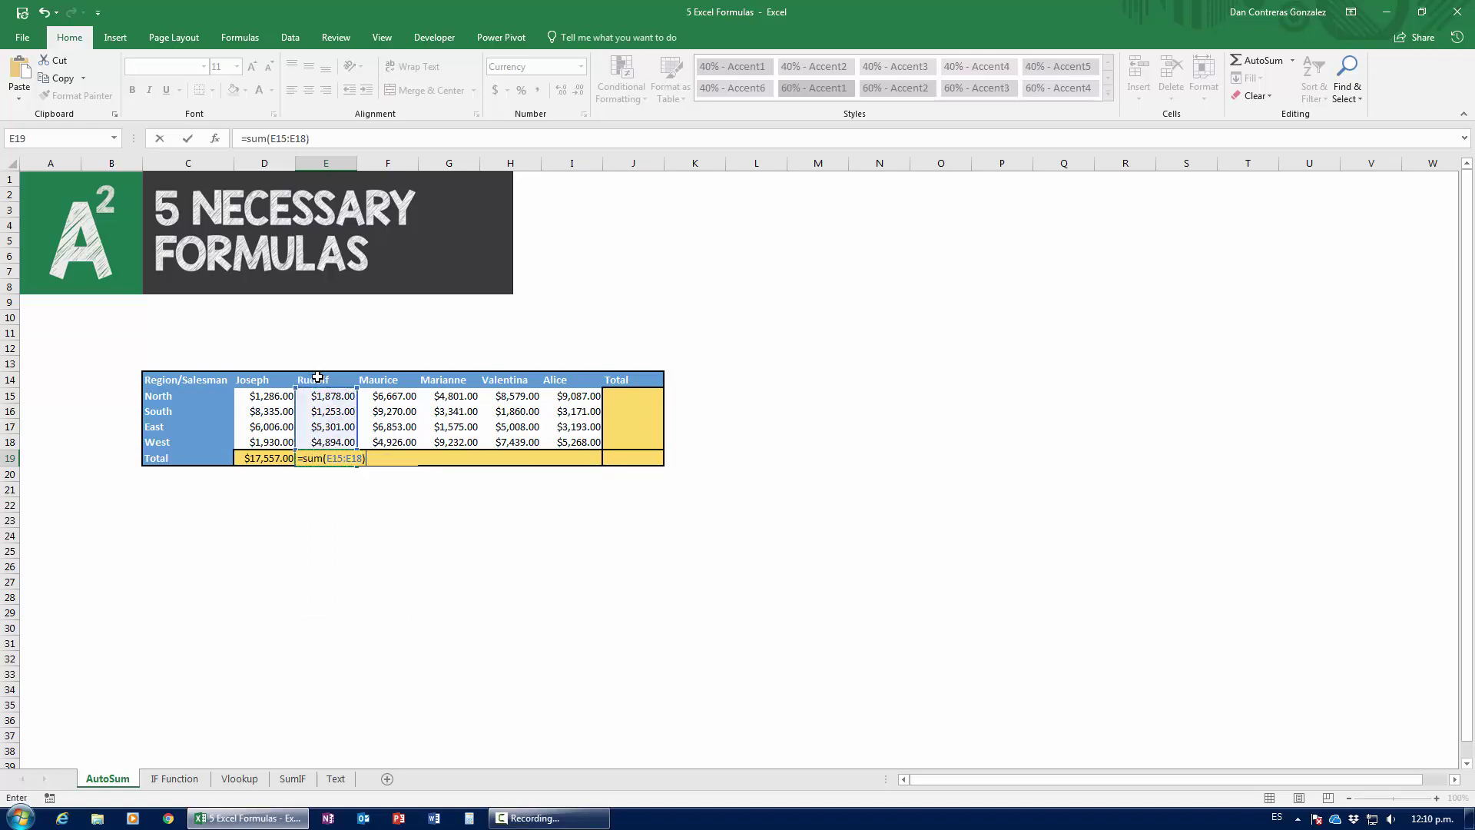
key("Return")
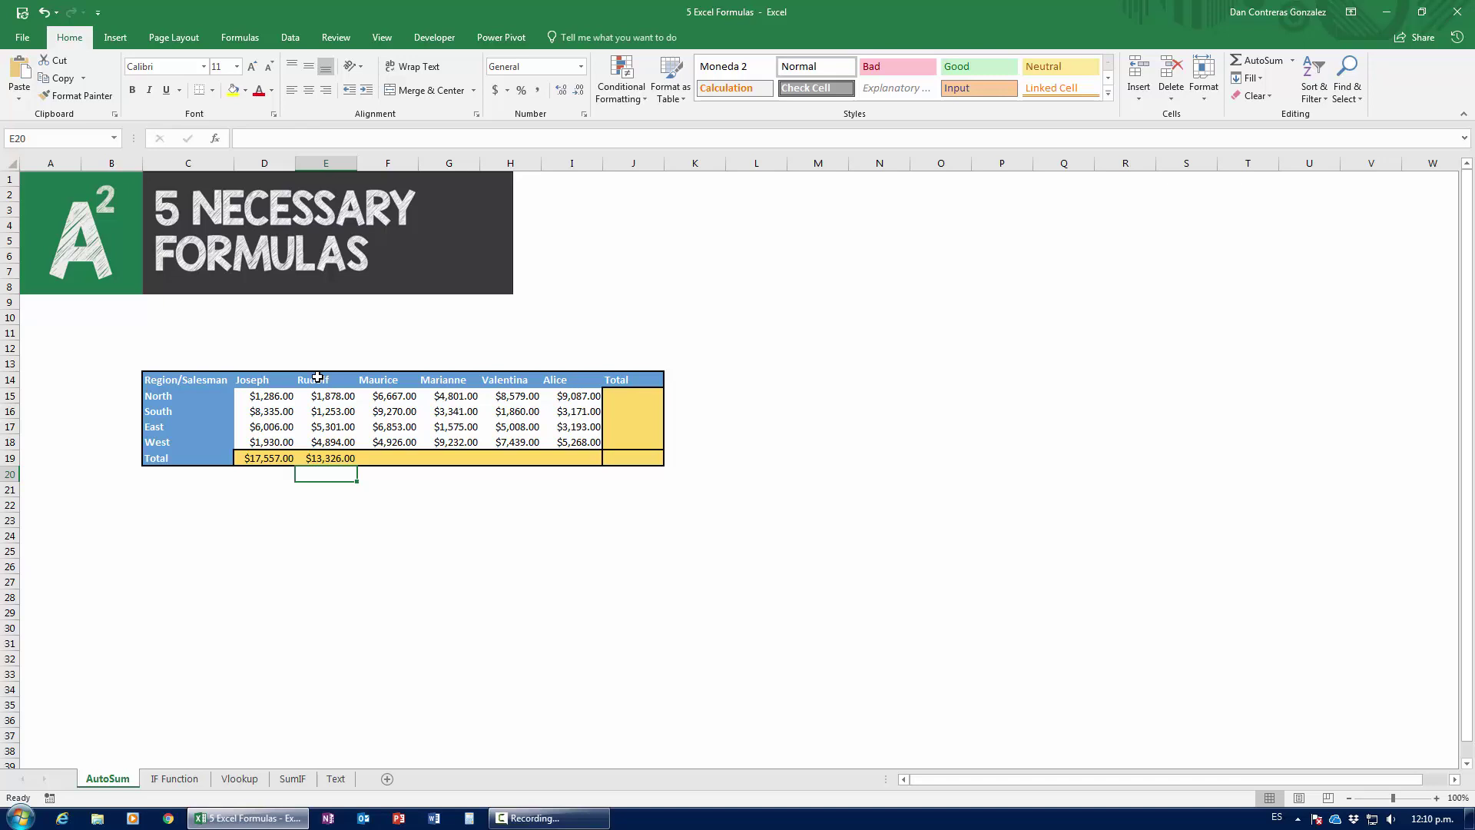
Total Maurice's sales in cell F19 by applying AutoSum to F15:F18
key("Up")
key("Right")
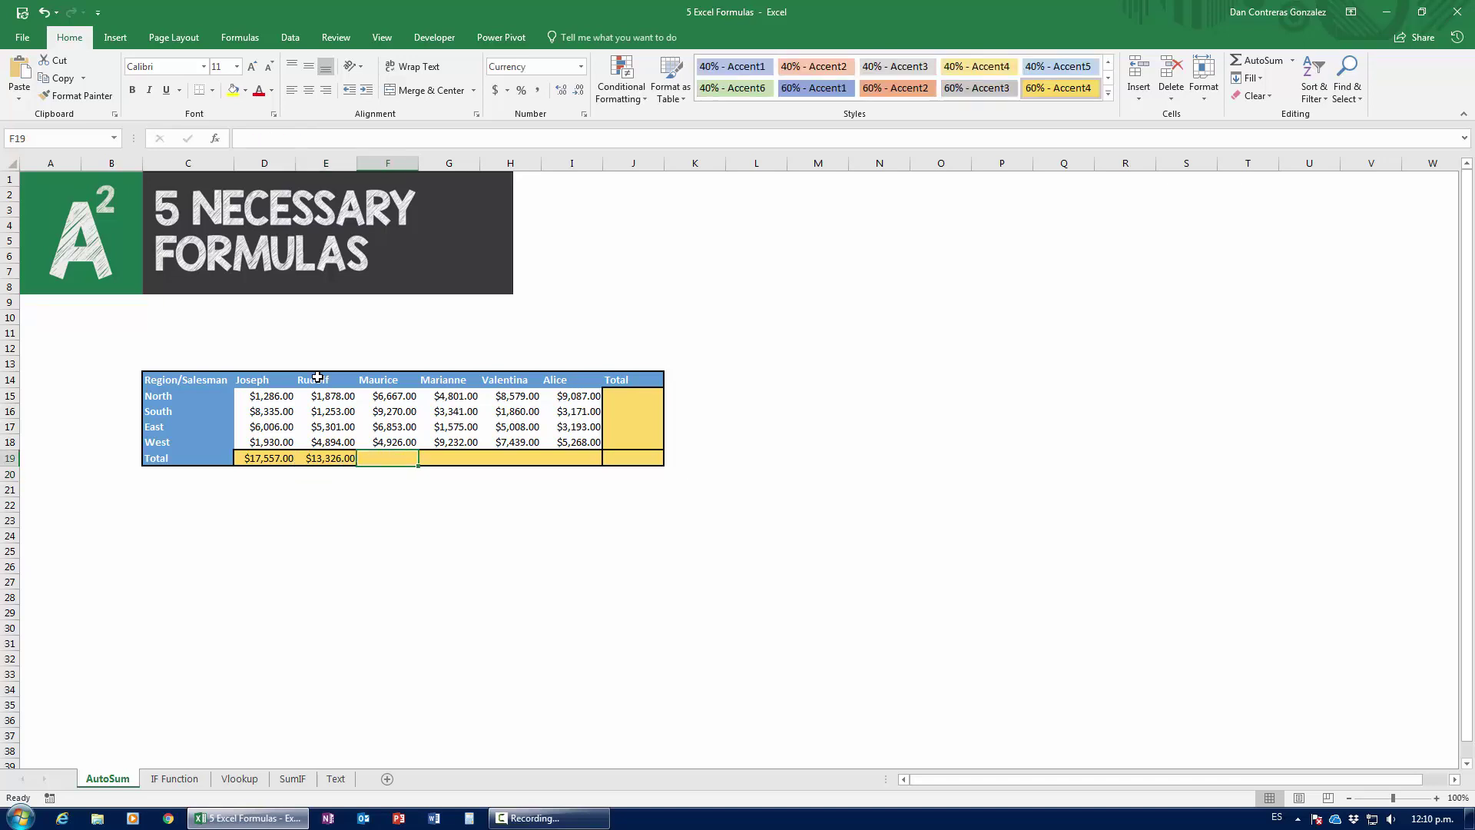
left_click(1266, 65)
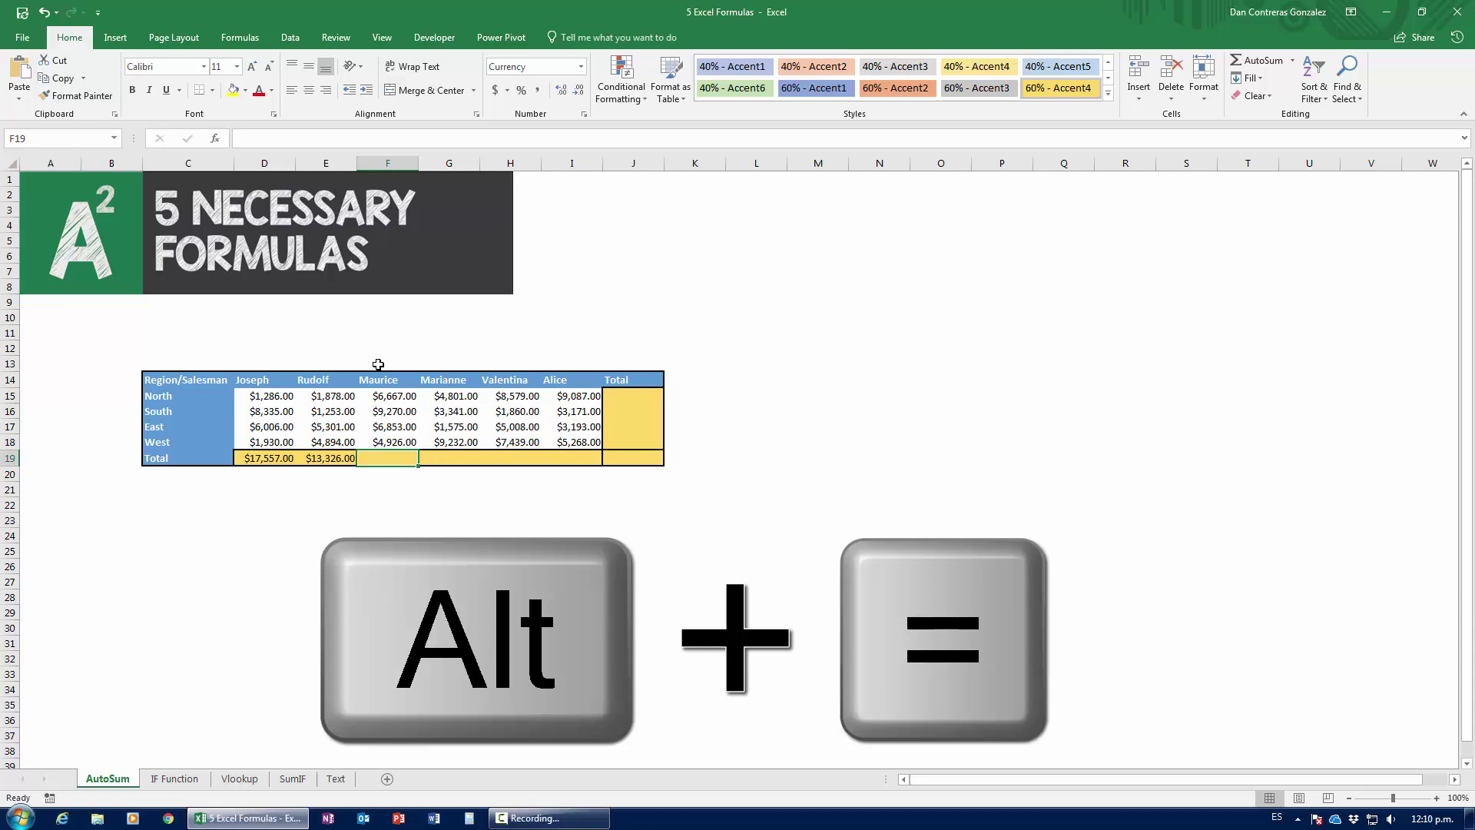
key("alt+equal")
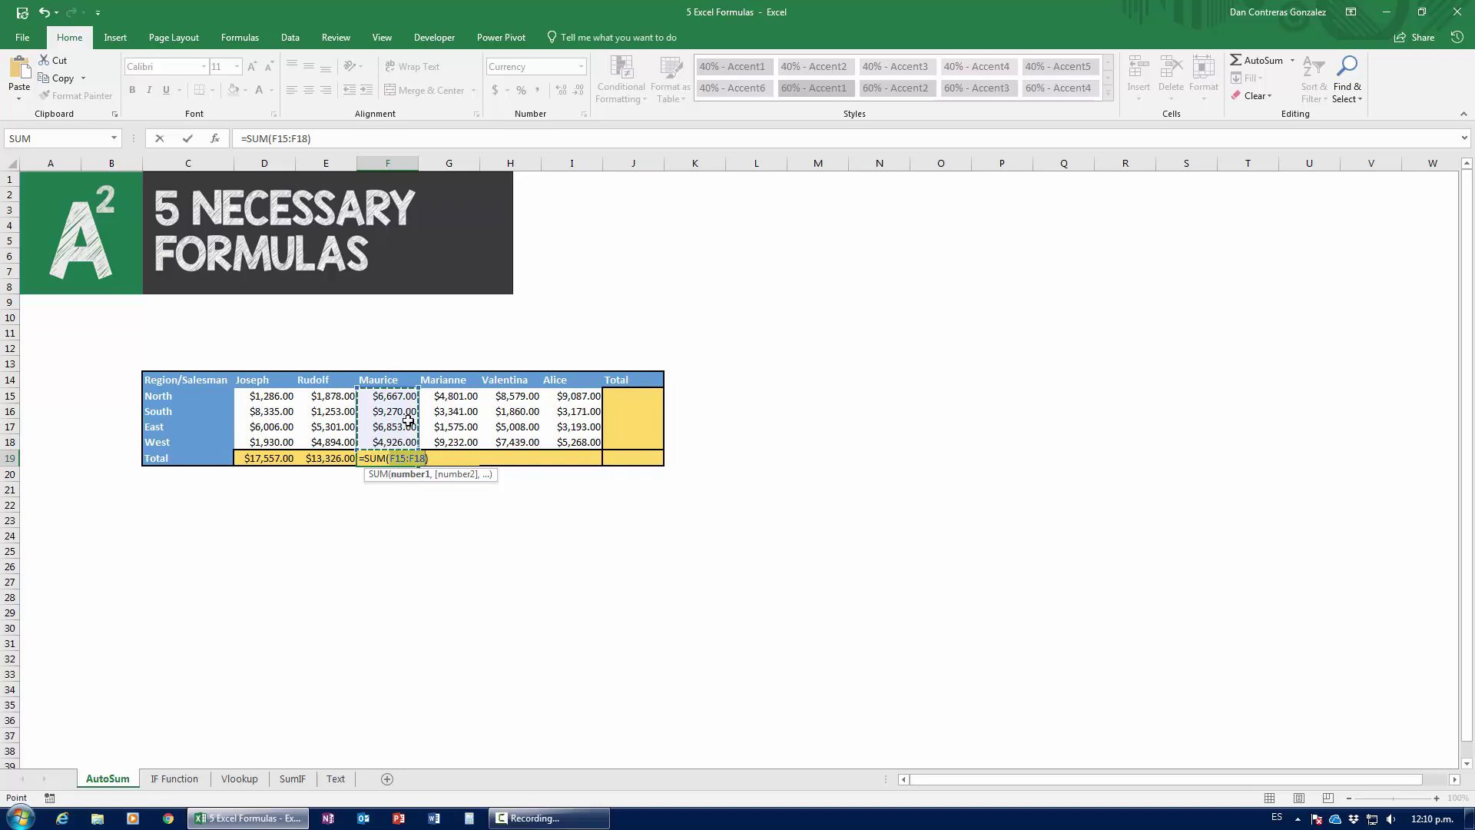
key("Return")
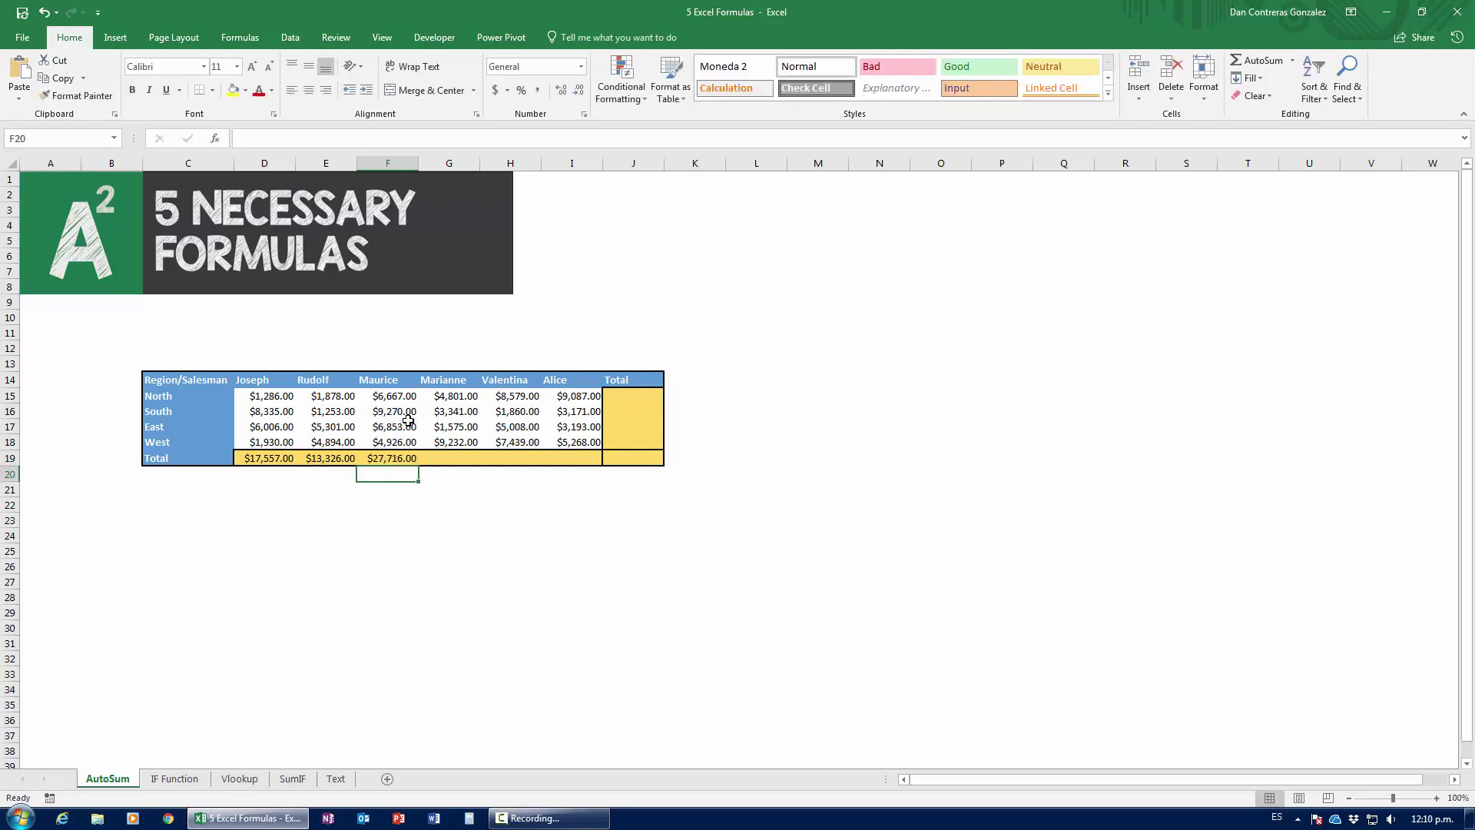
Clear the three salesman totals in cells D19 to F19
left_click(330, 461)
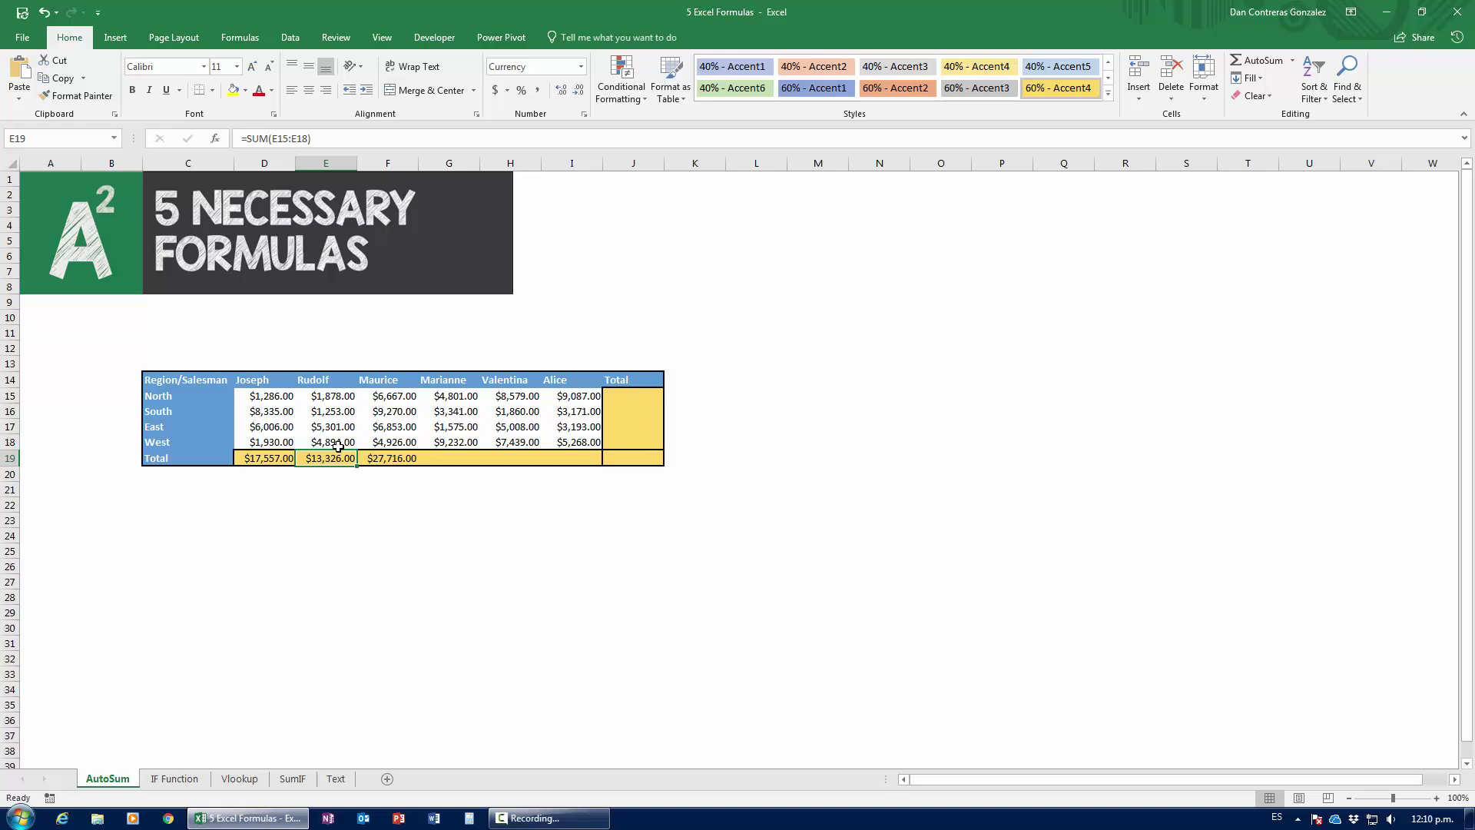
key("Left")
key("shift+Right")
key("shift+Right")
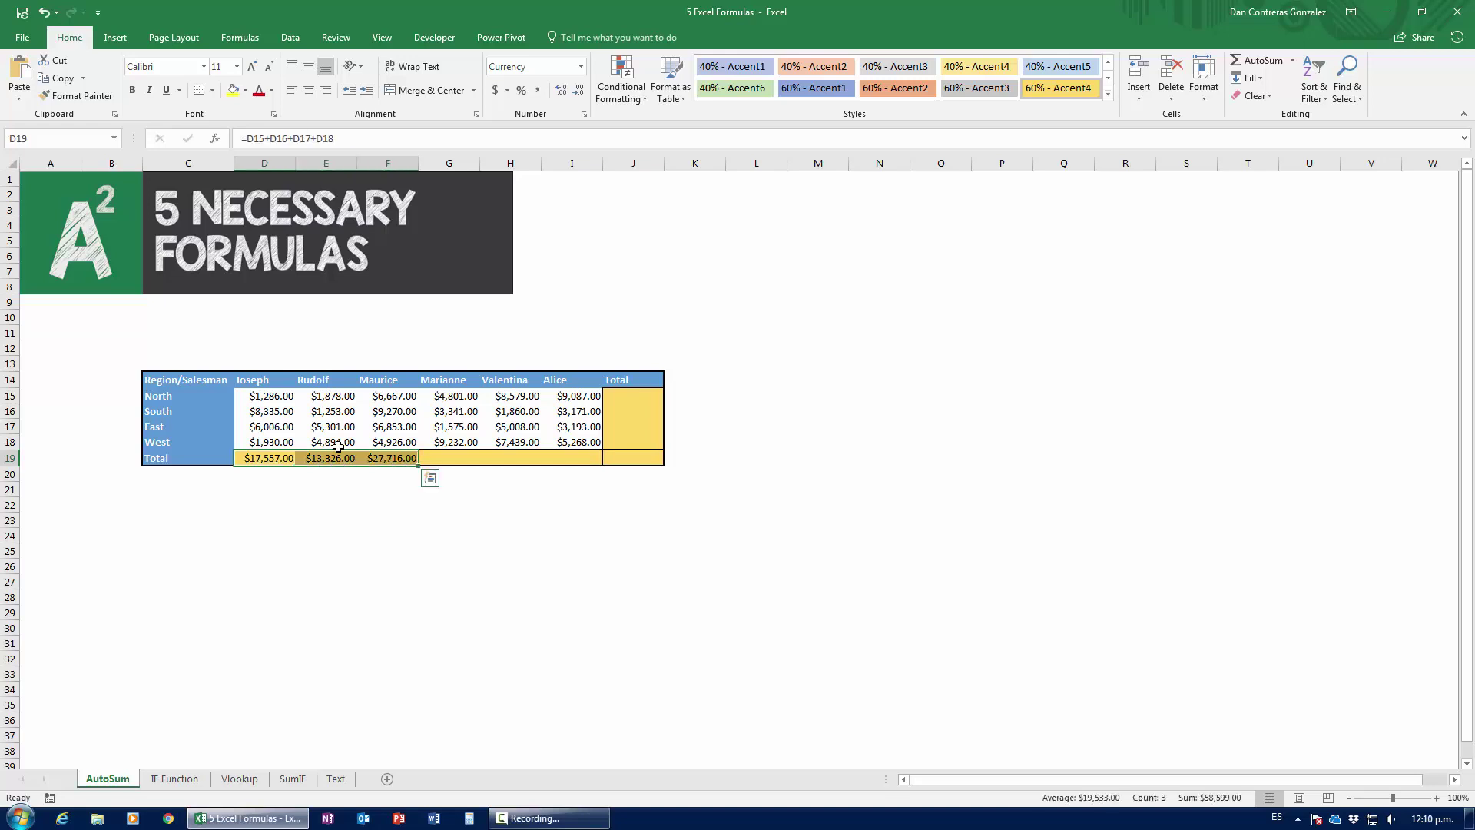
key("Delete")
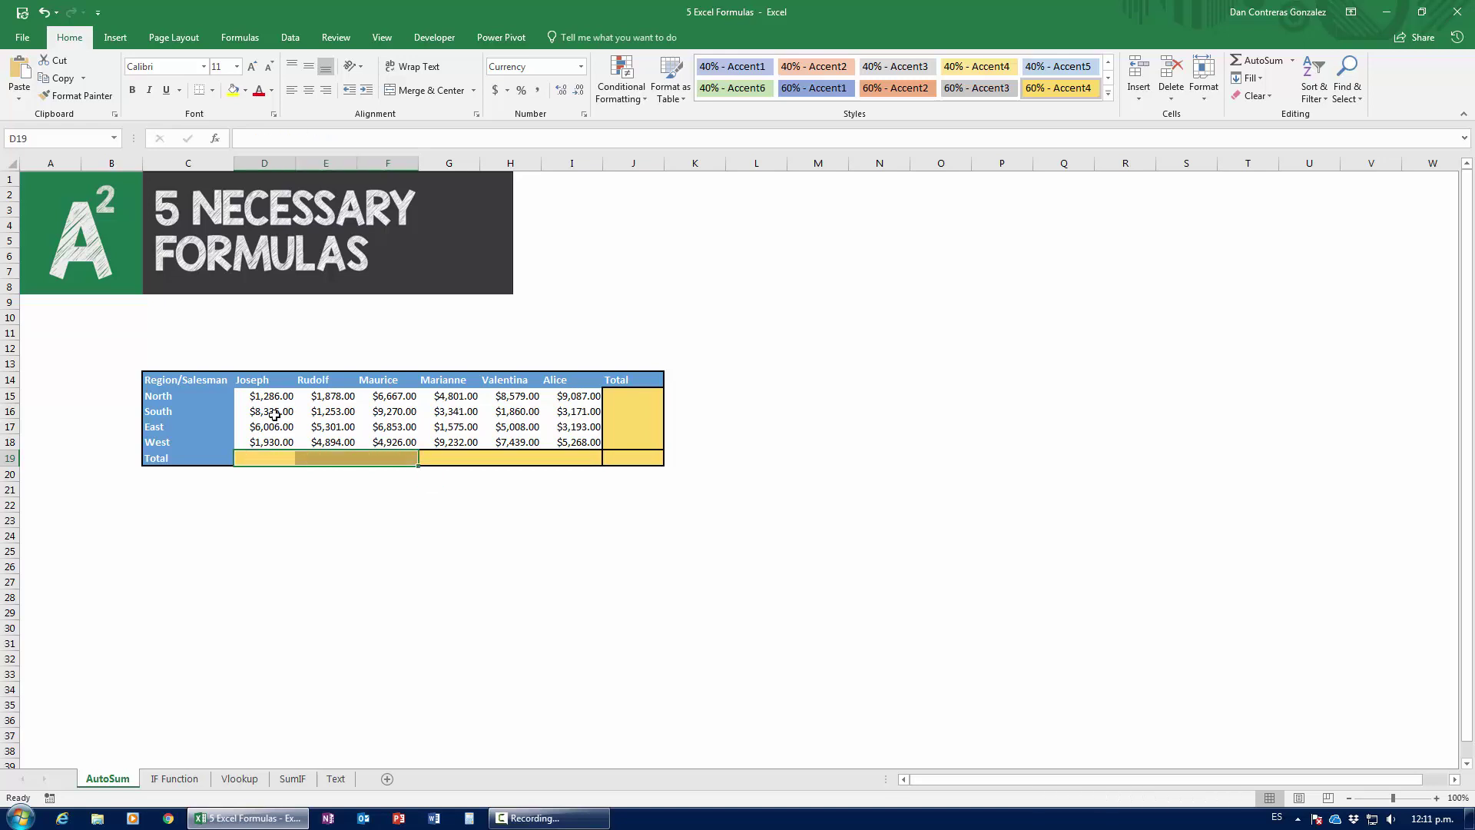
Fill all row and column totals by applying AutoSum to D15:J19, keeping the current Windows color scheme without further messages
left_click_drag(260, 393, 630, 460)
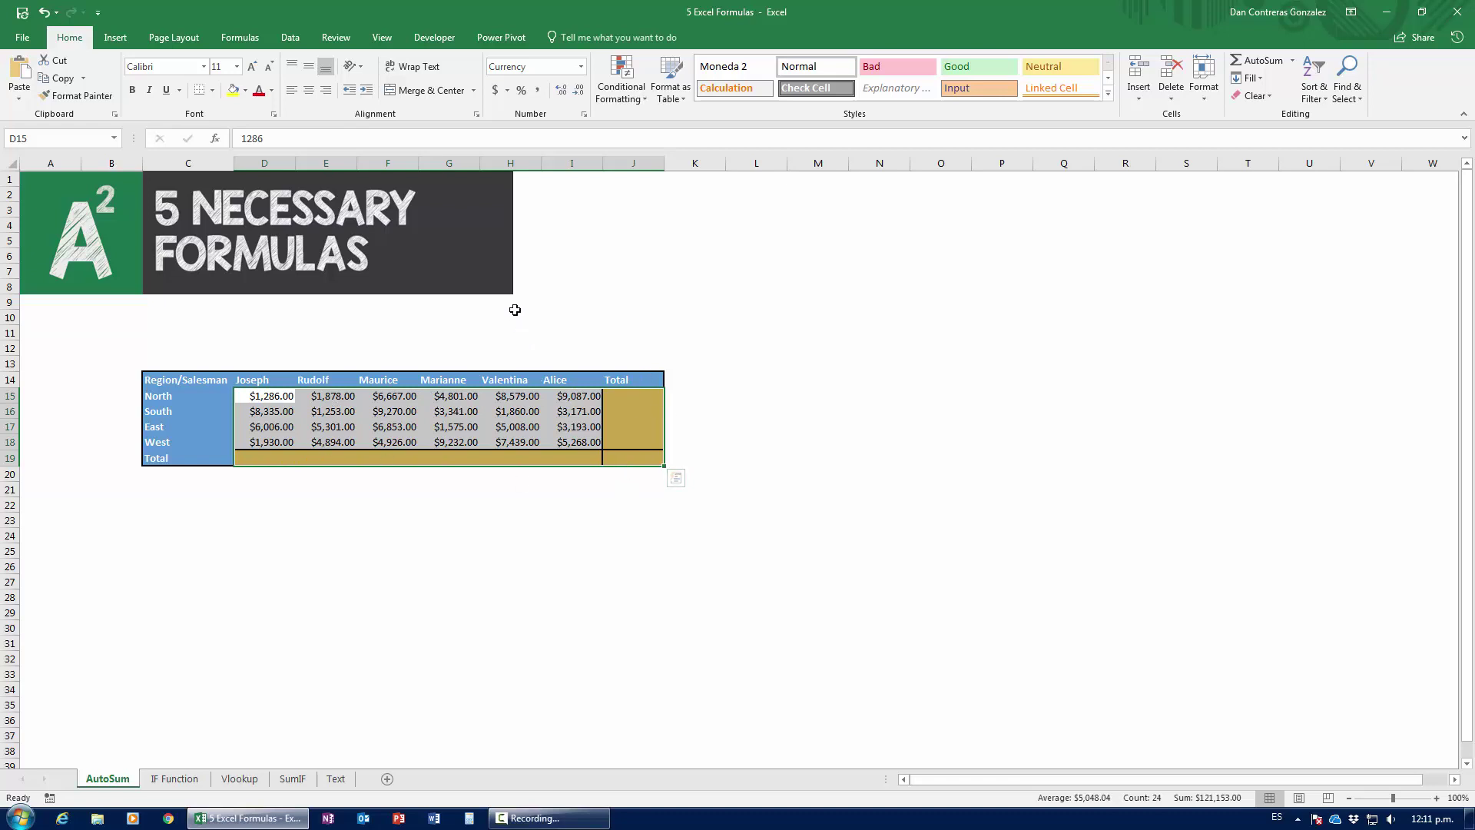
key("alt+equal")
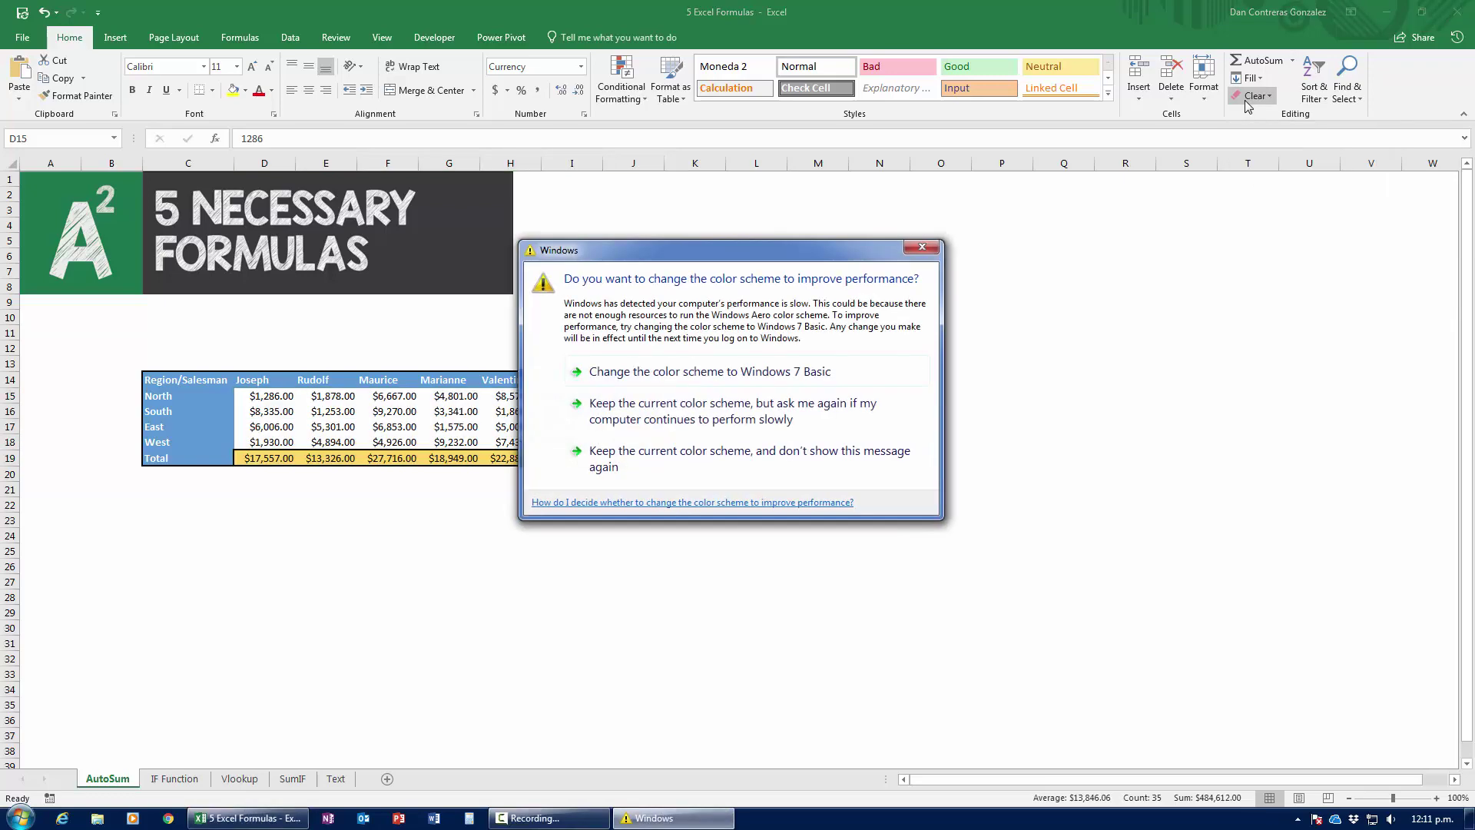
left_click(761, 457)
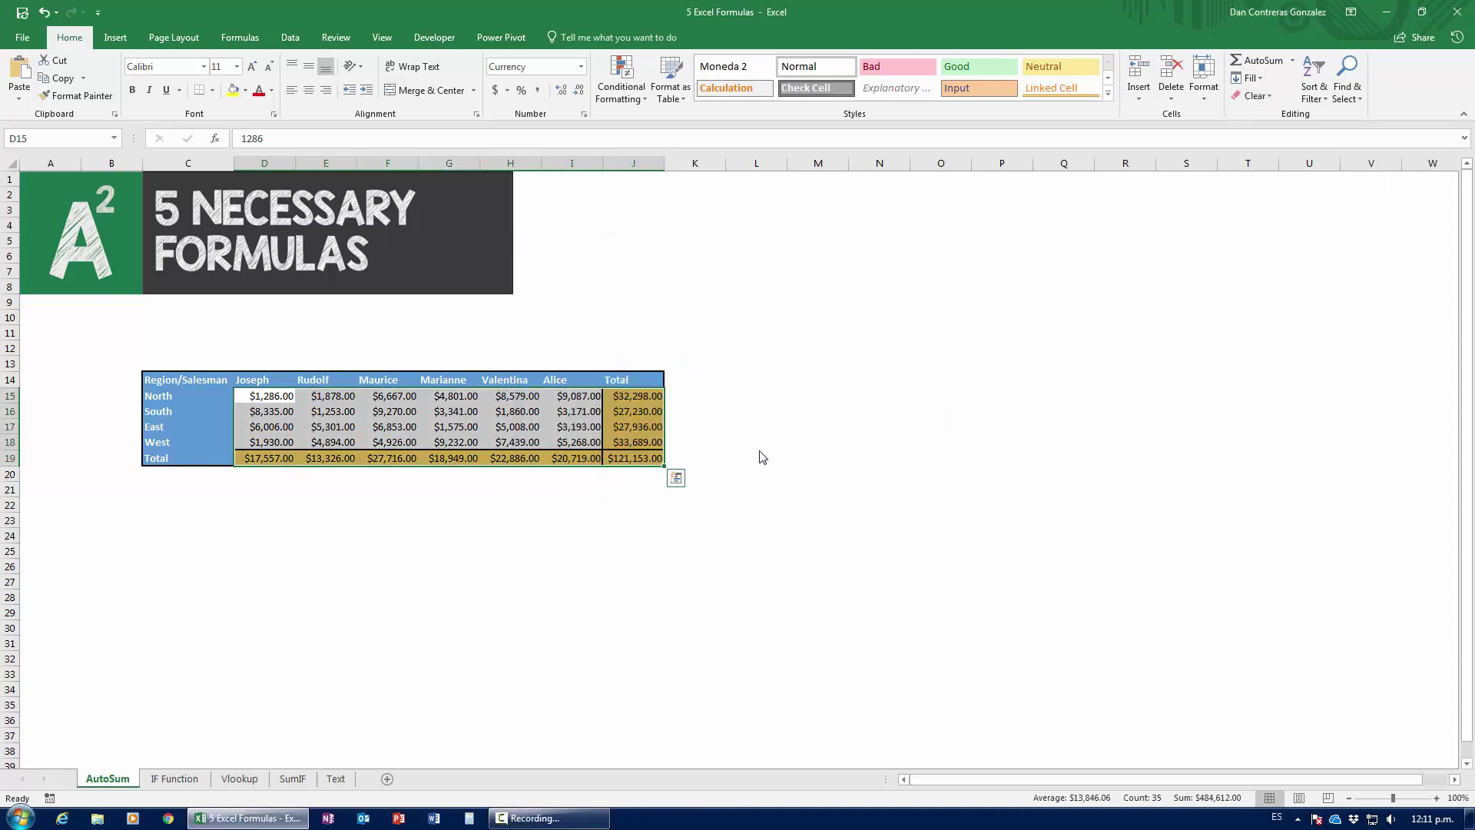
left_click(827, 426)
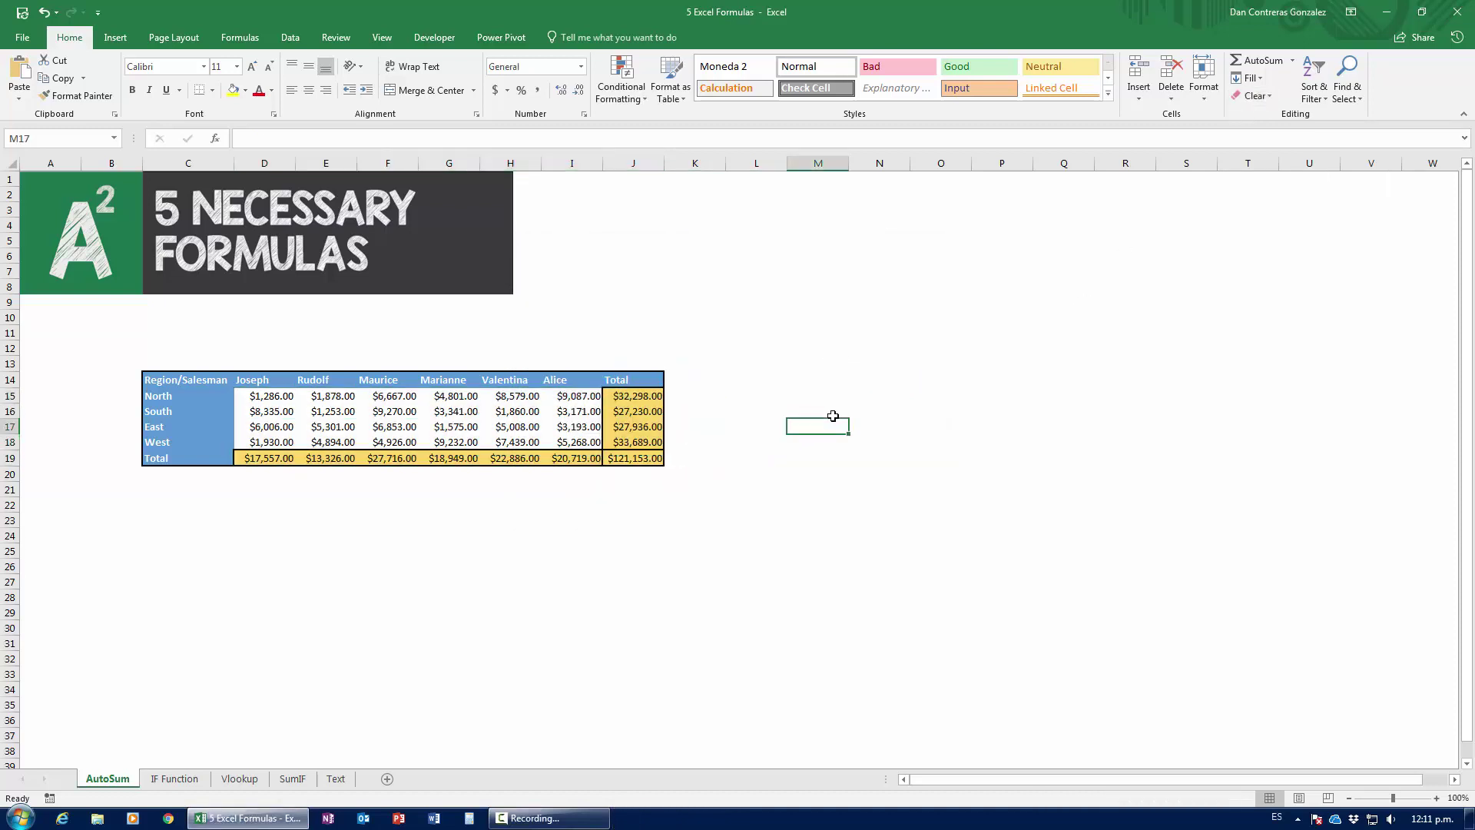
left_click(257, 460)
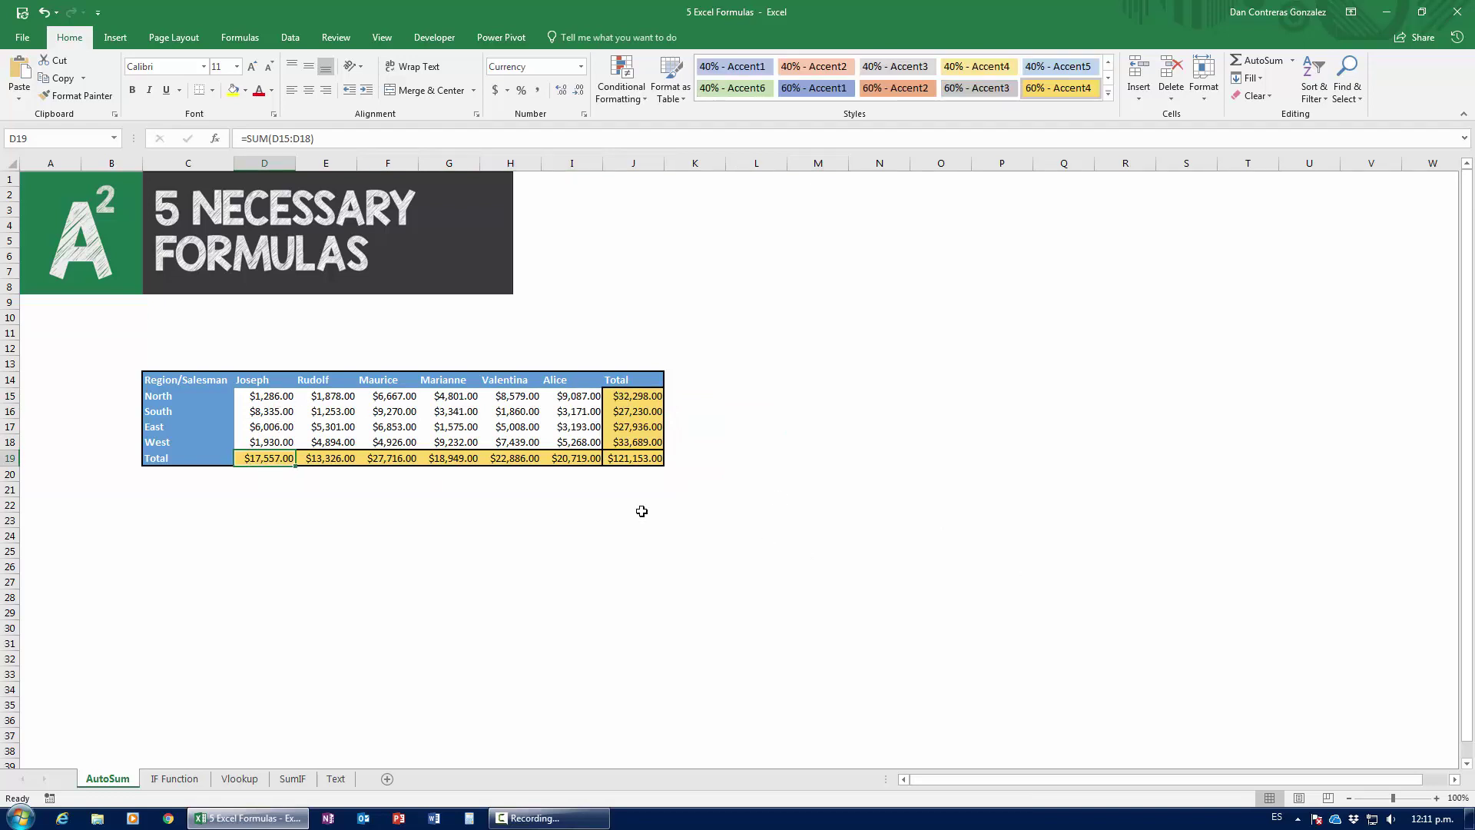
Use AutoSum in the empty cell N24 to sum D15:D18, and clear that cell again
left_click(881, 529)
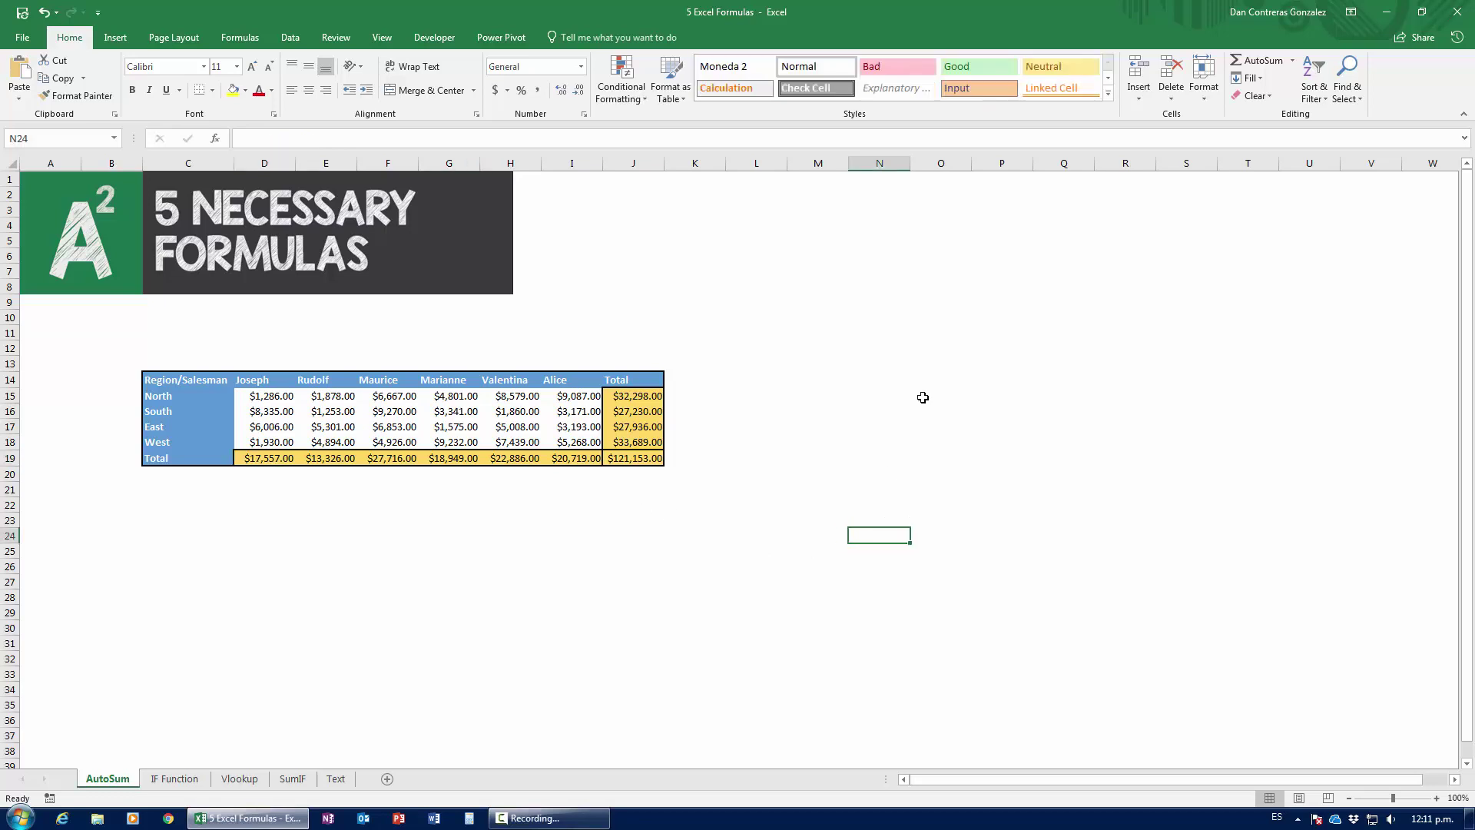
key("alt+equal")
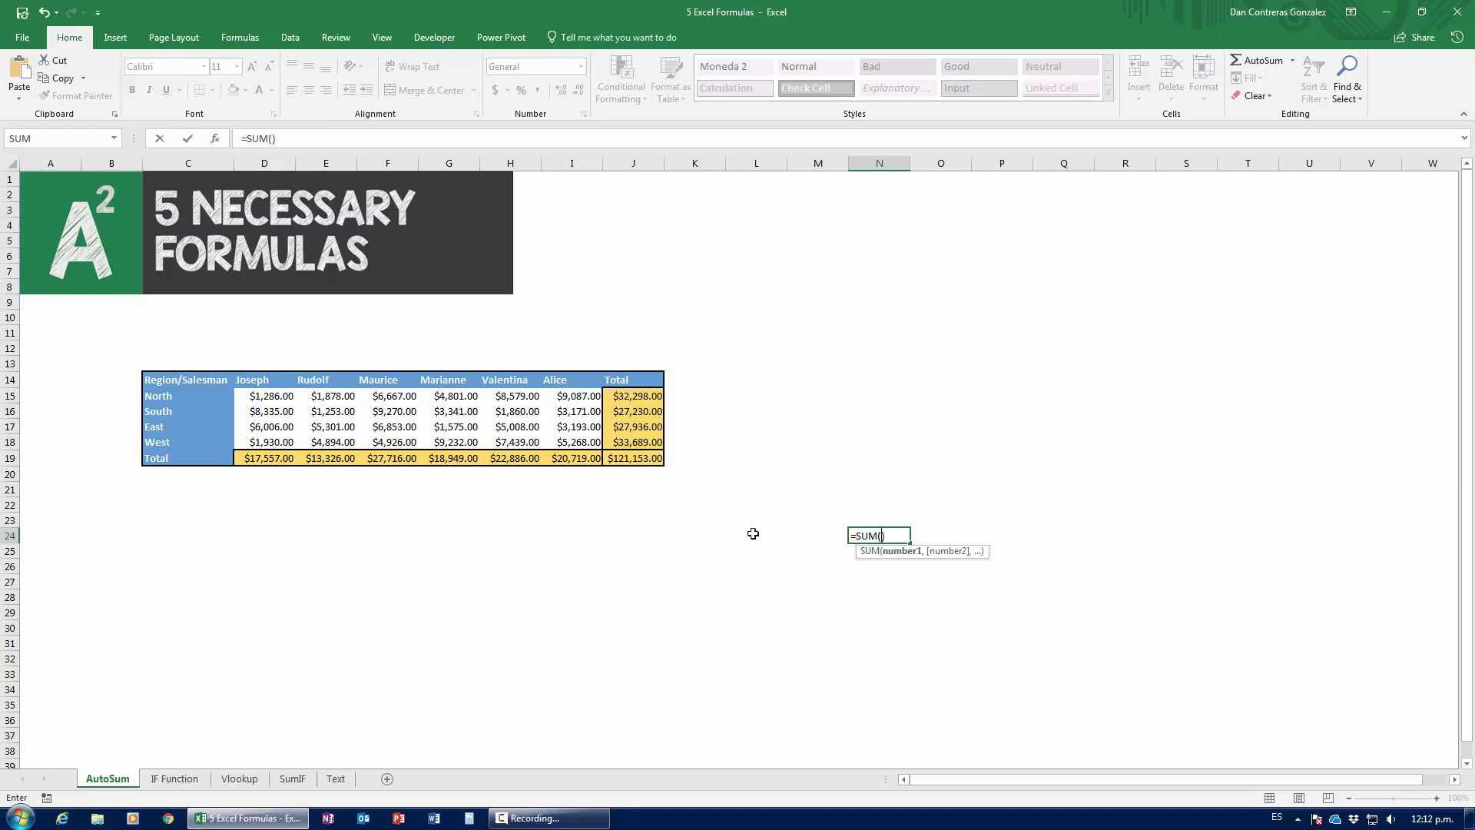
left_click_drag(270, 394, 269, 442)
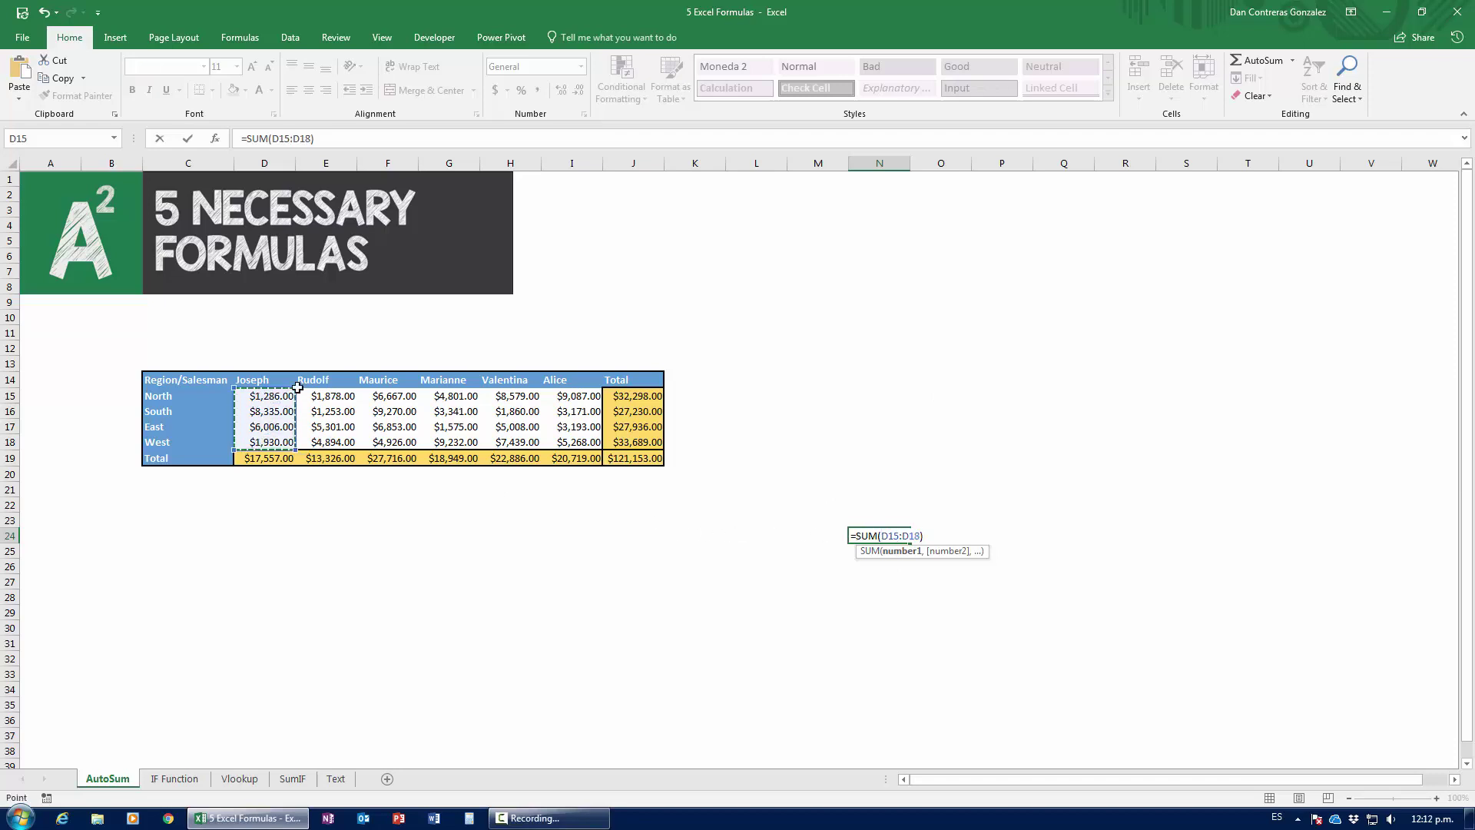
key("Return")
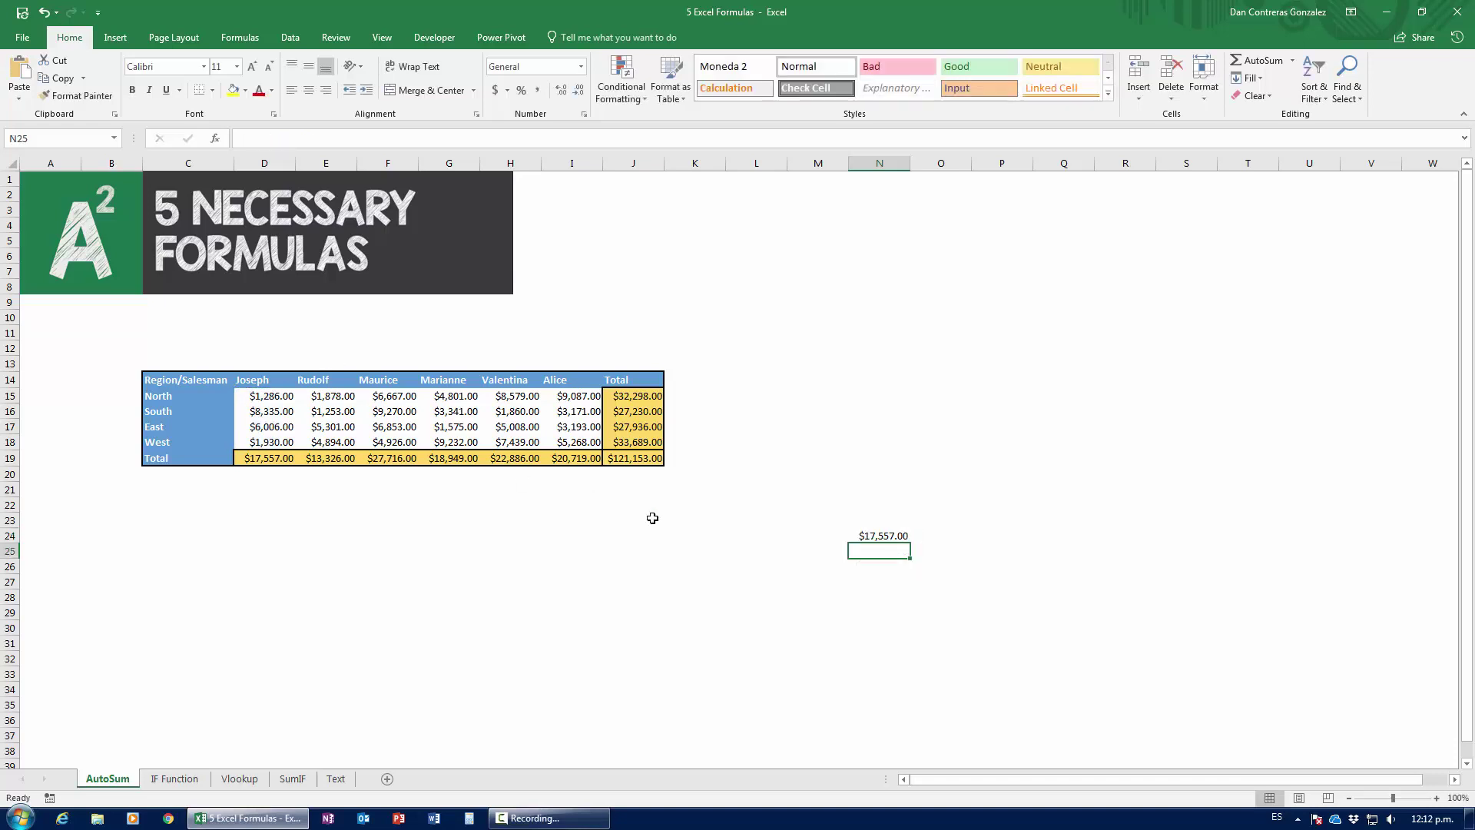
left_click(878, 538)
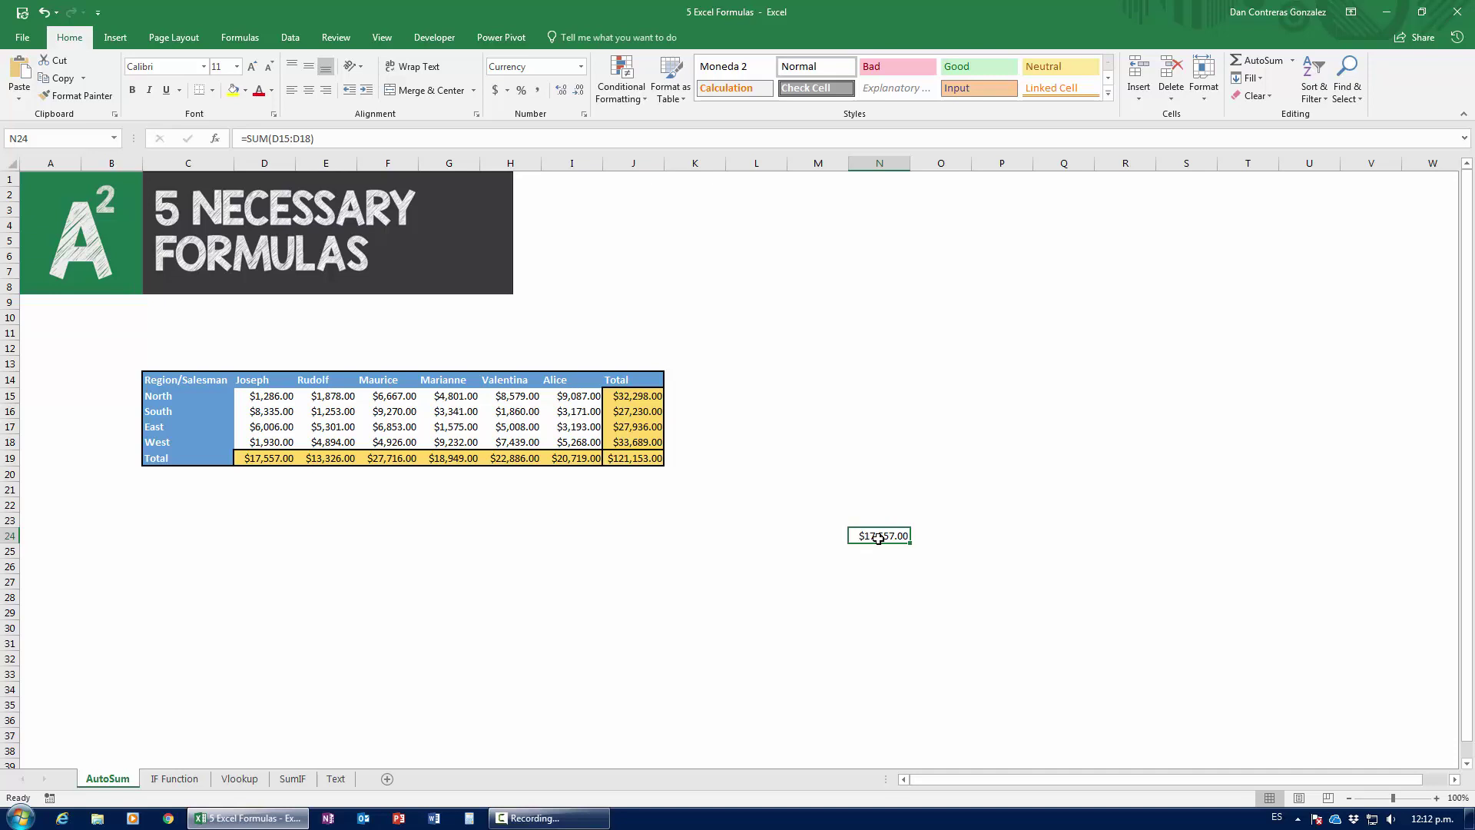
key("Delete")
Open the IF Function sheet and look through its table of amounts, objects and unit prices
left_click(177, 780)
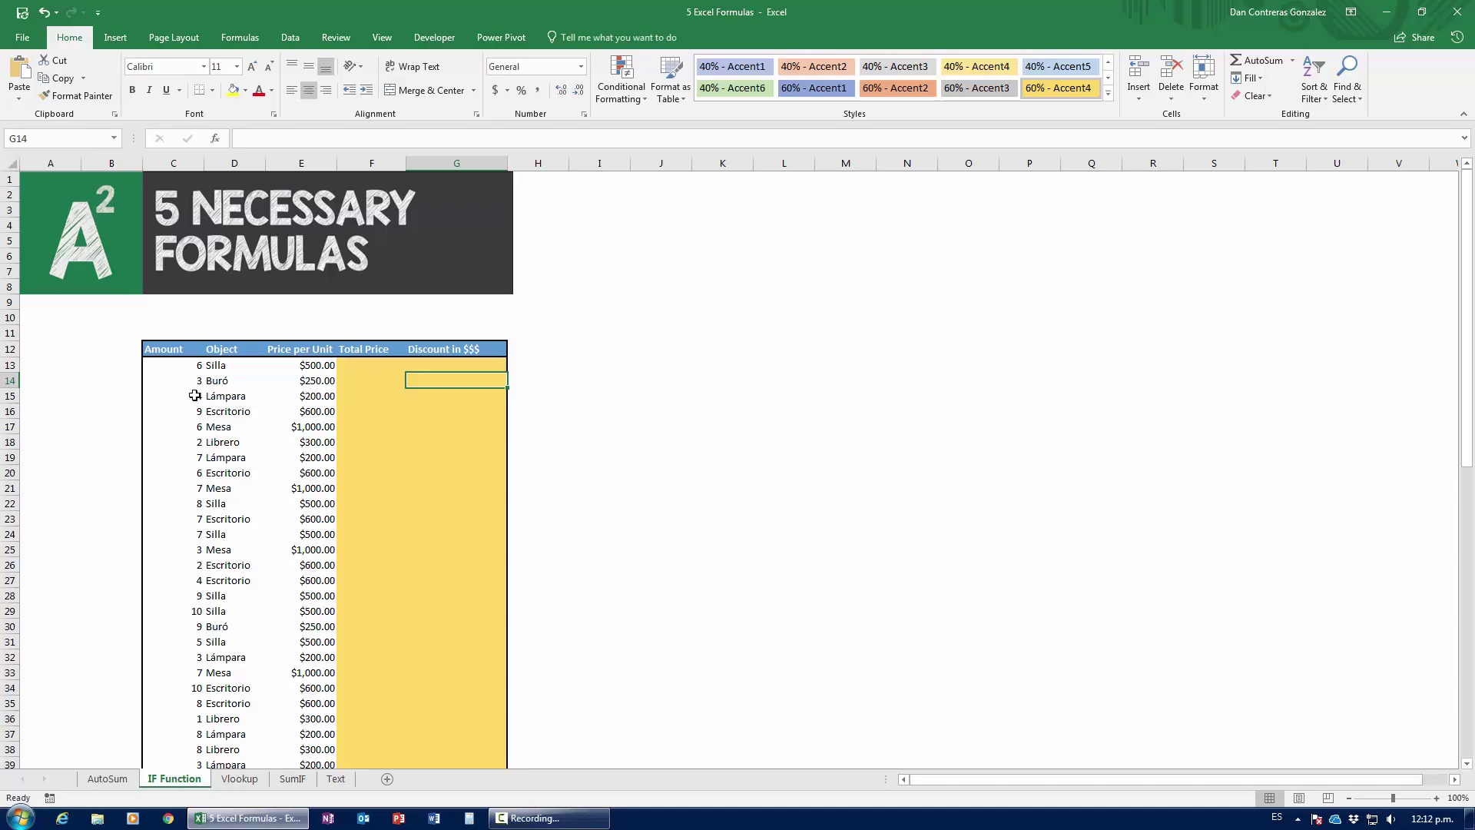
scroll(203, 521, "down", 10)
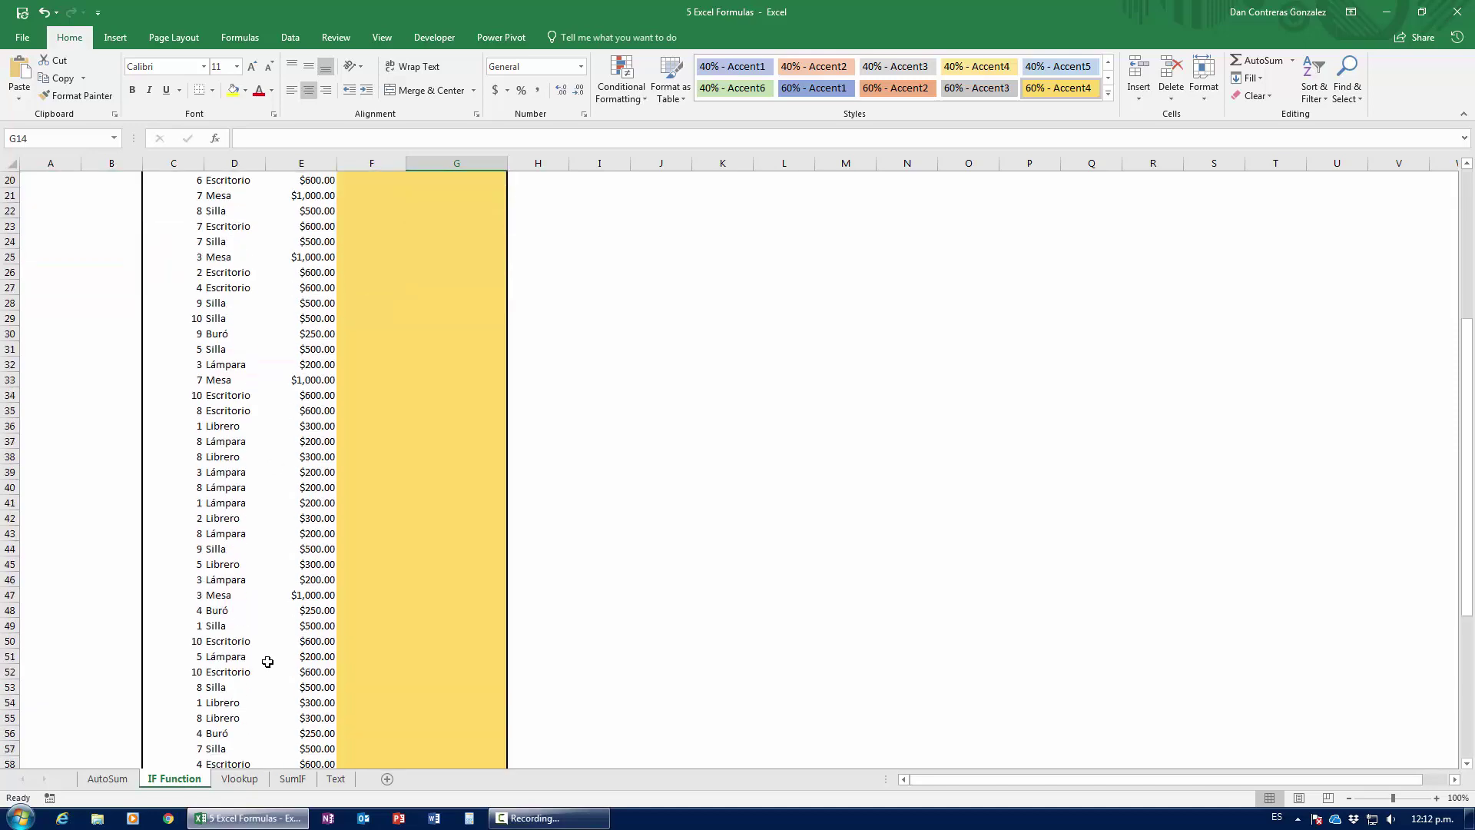
scroll(268, 662, "up", 12)
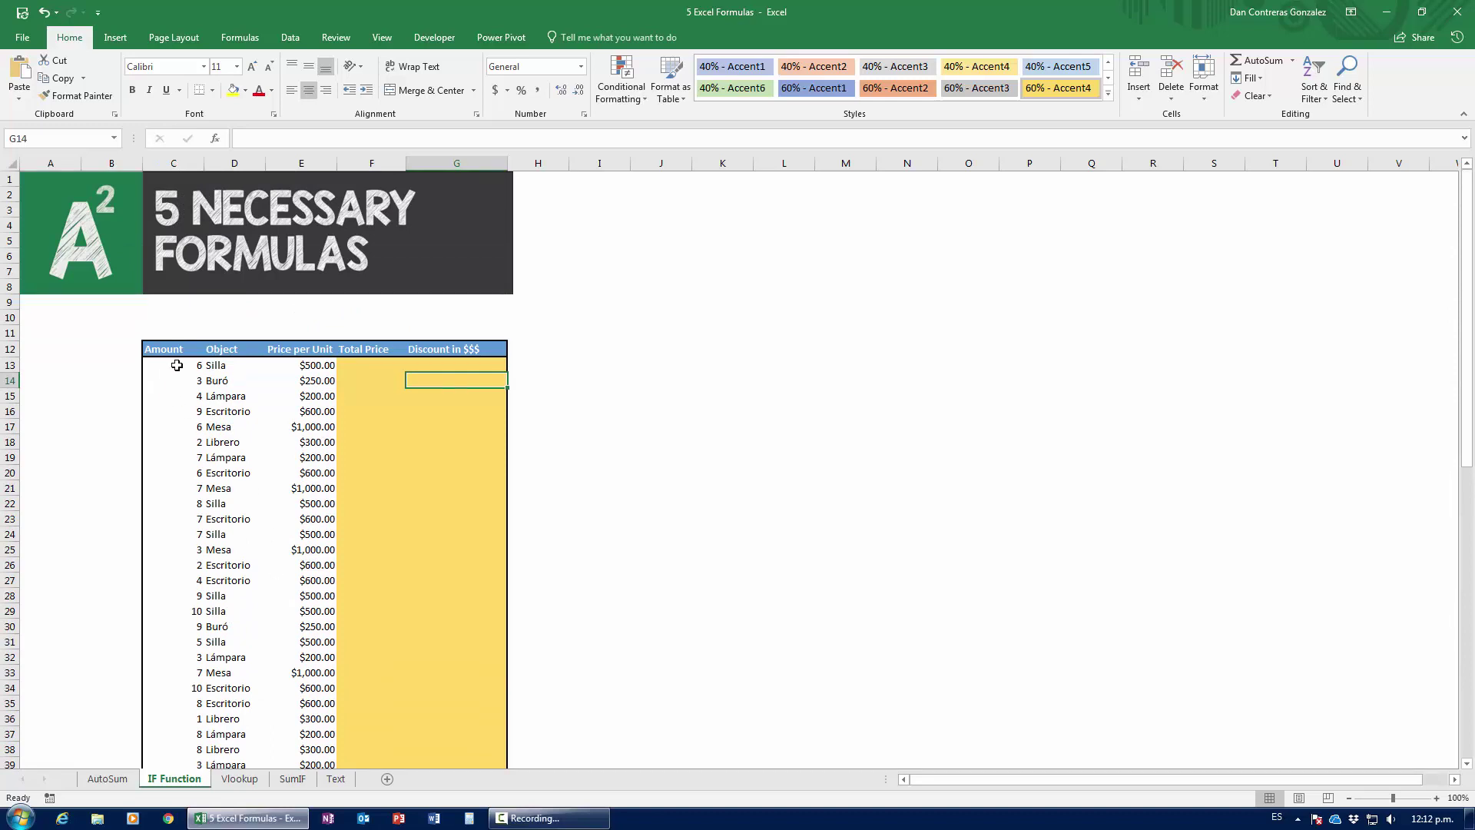
Replace the object name in cell D13 with Chair
left_click(231, 366)
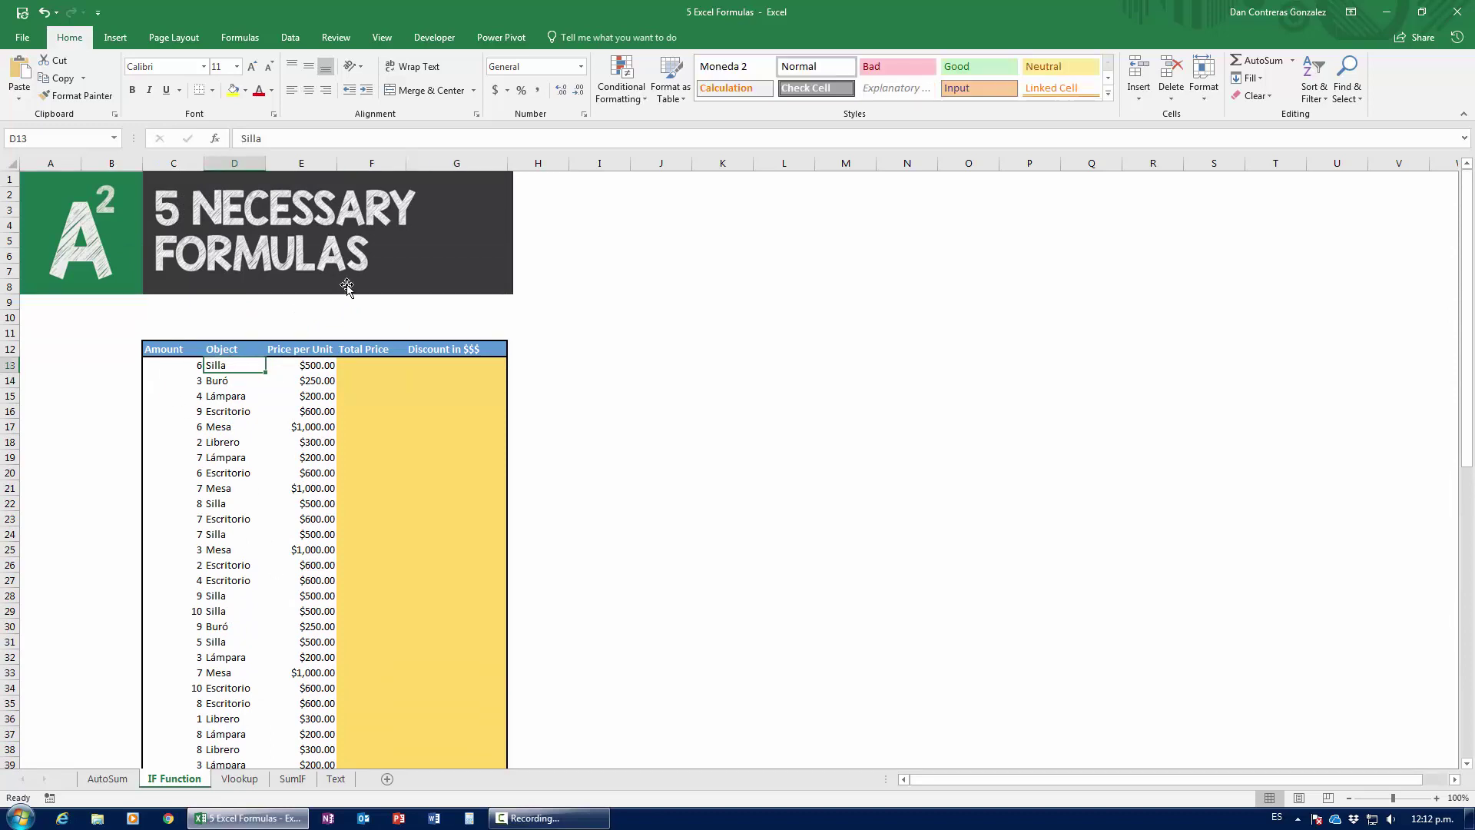
type("Chair")
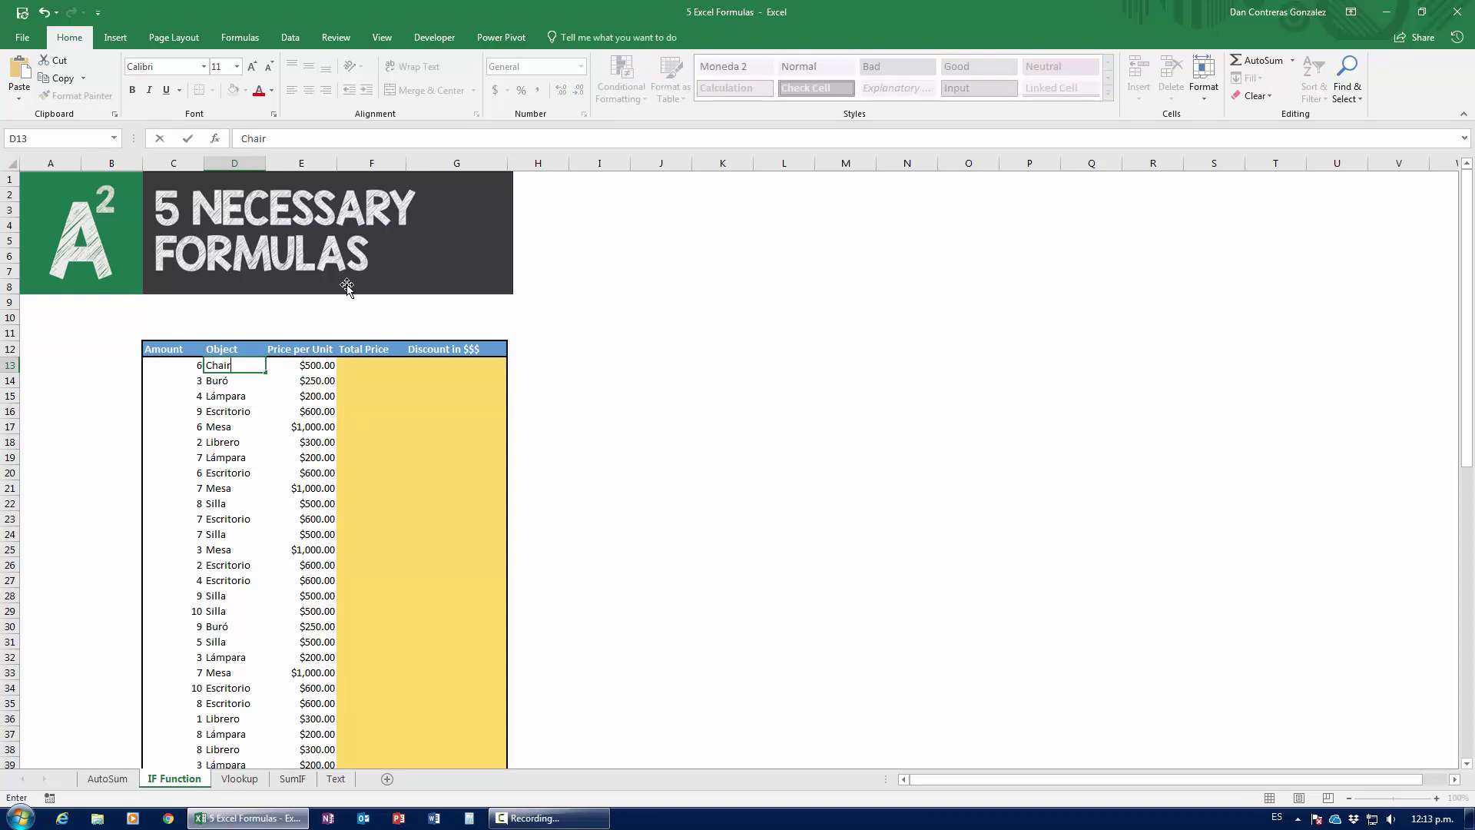
key("Return")
Enter the formula =C13*E13 in F13 to multiply the amount by the price per unit
key("Up")
key("Left")
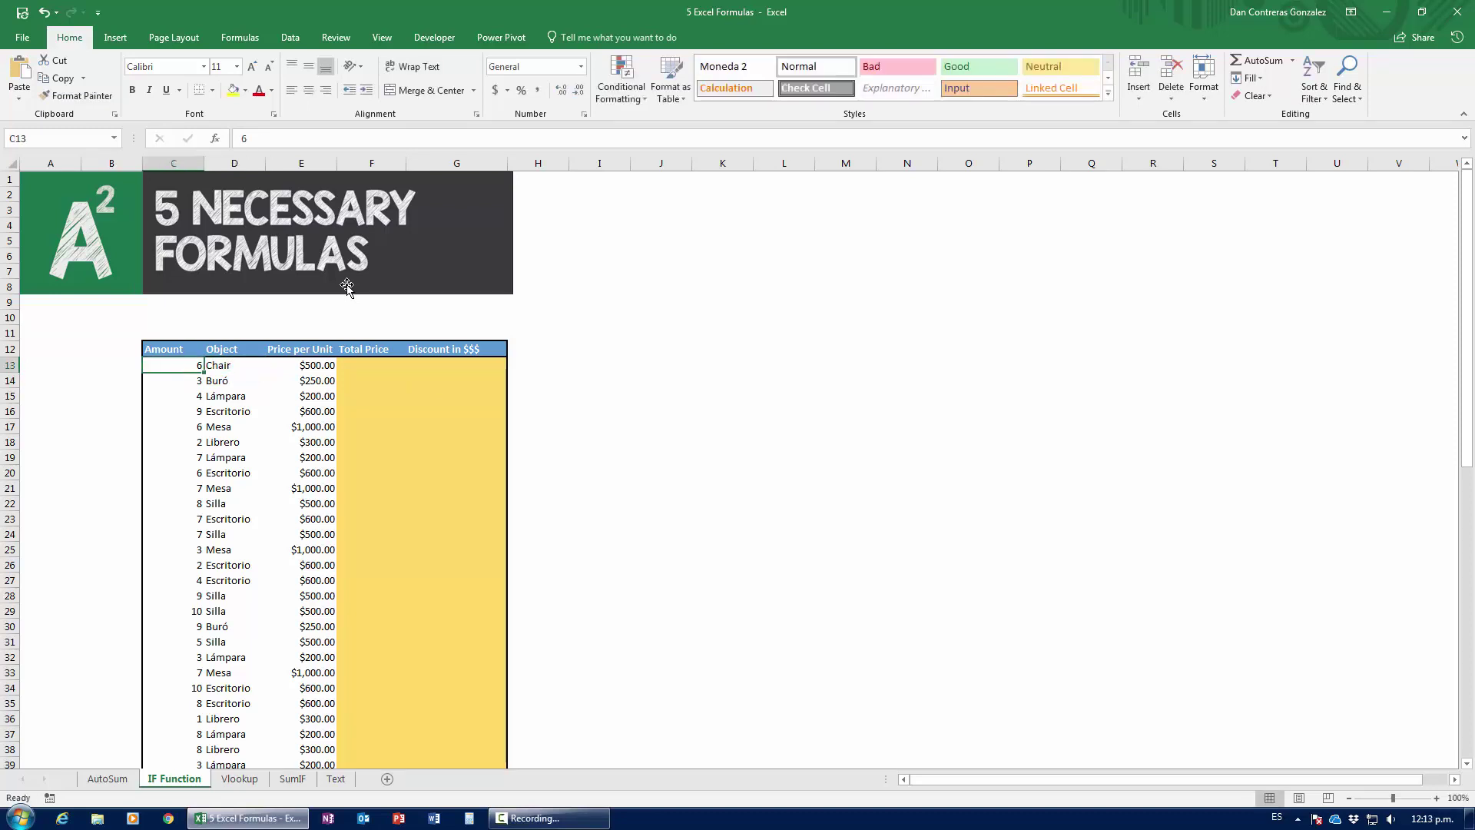
key("Right")
key("Right")
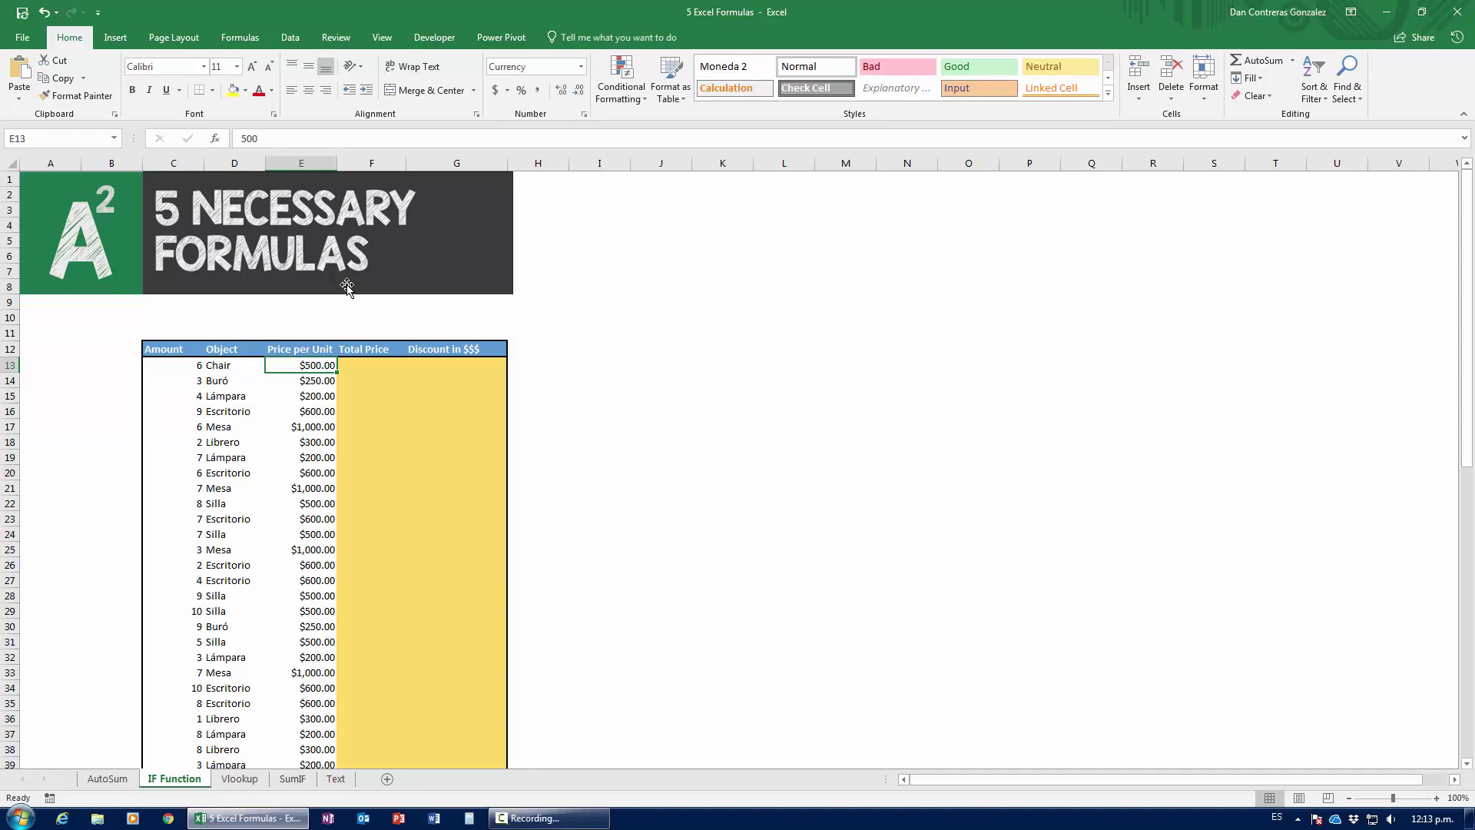
key("Right")
type("=?")
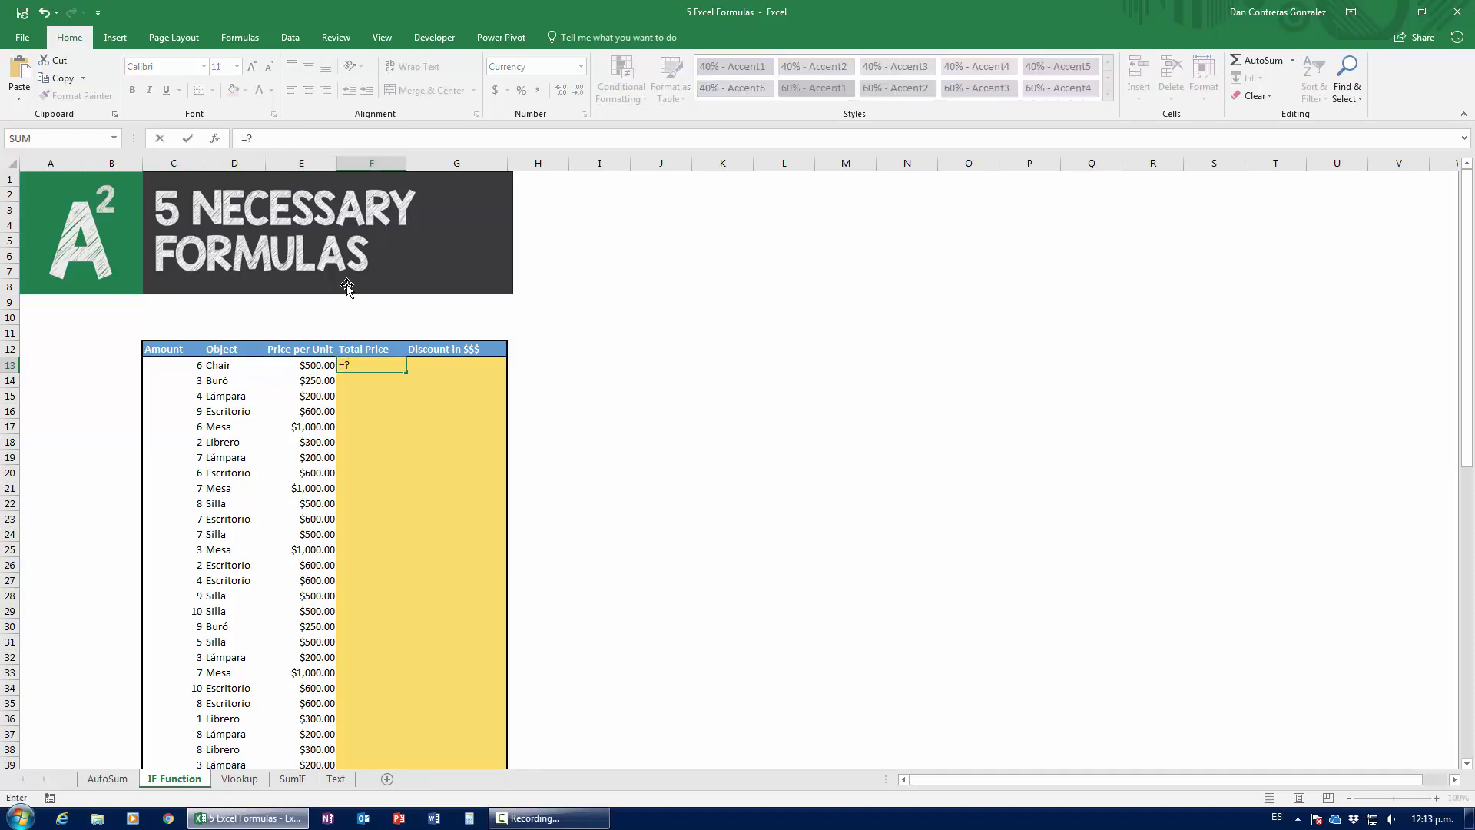
key("BackSpace")
key("Left")
key("Left")
key("Left")
type("*")
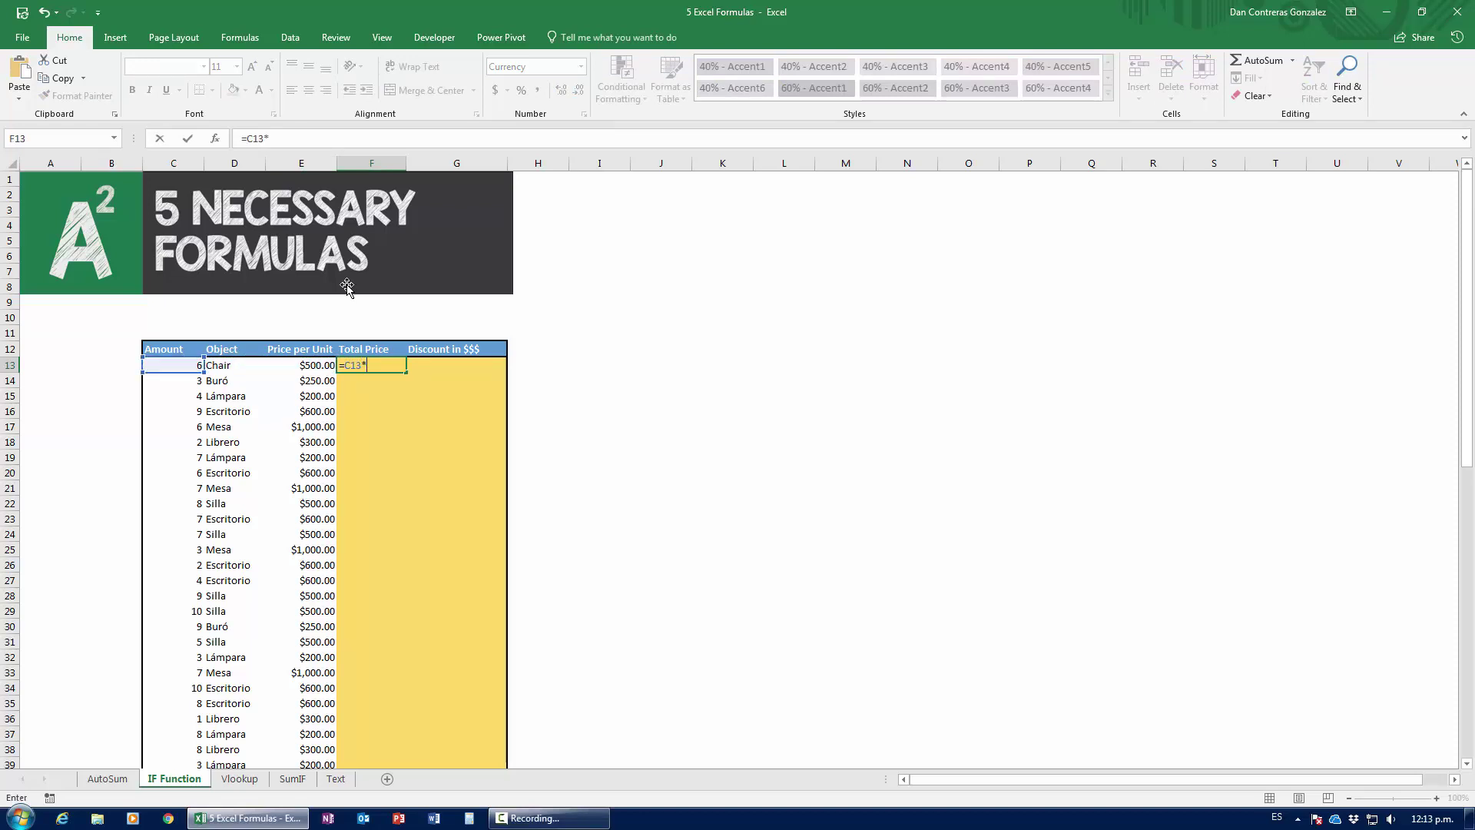
key("Left")
key("Return")
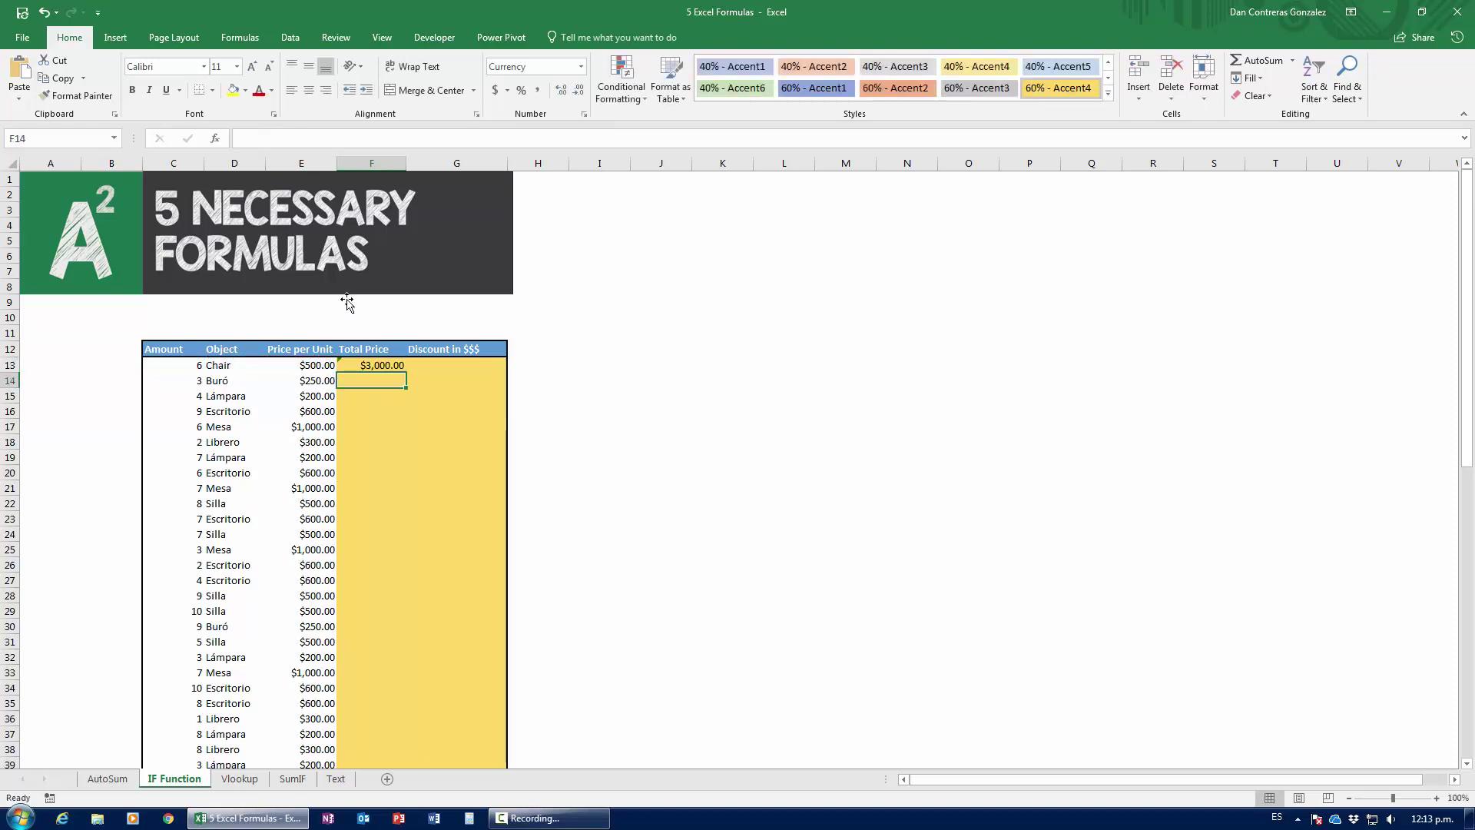
Fill the F13 formula down the whole Total Price column and check the first two rows
left_click(384, 366)
double_click(405, 373)
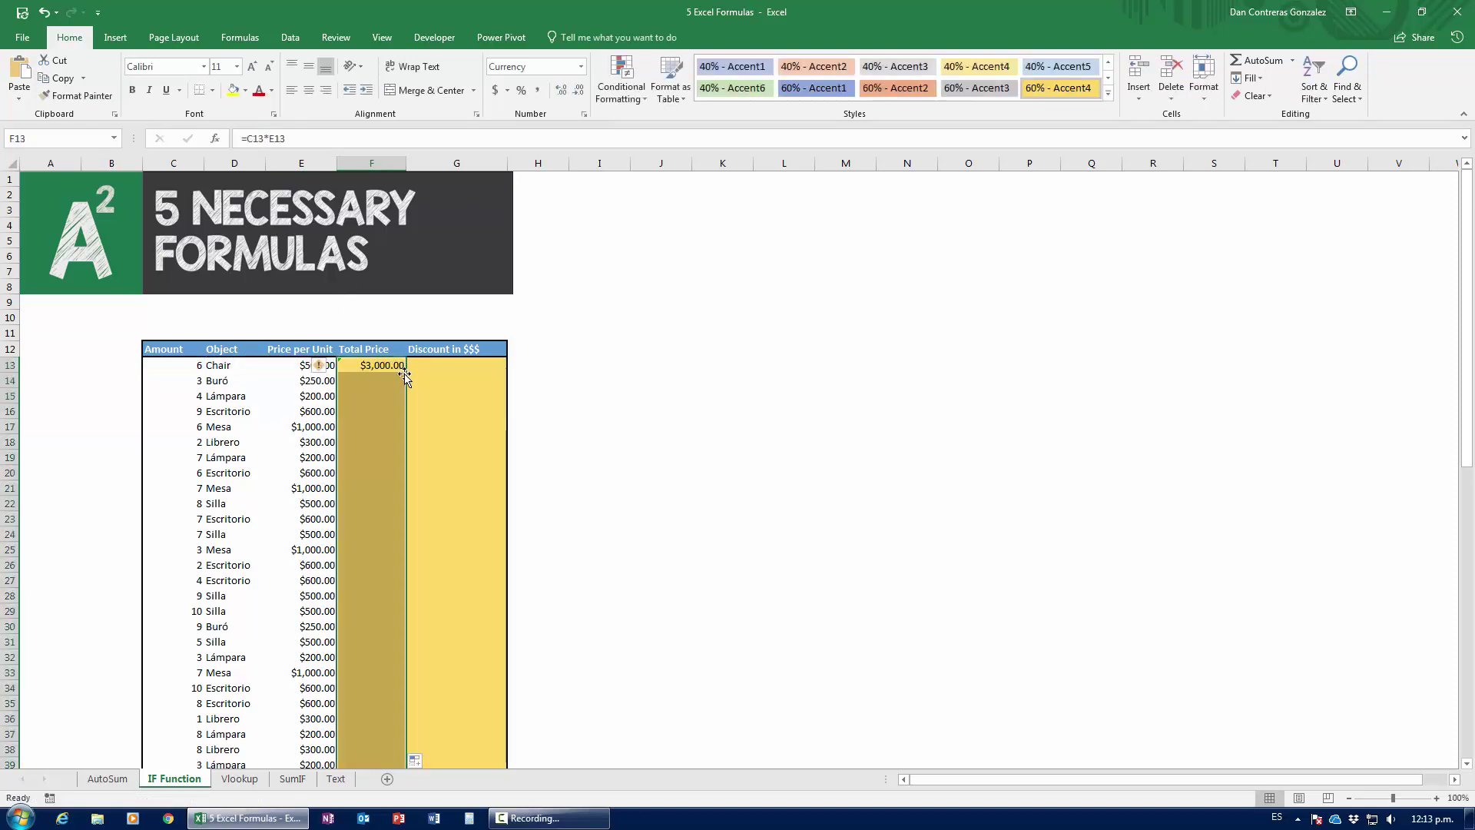
left_click(181, 366)
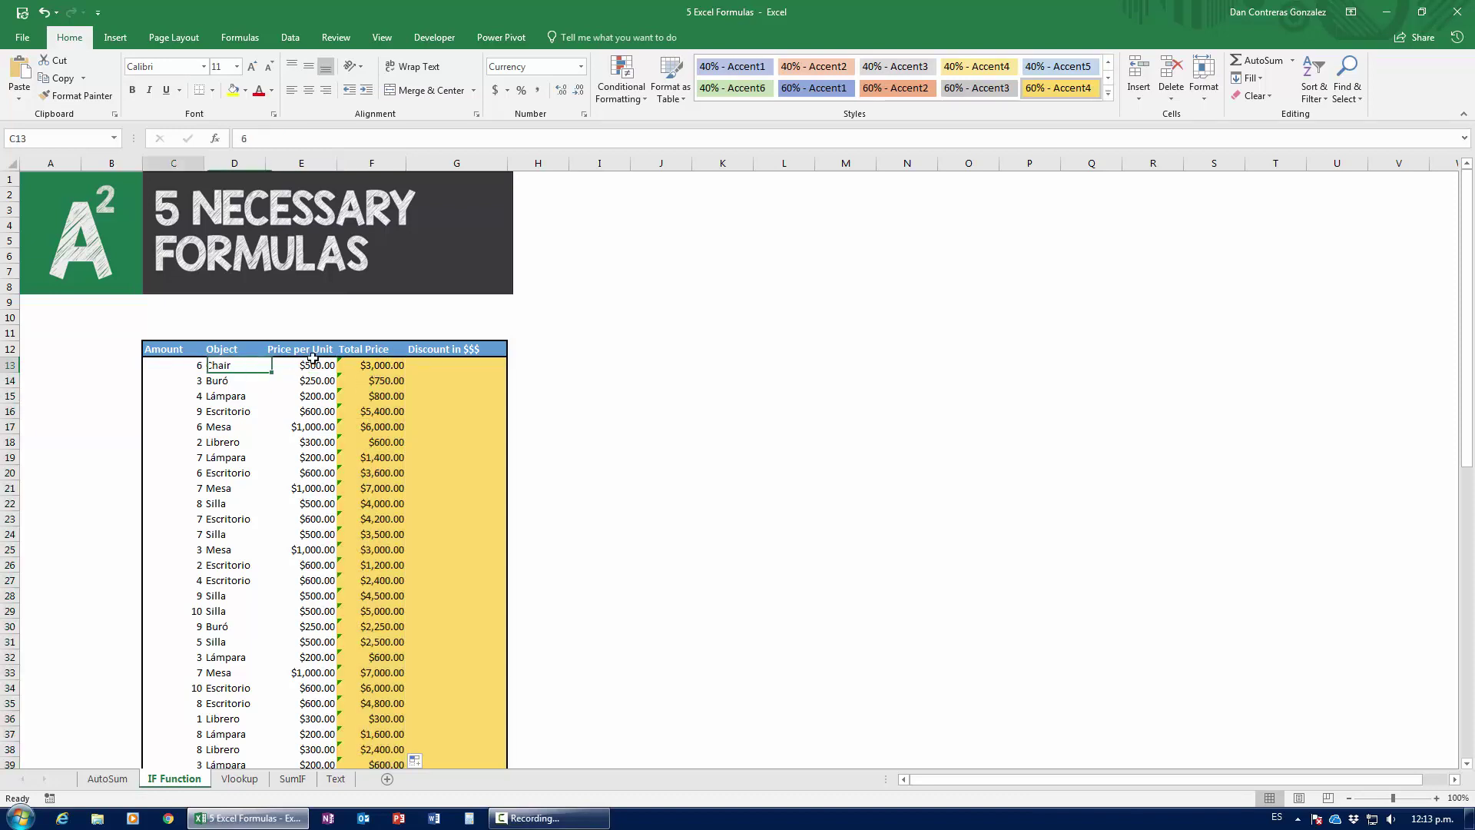
left_click_drag(313, 358, 376, 366)
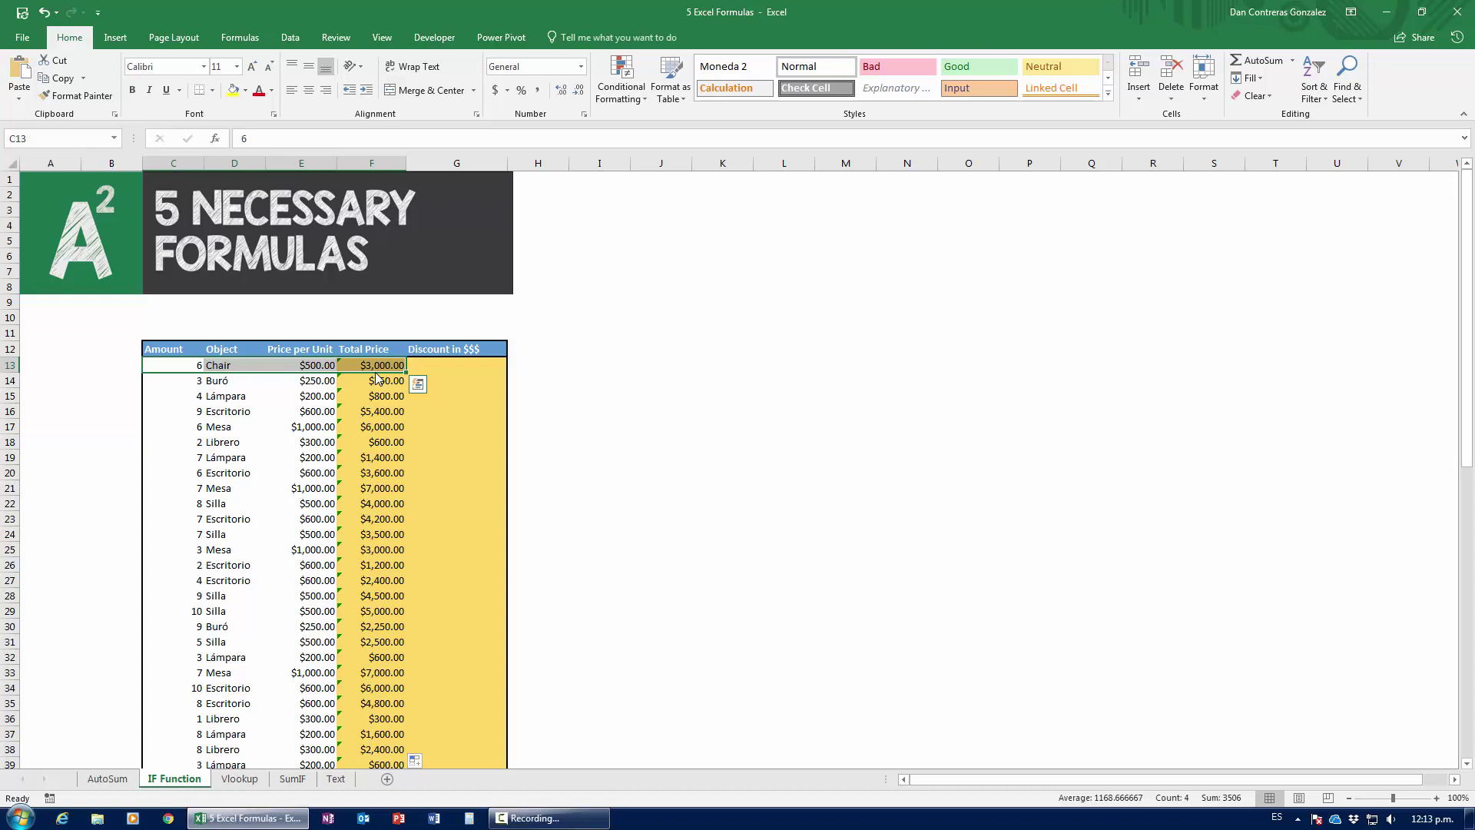
left_click(380, 367)
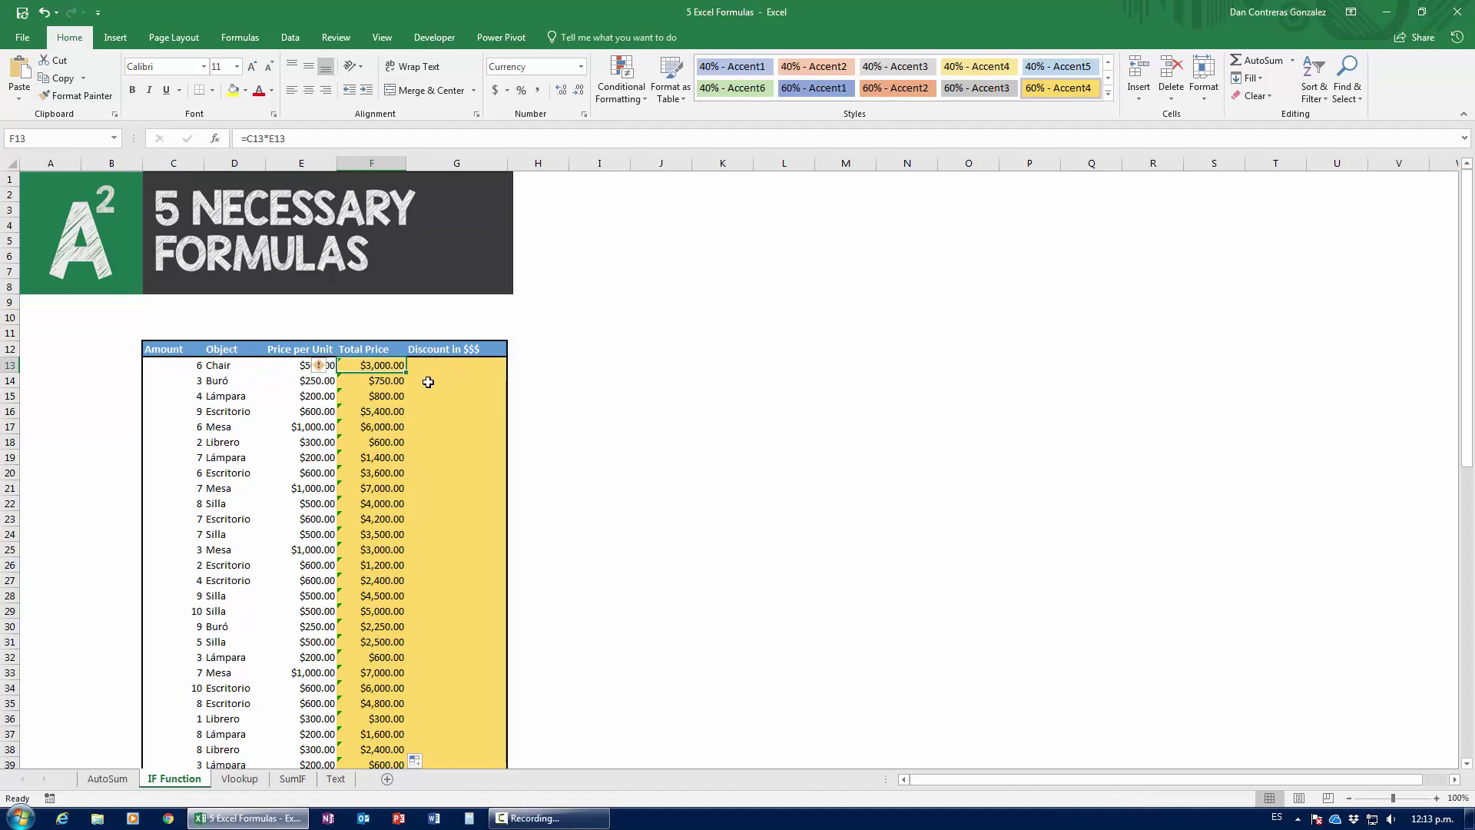
left_click(383, 386)
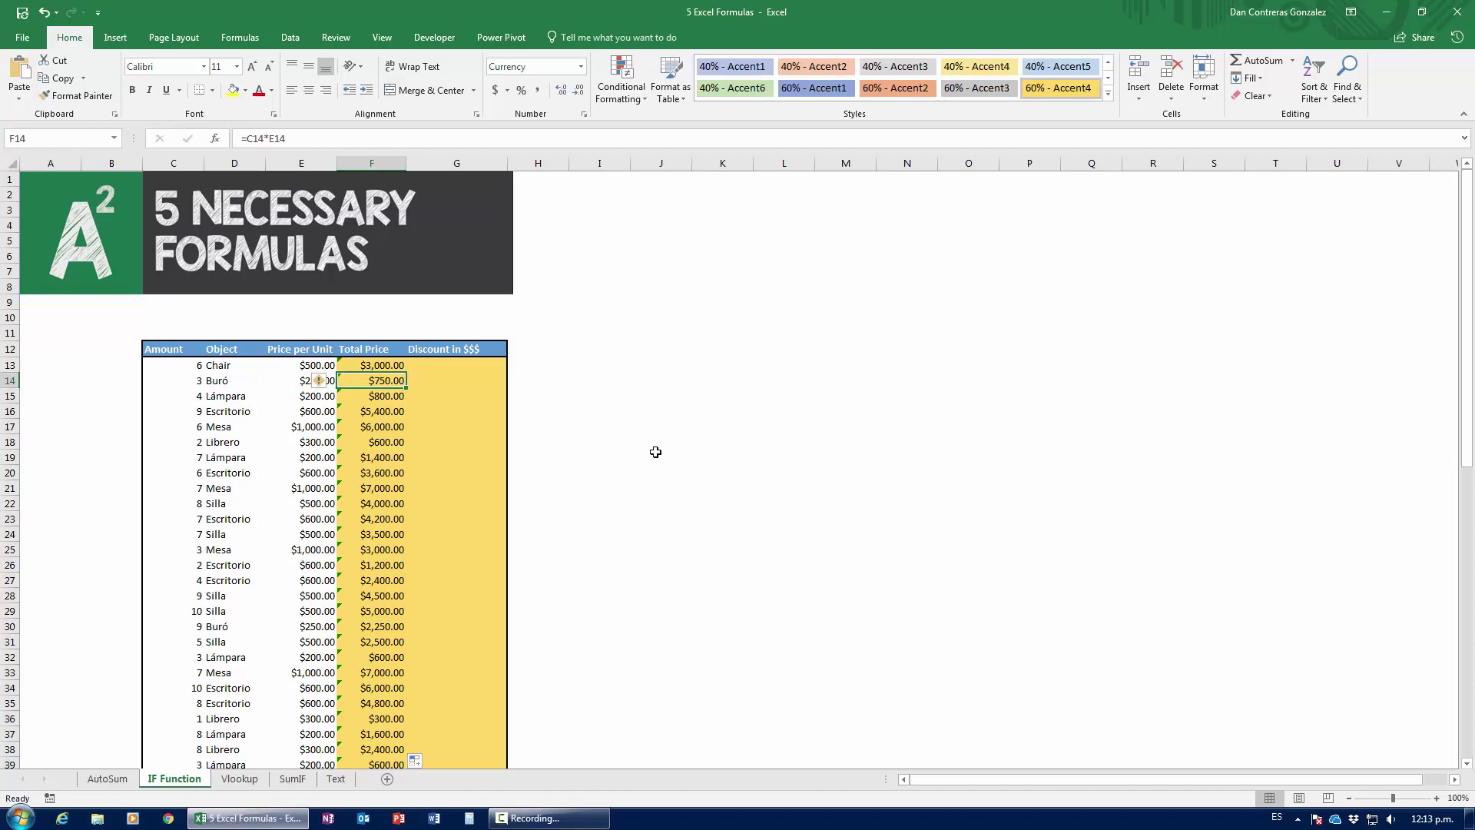
Add a Threshold label in J12 with the value 2500 in K12
left_click(683, 348)
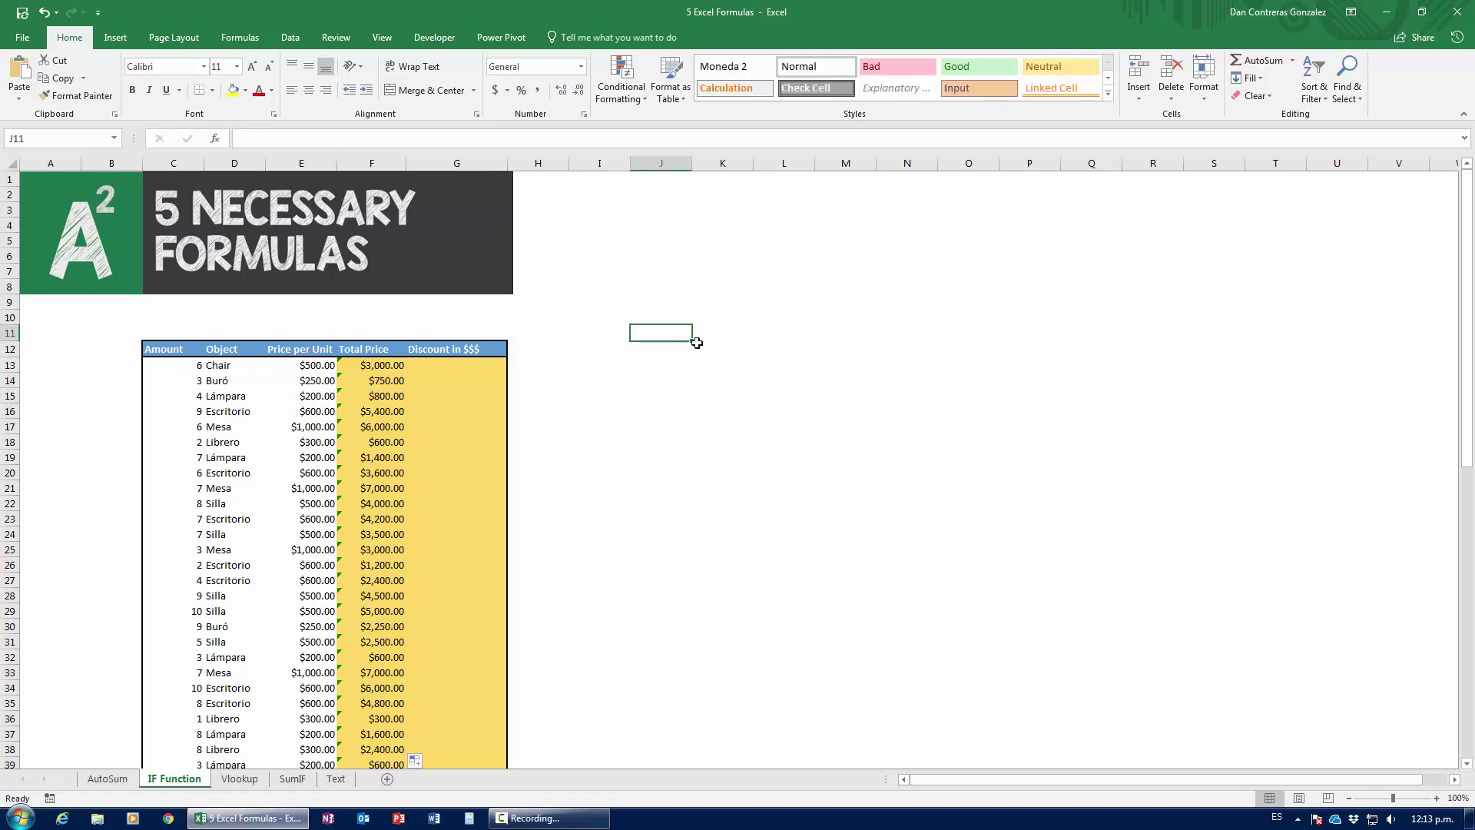
type("T")
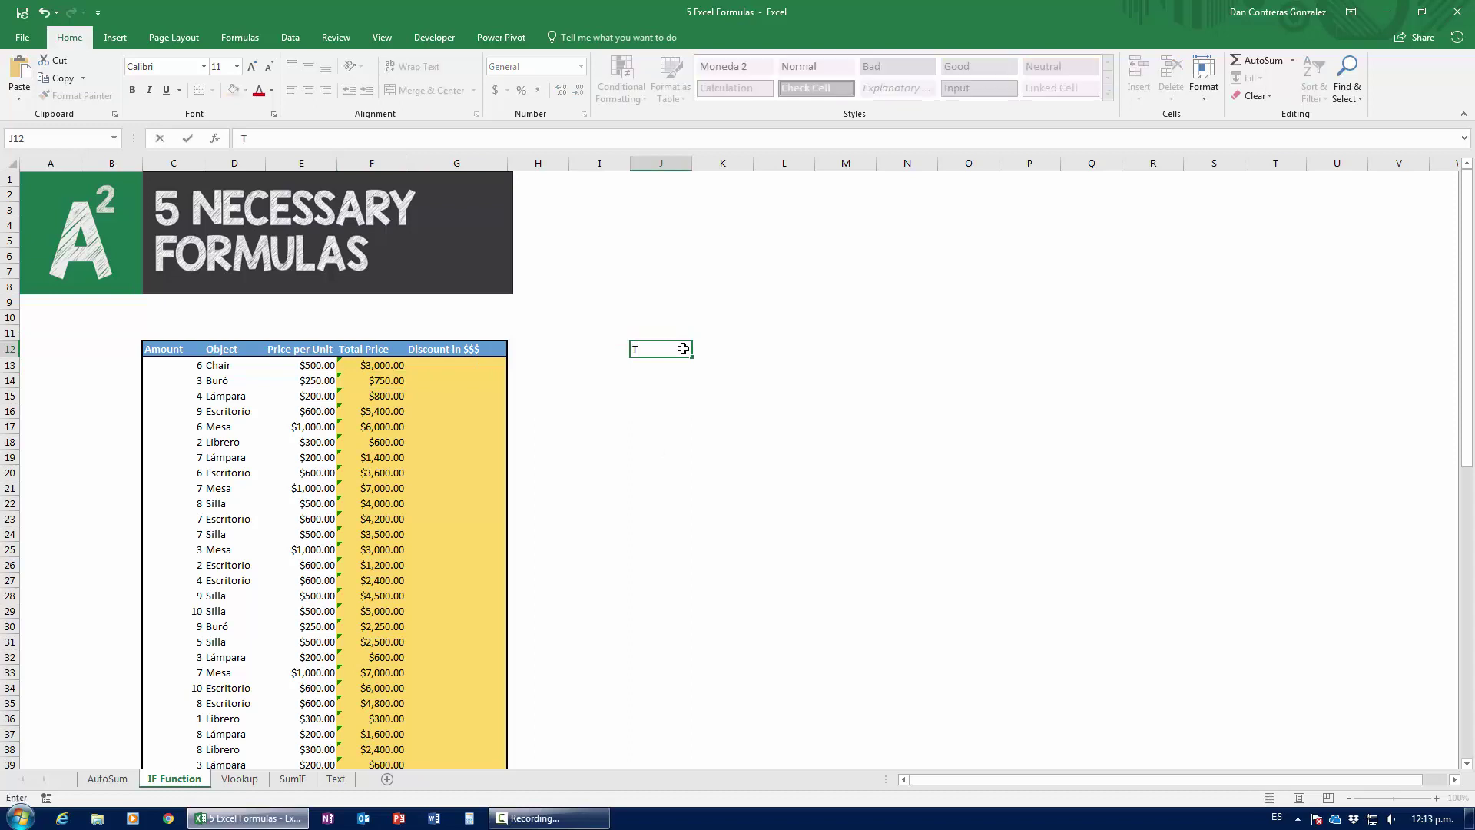
type("hreshold")
key("Tab")
type("2")
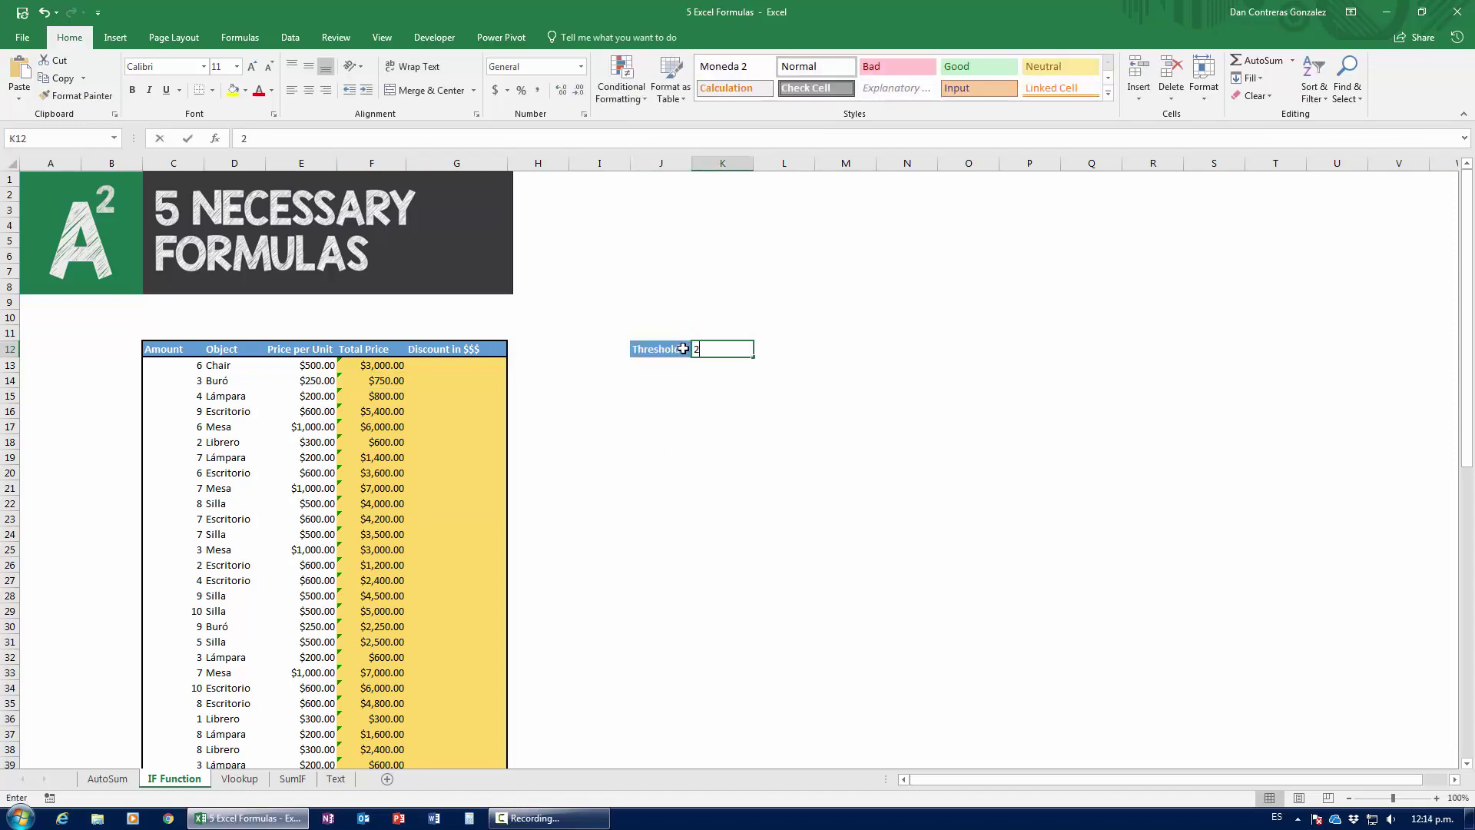
type("500")
key("Return")
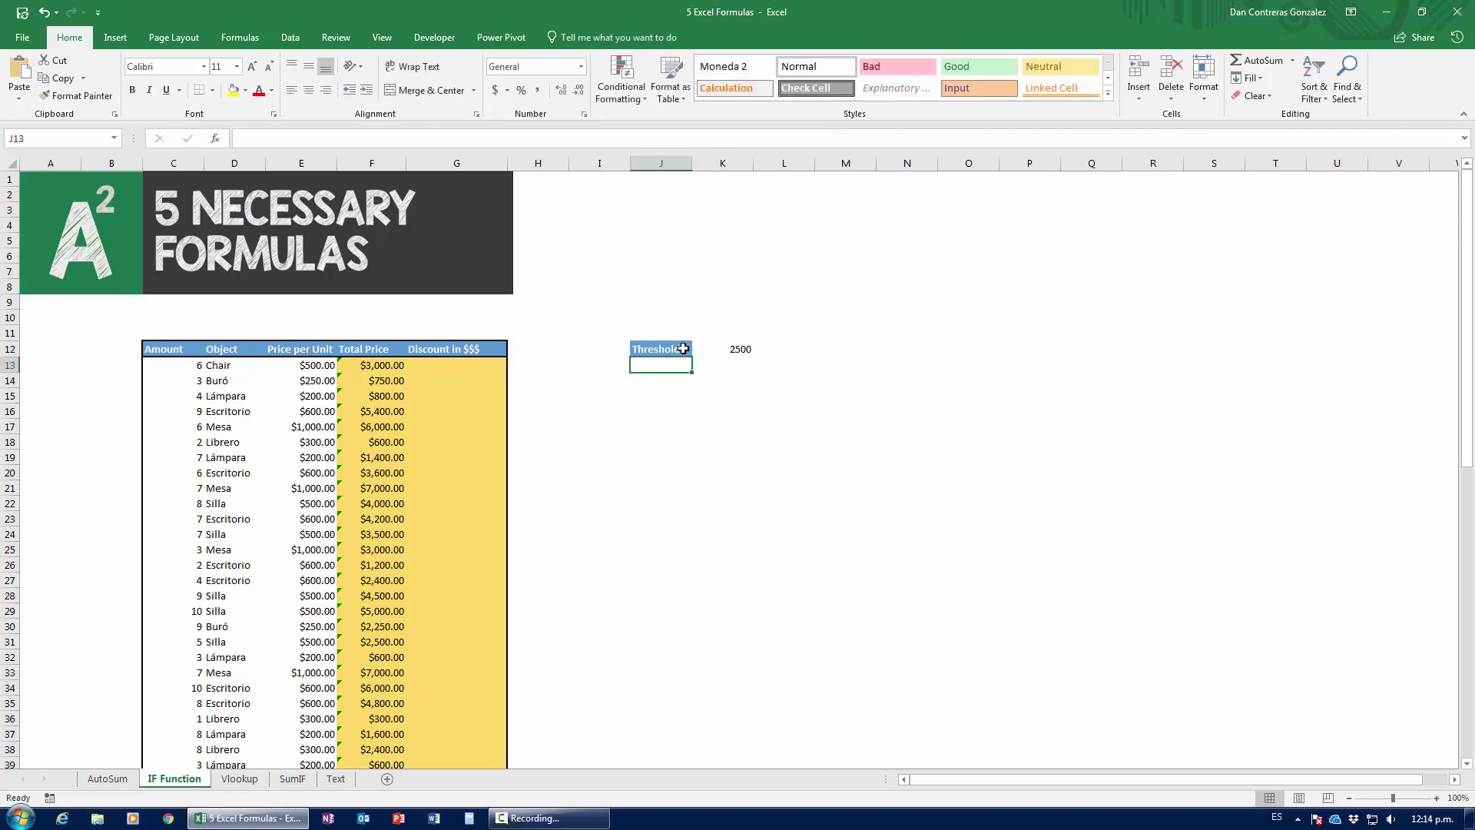
Add a Discount label in J13 with the value 15% in K13
type("Discount")
key("BackSpace")
key("BackSpace")
key("BackSpace")
key("BackSpace")
key("BackSpace")
key("BackSpace")
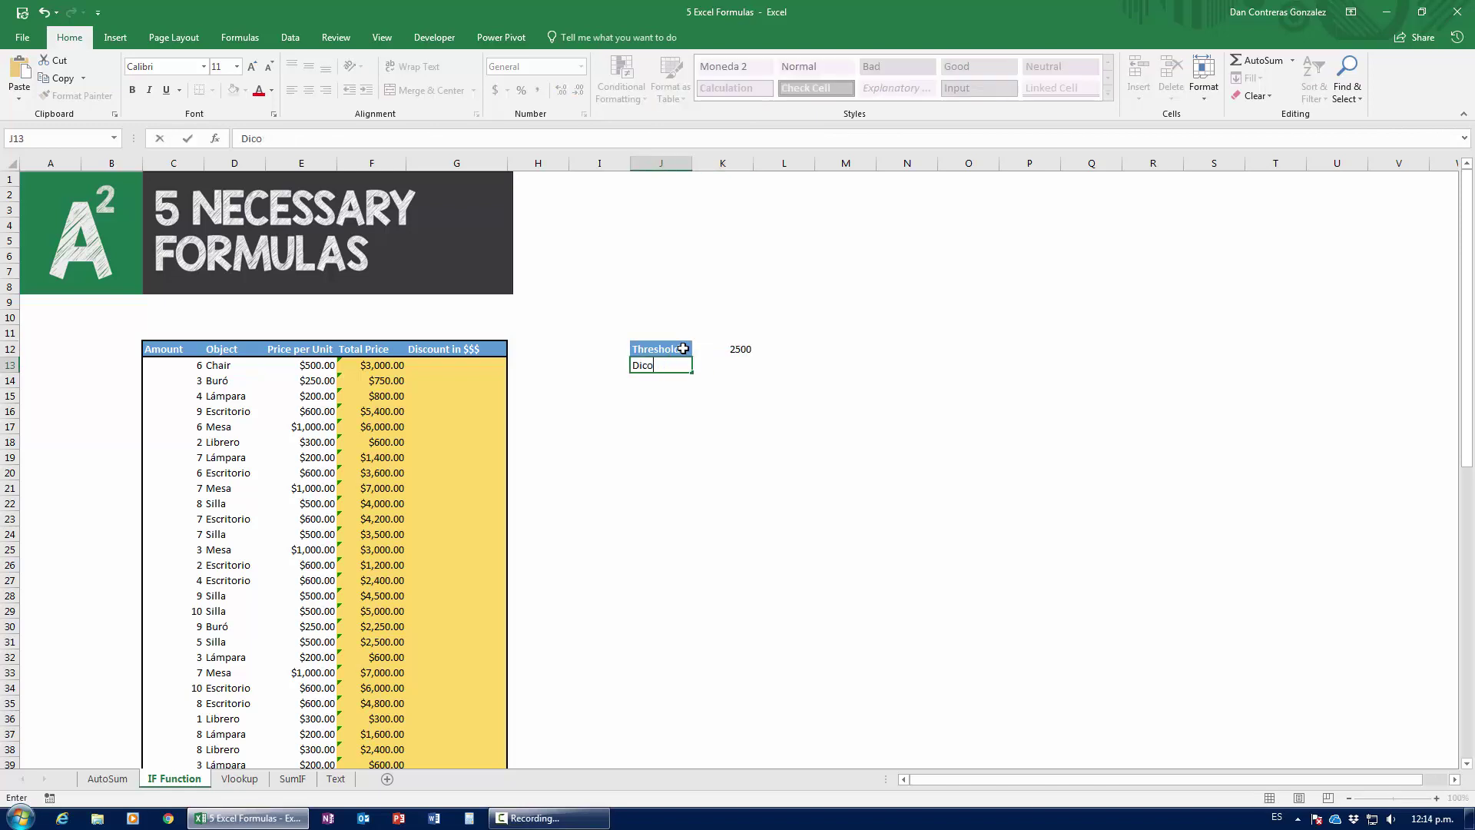
type("scount")
key("Tab")
type("15")
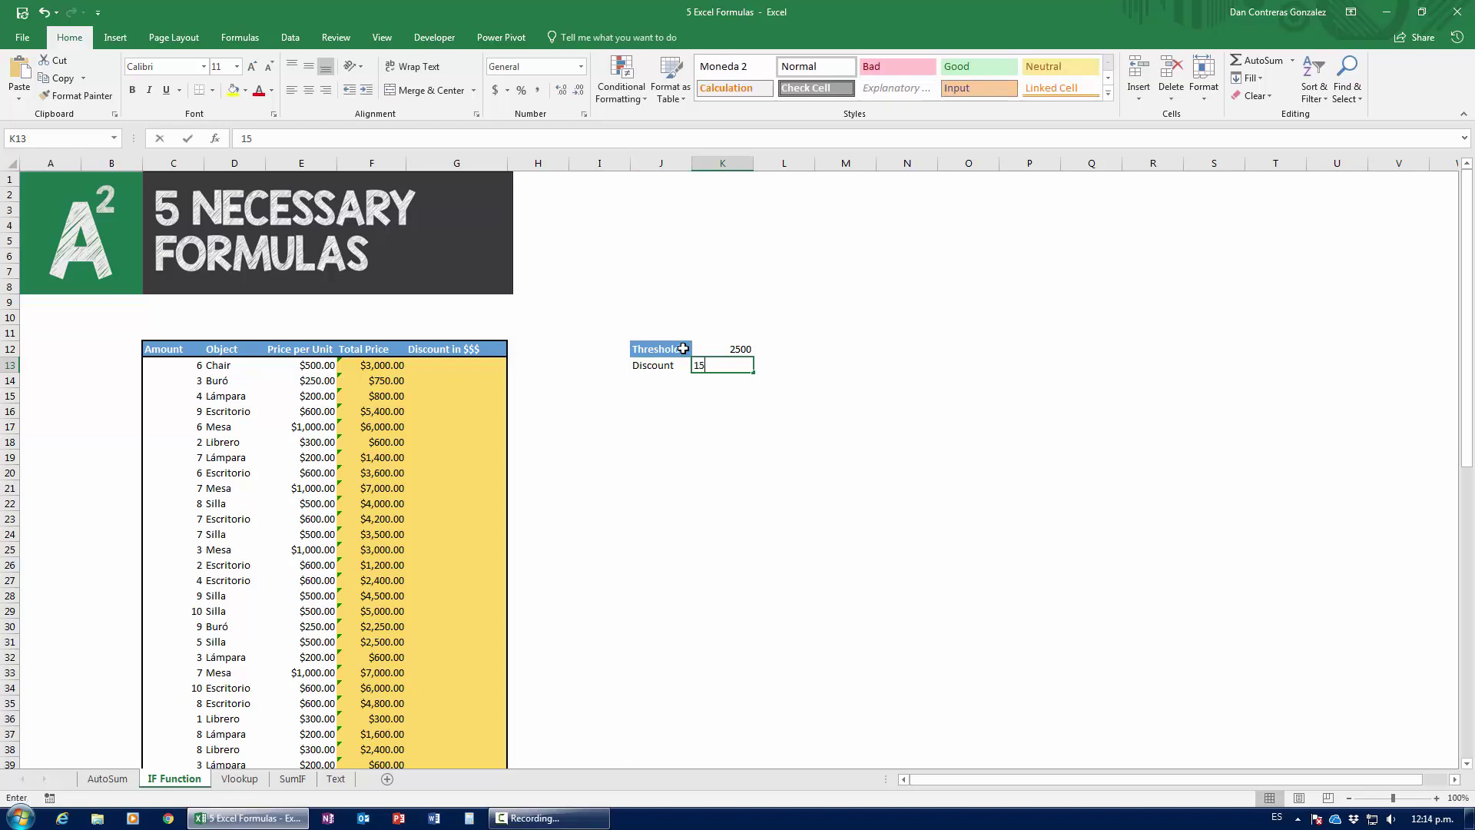
key("Return")
left_click(739, 366)
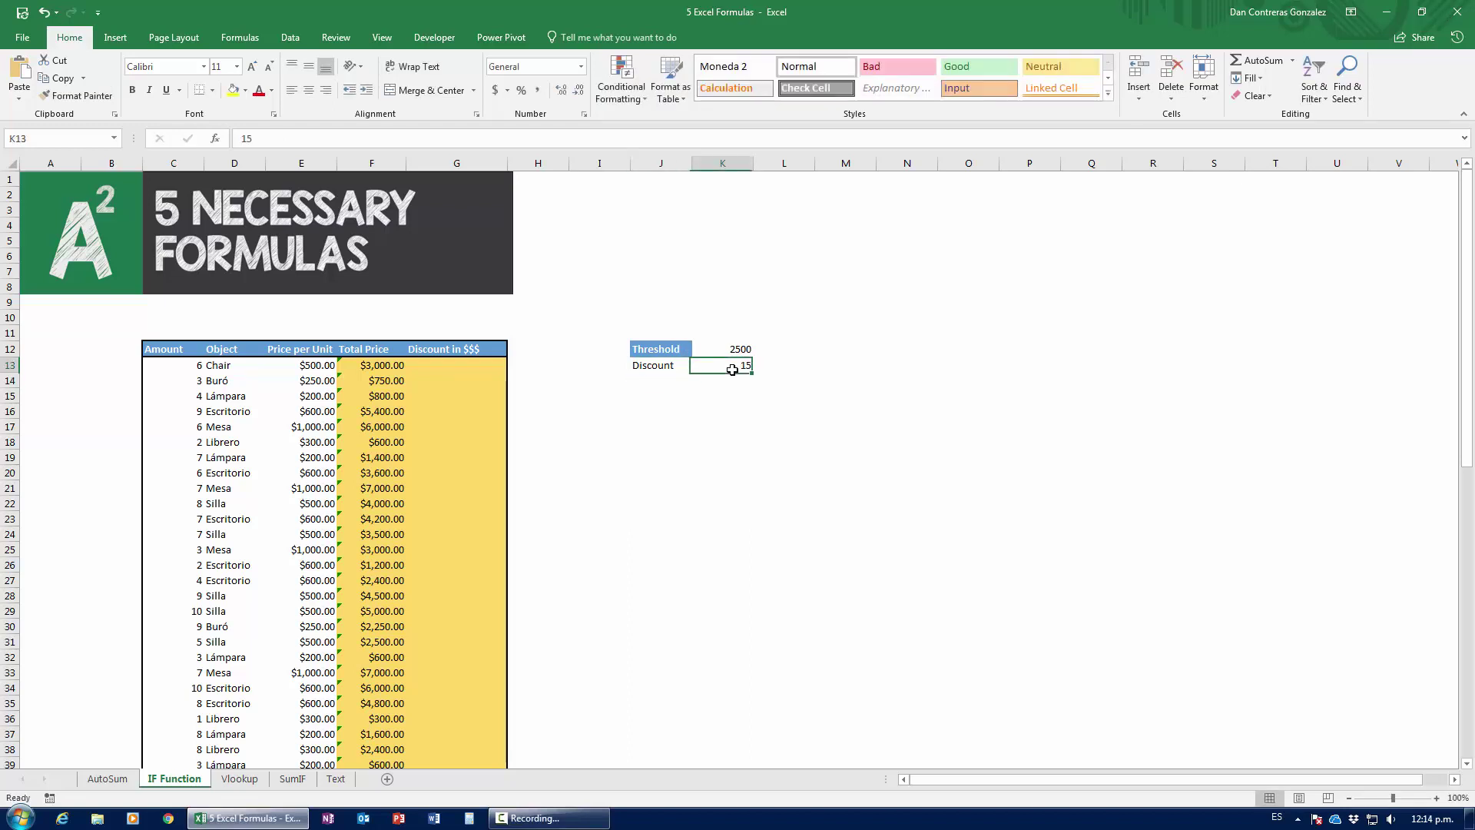
type("15%")
key("Return")
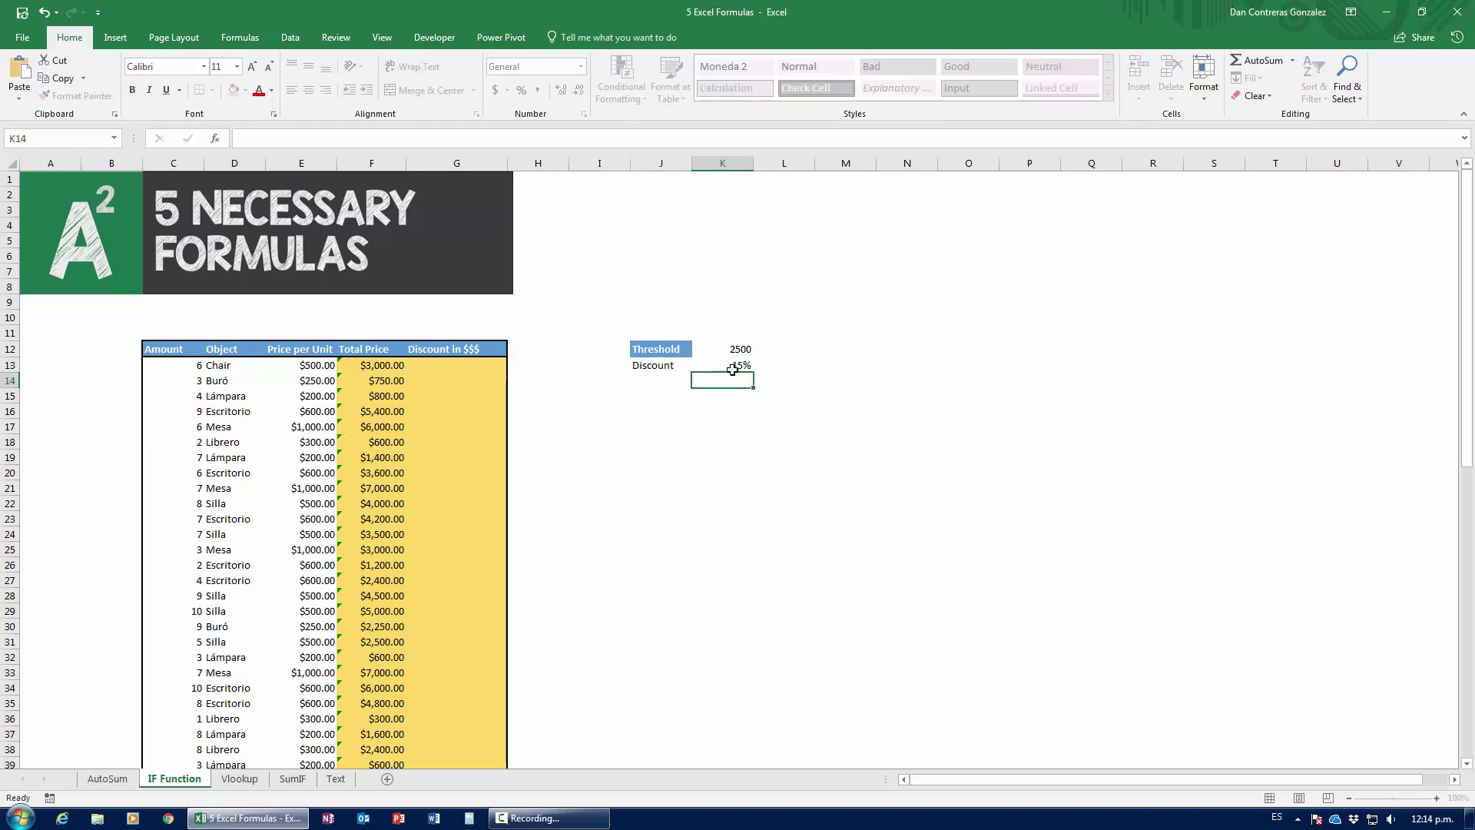
Start an IF formula in G13 under Discount in $$$ and open its function arguments, clear of the table
left_click(383, 470)
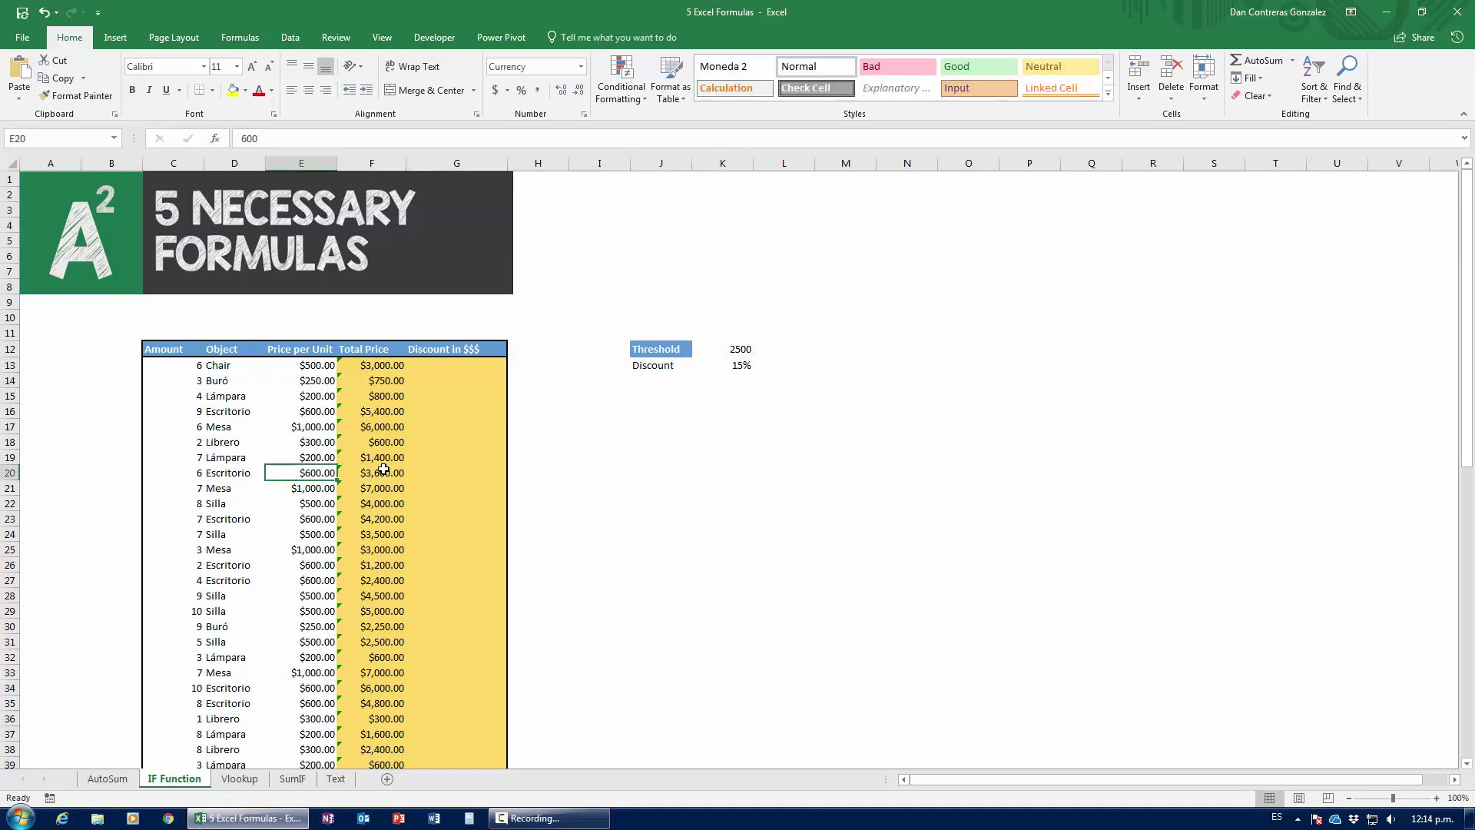
key("ctrl+Down")
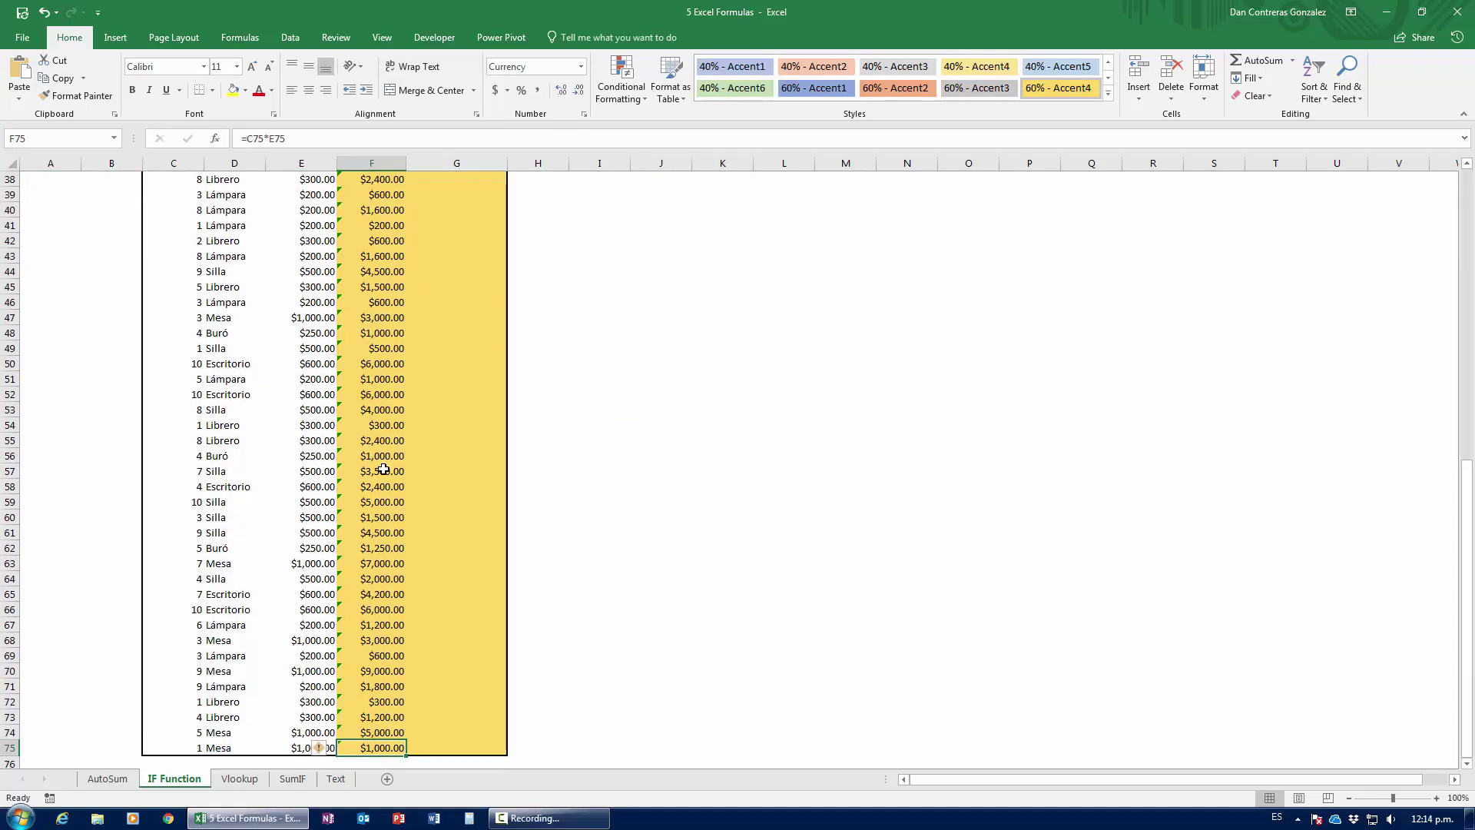
key("ctrl+Up")
key("ctrl+Up")
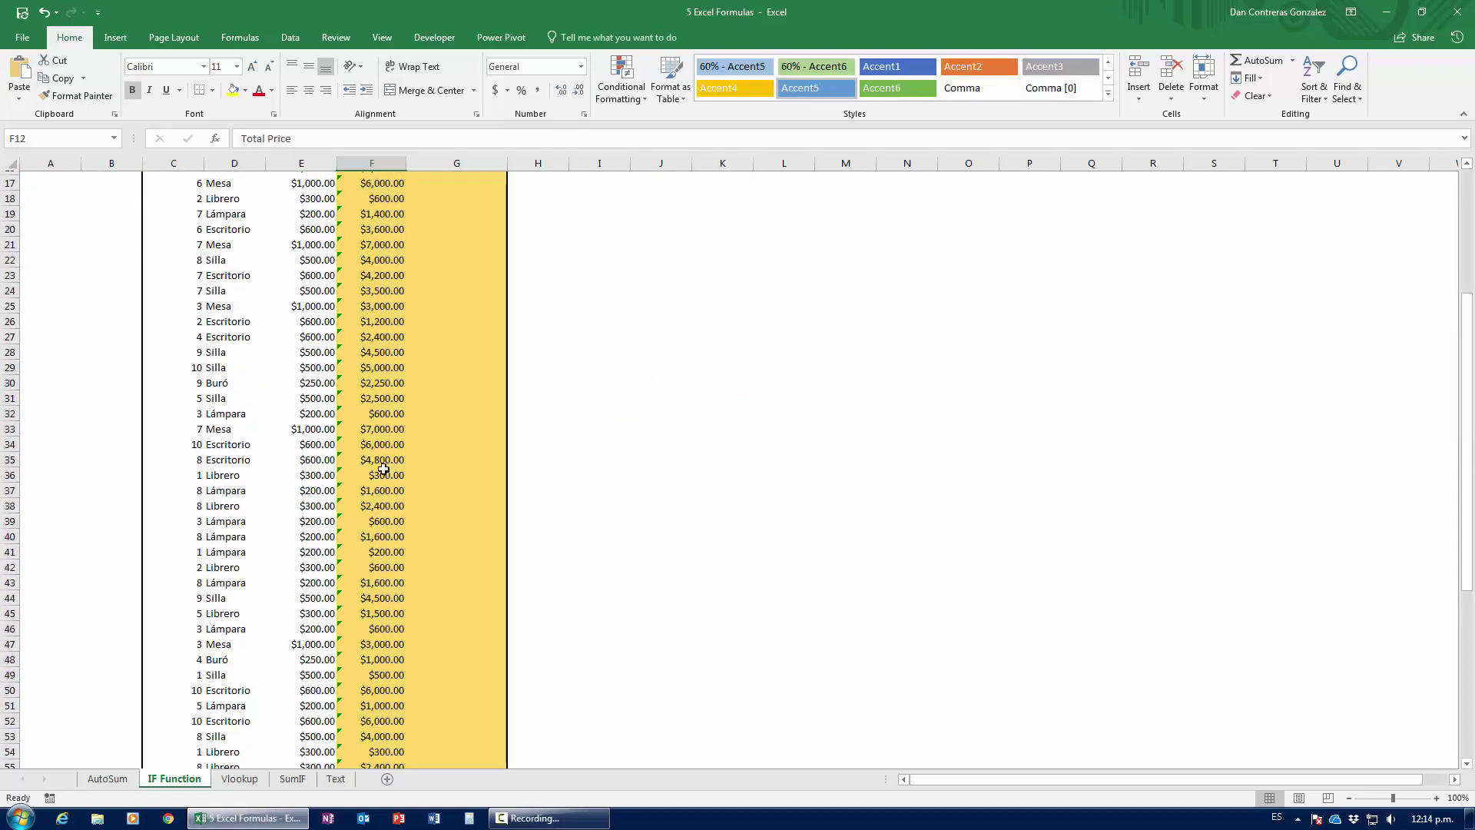
key("ctrl+Up")
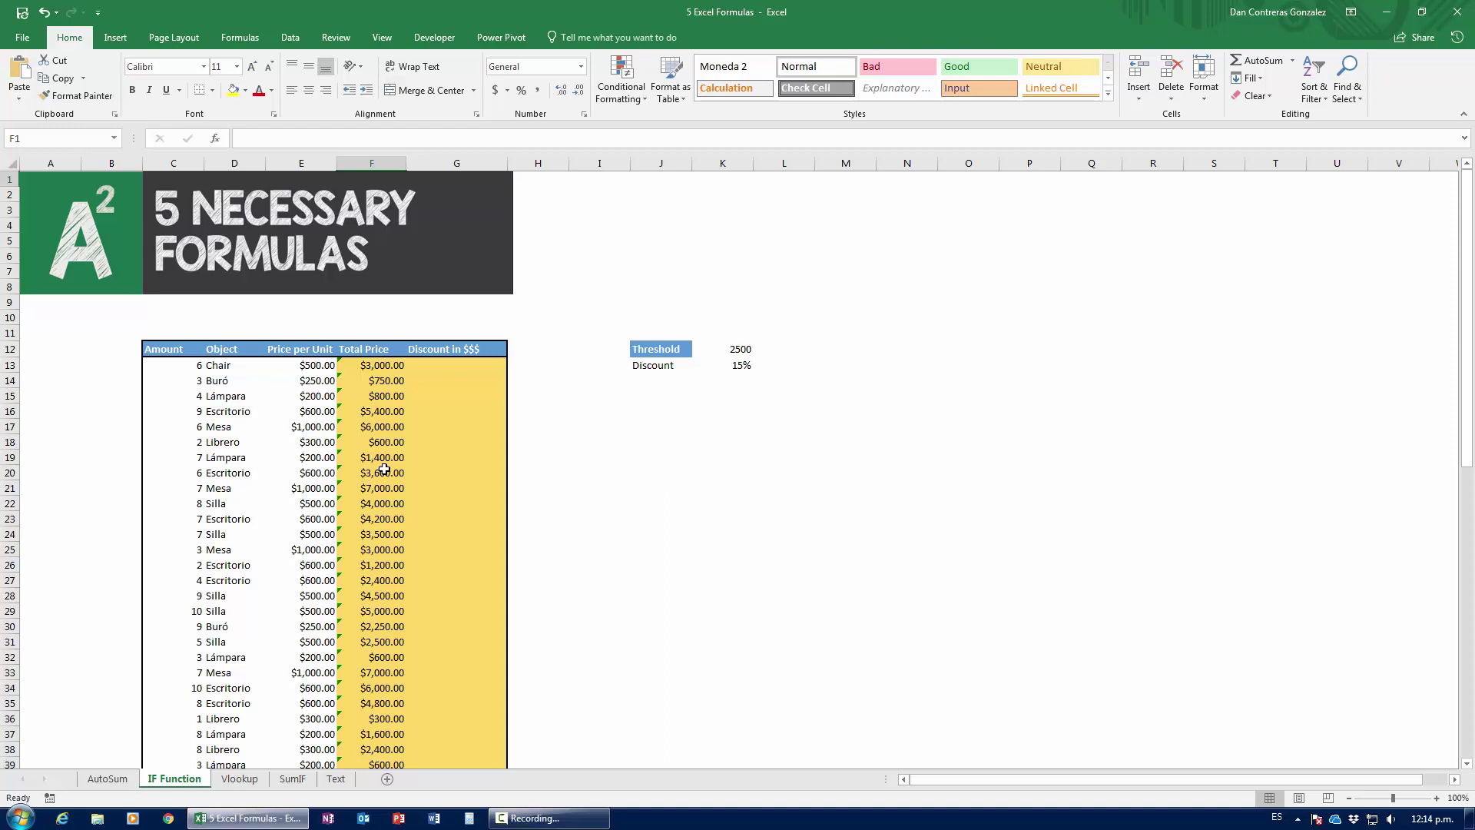
left_click(461, 365)
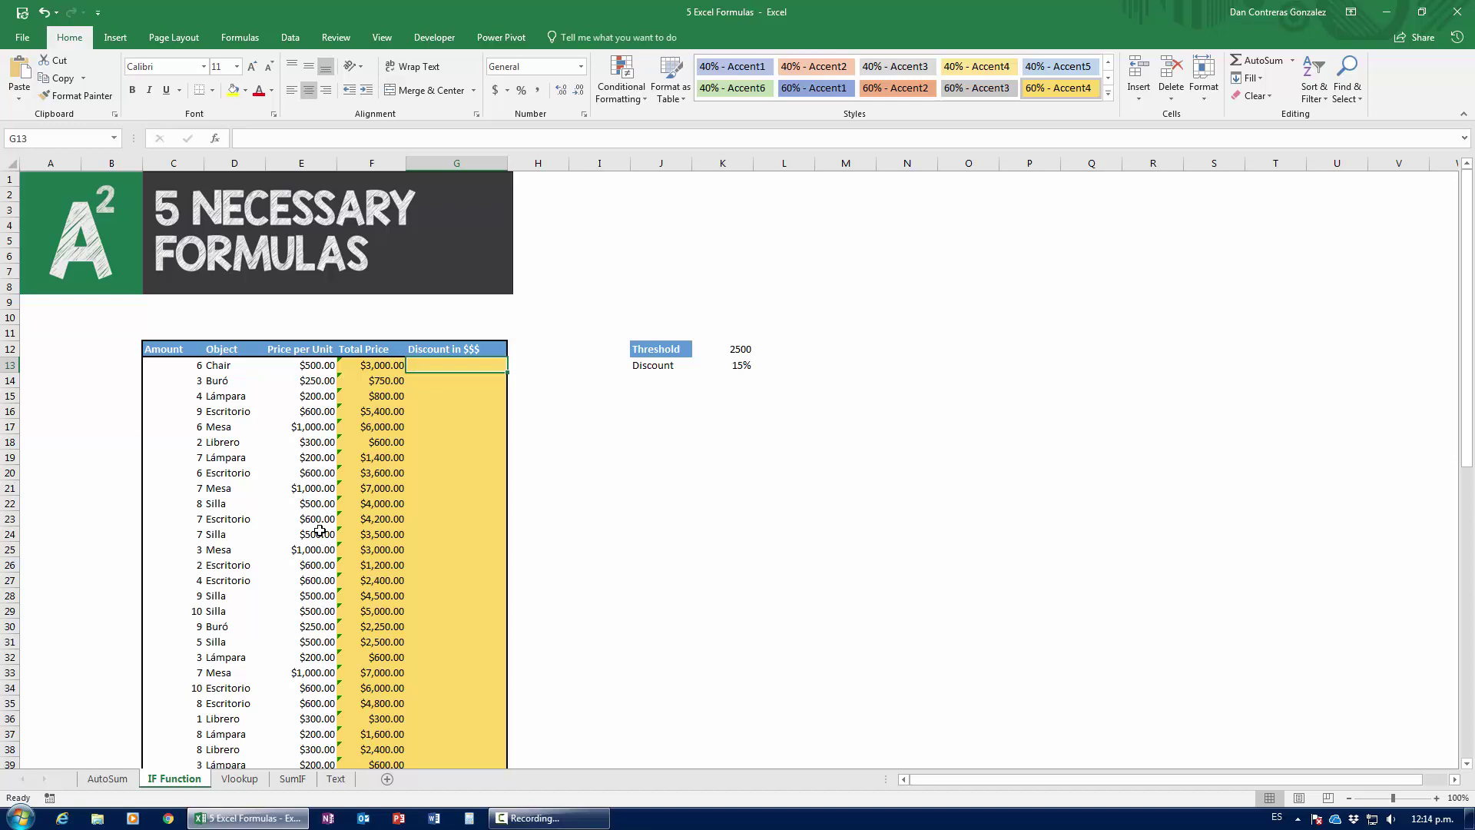
type("=")
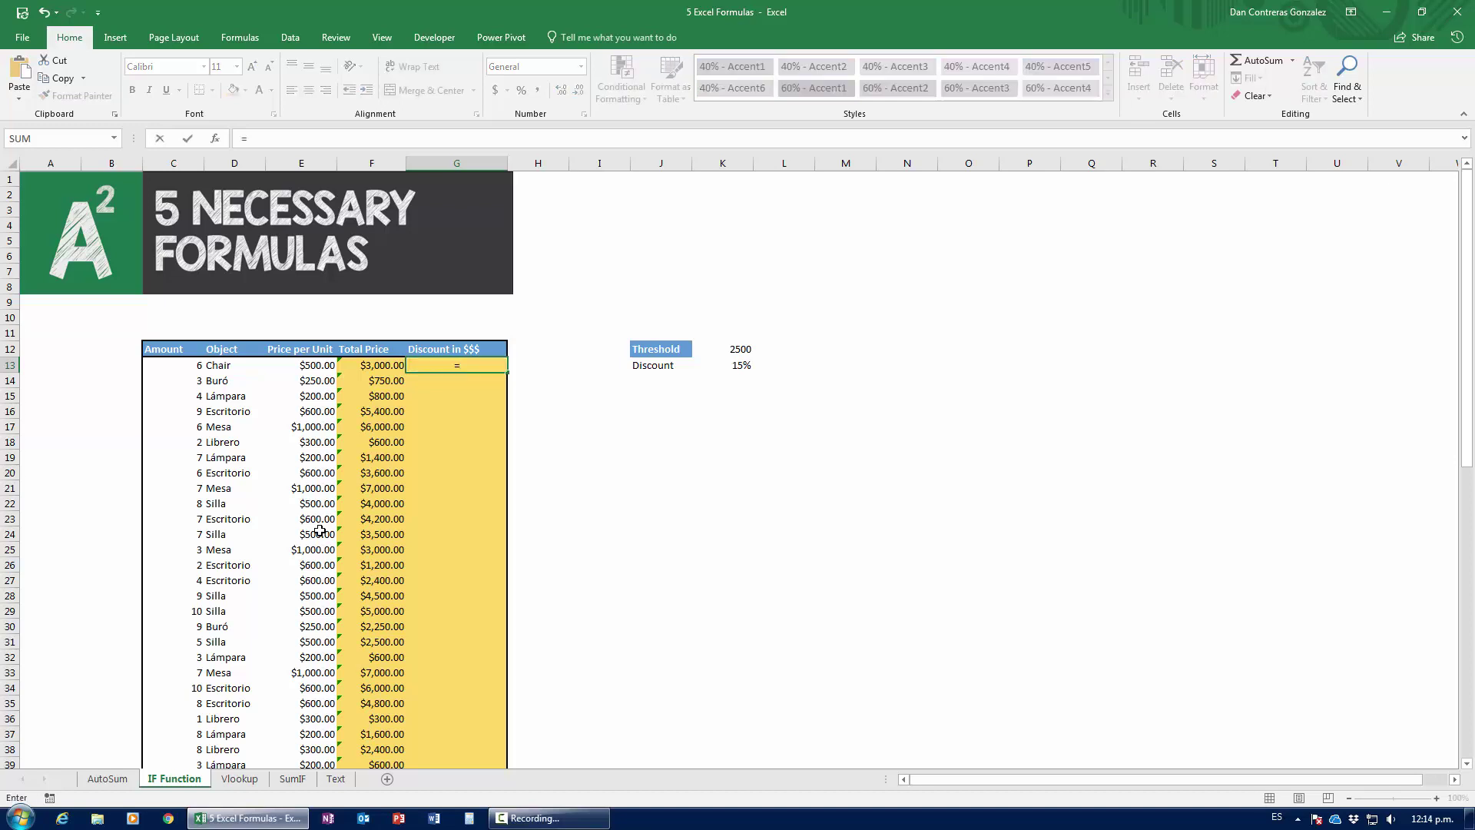
type("IF(")
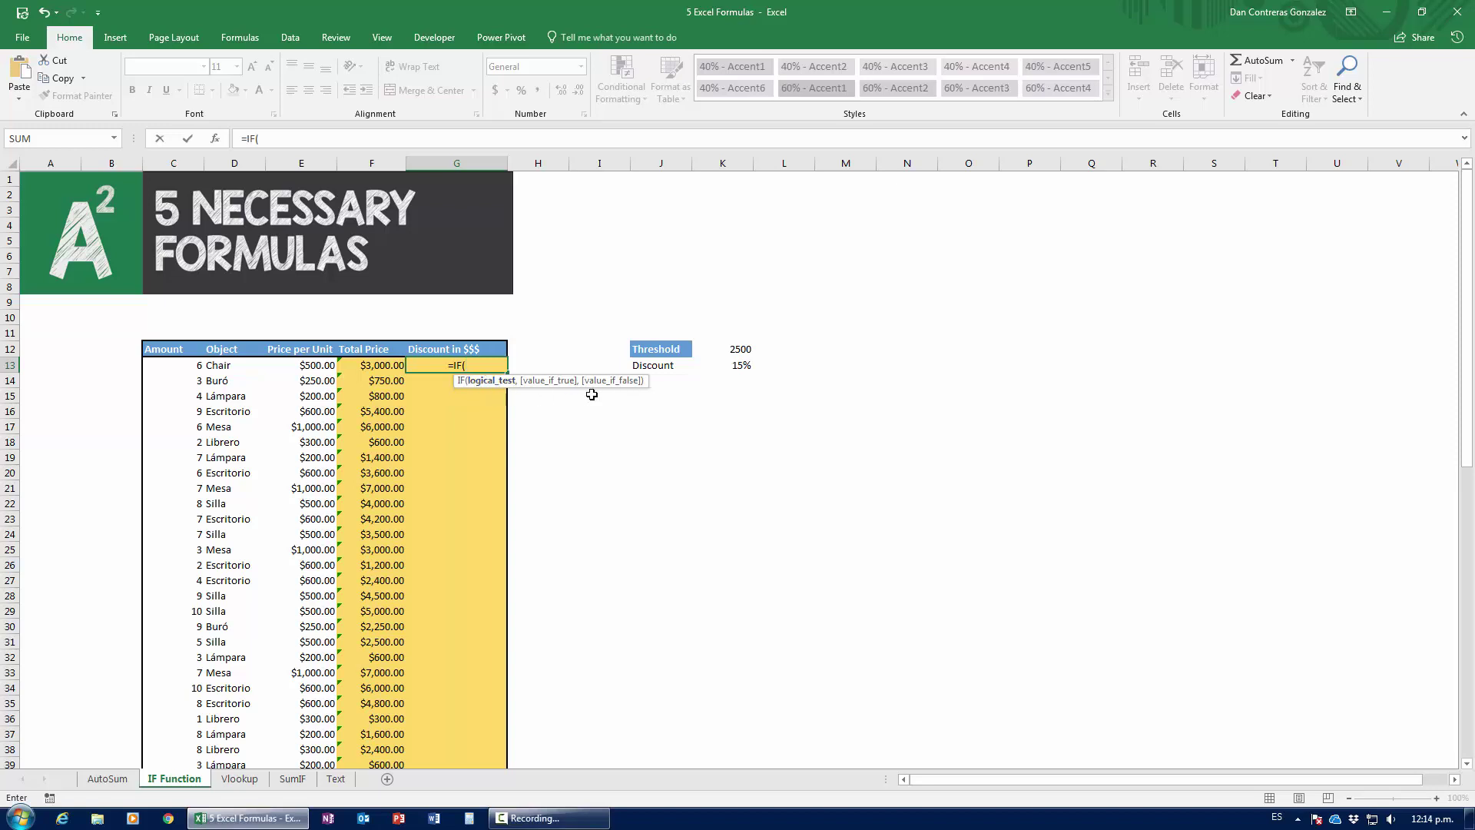
left_click(221, 147)
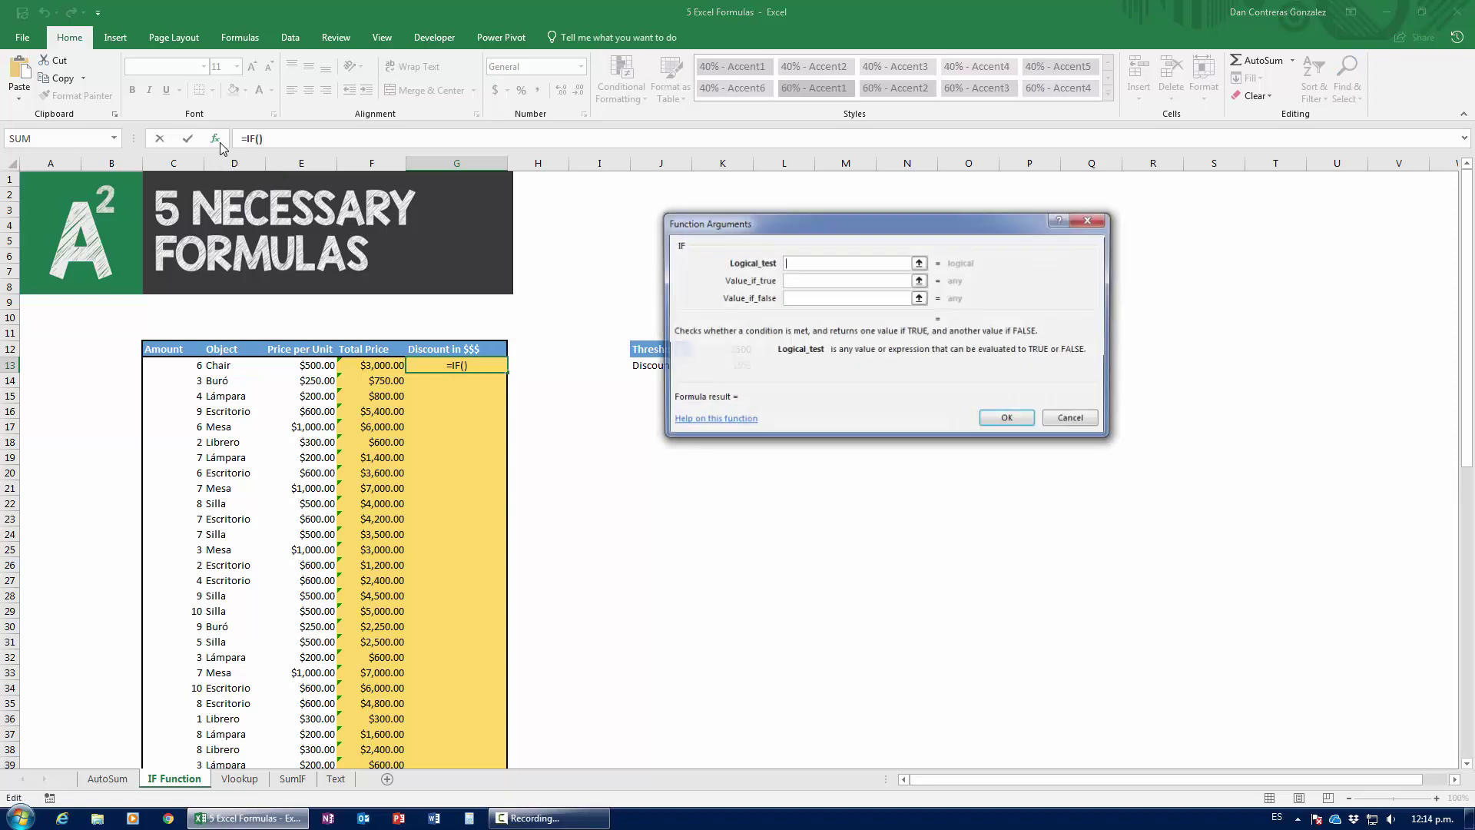
left_click_drag(694, 224, 593, 384)
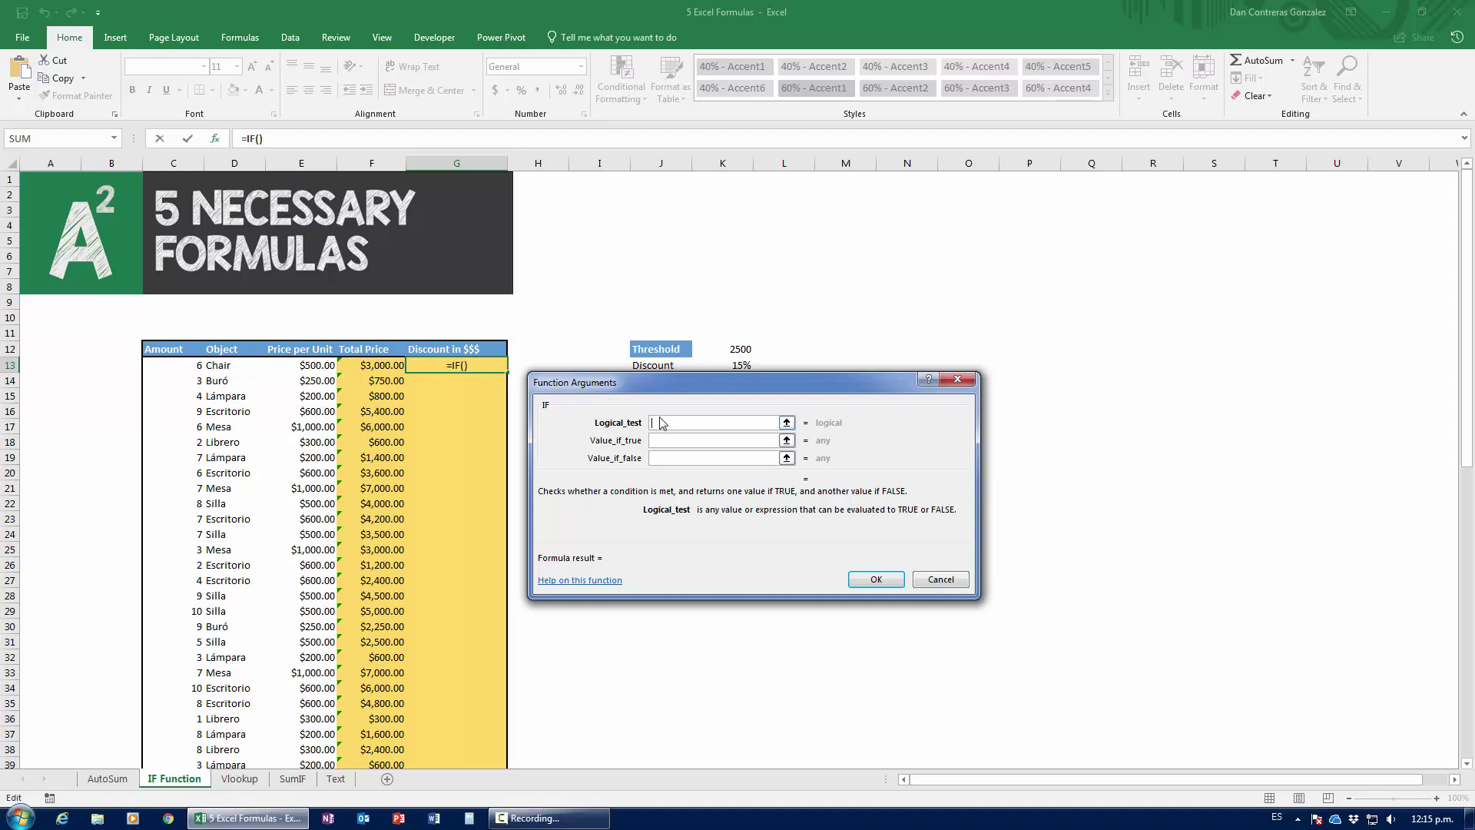
Set the IF function's logical test to F13>$K$12, with an absolute reference to the threshold cell
left_click(663, 441)
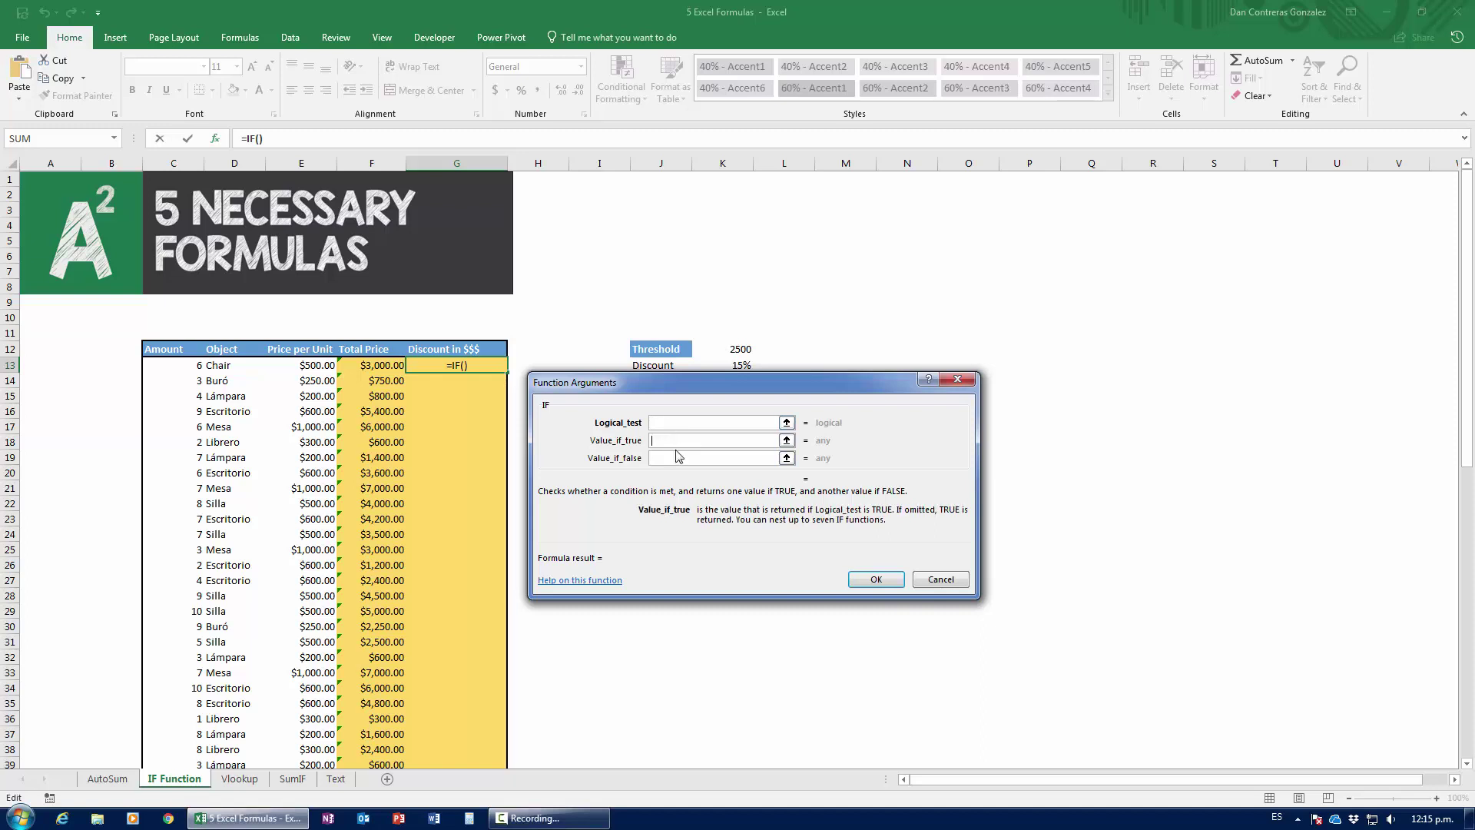
left_click(678, 459)
left_click(668, 421)
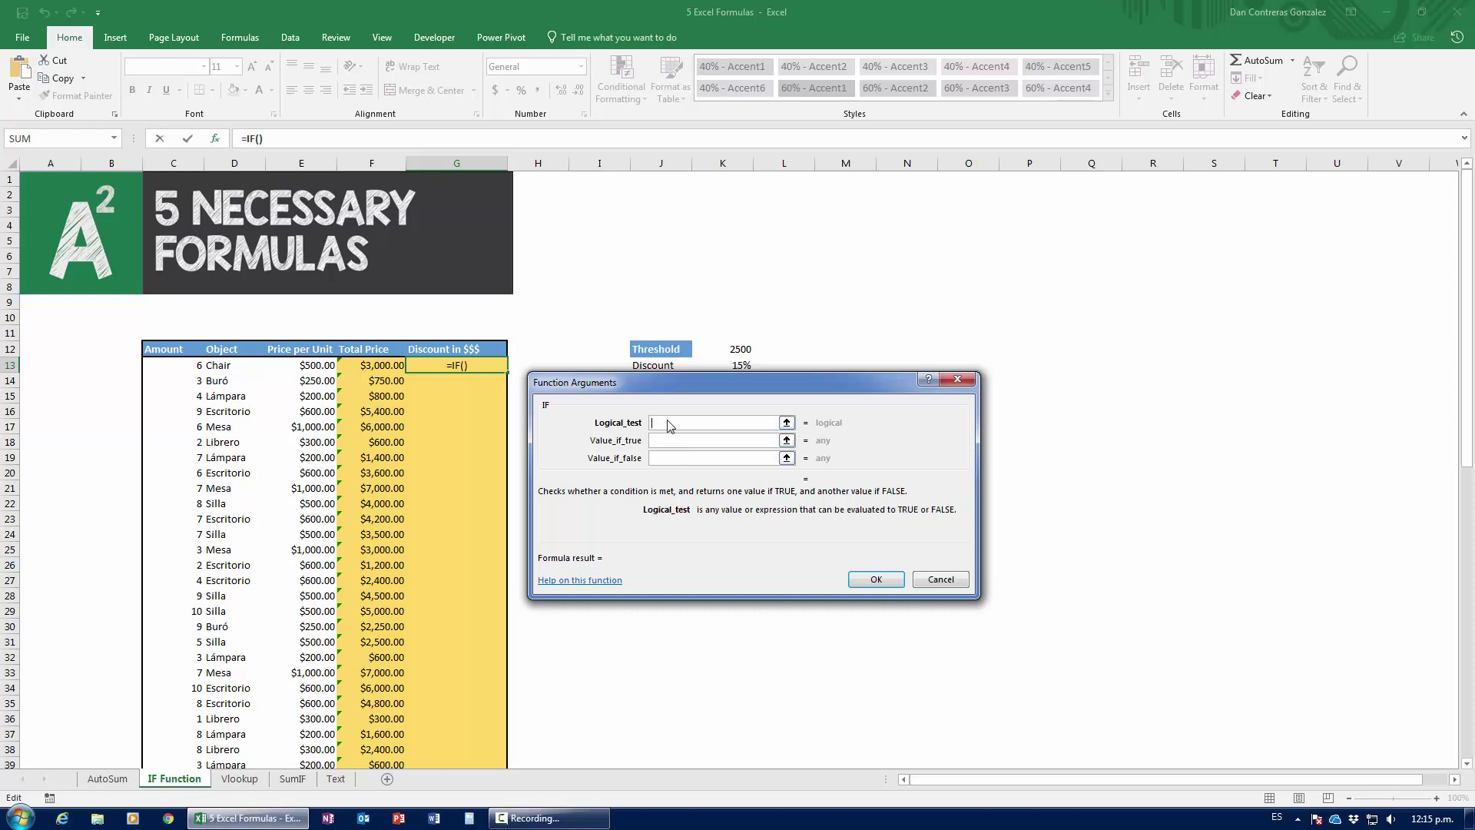
left_click_drag(681, 385, 683, 427)
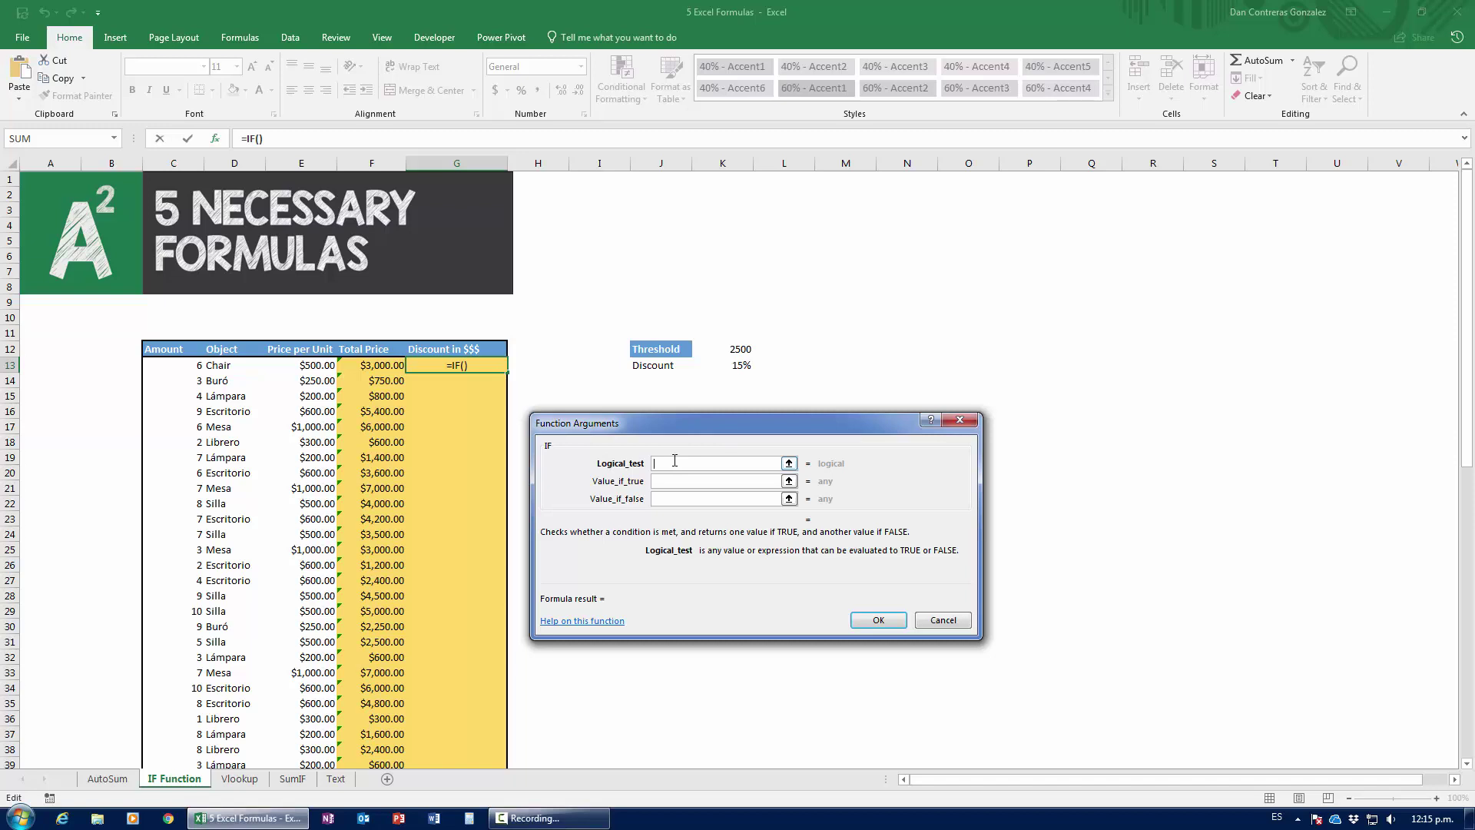
left_click(386, 367)
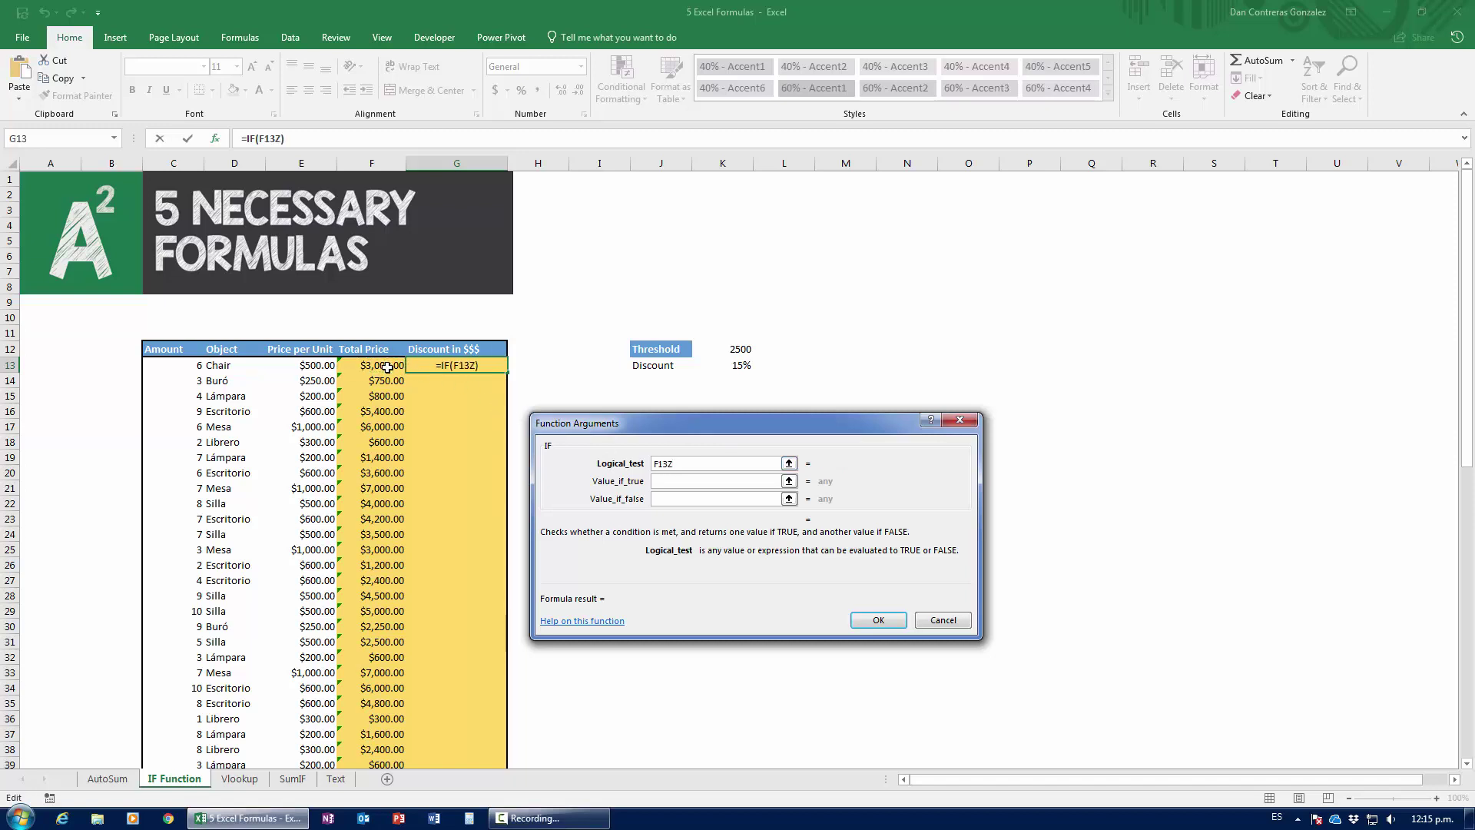
type("<")
key("BackSpace")
type(">")
left_click(730, 352)
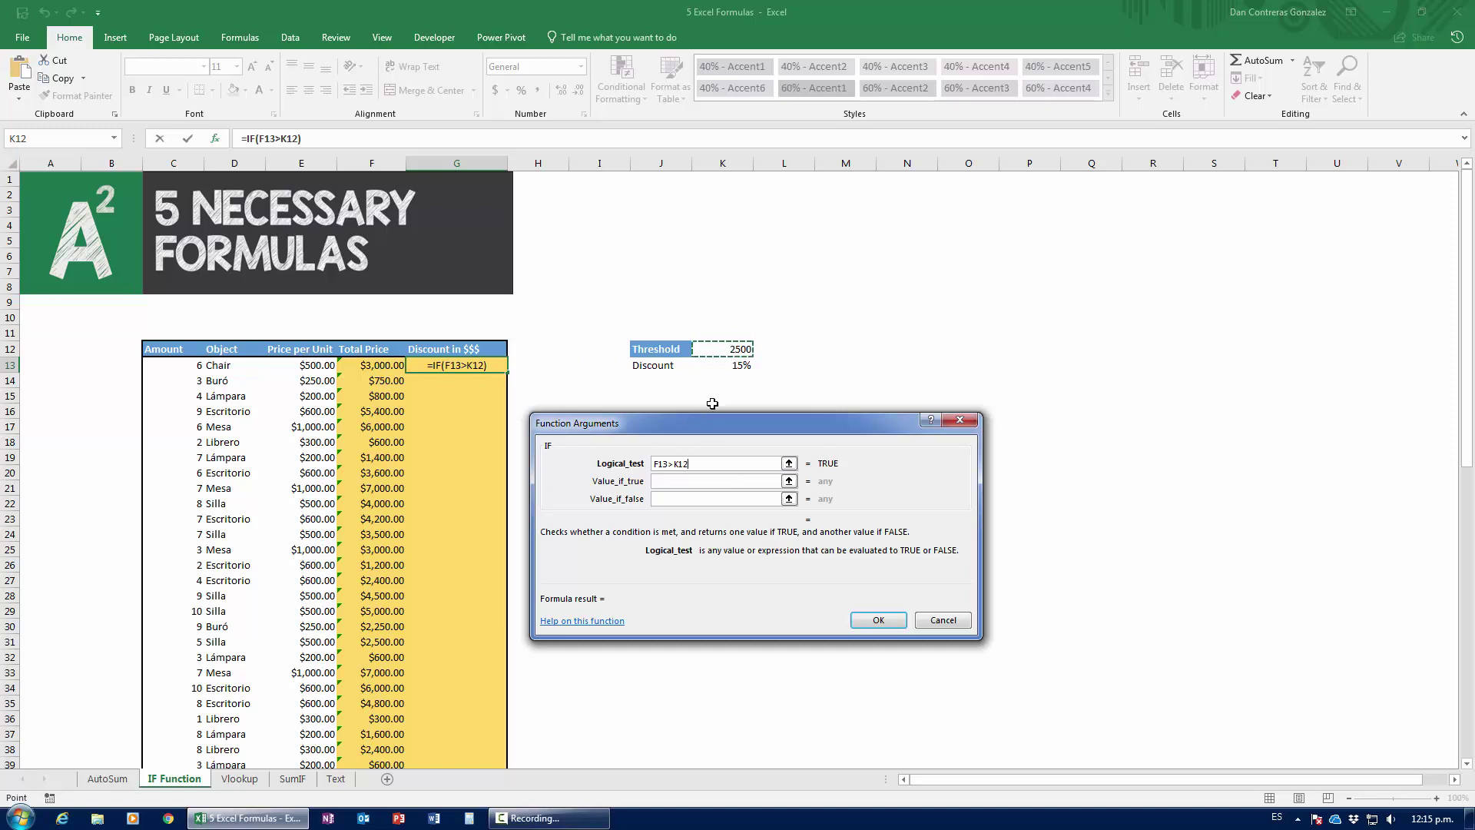
left_click(703, 463)
key("F4")
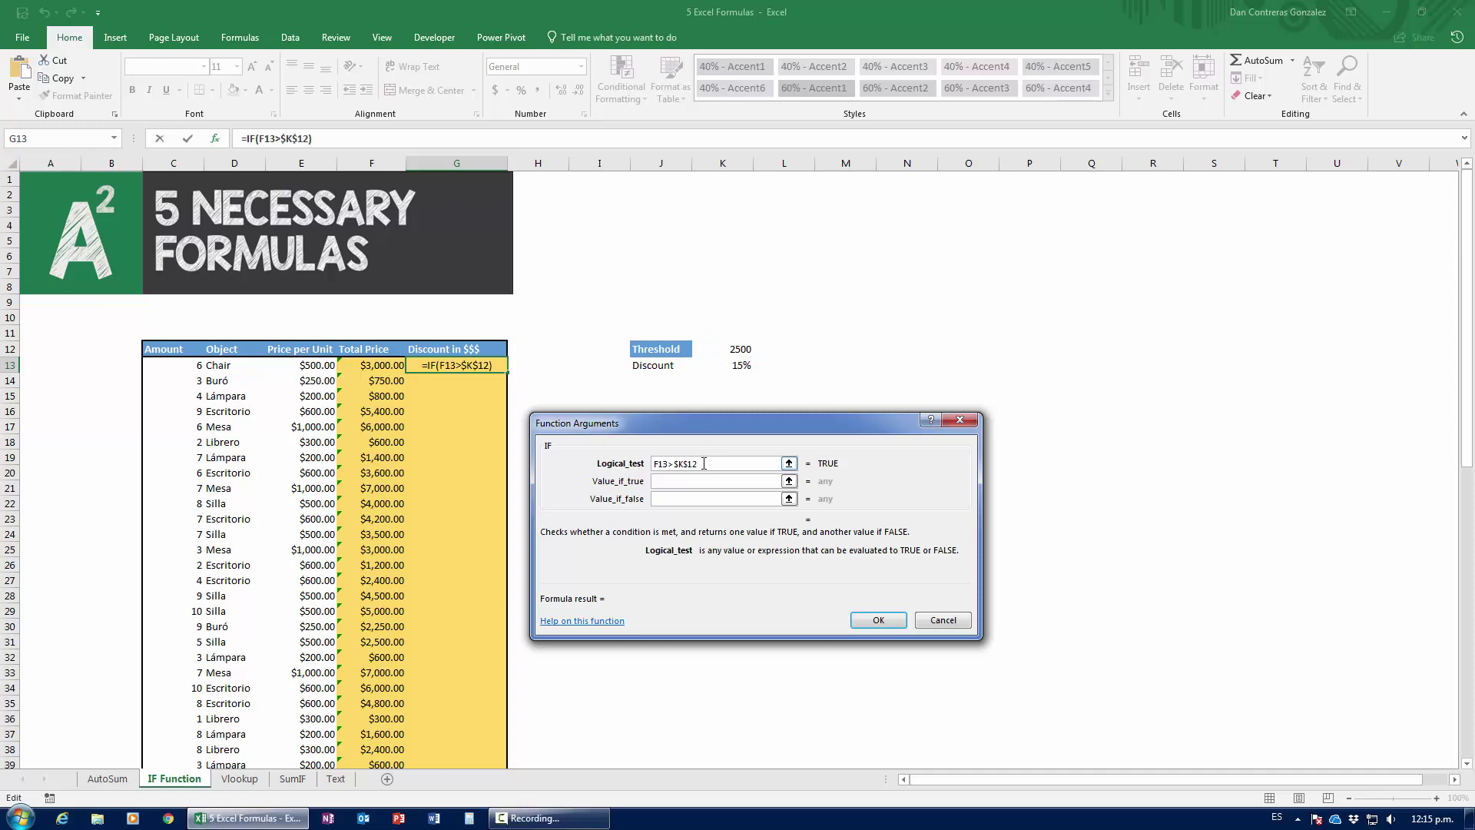
Replace the threshold cell reference in the IF function's logical test so that it reads F13>2500
key("BackSpace")
key("BackSpace")
key("BackSpace")
key("BackSpace")
key("BackSpace")
type("2500")
Complete the IF function with F13*15% as the value if true and 0 as the value if false
left_click(667, 484)
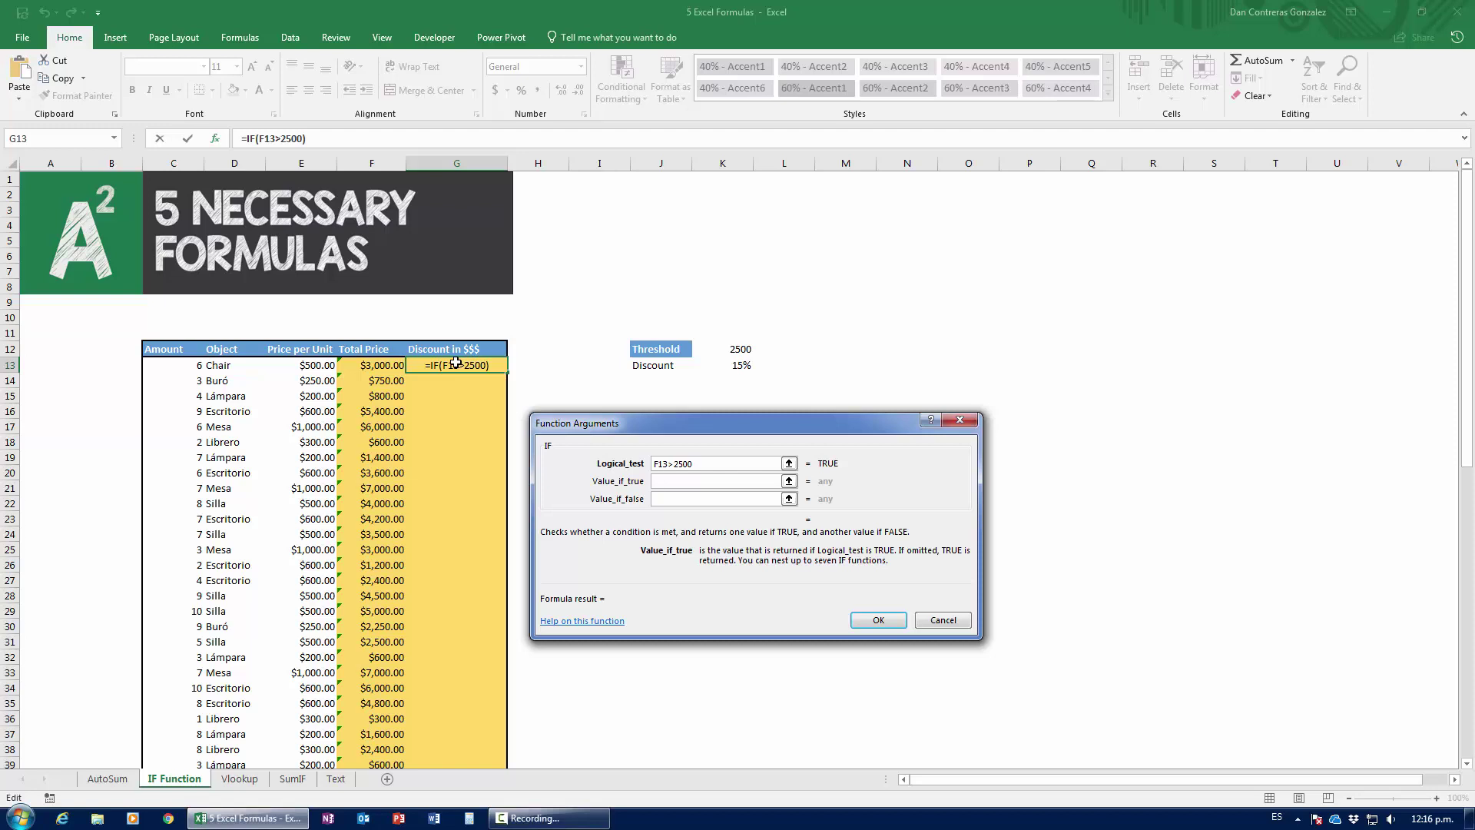
left_click(389, 370)
type("*15%")
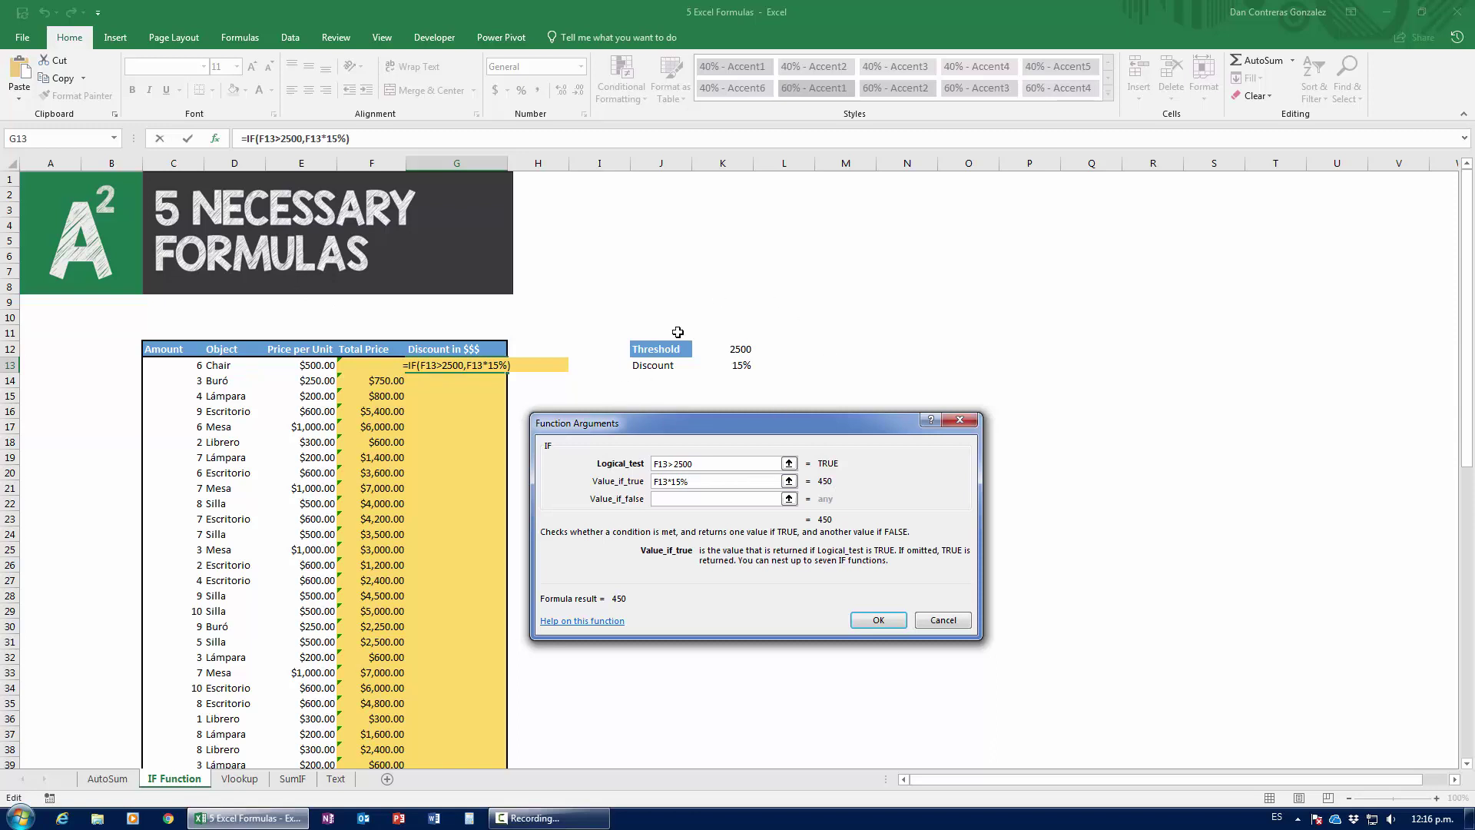
left_click(678, 501)
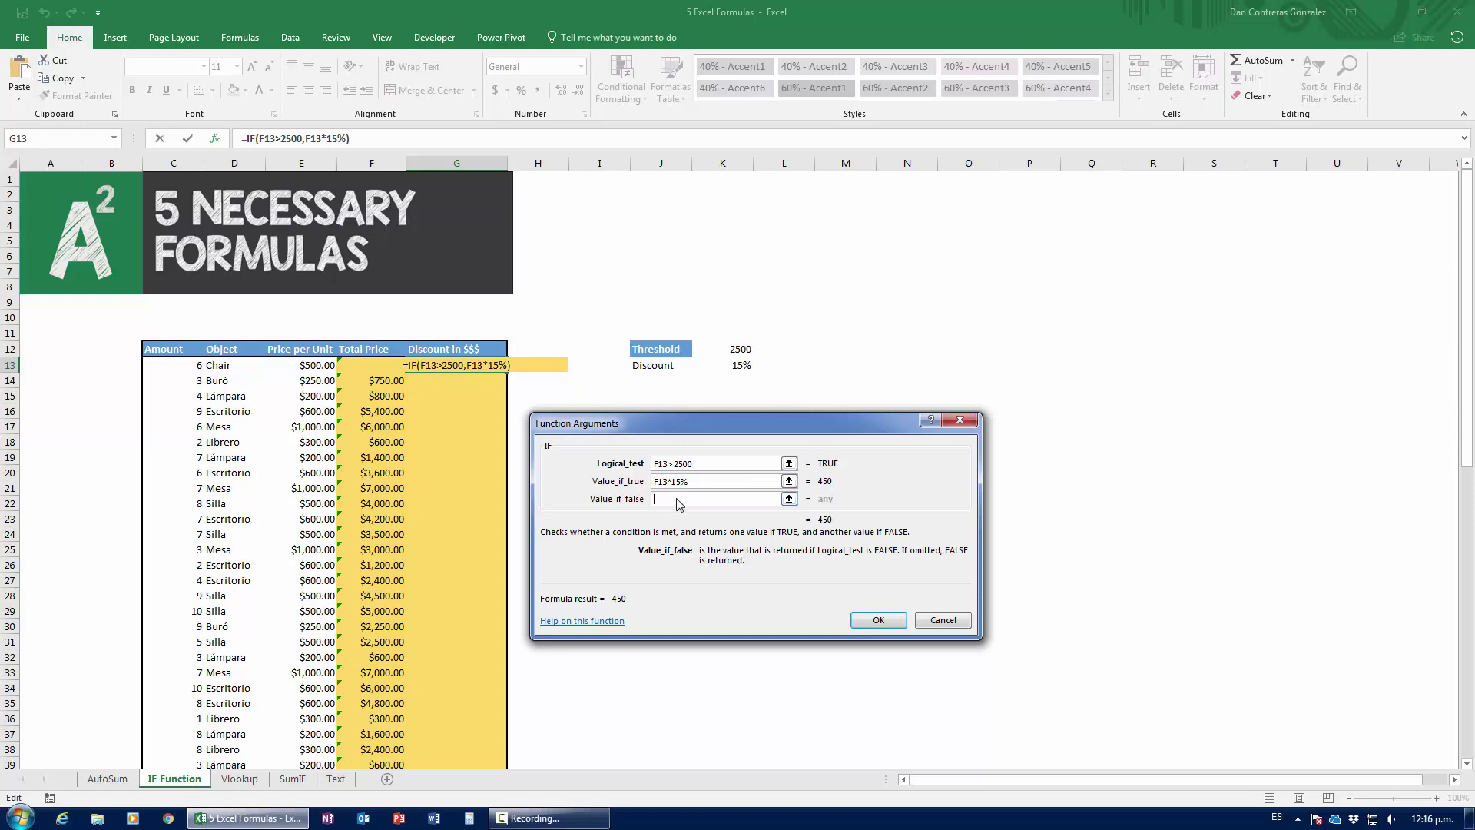
type("0")
left_click(878, 619)
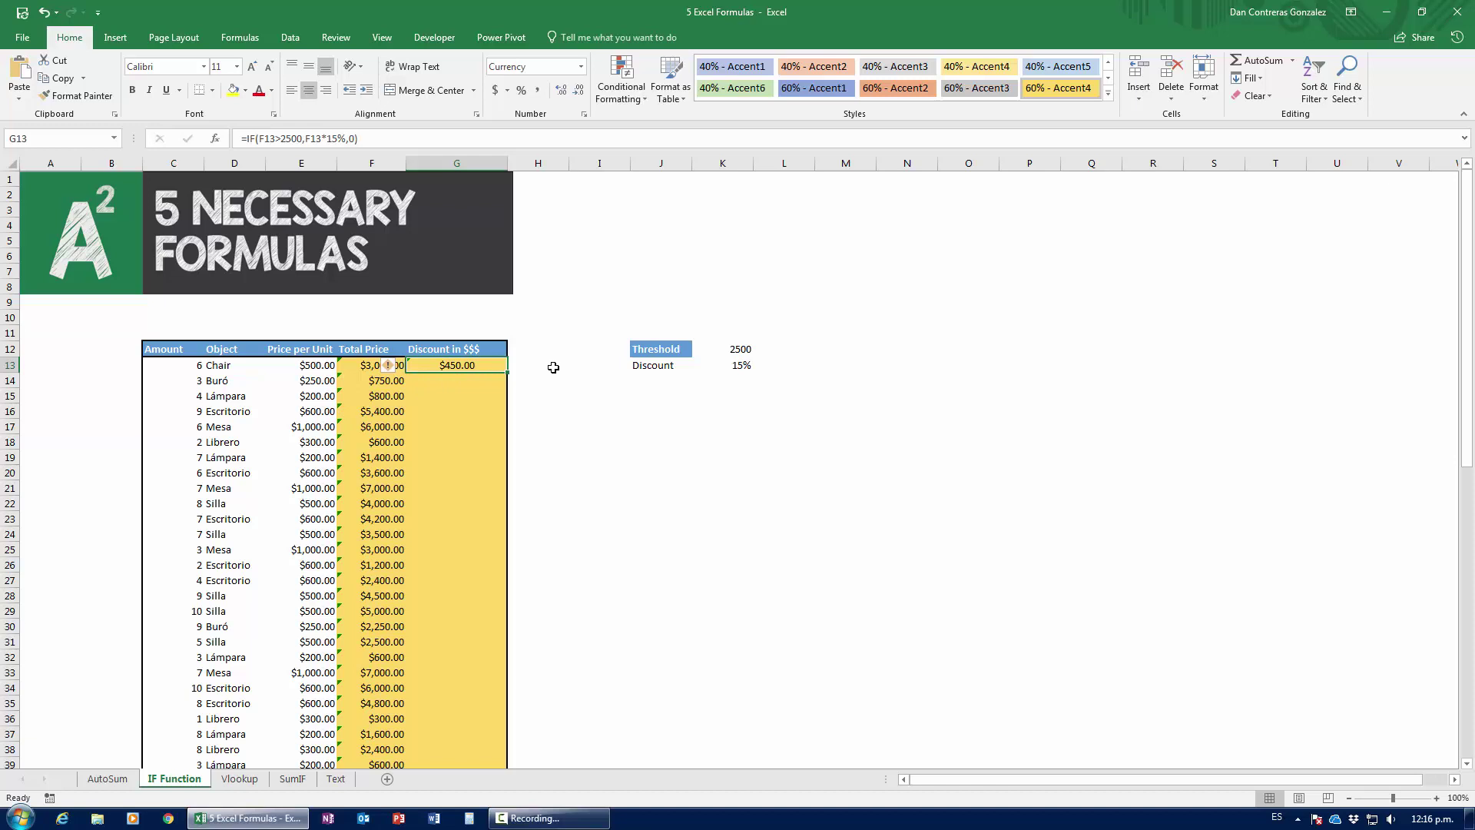
left_click(544, 415)
left_click(456, 361)
left_click(215, 139)
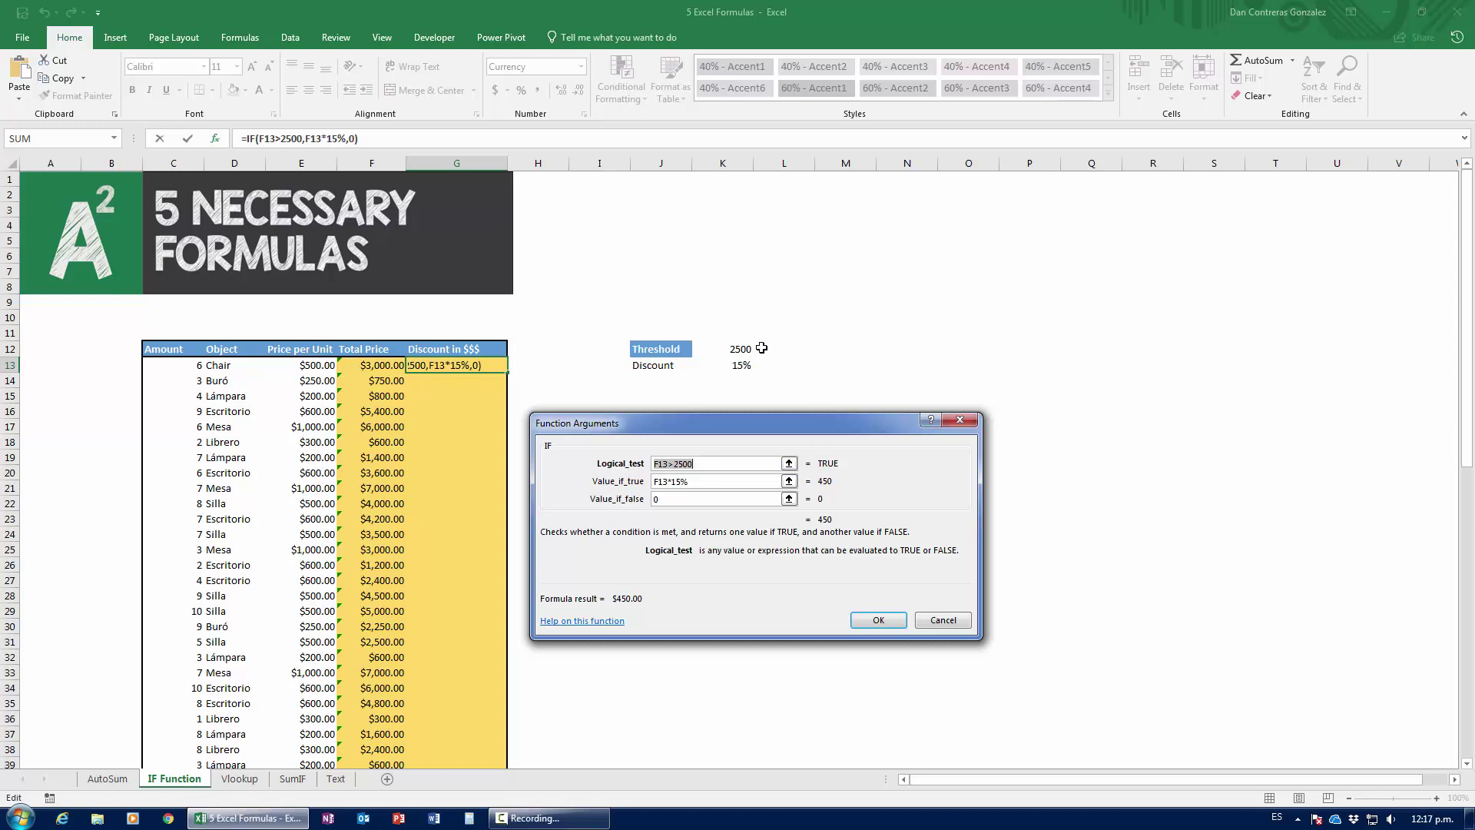
left_click(668, 481)
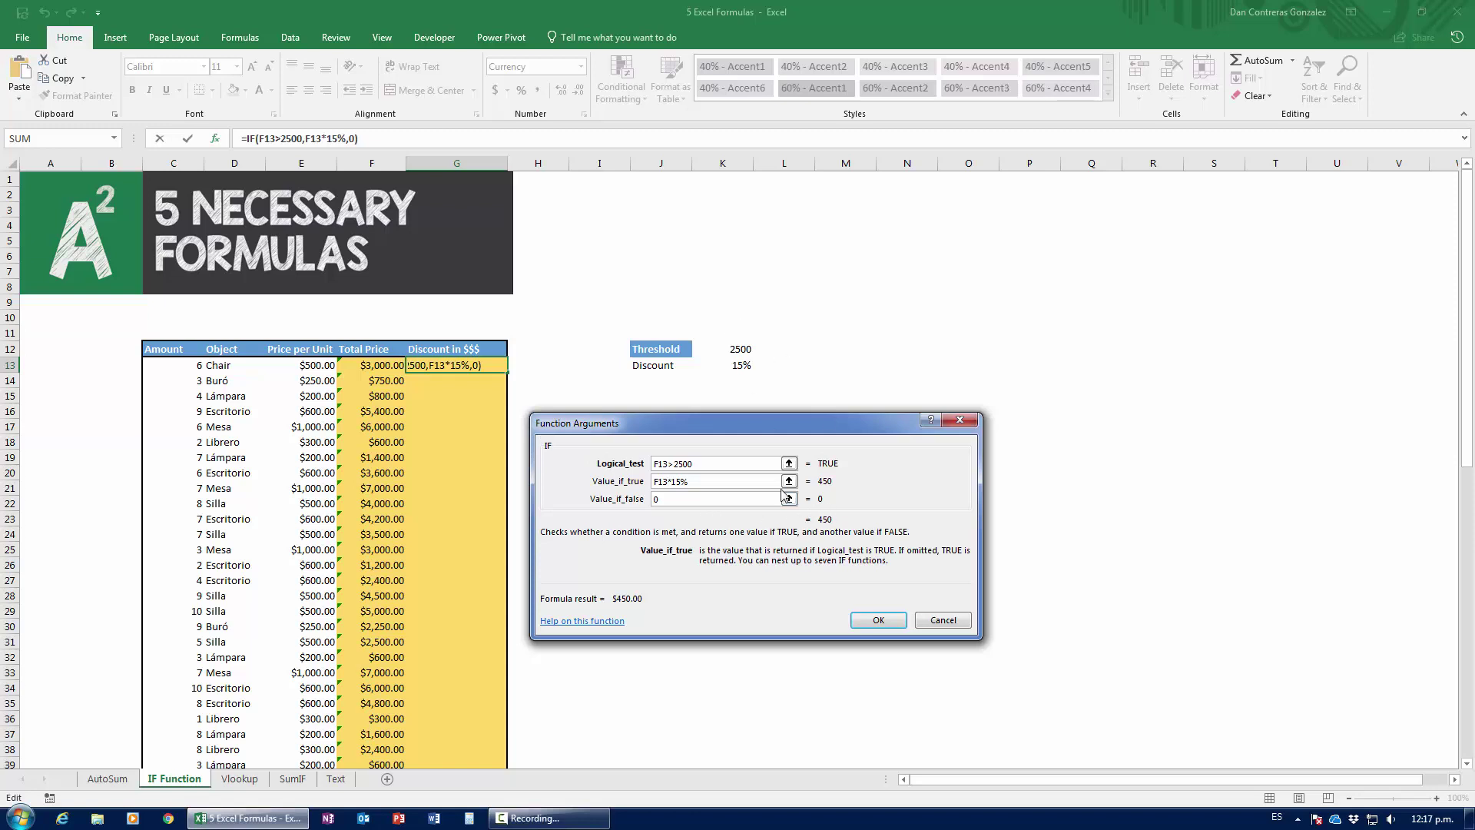
left_click_drag(644, 422, 607, 411)
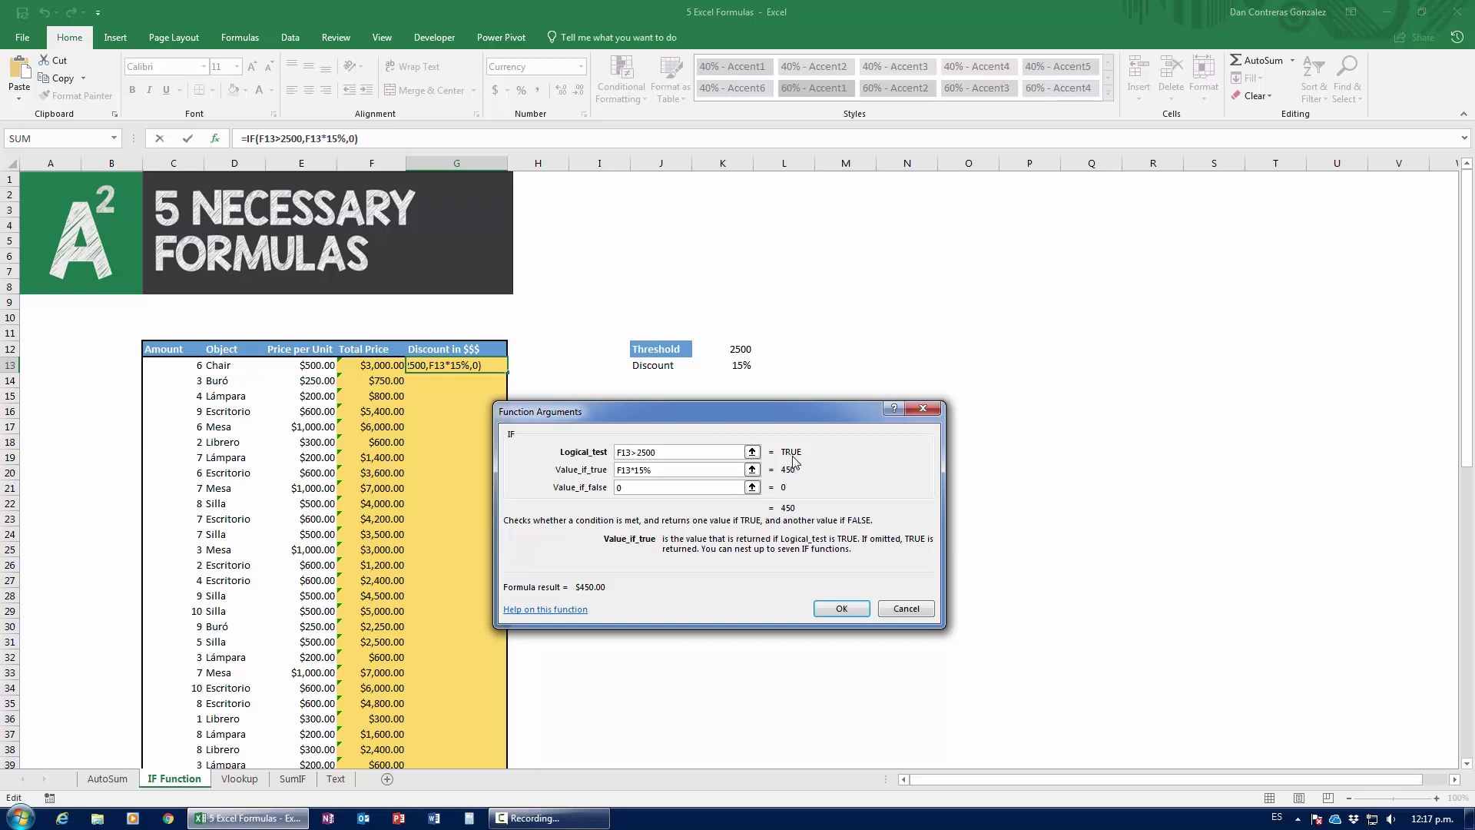
left_click_drag(657, 452, 589, 453)
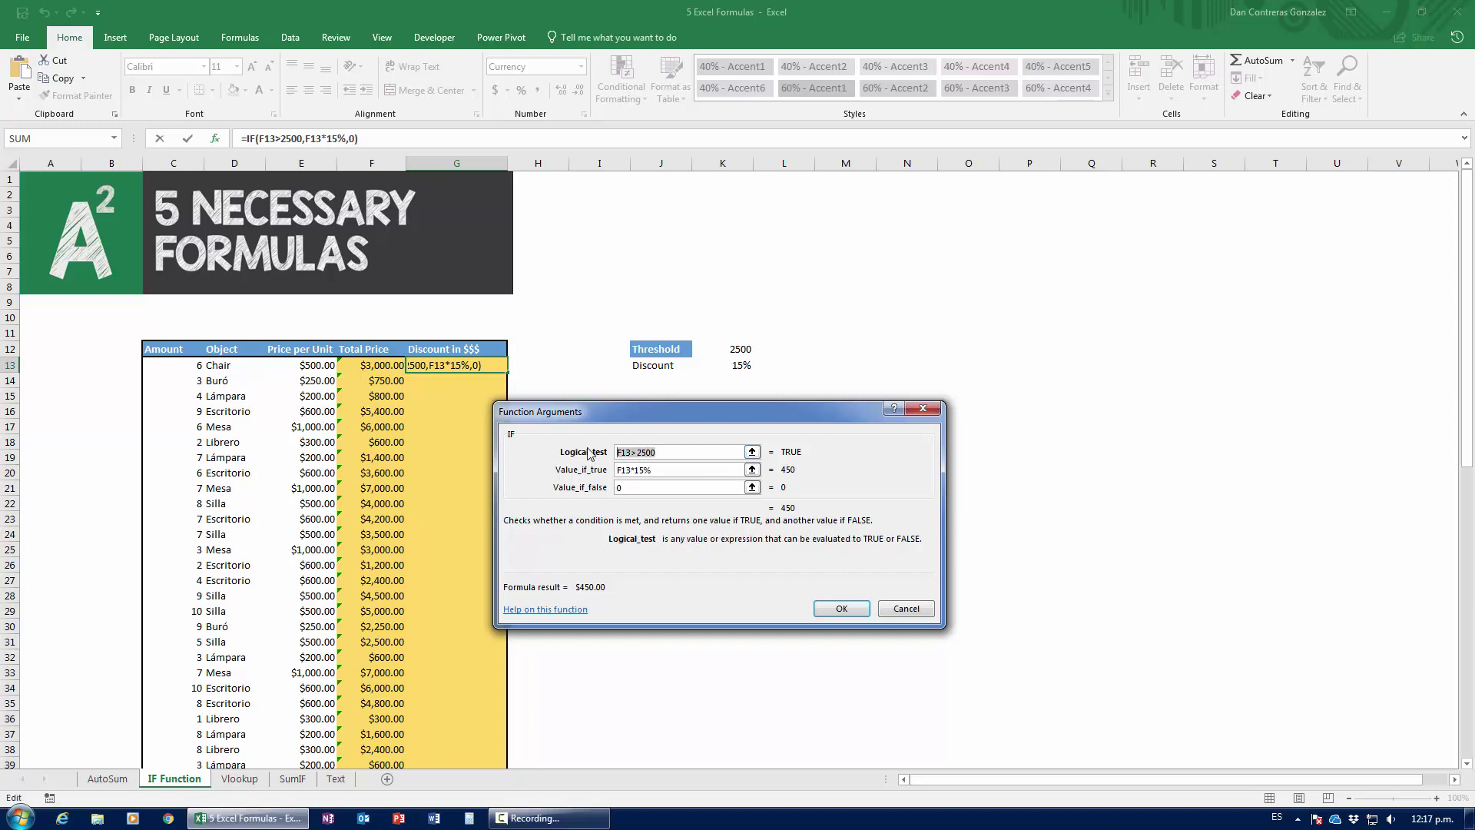
type("fjkdslajfdkslañ")
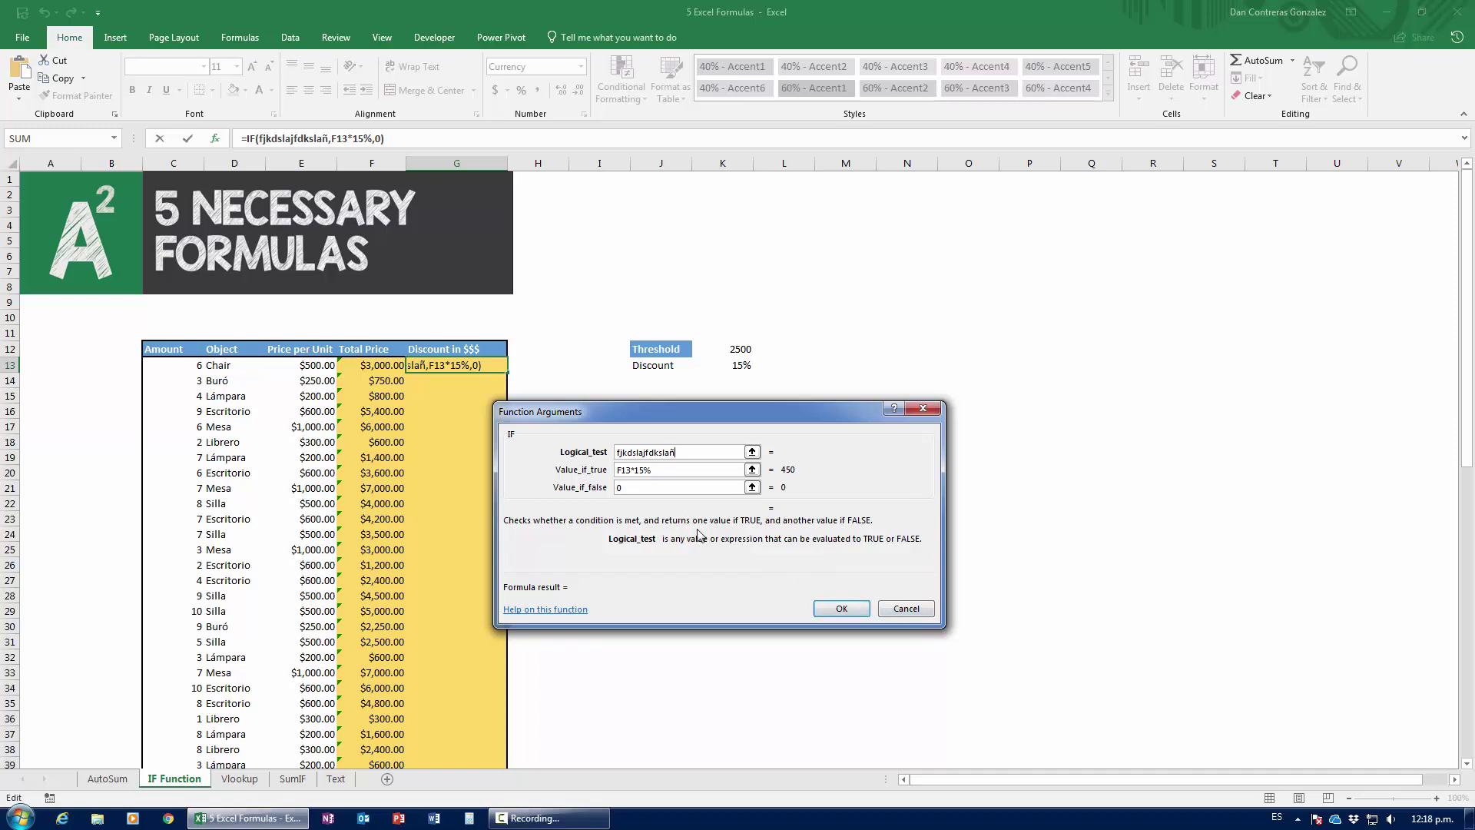
left_click(892, 608)
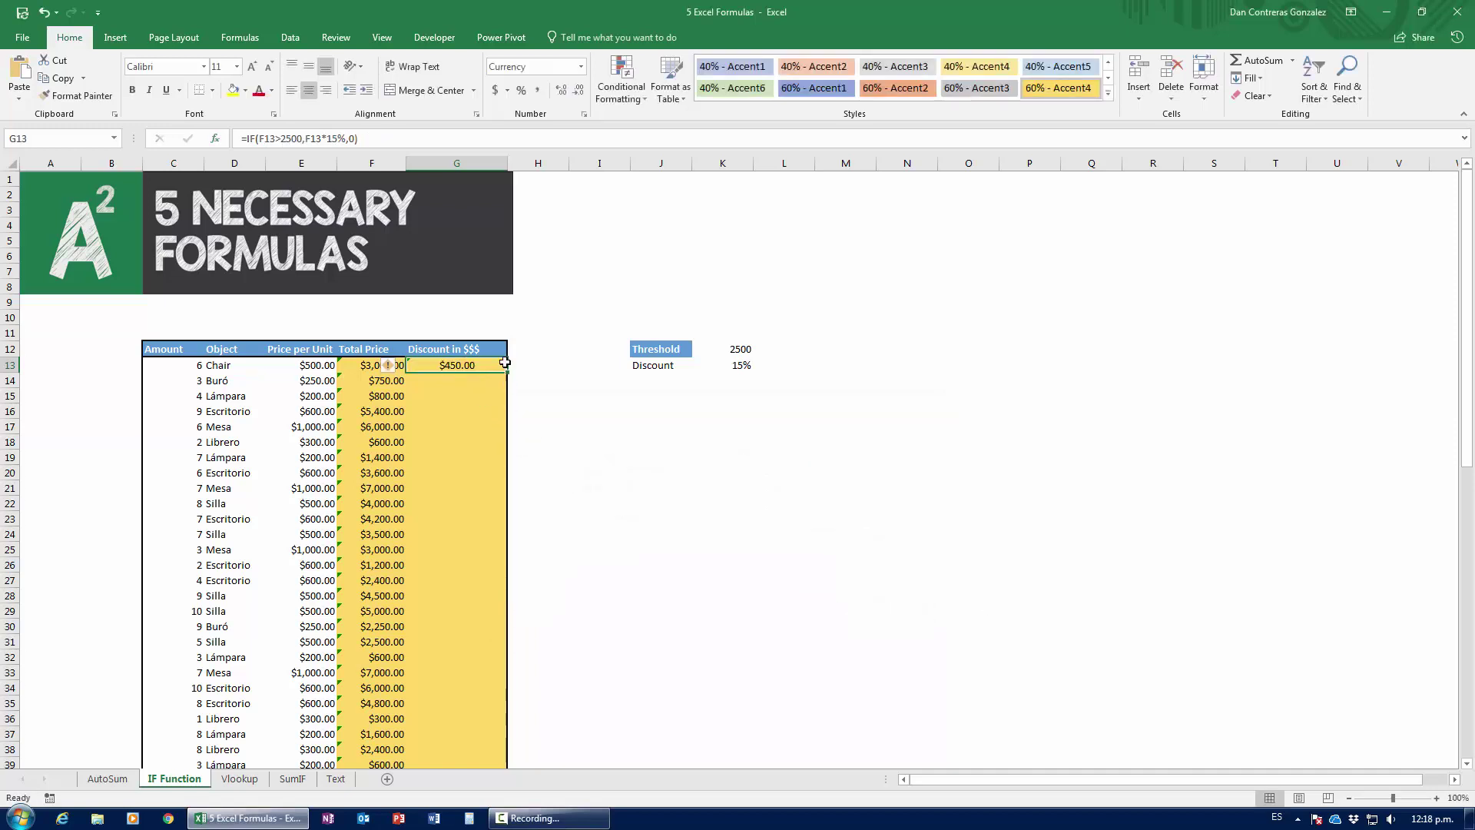
Fill the IF formula from G13 down the rest of the Discount in $$$ column
double_click(507, 374)
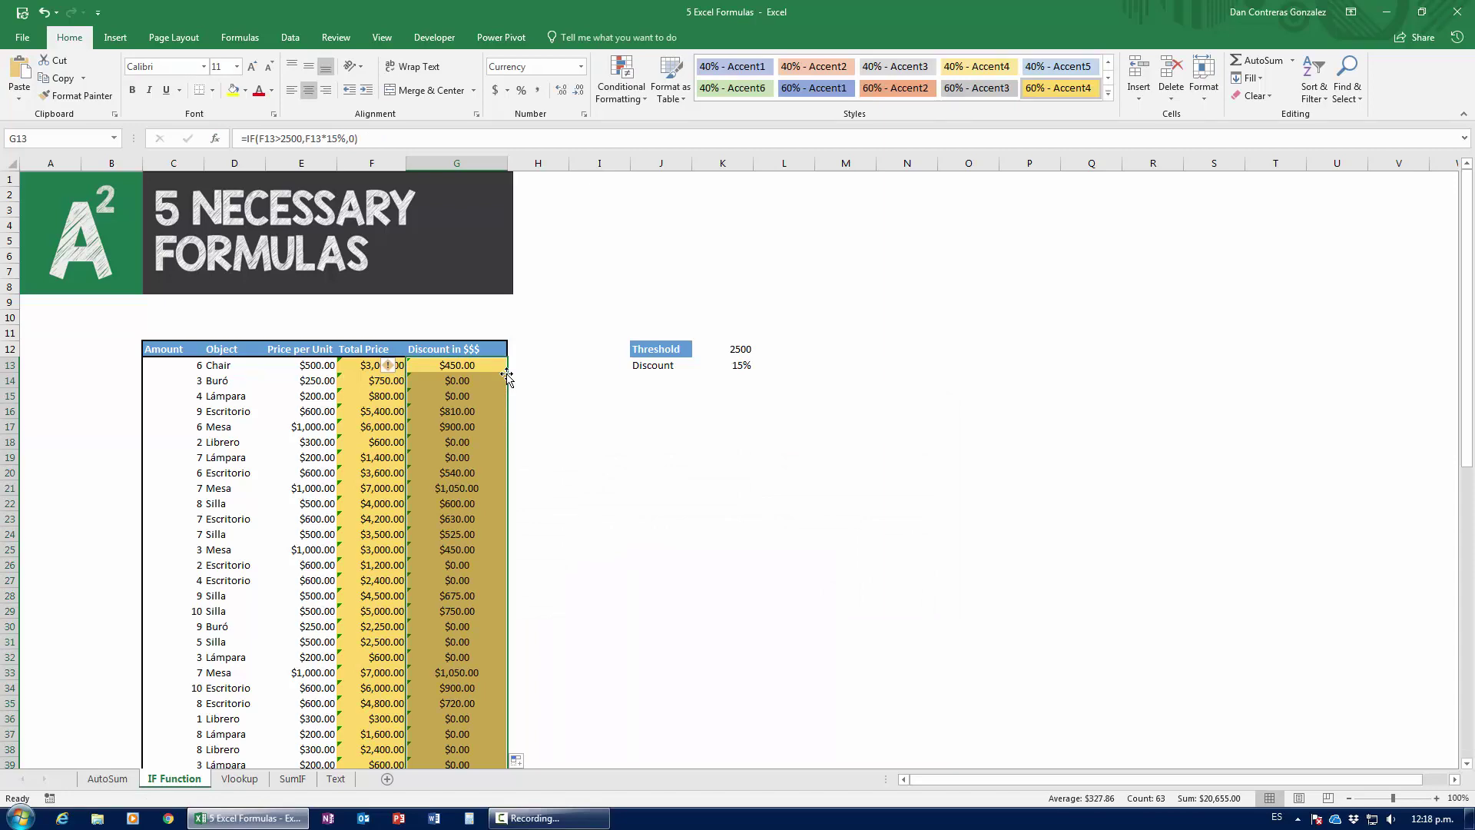
scroll(499, 723, "down", 2)
scroll(519, 658, "up", 2)
Switch to the Vlookup sheet and examine part K22-612's row in the parts table against the lookup cells C16:E16
left_click(239, 778)
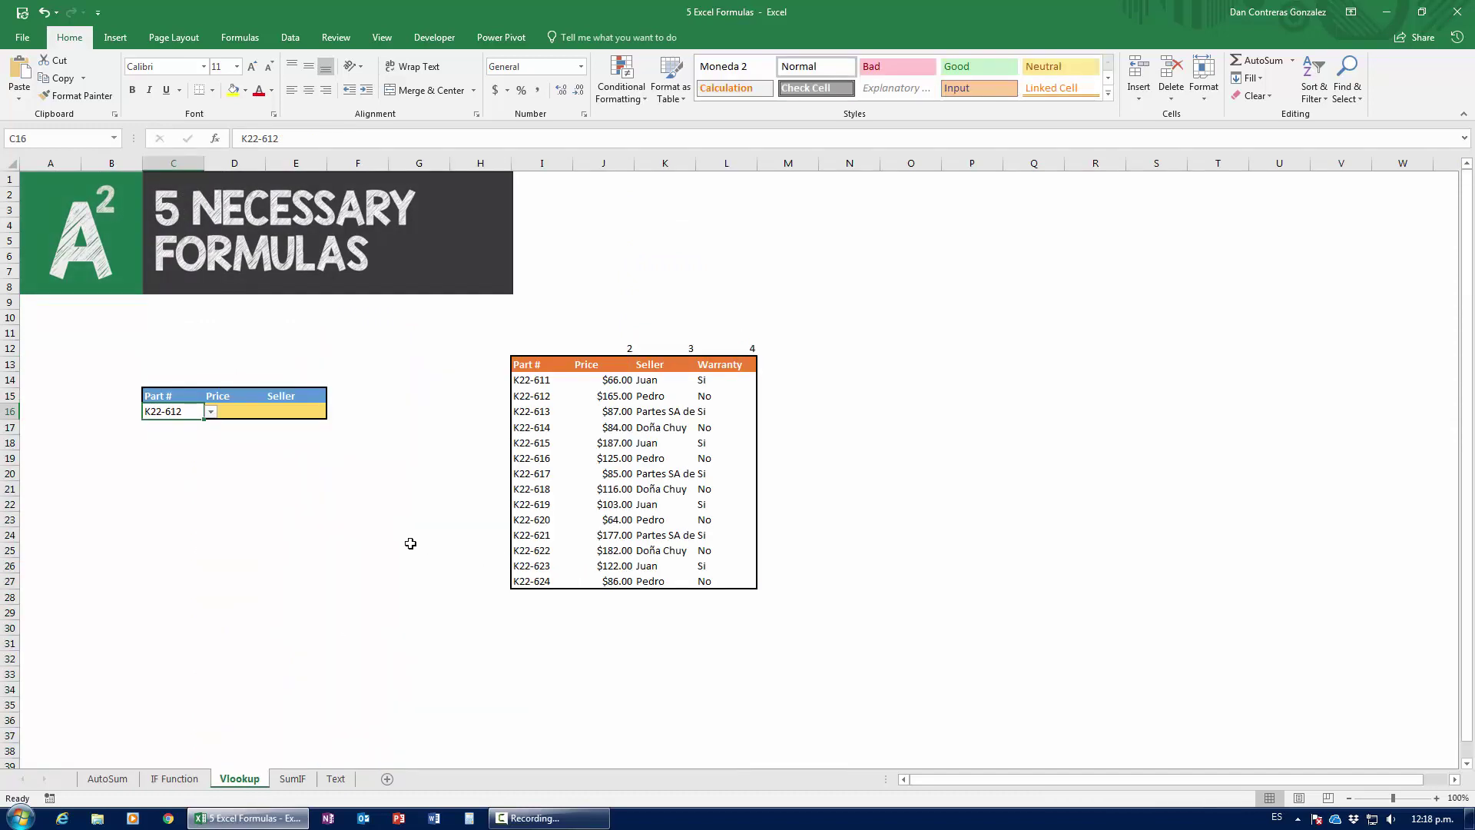
left_click(365, 518)
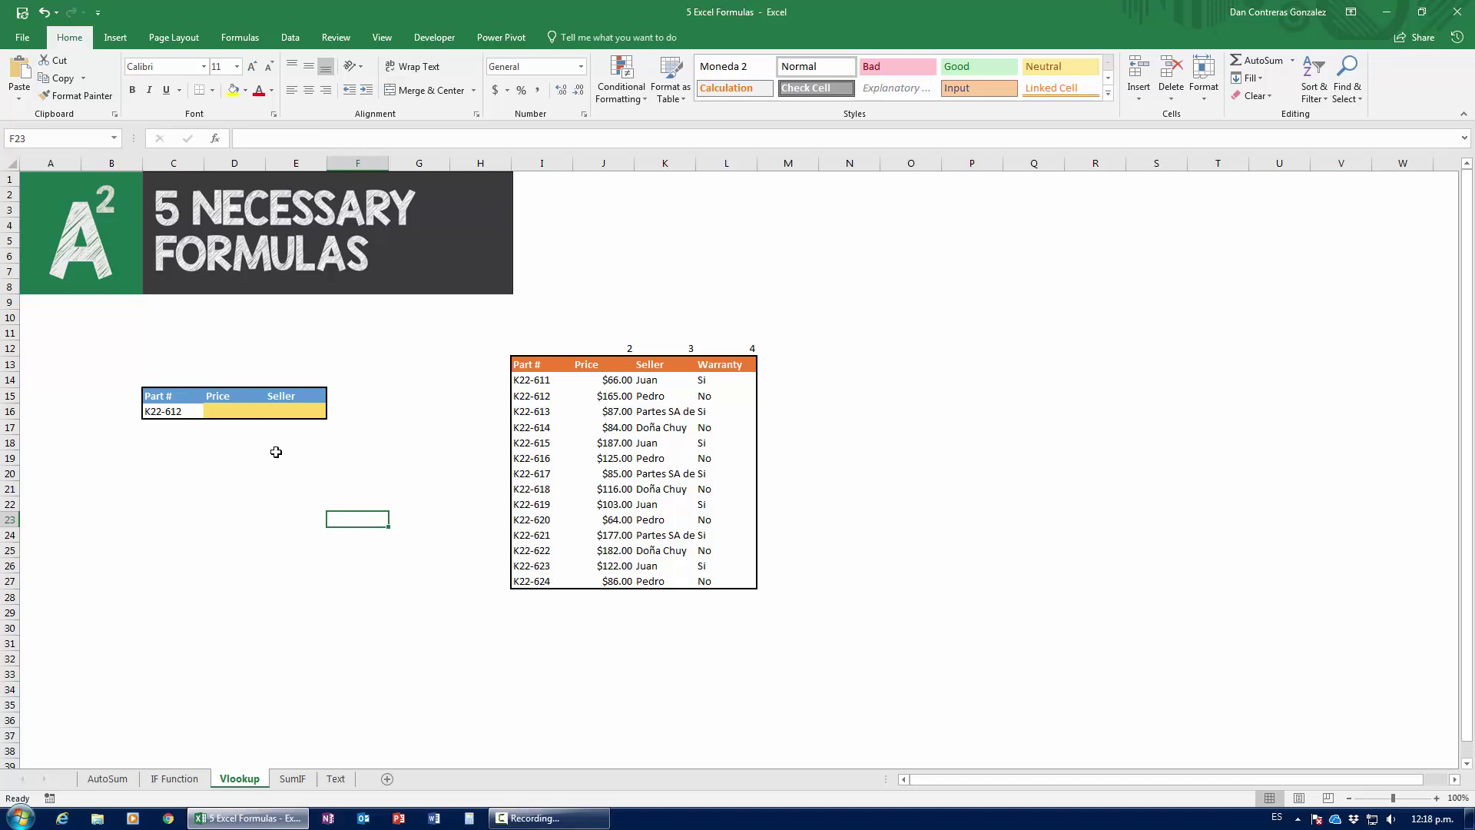
left_click(170, 413)
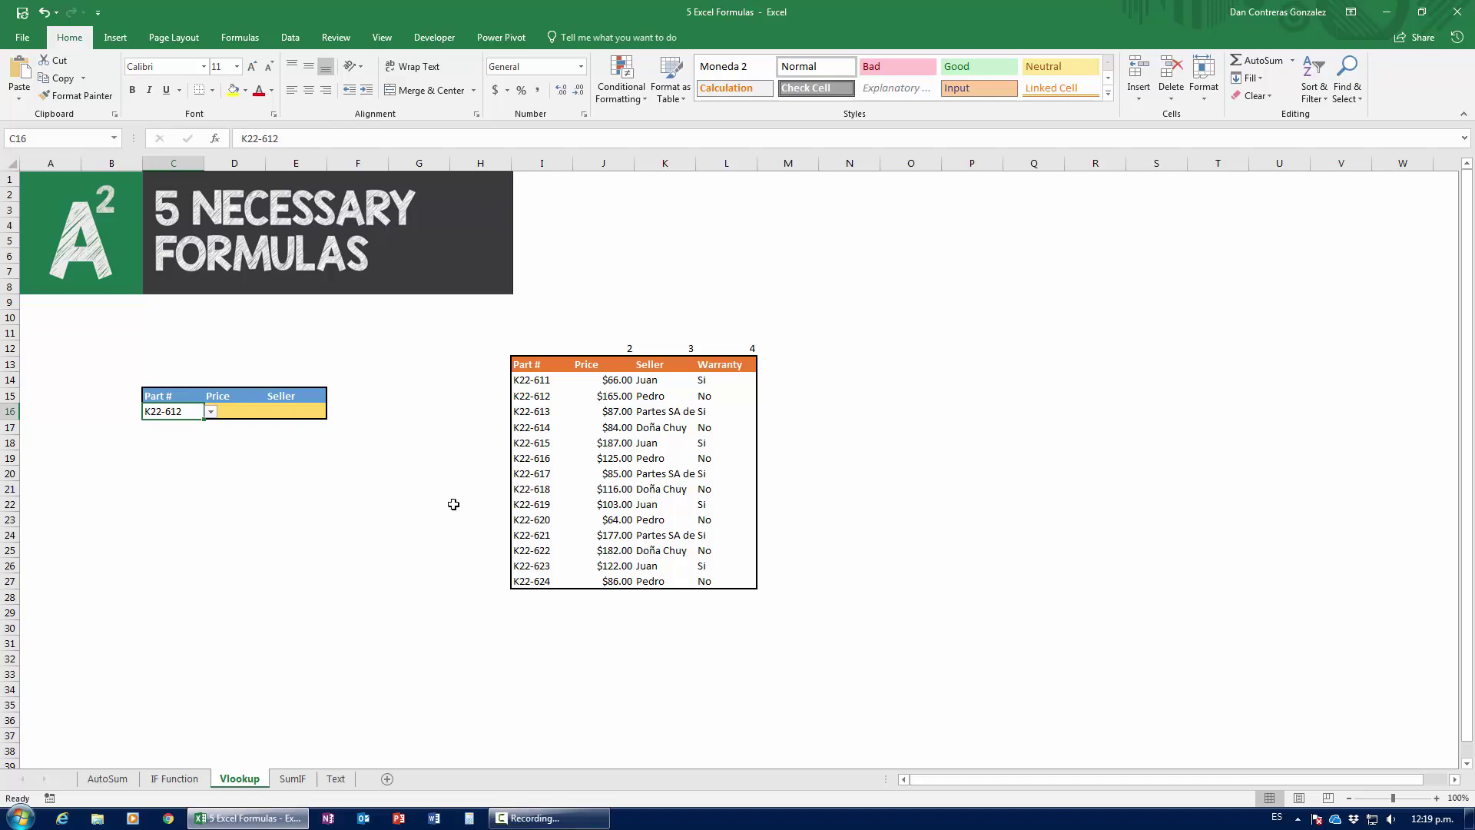
left_click(243, 478)
left_click(188, 413)
left_click_drag(538, 395, 747, 398)
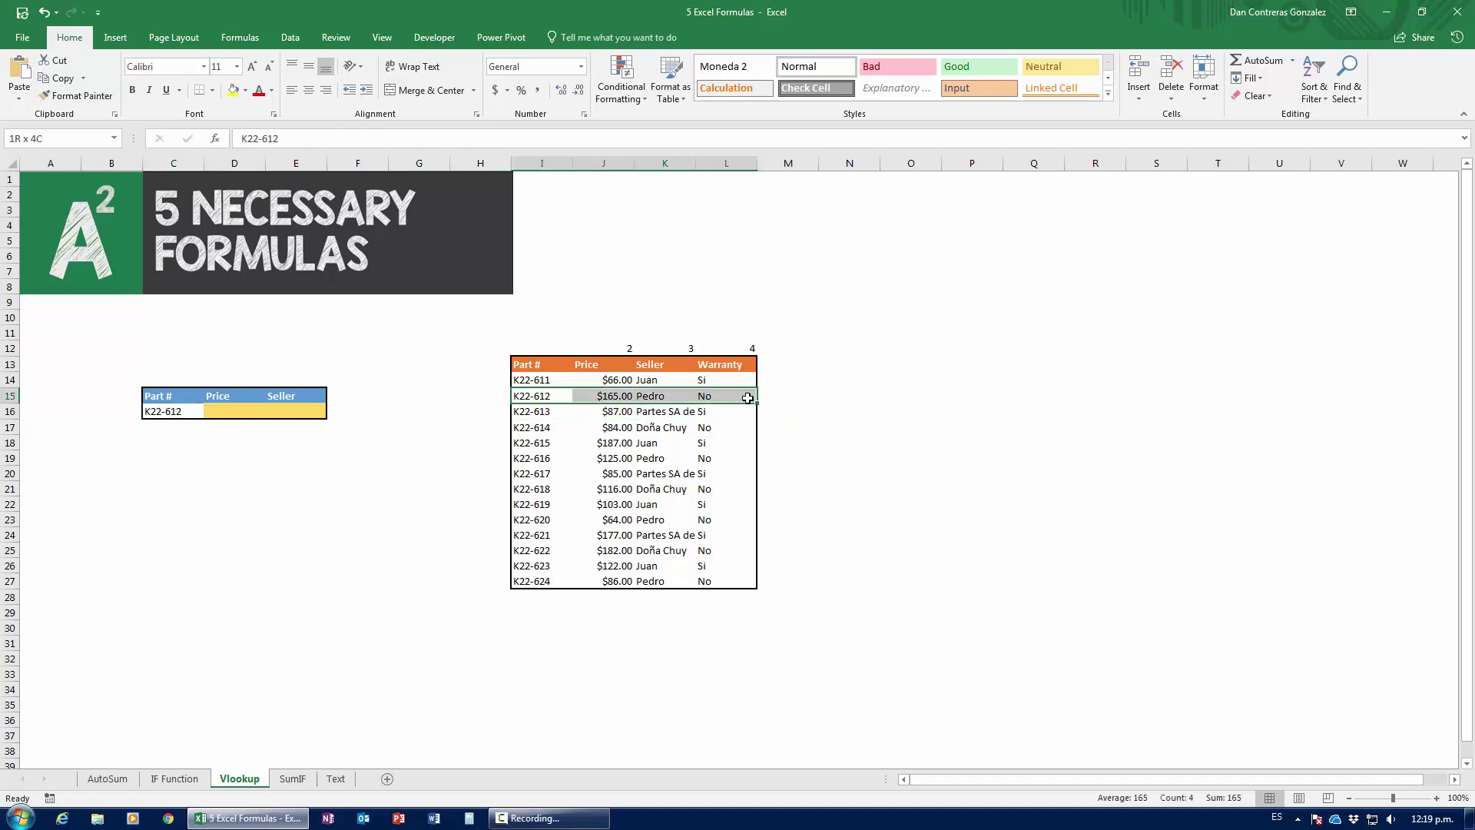
left_click(215, 411)
left_click(291, 409)
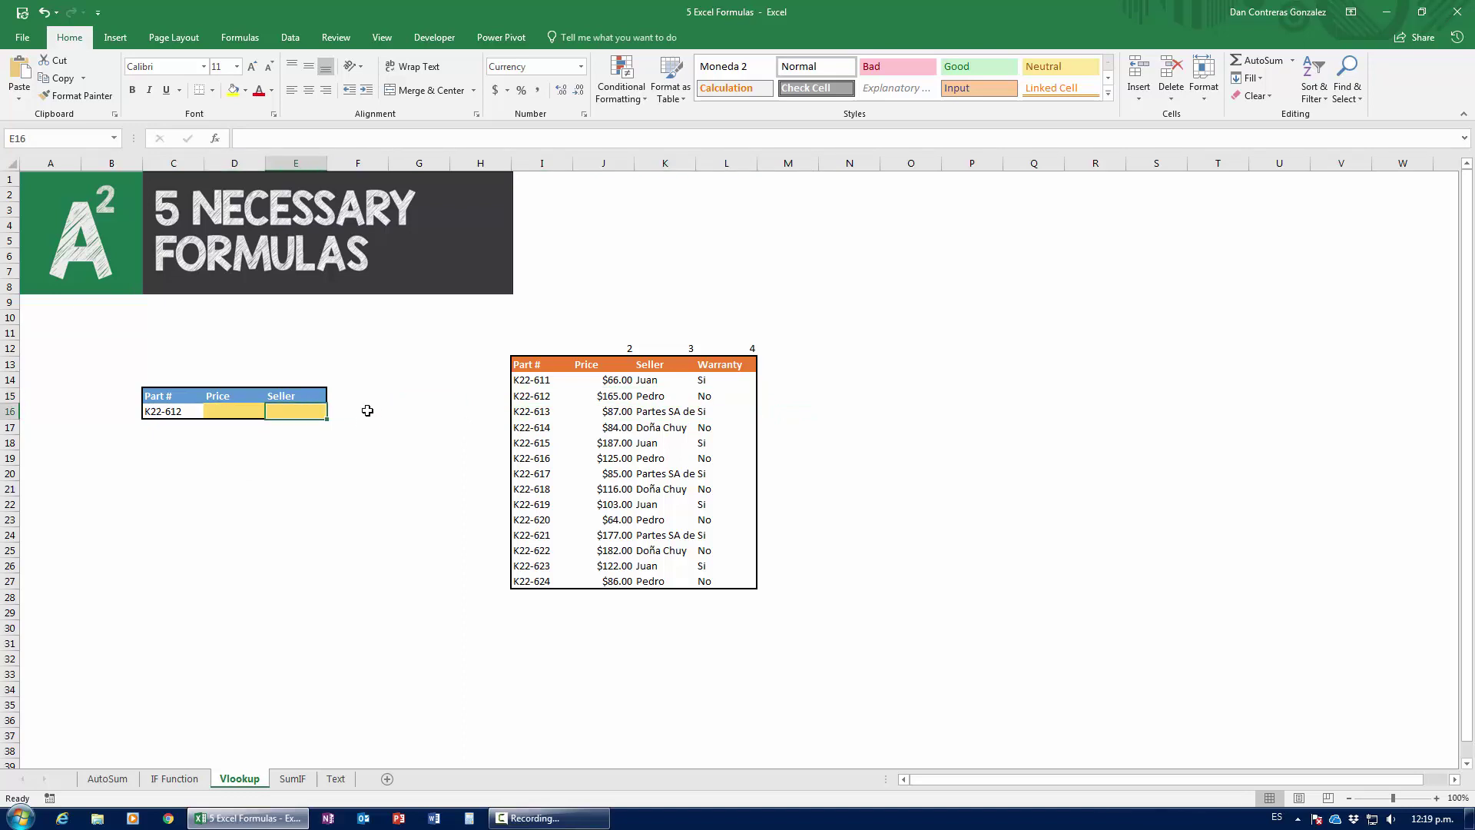
left_click(166, 415)
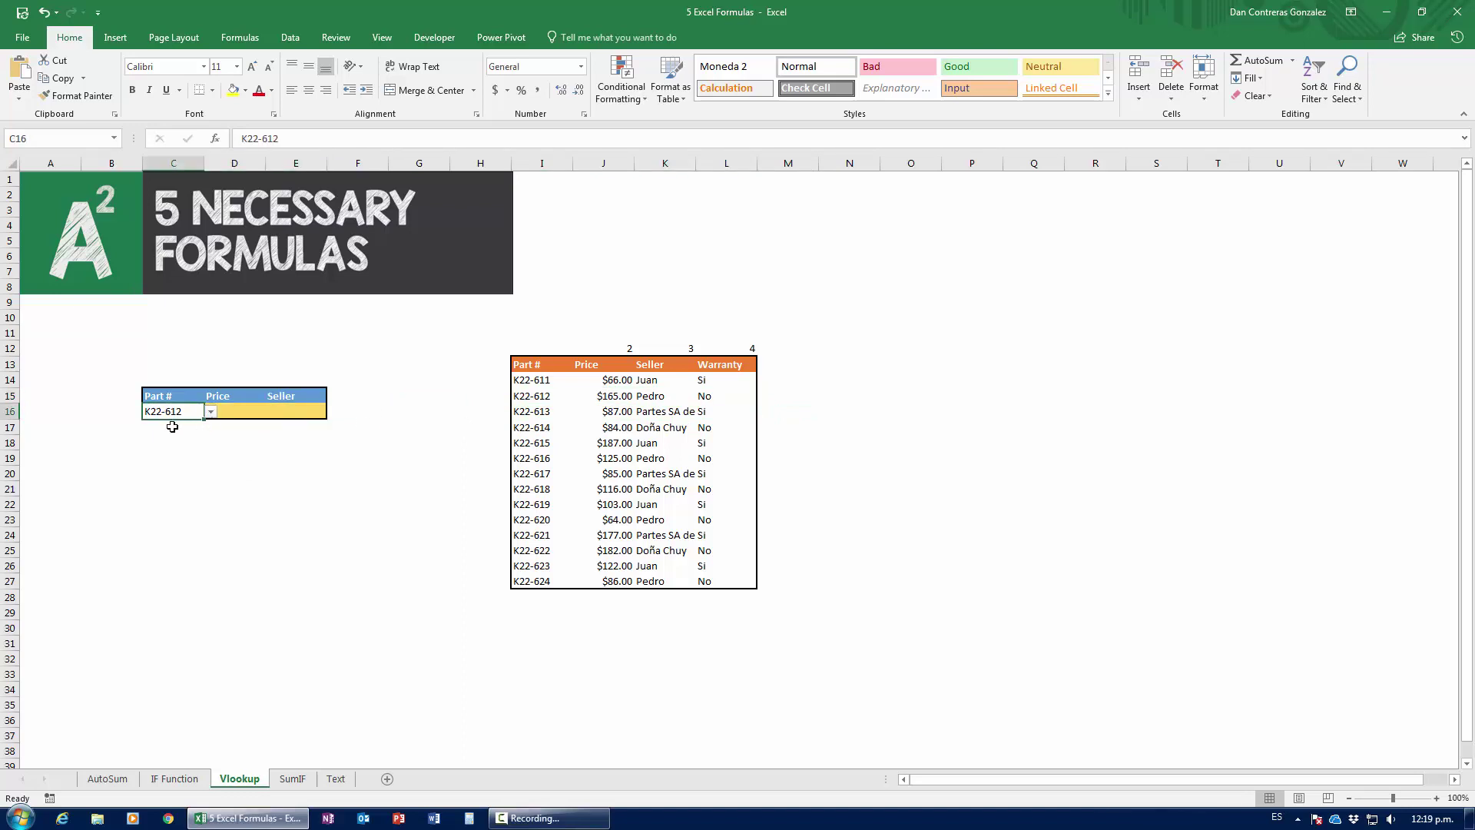
Highlight the price and seller cells of part K22-612 (J15 and K15) in the parts table with yellow fill
left_click(613, 395)
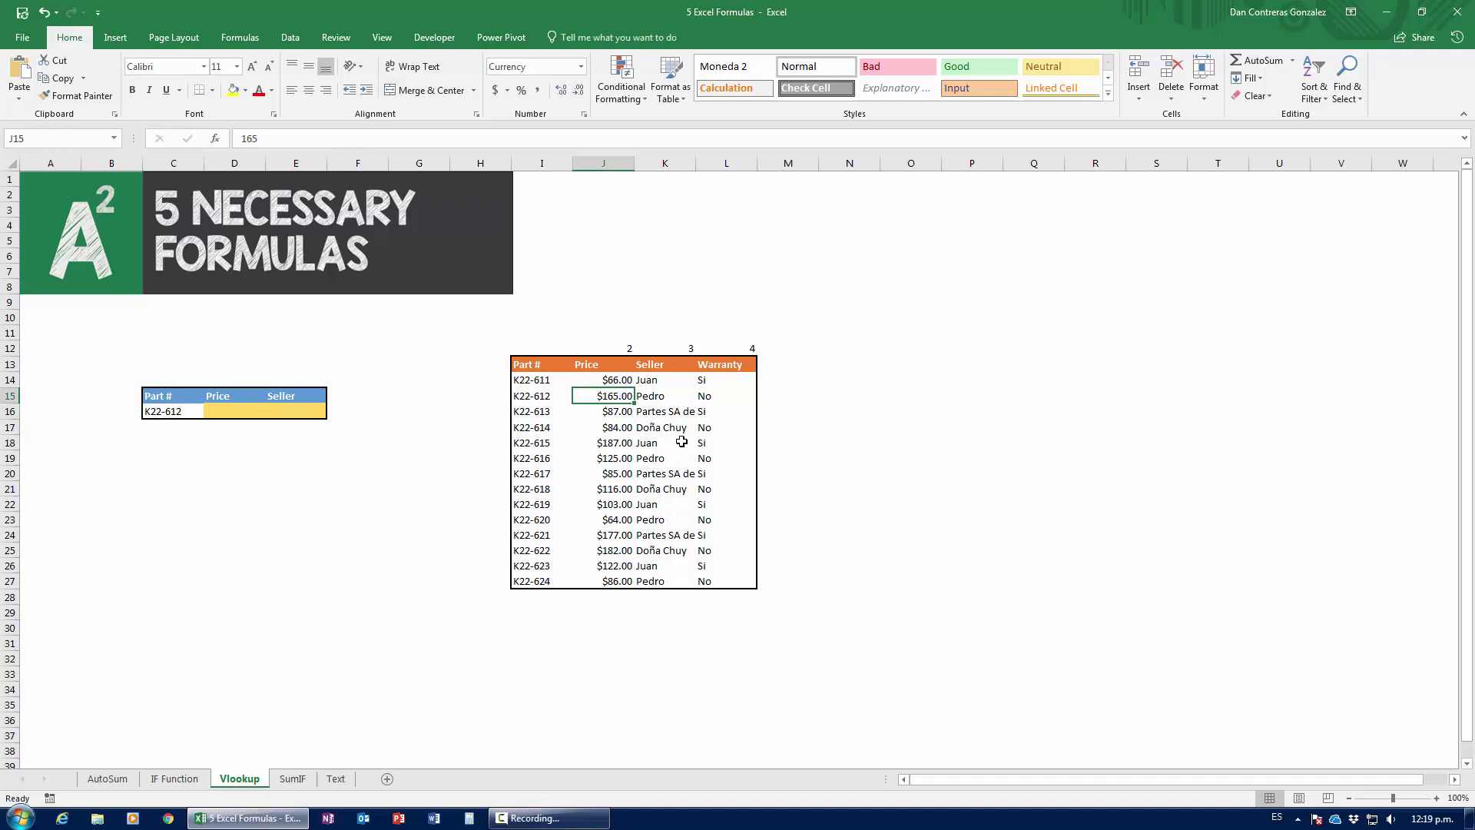
left_click(233, 90)
left_click(649, 394)
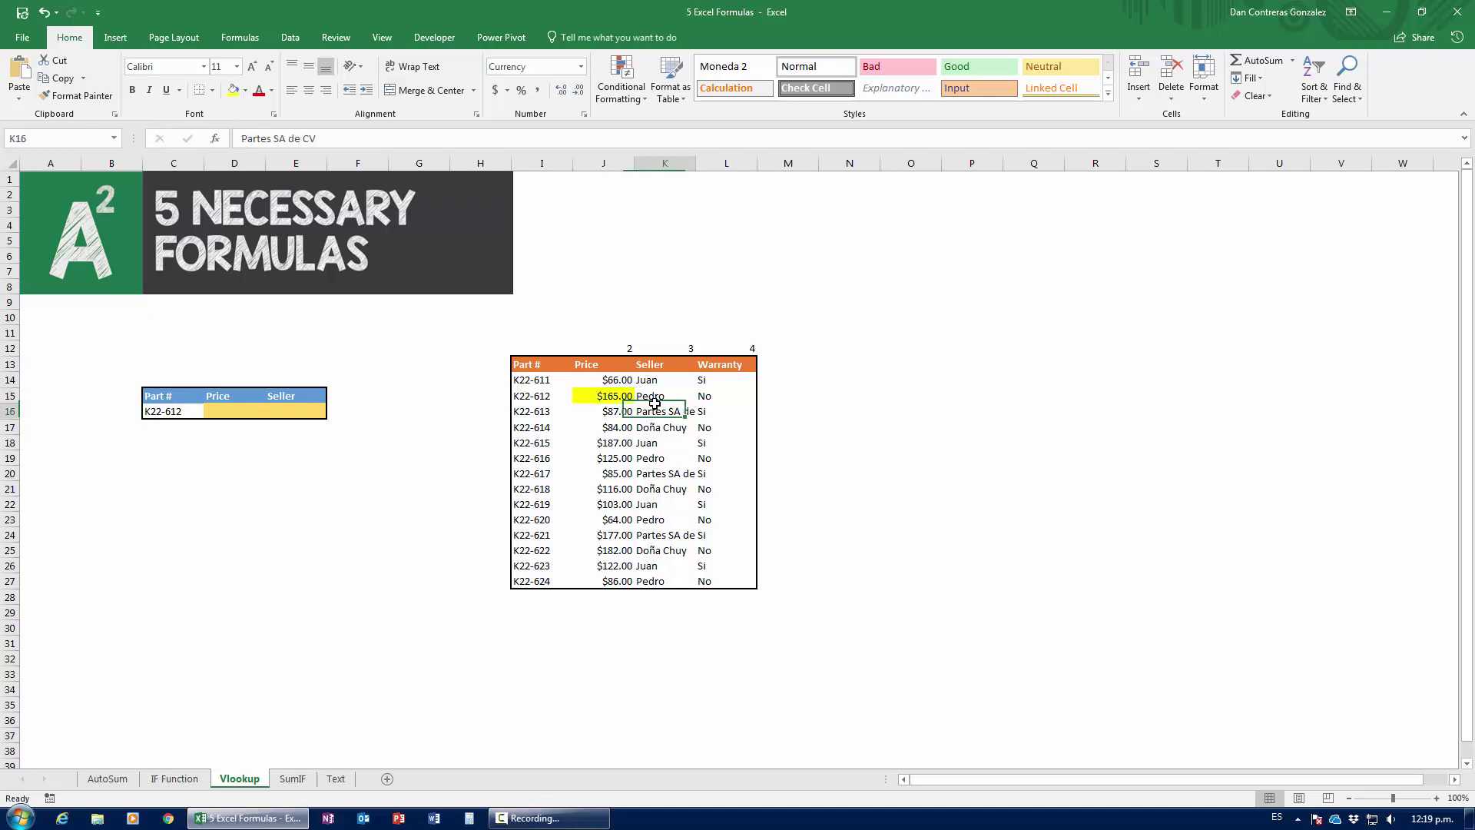
left_click(232, 90)
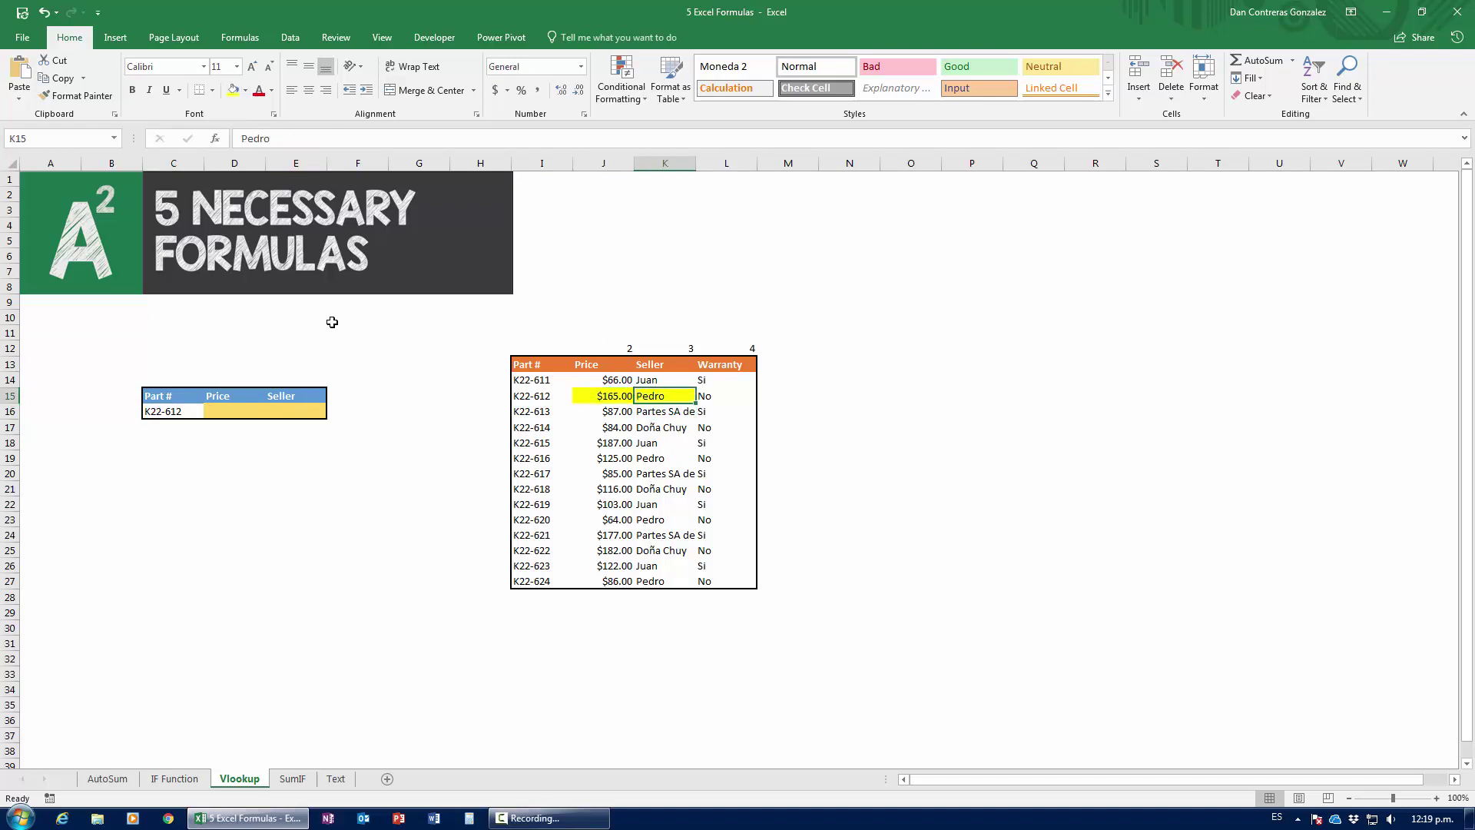
Start a VLOOKUP formula in D16 under Price
left_click(218, 413)
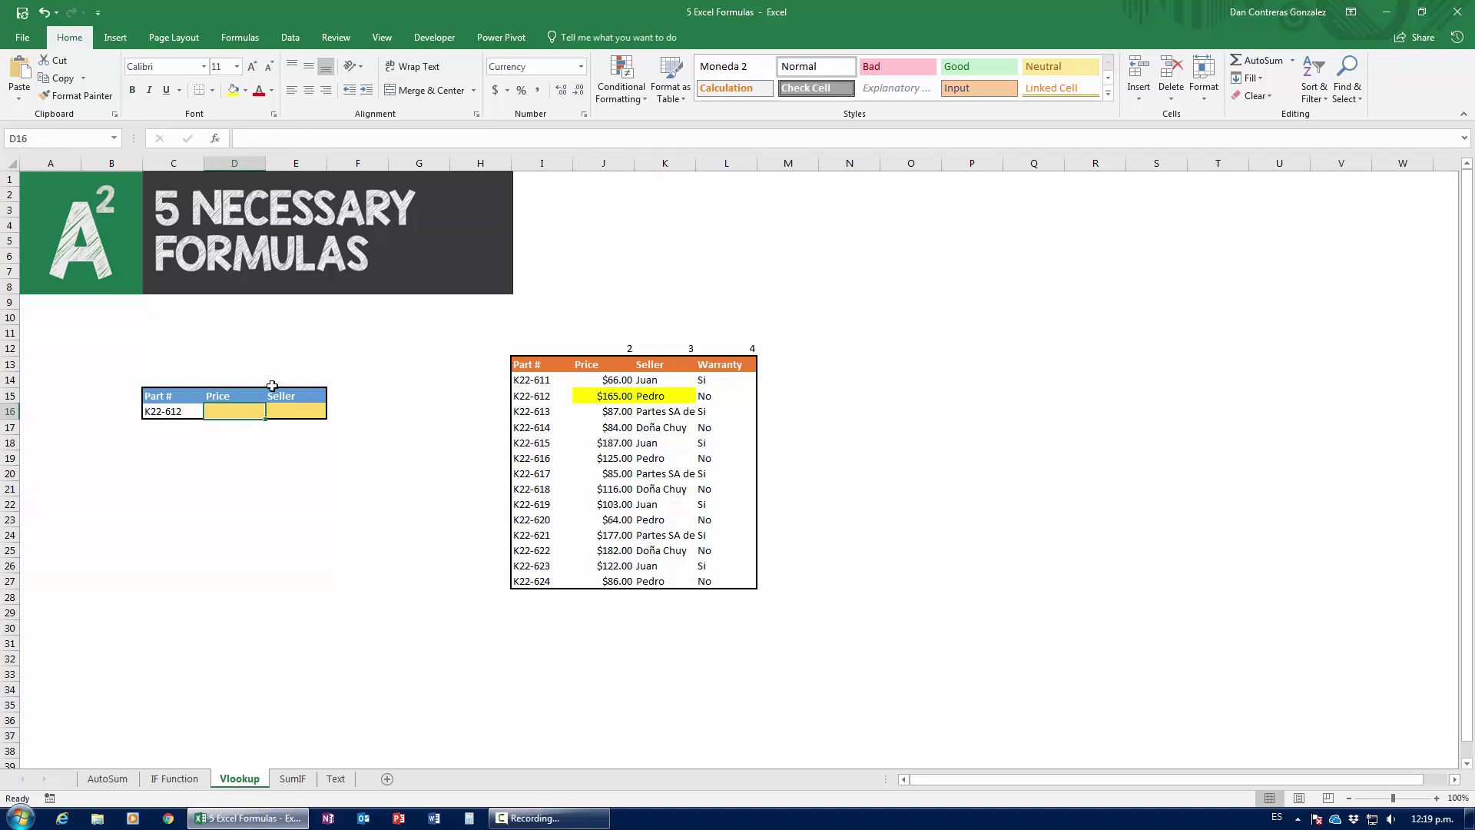
type("=")
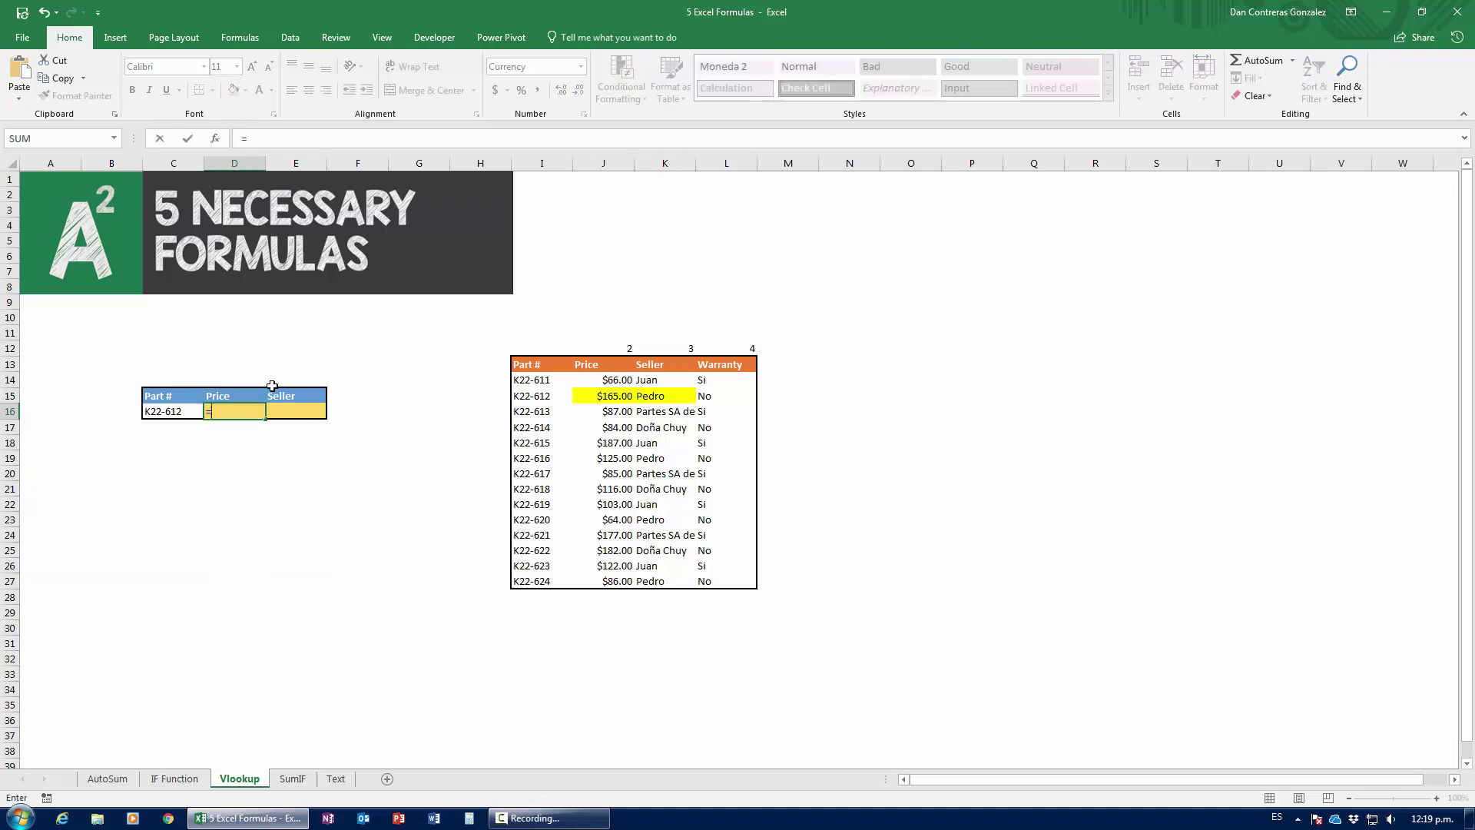
type("vloo")
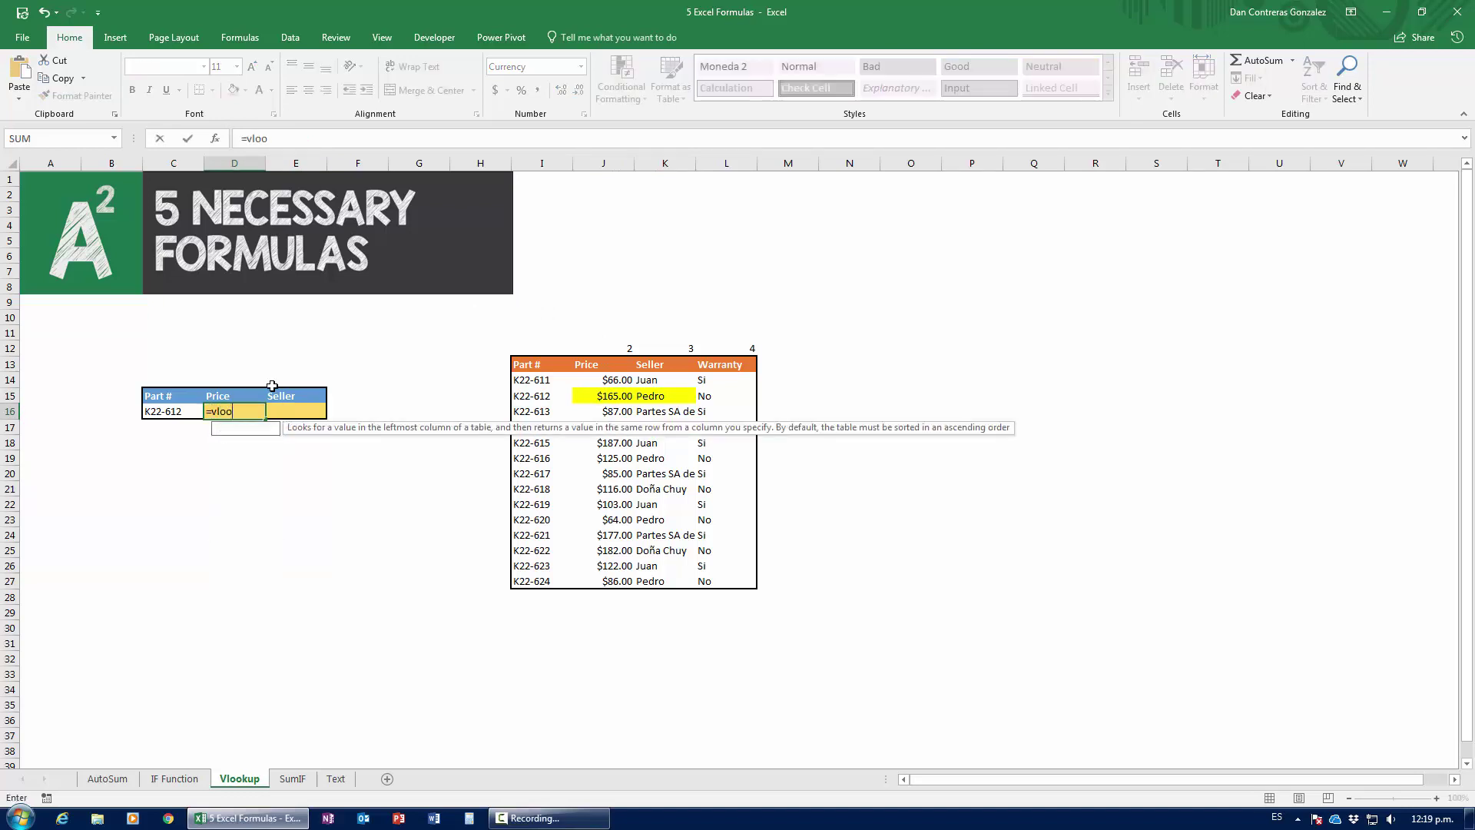
type("kup(")
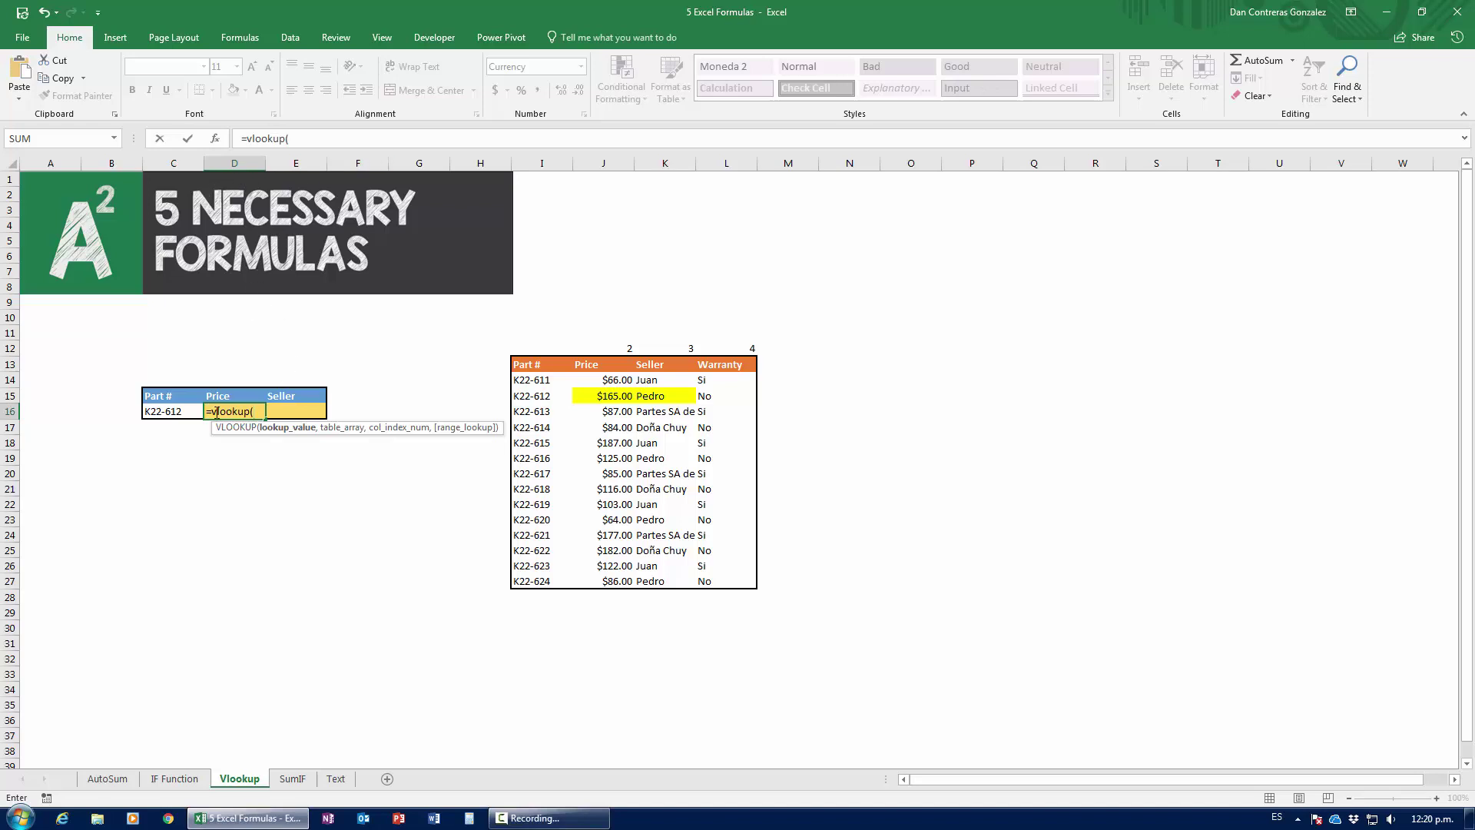
left_click(178, 412)
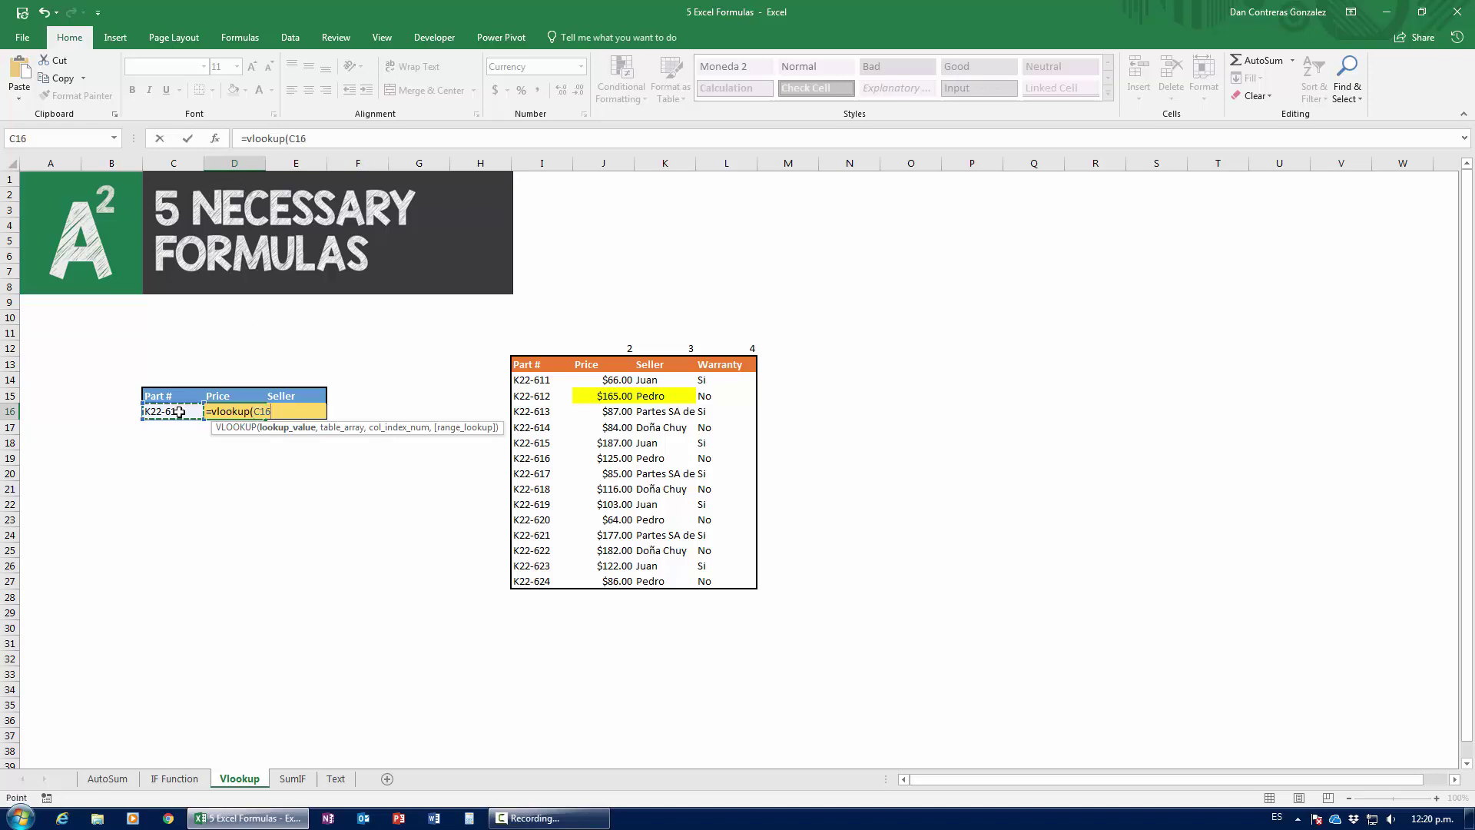
key("BackSpace")
key("BackSpace")
key("BackSpace")
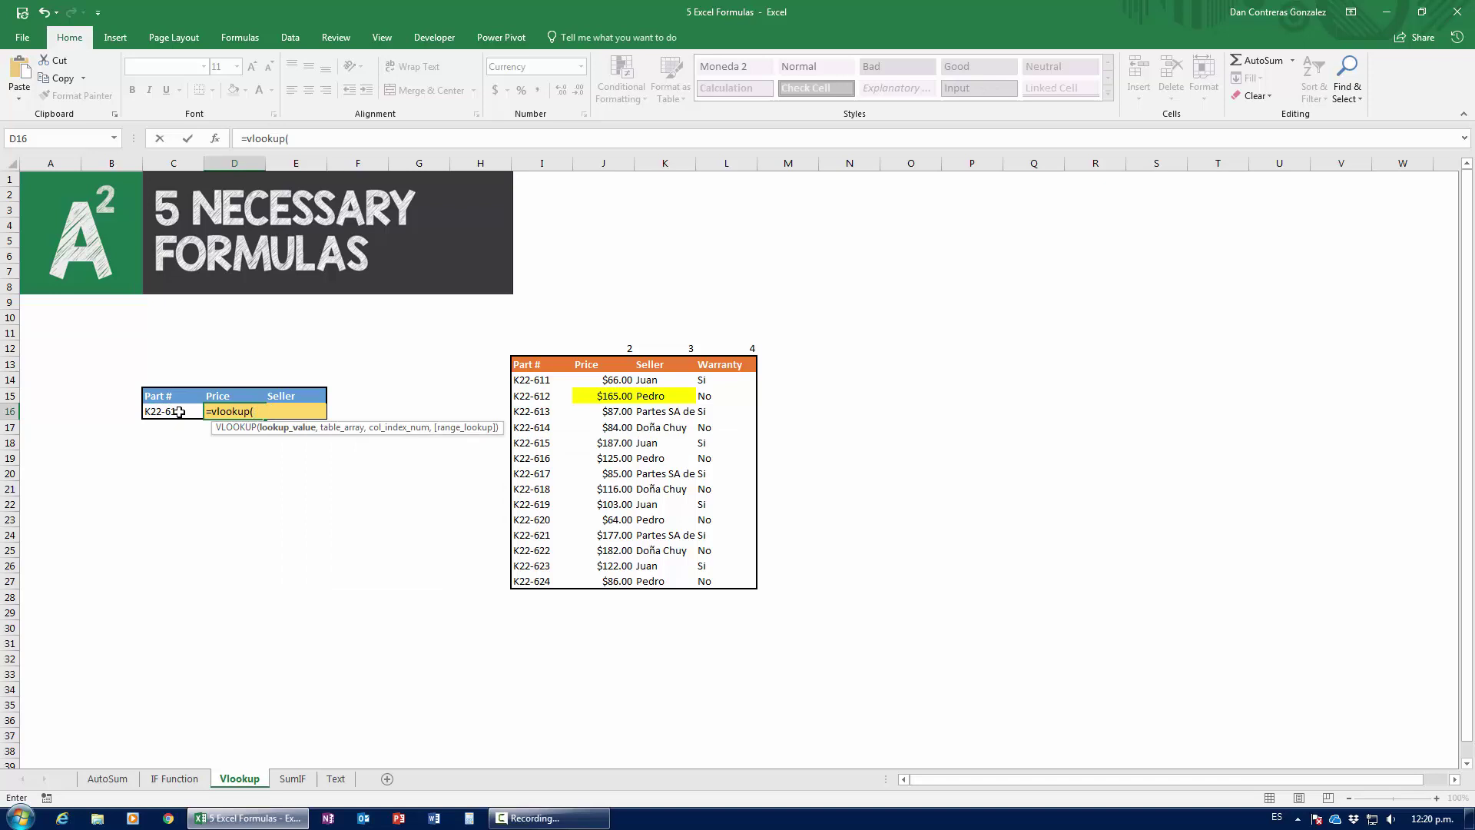
Open VLOOKUP's function arguments, place them clear of the parts table, and set the lookup value to C16
left_click(215, 139)
left_click_drag(573, 403, 864, 326)
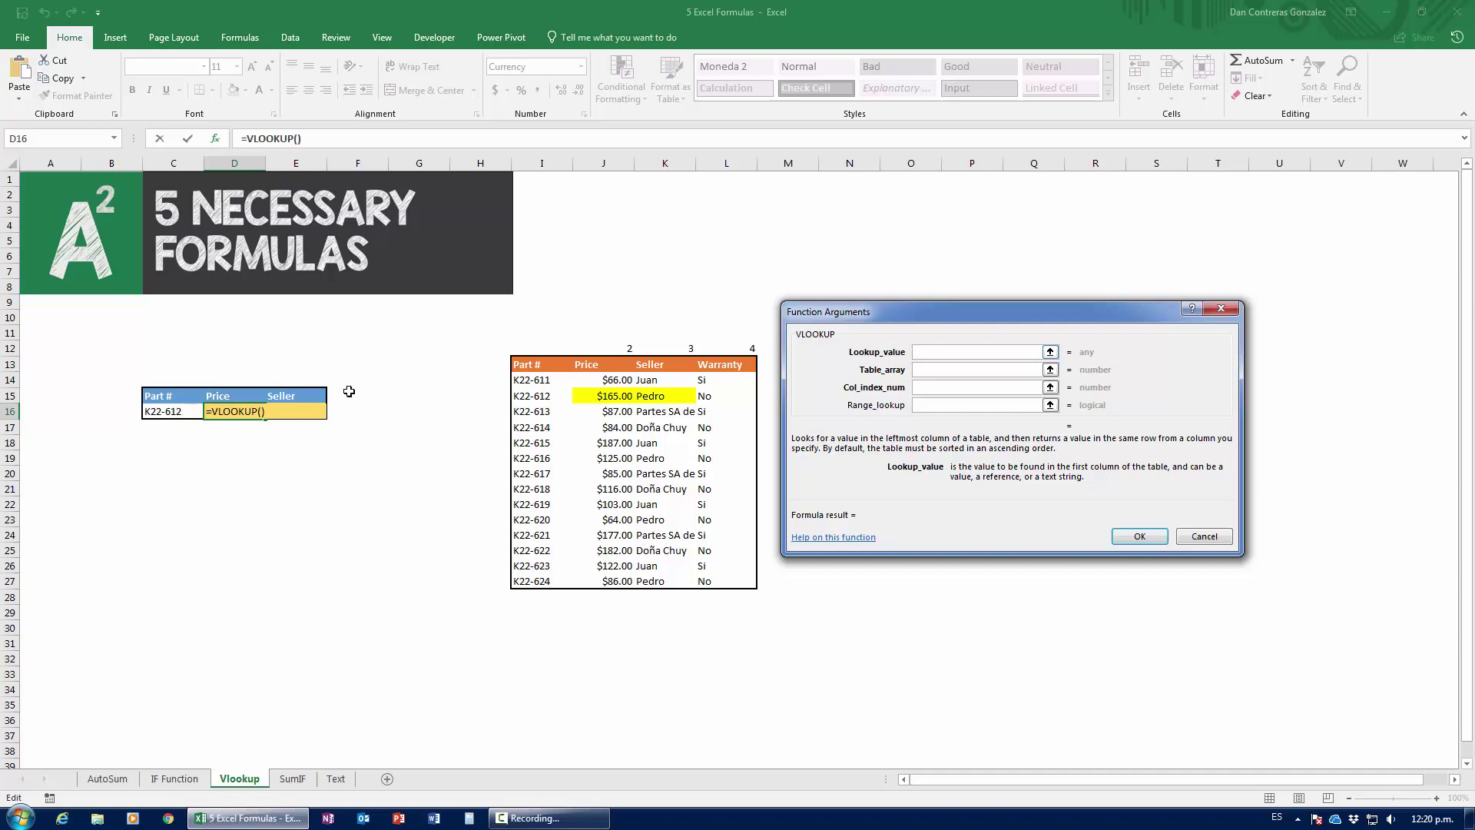
left_click(187, 417)
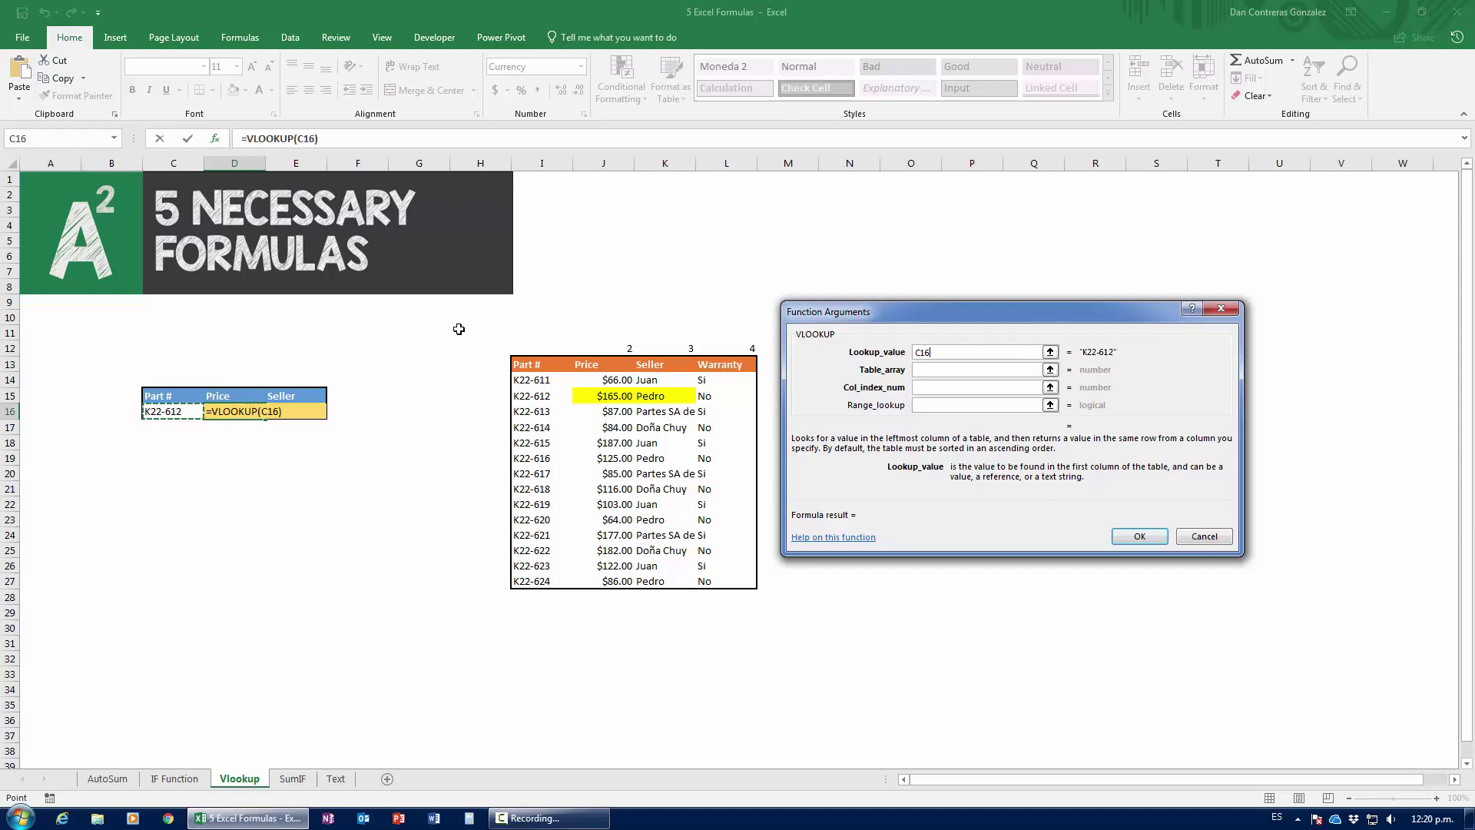
Try 165 as the VLOOKUP lookup value and restore the reference to C16
left_click(884, 355)
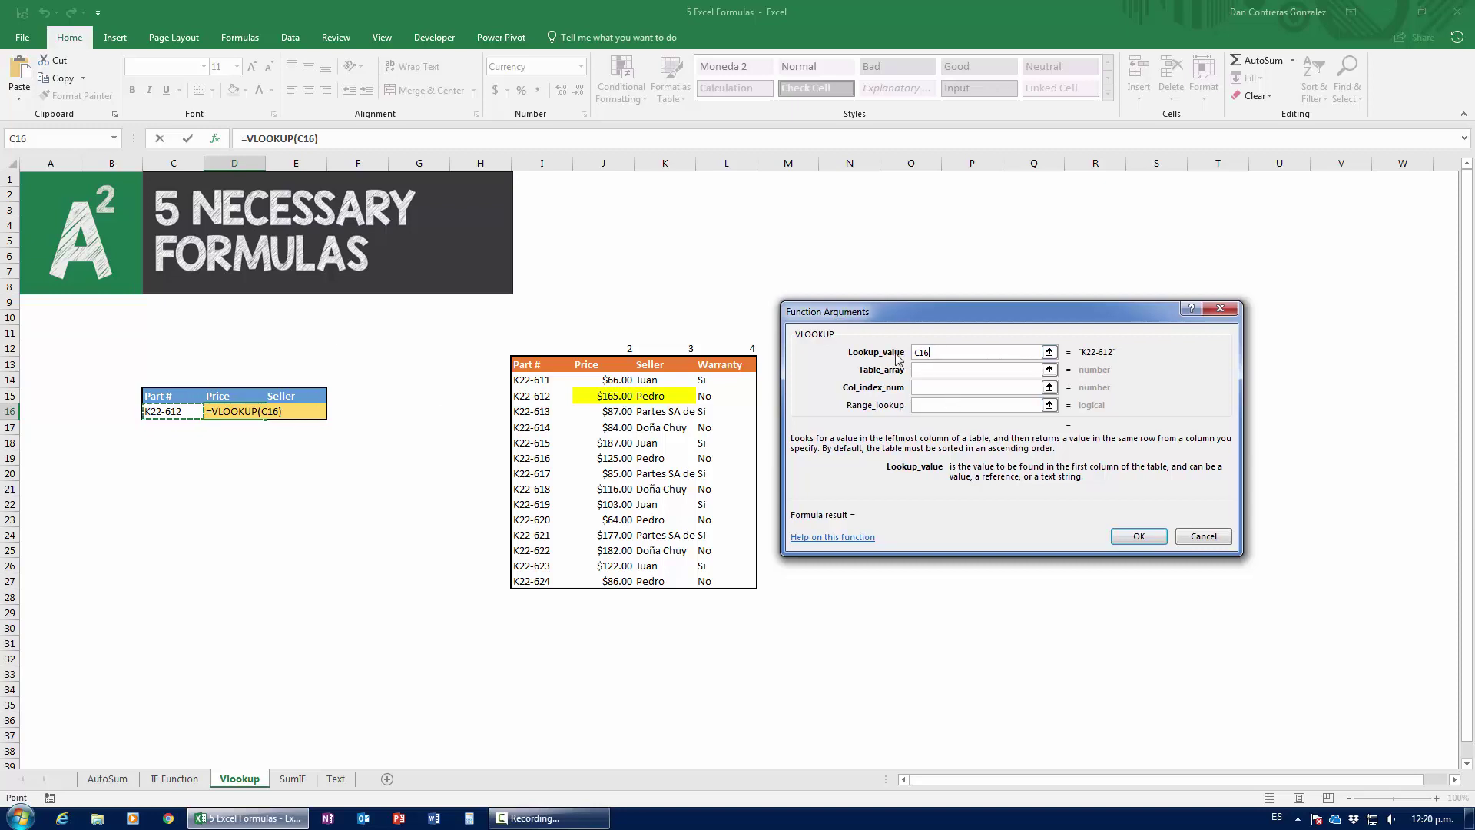
type("165")
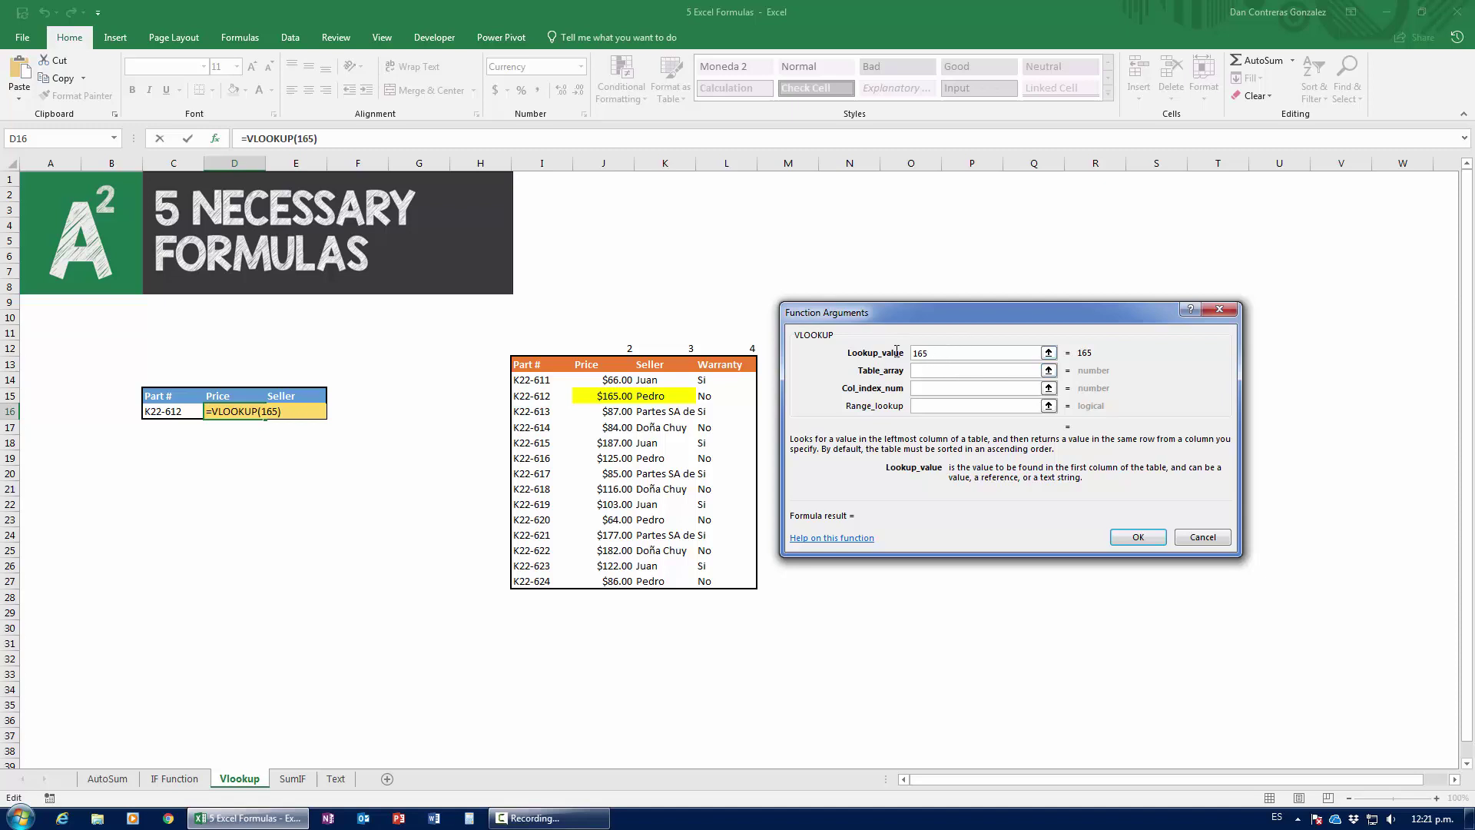
left_click_drag(959, 353, 884, 351)
key("BackSpace")
left_click(179, 412)
Set the VLOOKUP table array to the whole parts table including its headers, I13:L27
left_click(947, 372)
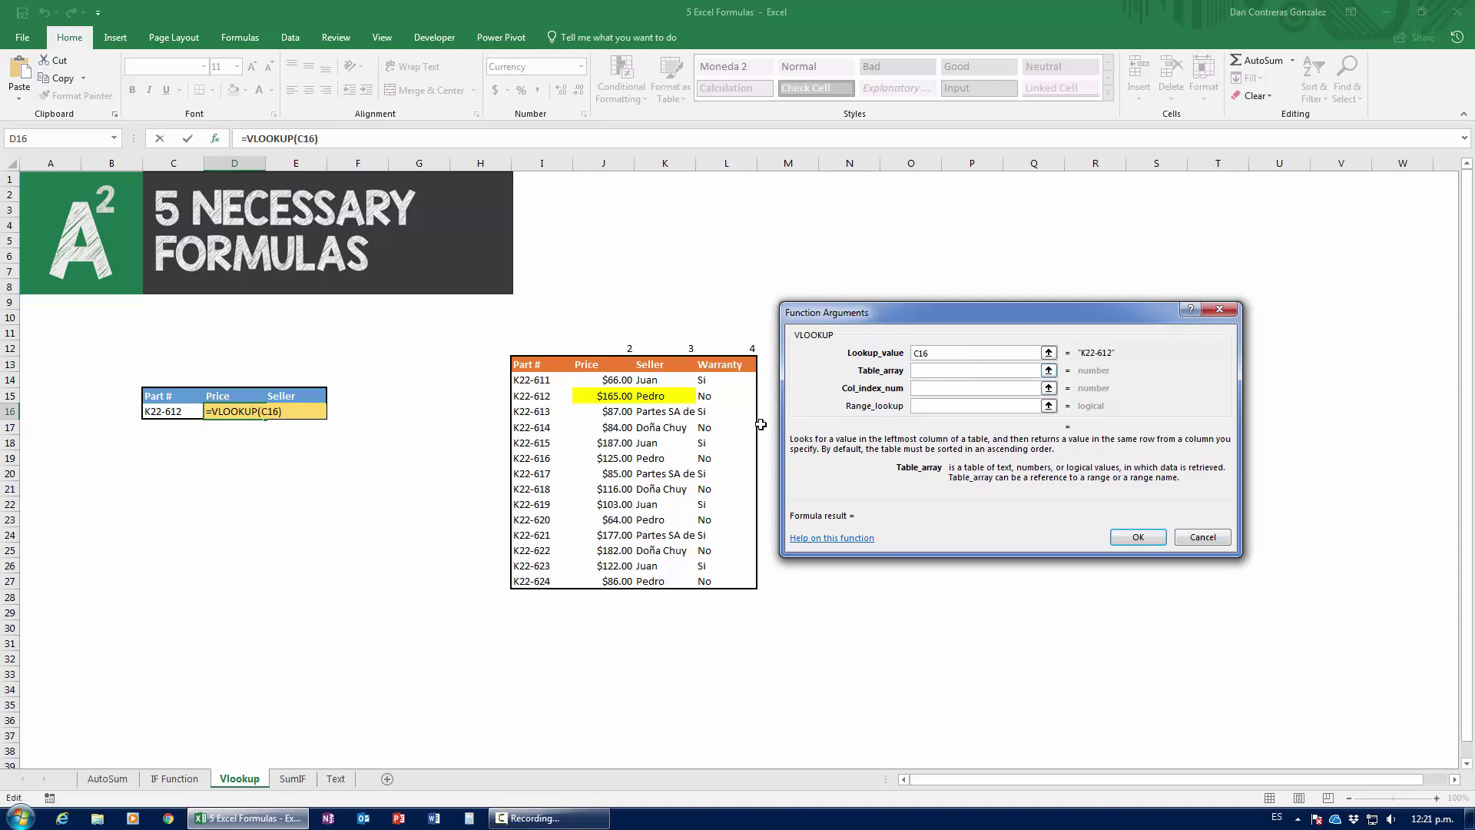
left_click_drag(521, 364, 714, 582)
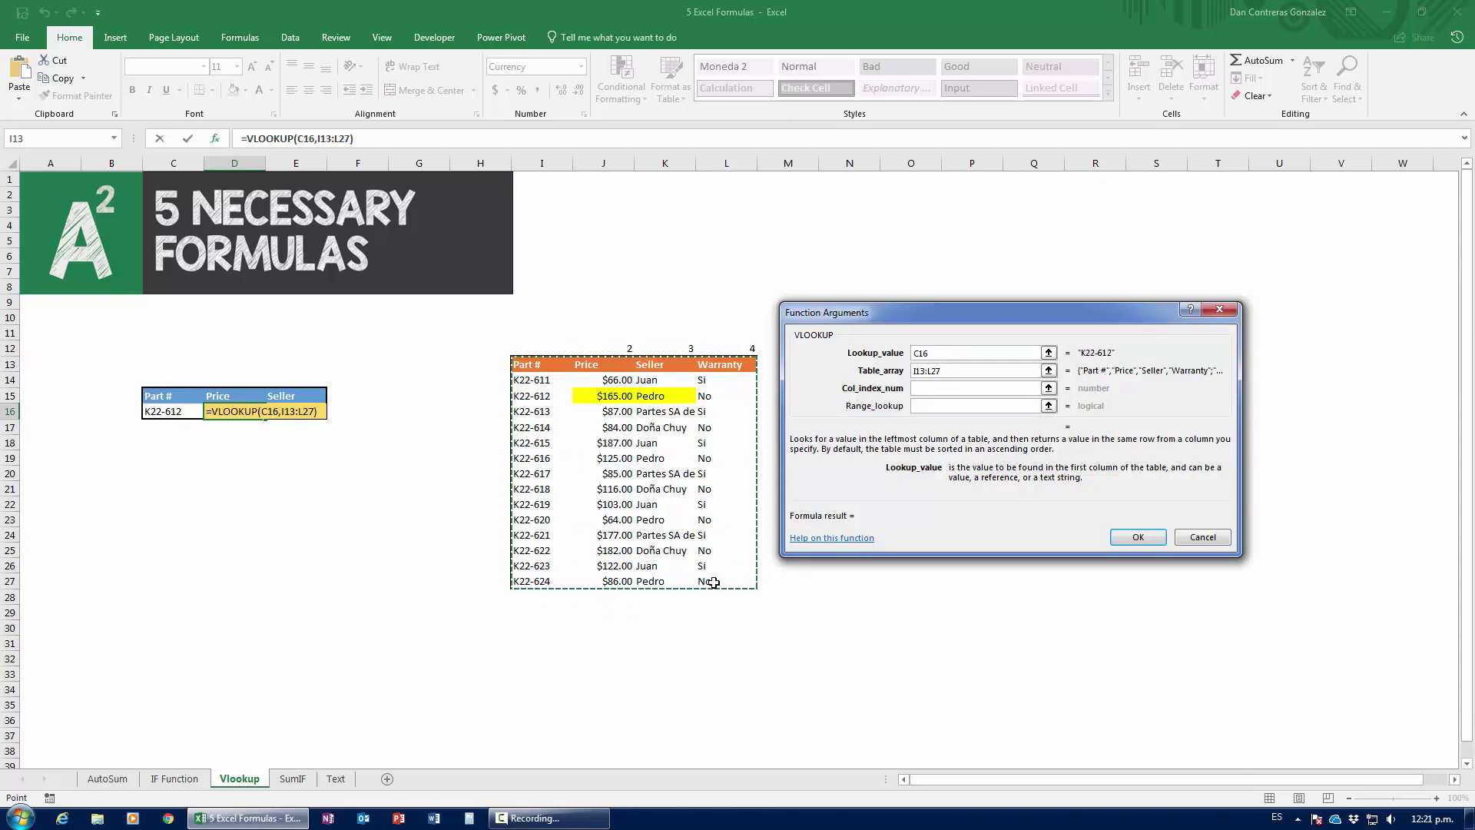
left_click(550, 817)
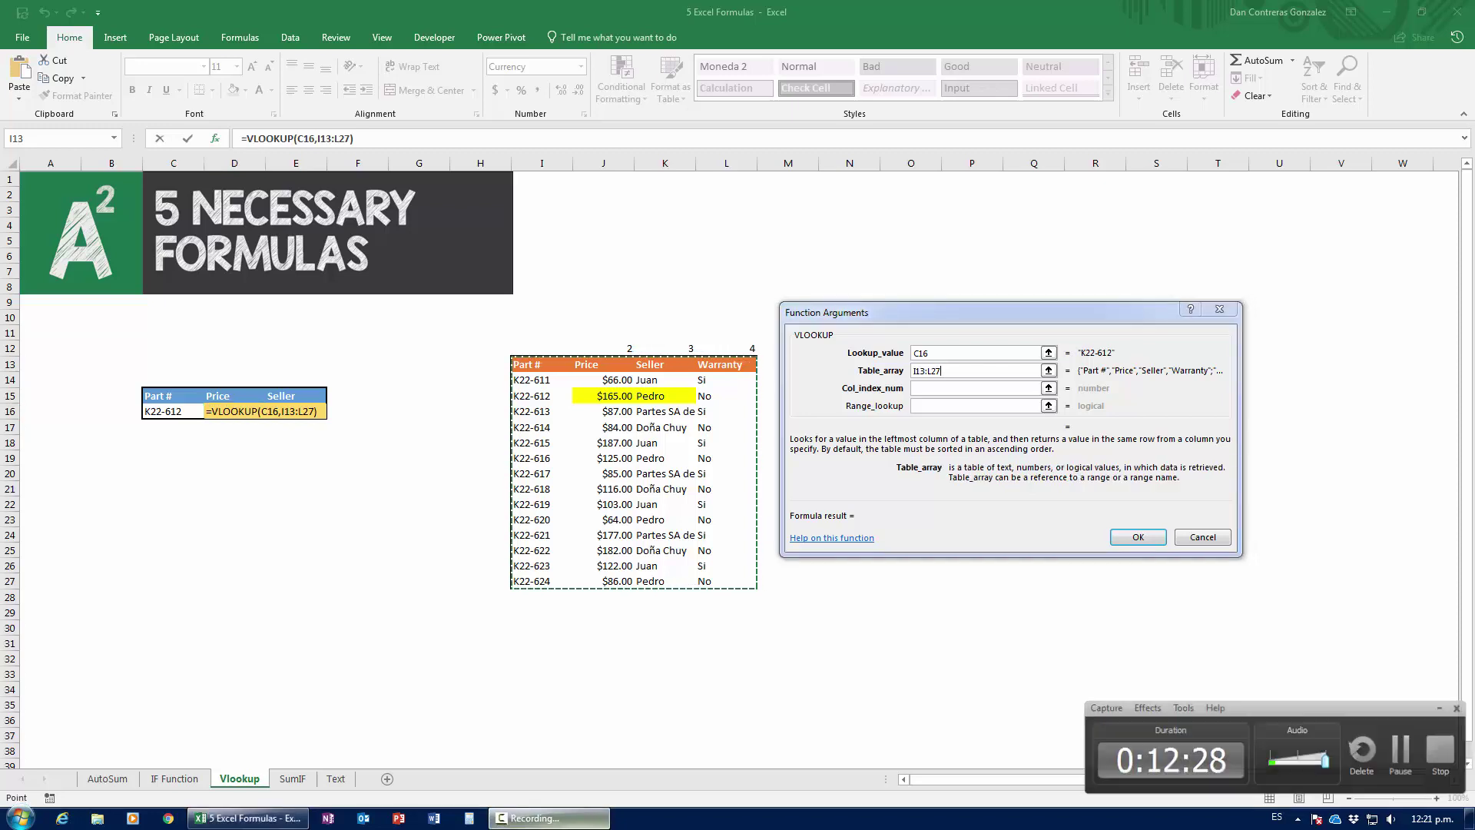
left_click(920, 507)
left_click_drag(943, 370, 903, 370)
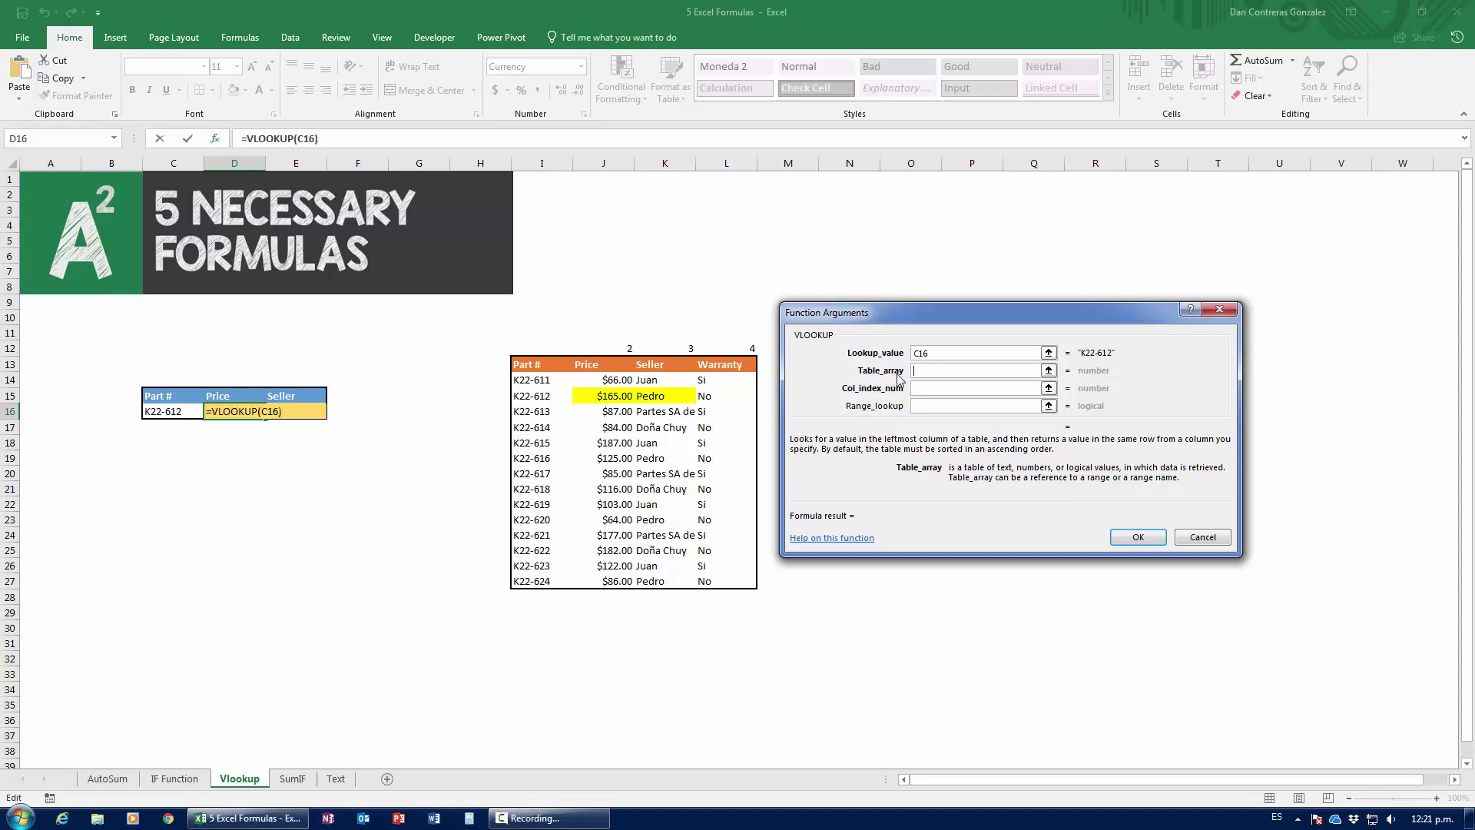
left_click_drag(530, 364, 723, 578)
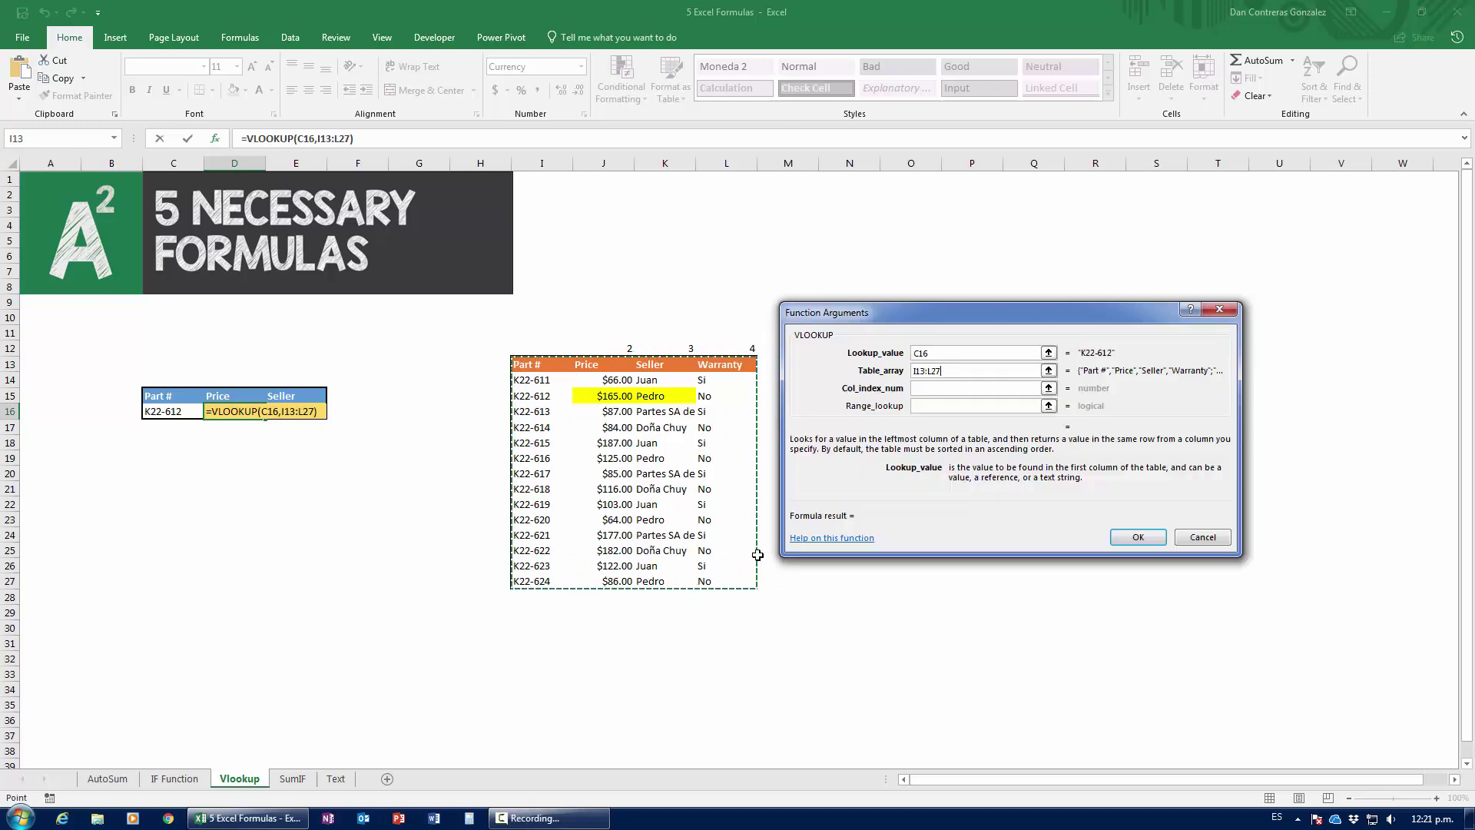
Make the VLOOKUP table array absolute as $I$13:$L$27, set column index 2 and range lookup 0, and complete the Price formula
key("F4")
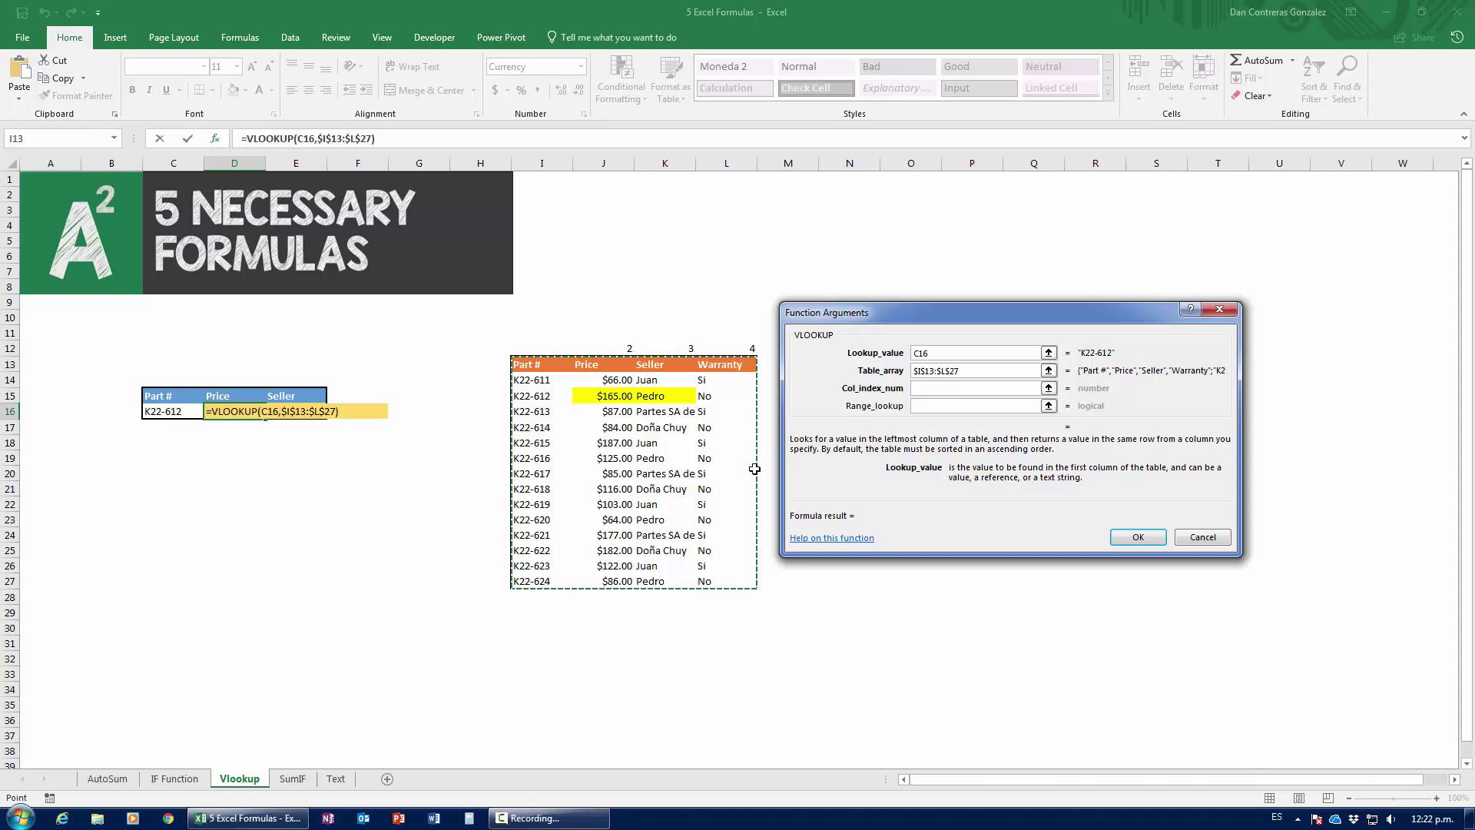
left_click(937, 389)
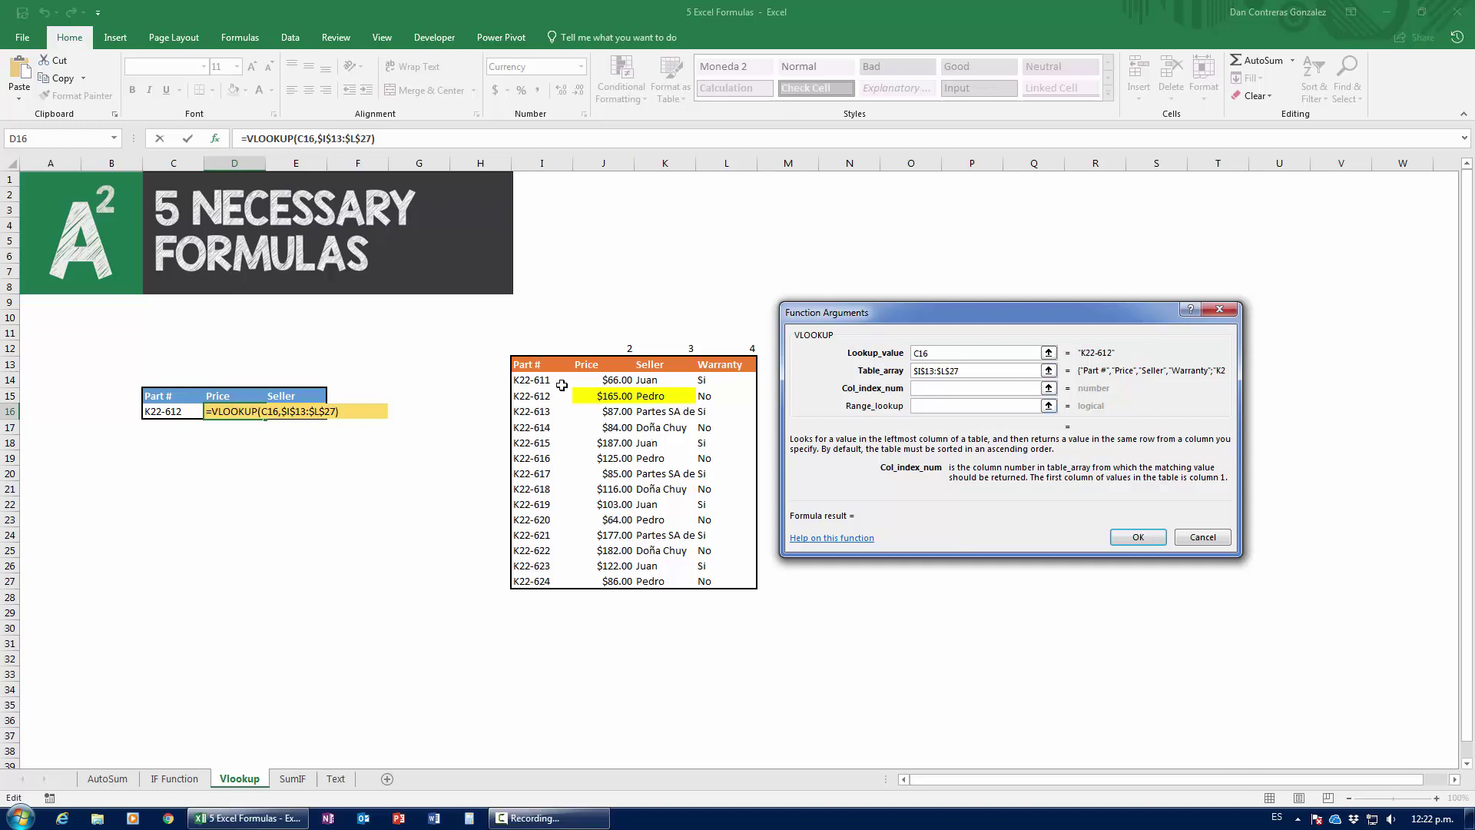
type("2")
left_click(935, 411)
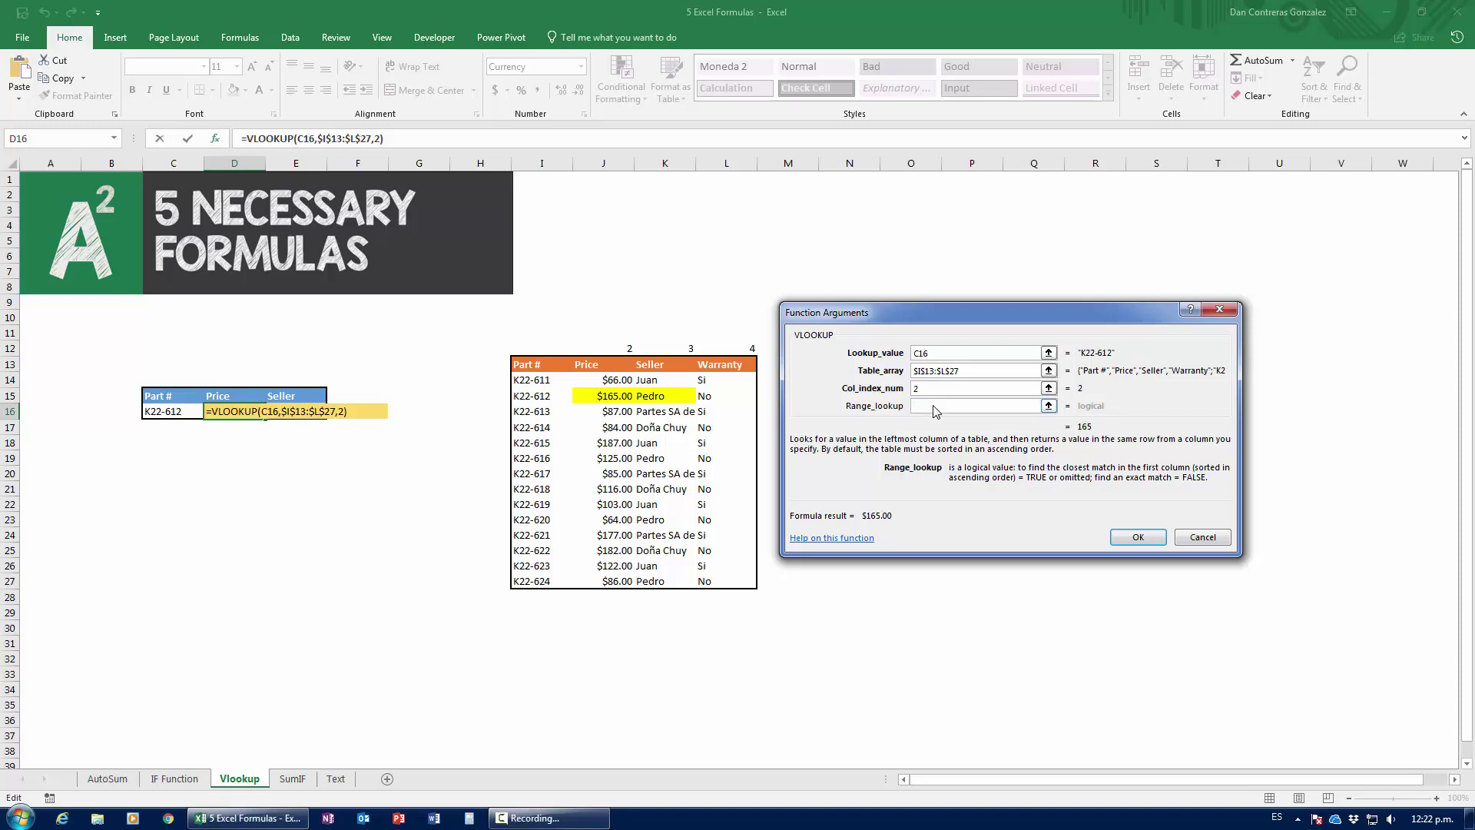
type("0")
left_click(1137, 536)
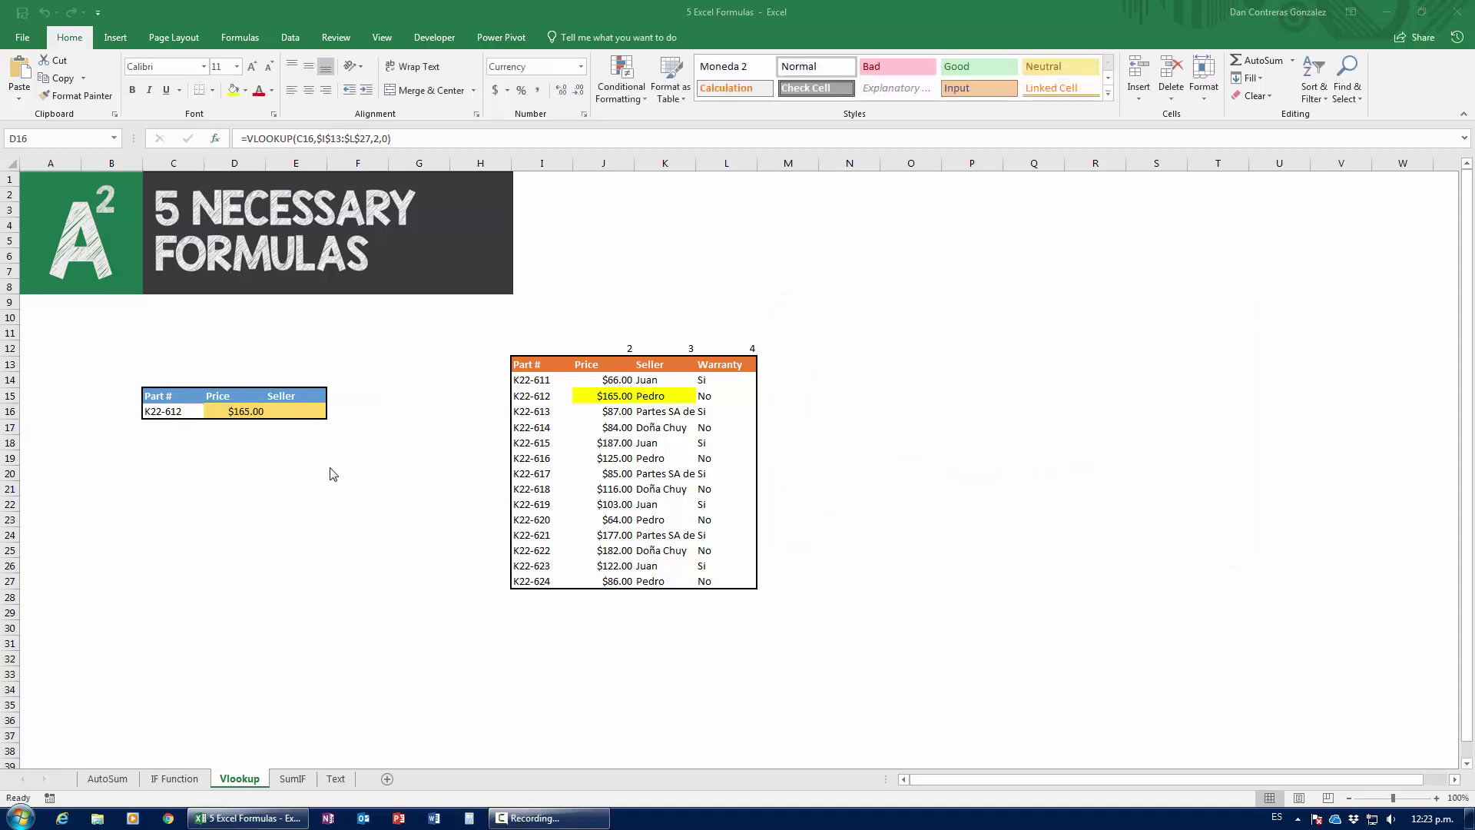
Start a VLOOKUP formula in E16 under Seller and open its function arguments, placed clear of the parts table
left_click(292, 408)
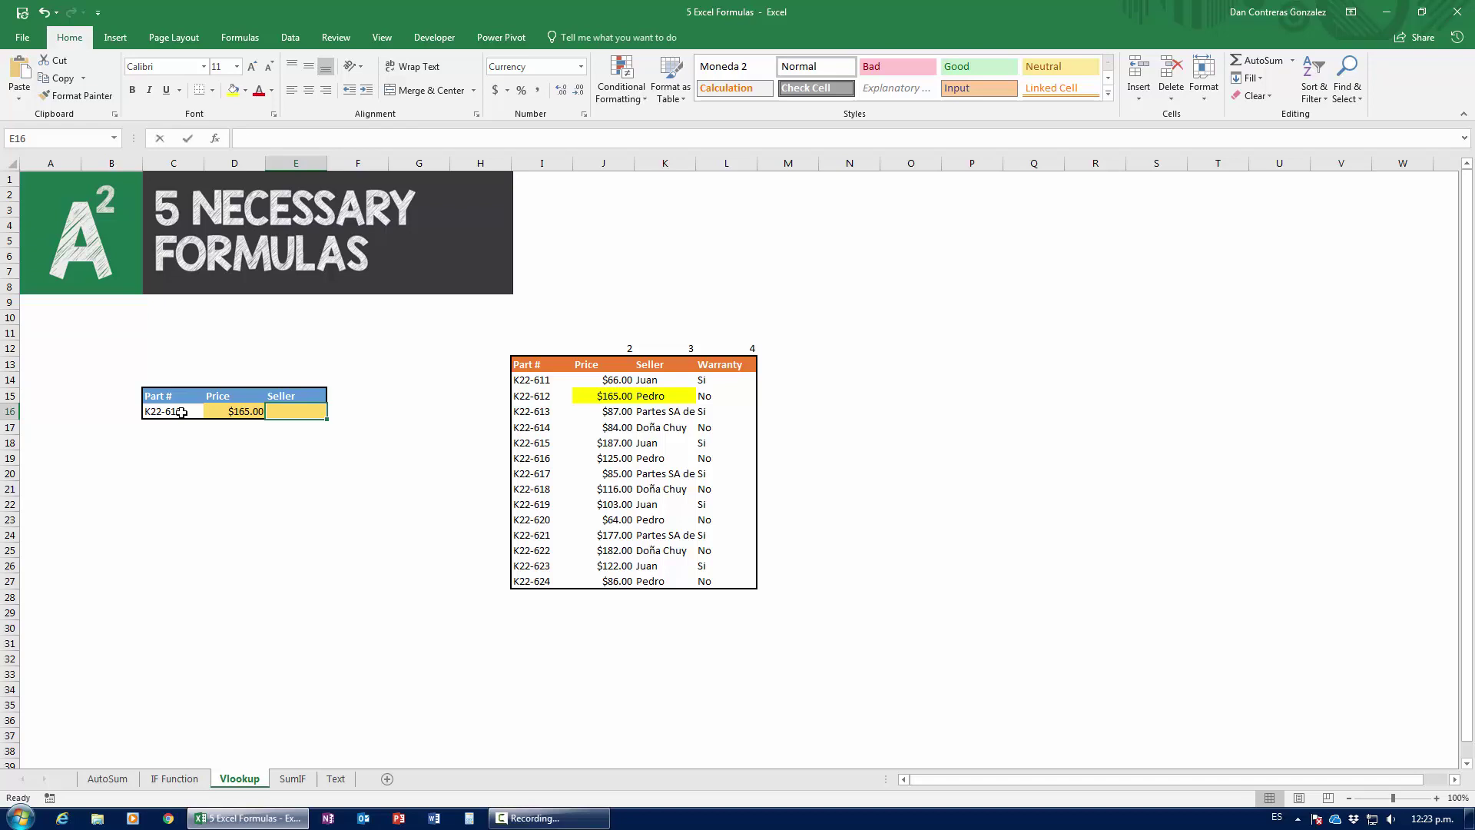
type("=v")
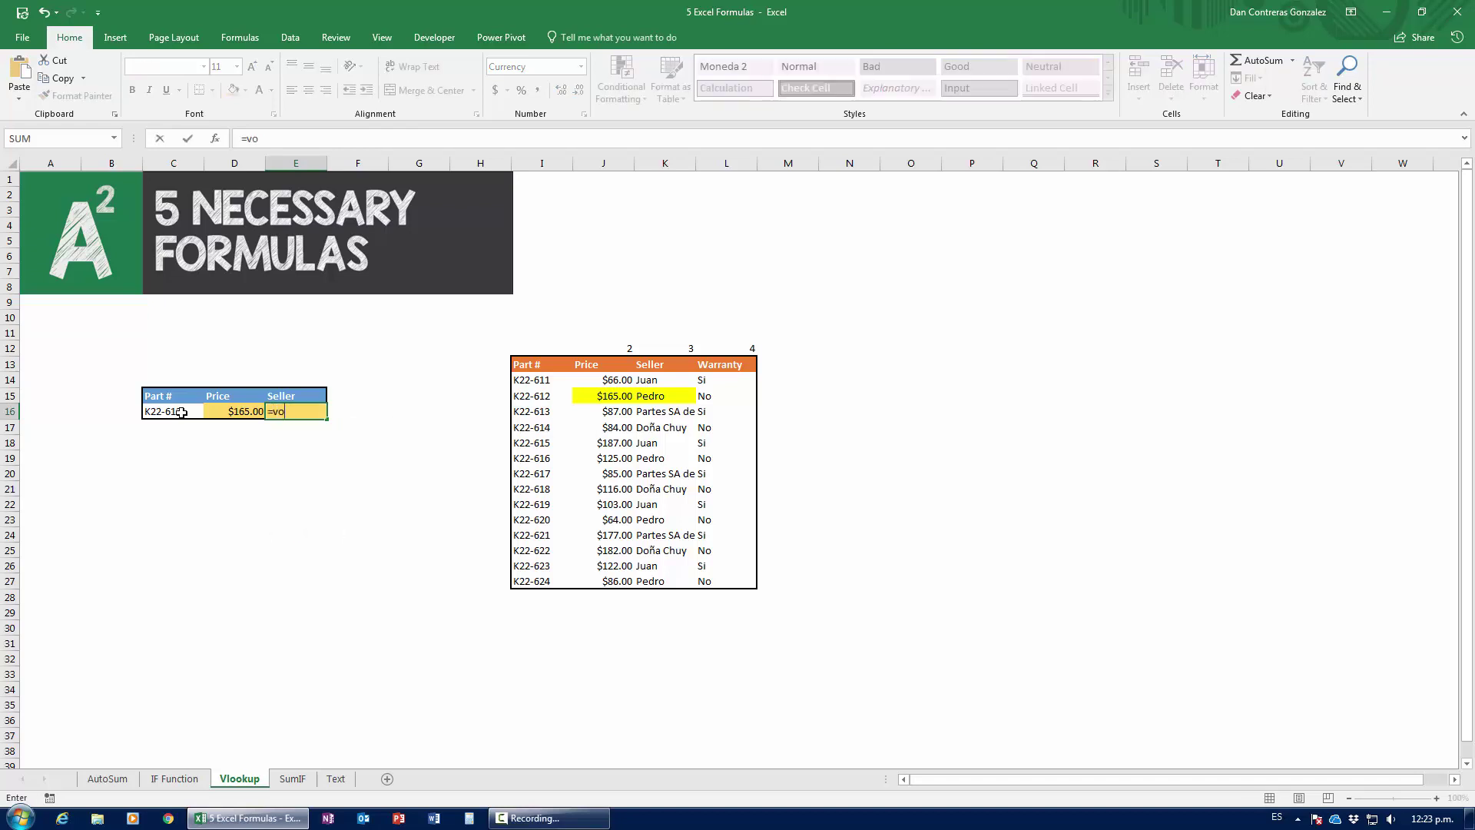
type("lookup(")
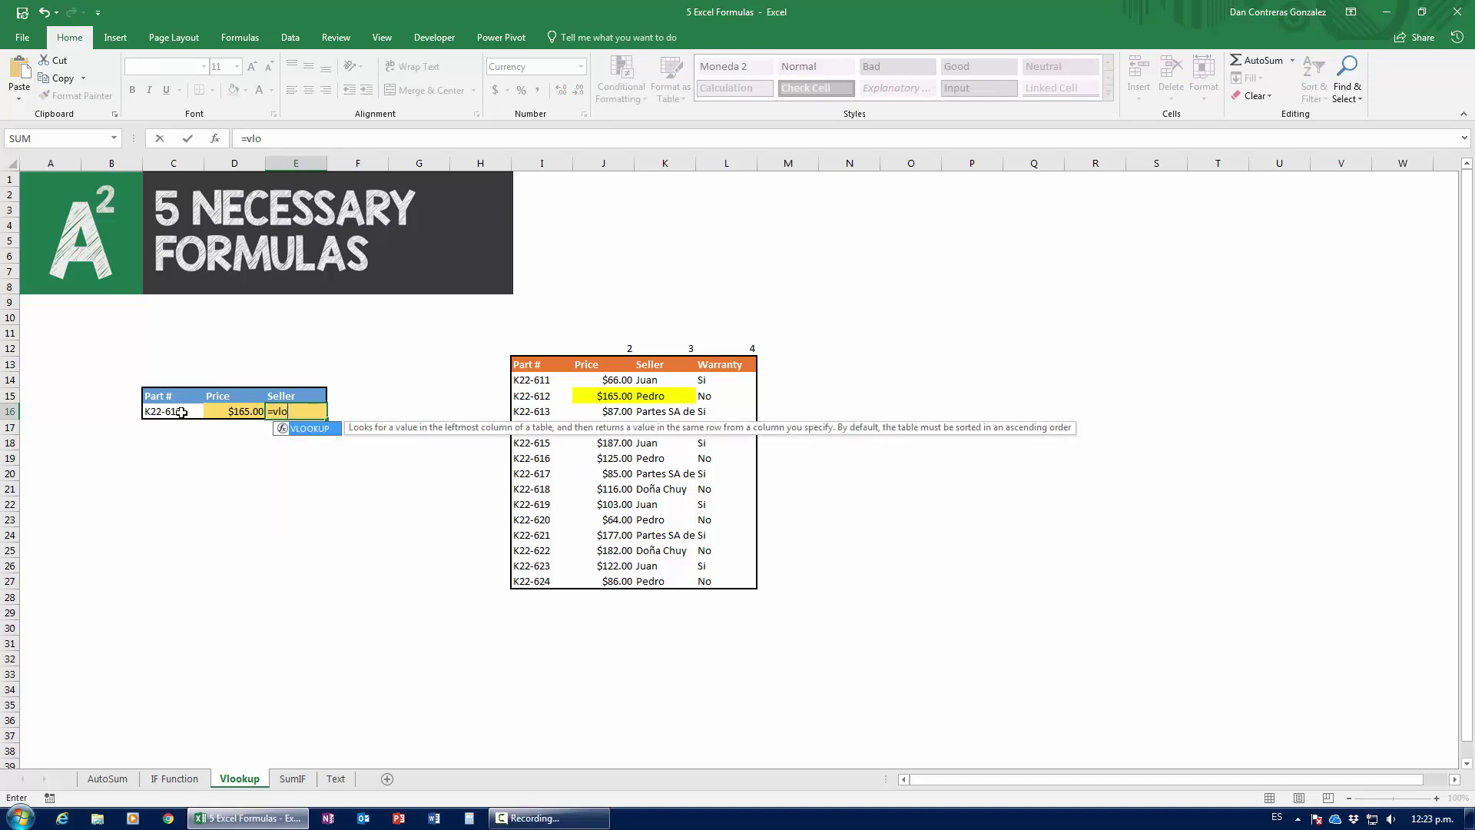
left_click(212, 140)
left_click_drag(849, 320, 884, 359)
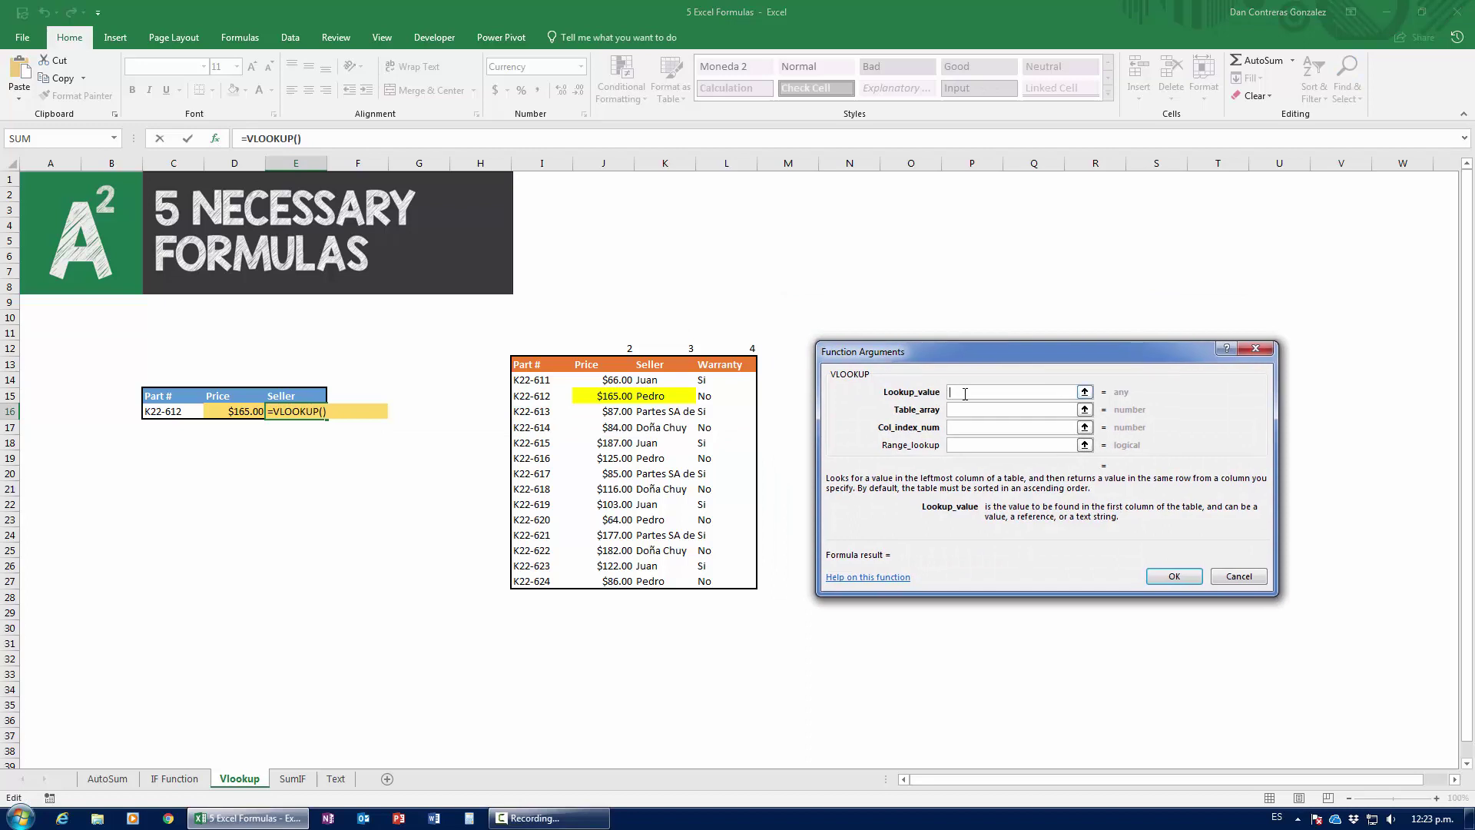
Set the Seller VLOOKUP's lookup value to C16 and its table array to the absolute range $I$13:$L$27
left_click(163, 413)
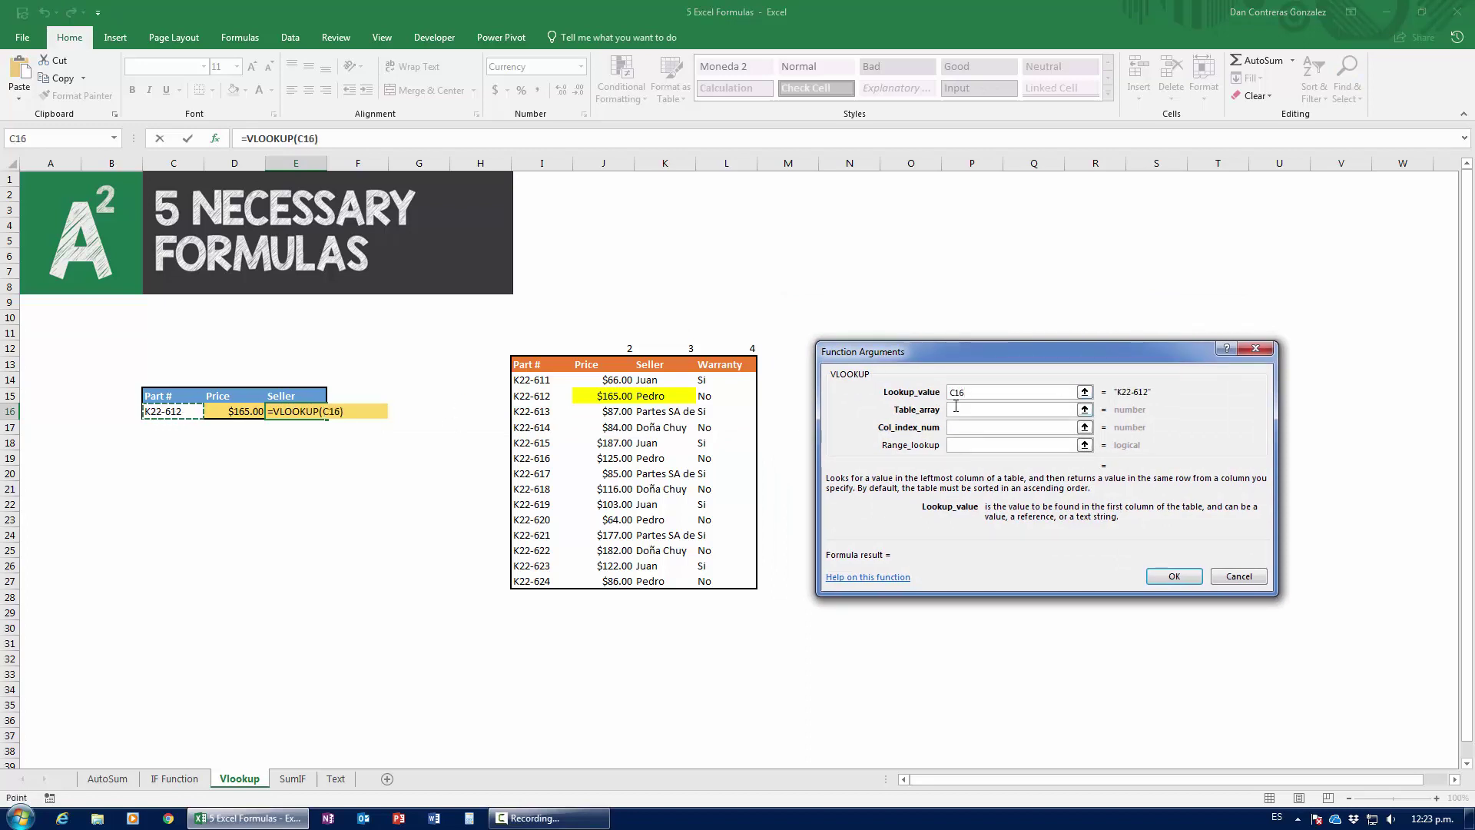
key("Tab")
left_click_drag(530, 364, 723, 582)
key("F4")
Set the Seller VLOOKUP's column index to 3 and range lookup to 0, and complete the formula
left_click(982, 432)
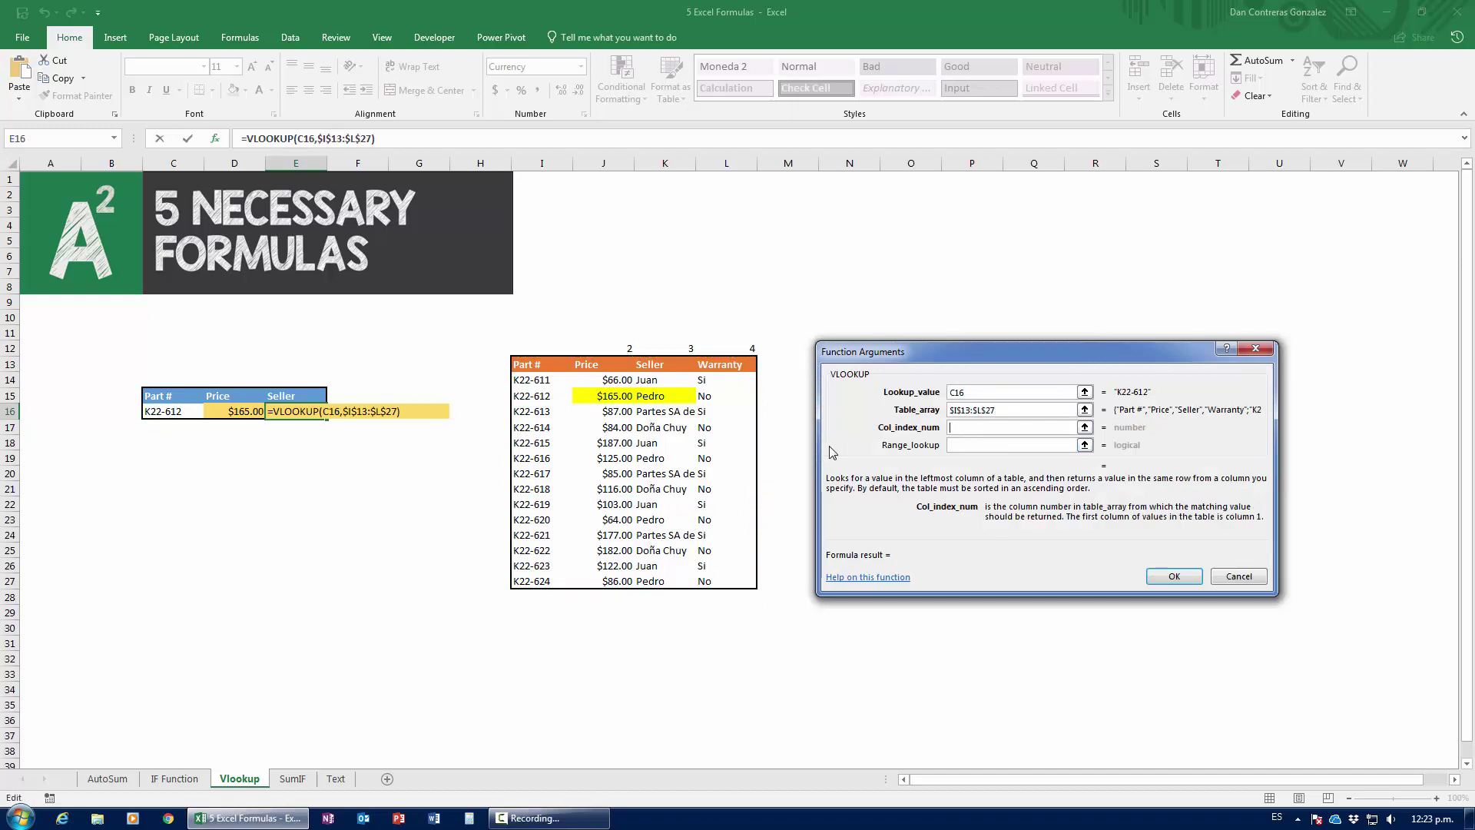
type("3")
left_click(974, 447)
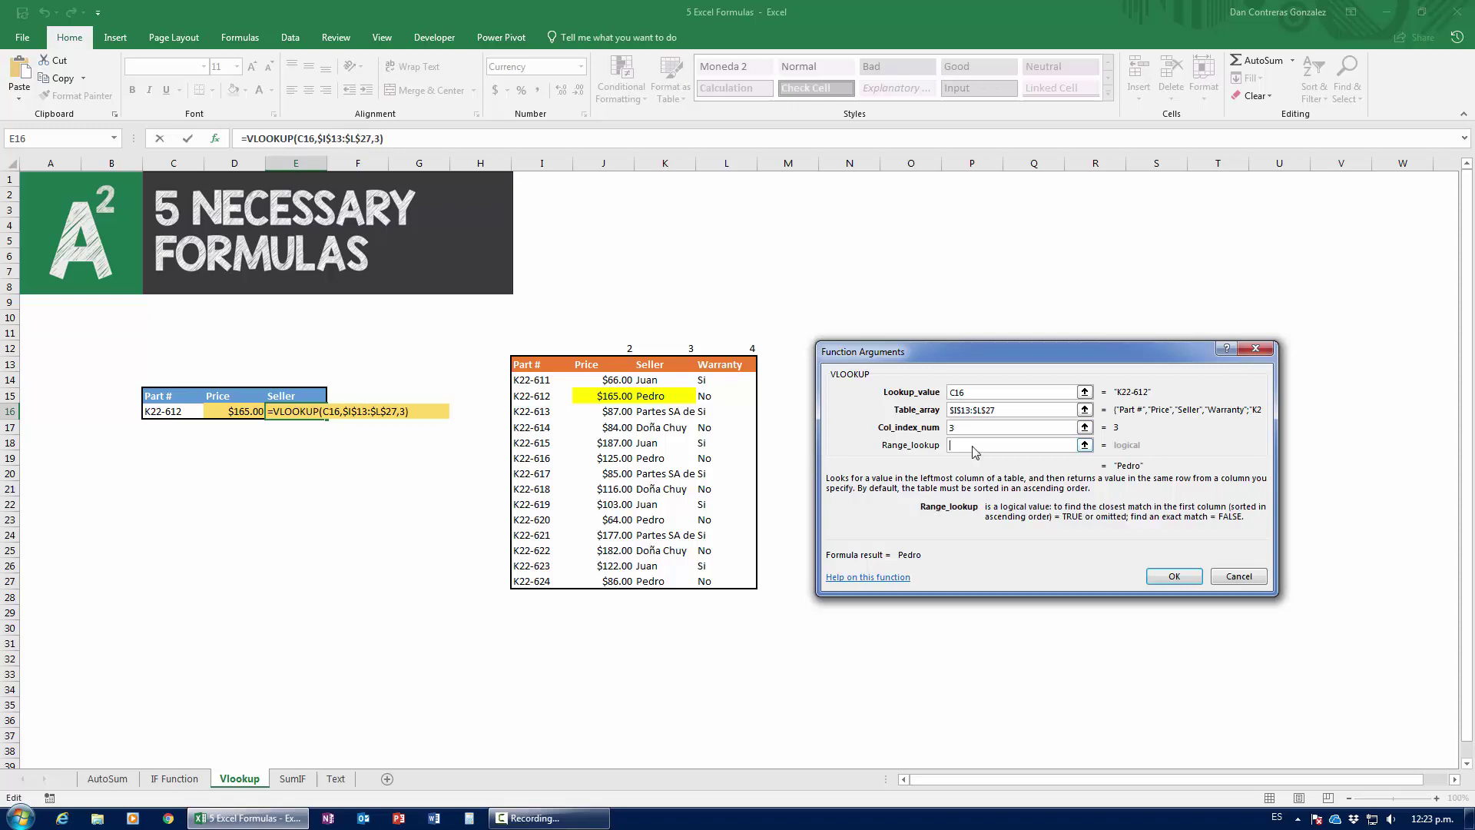
type("0")
left_click(1176, 577)
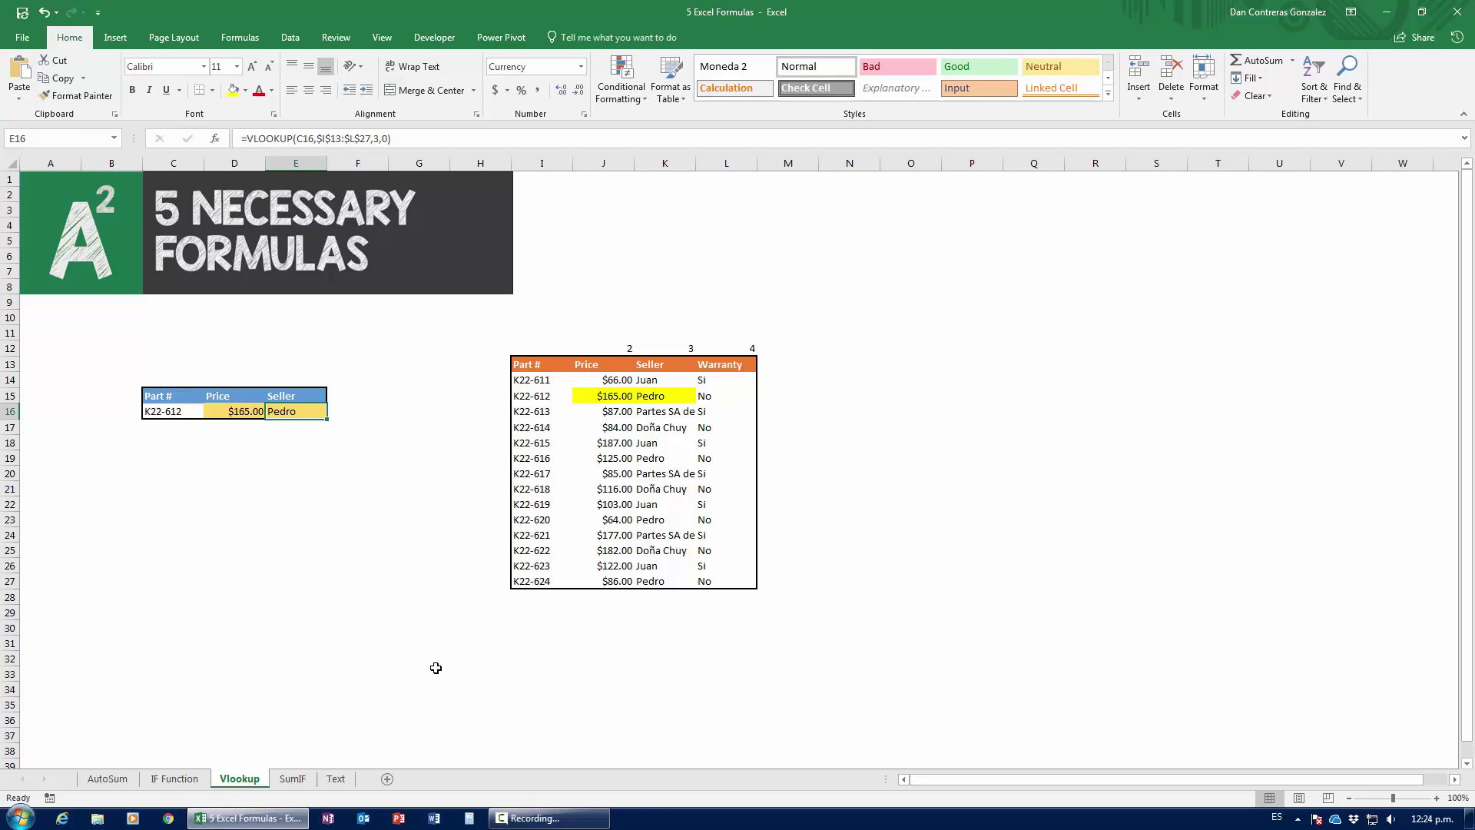
Open the SumIF sheet and examine the Monterrey offices with their amounts in rows 12, 18, 23 and 24
left_click(293, 778)
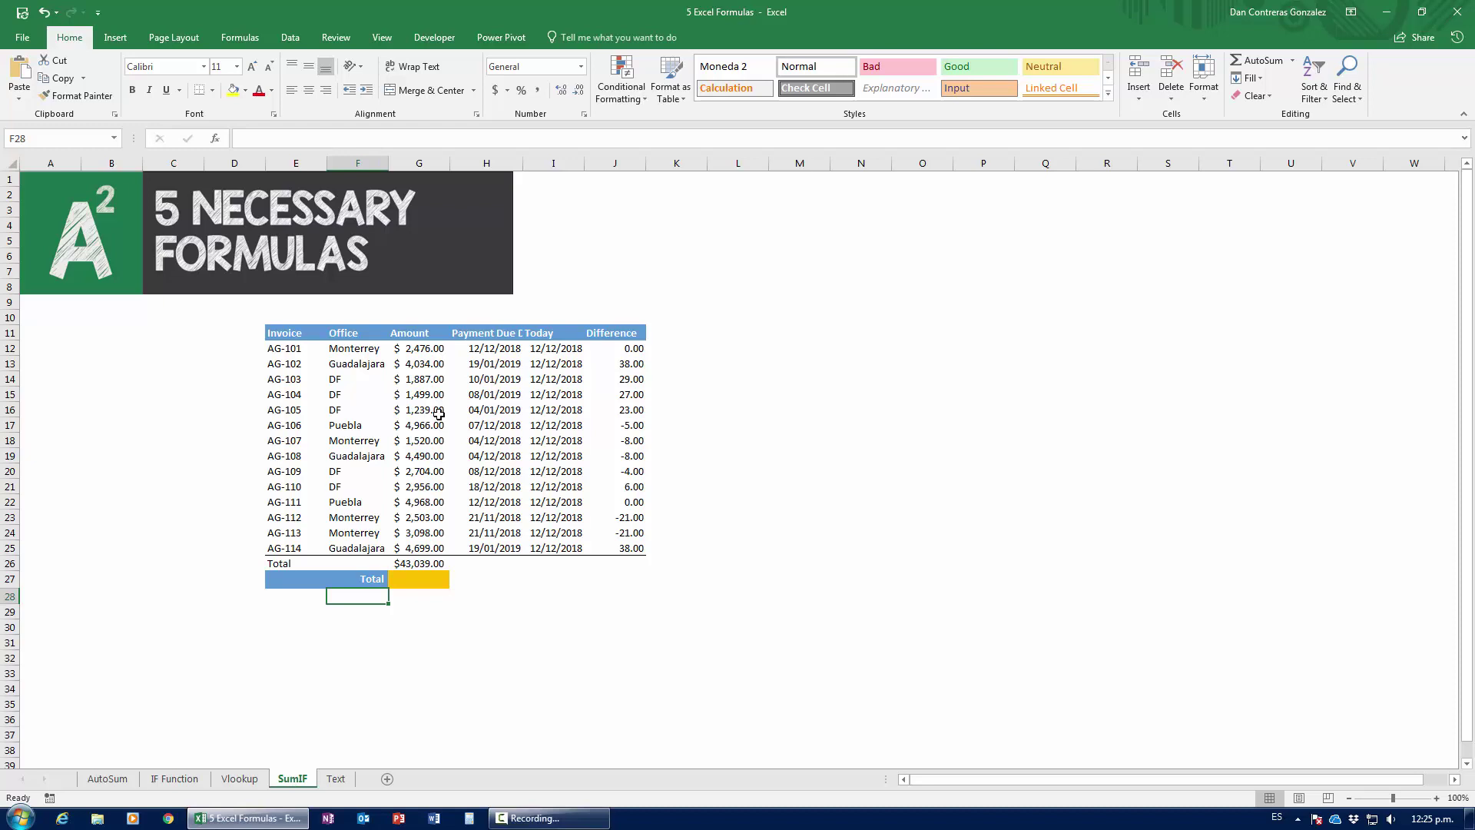
left_click(355, 352)
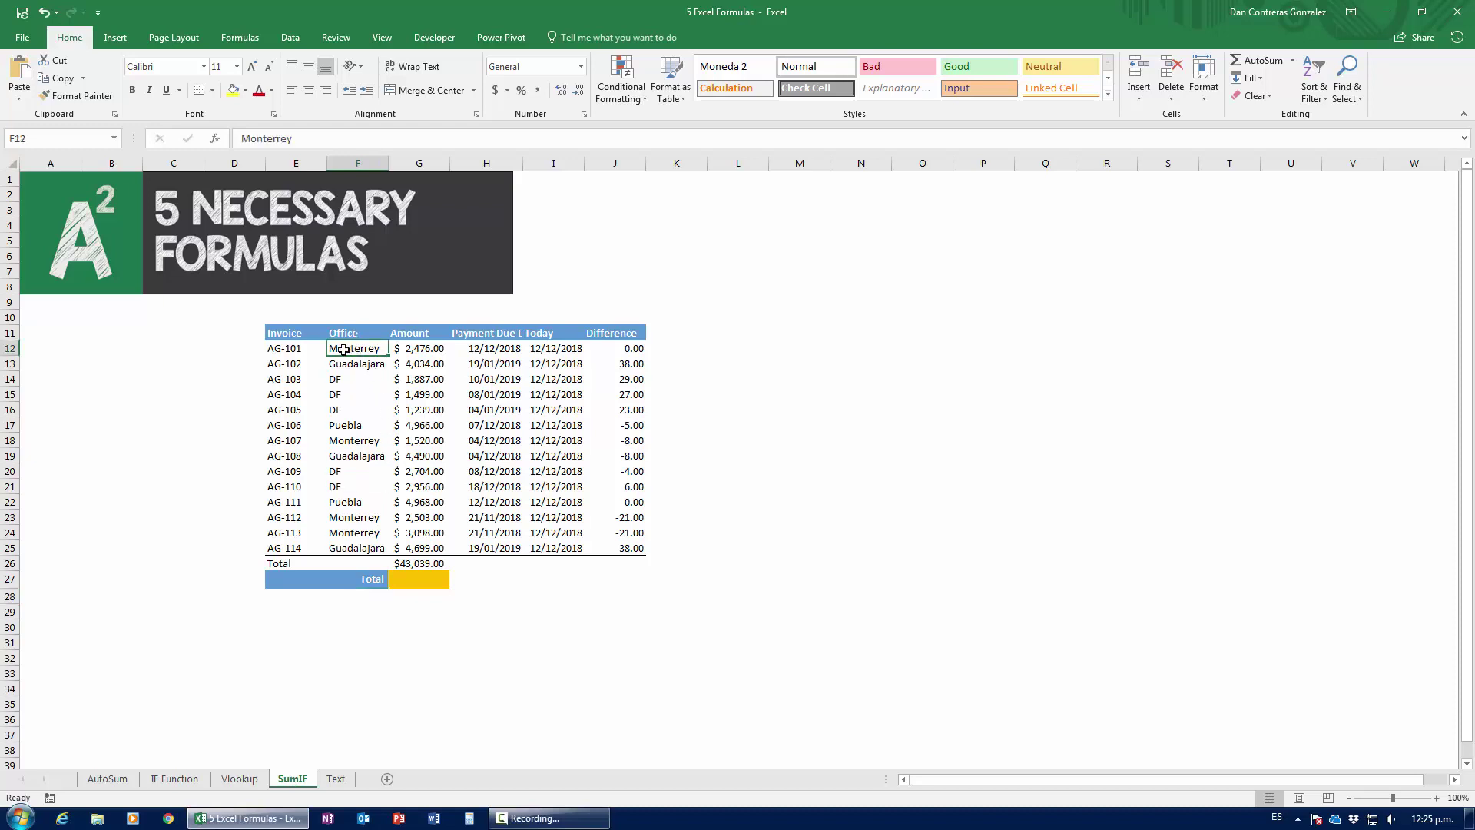
left_click_drag(342, 351, 419, 355)
left_click_drag(353, 443, 419, 444, "ctrl")
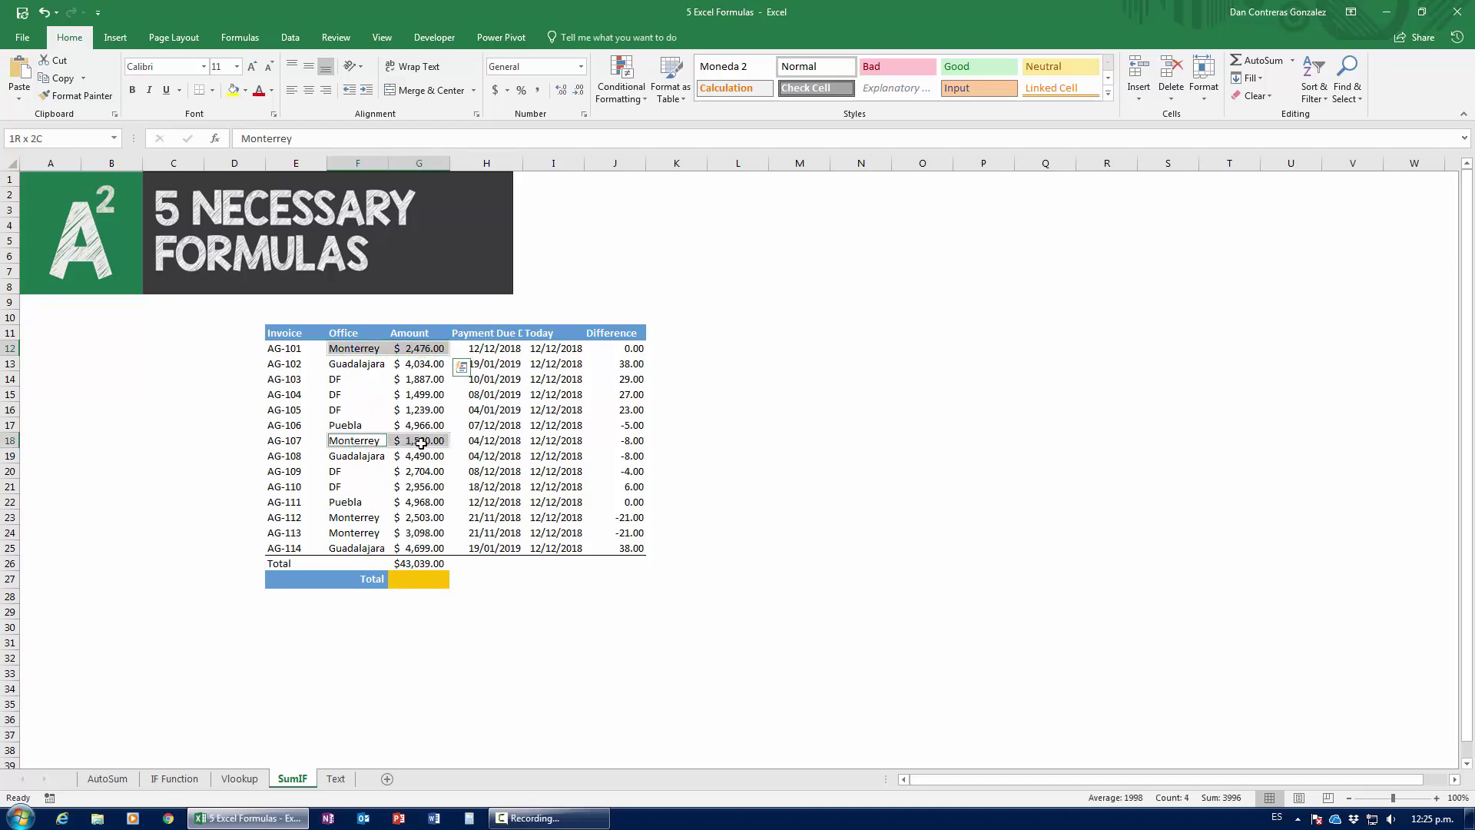
left_click_drag(353, 519, 422, 531, "ctrl")
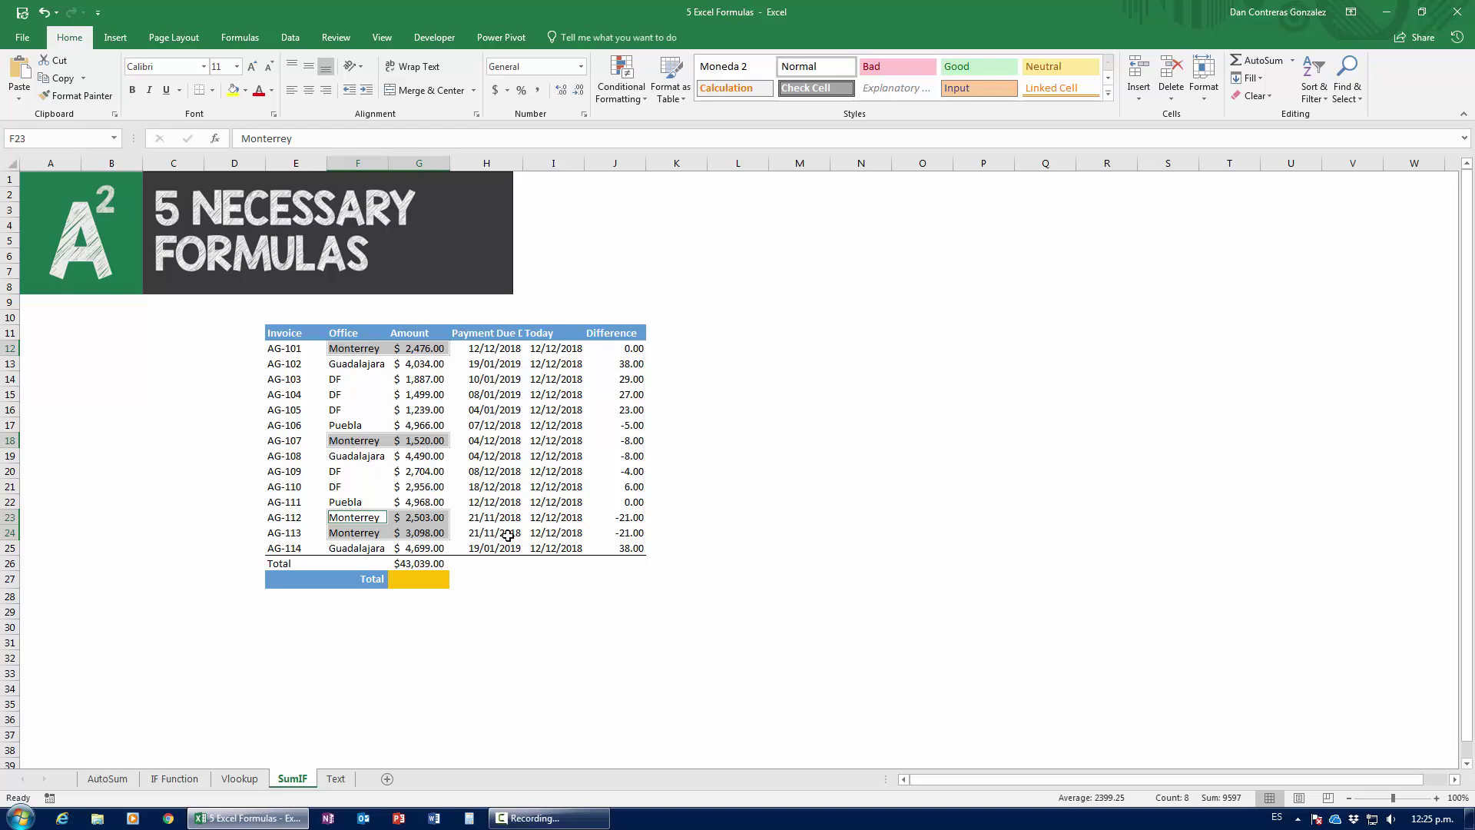
left_click_drag(507, 534, 364, 518)
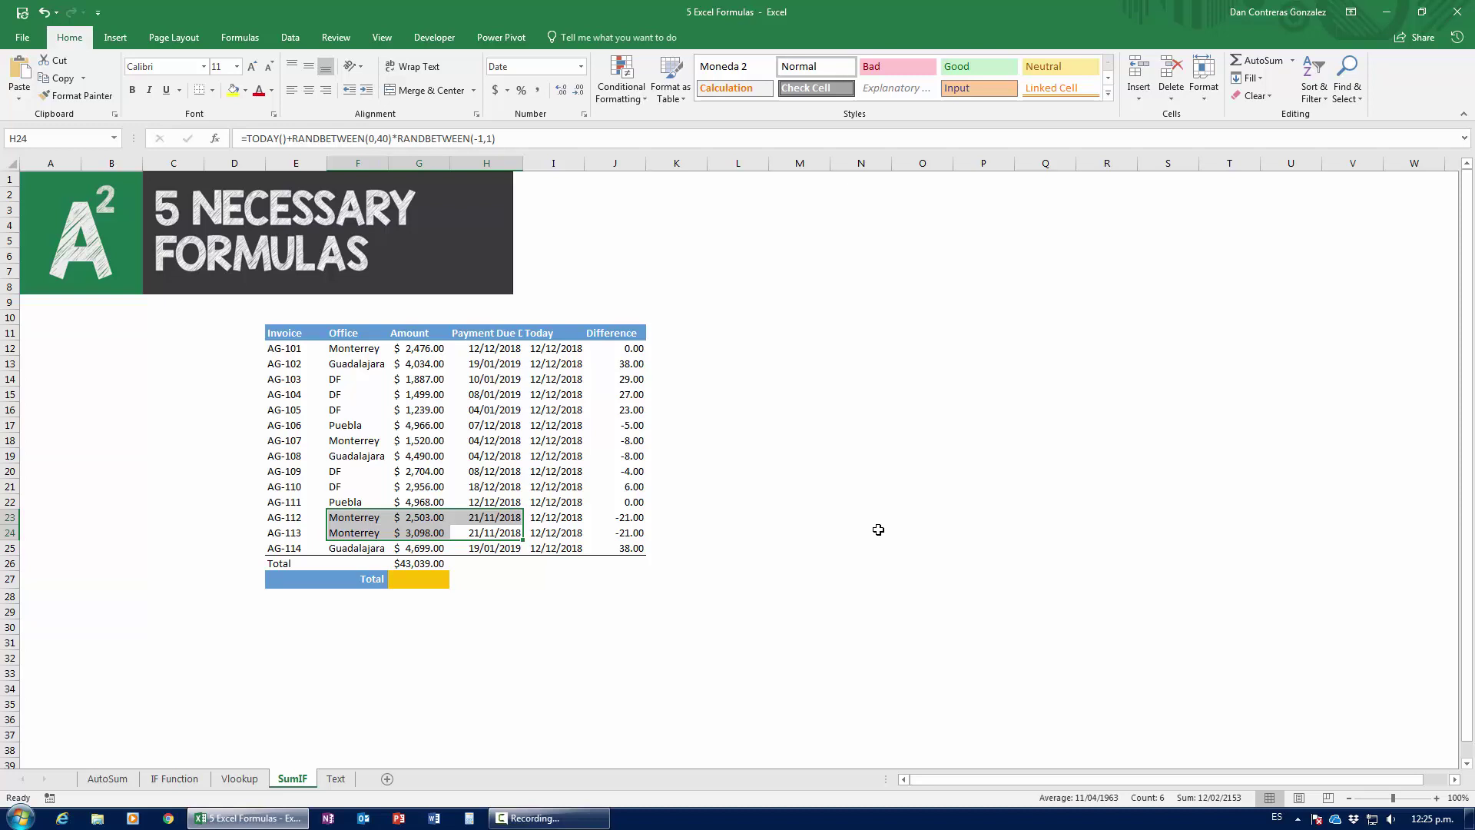
left_click(423, 503)
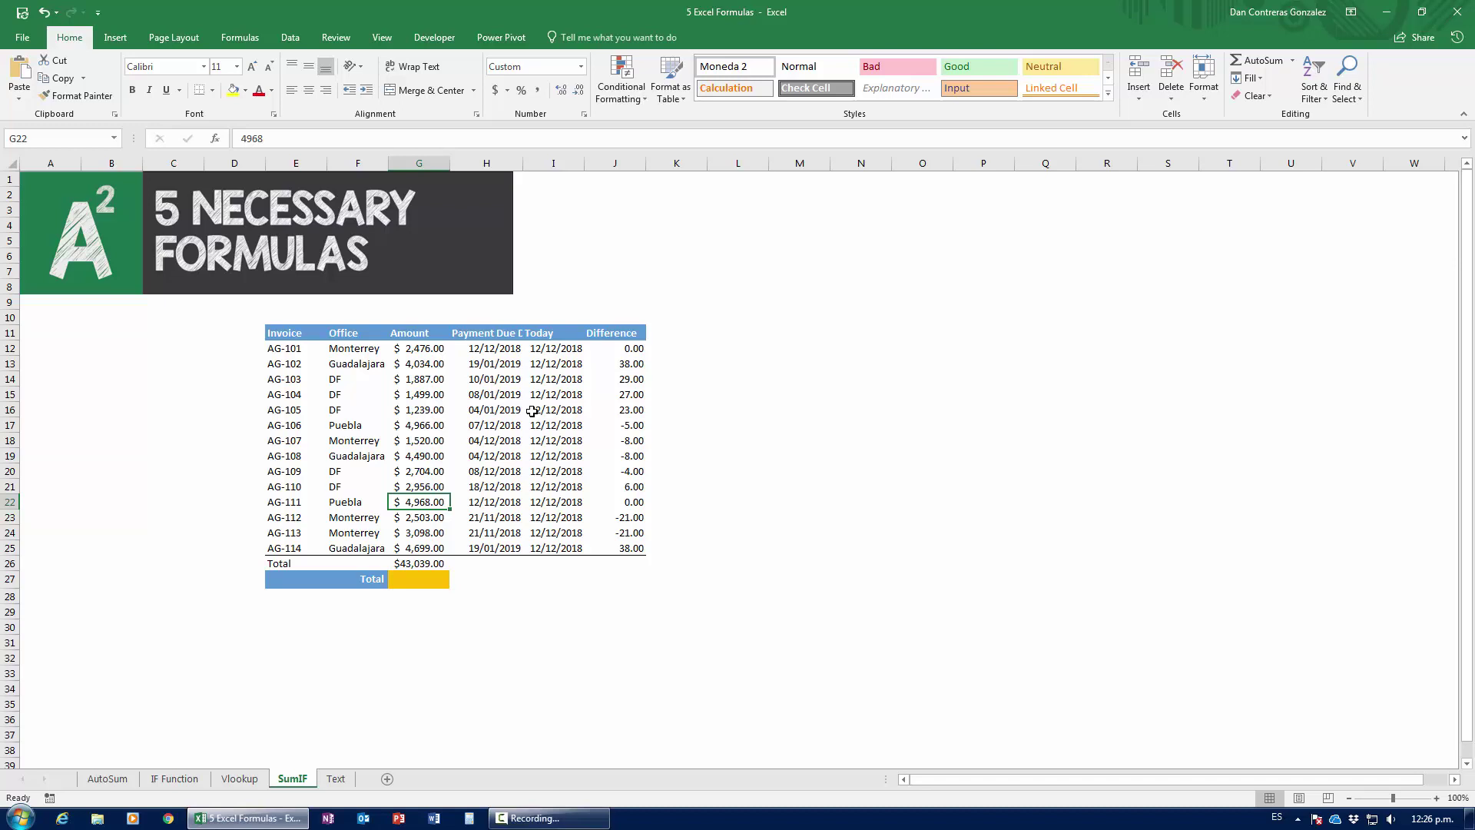
Widen the Payment Due Date column to fit its header, and inspect the Today column, row 23 and the Difference column
left_click_drag(523, 164, 581, 169)
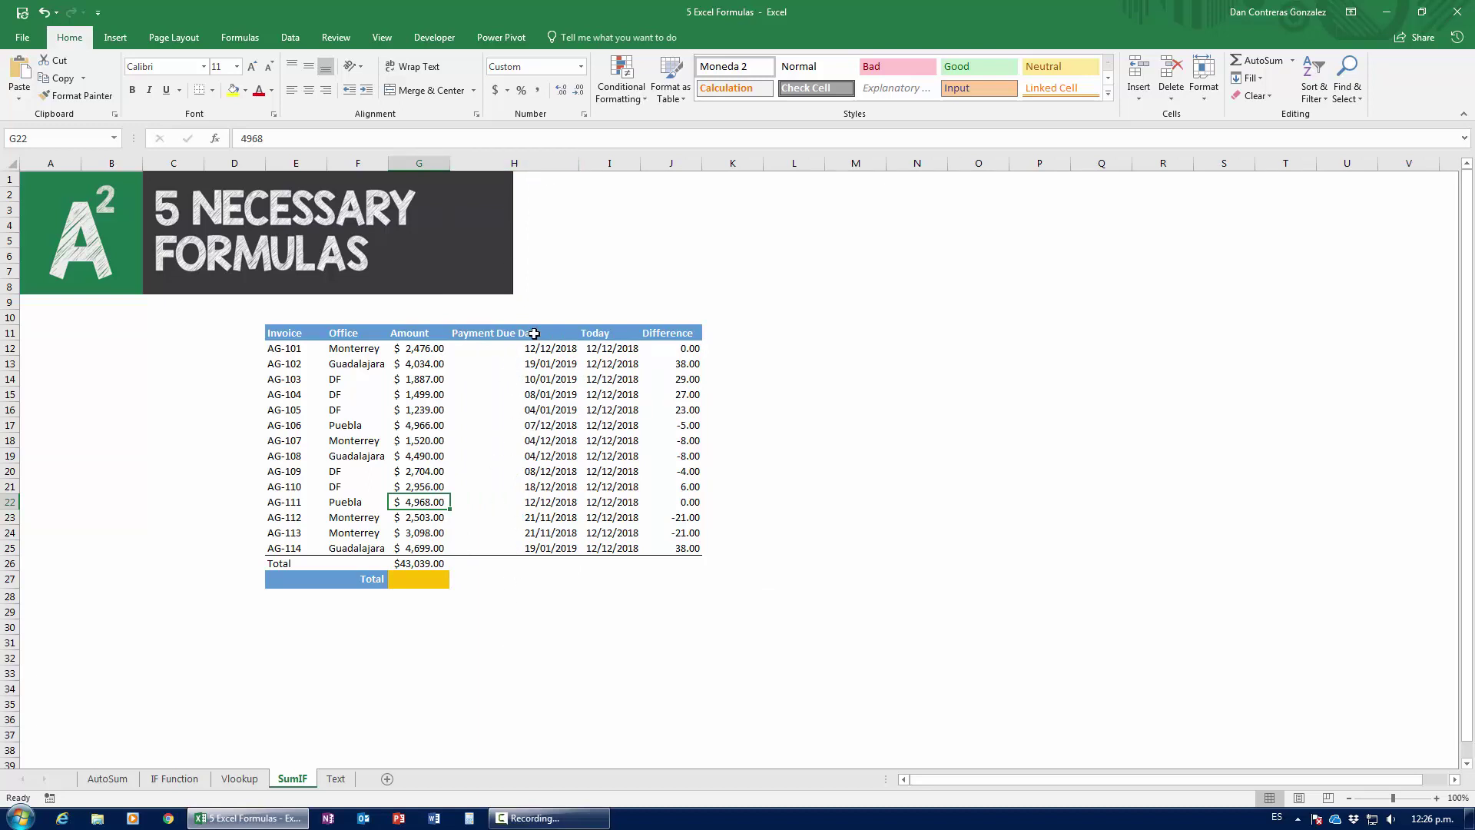
left_click(609, 164)
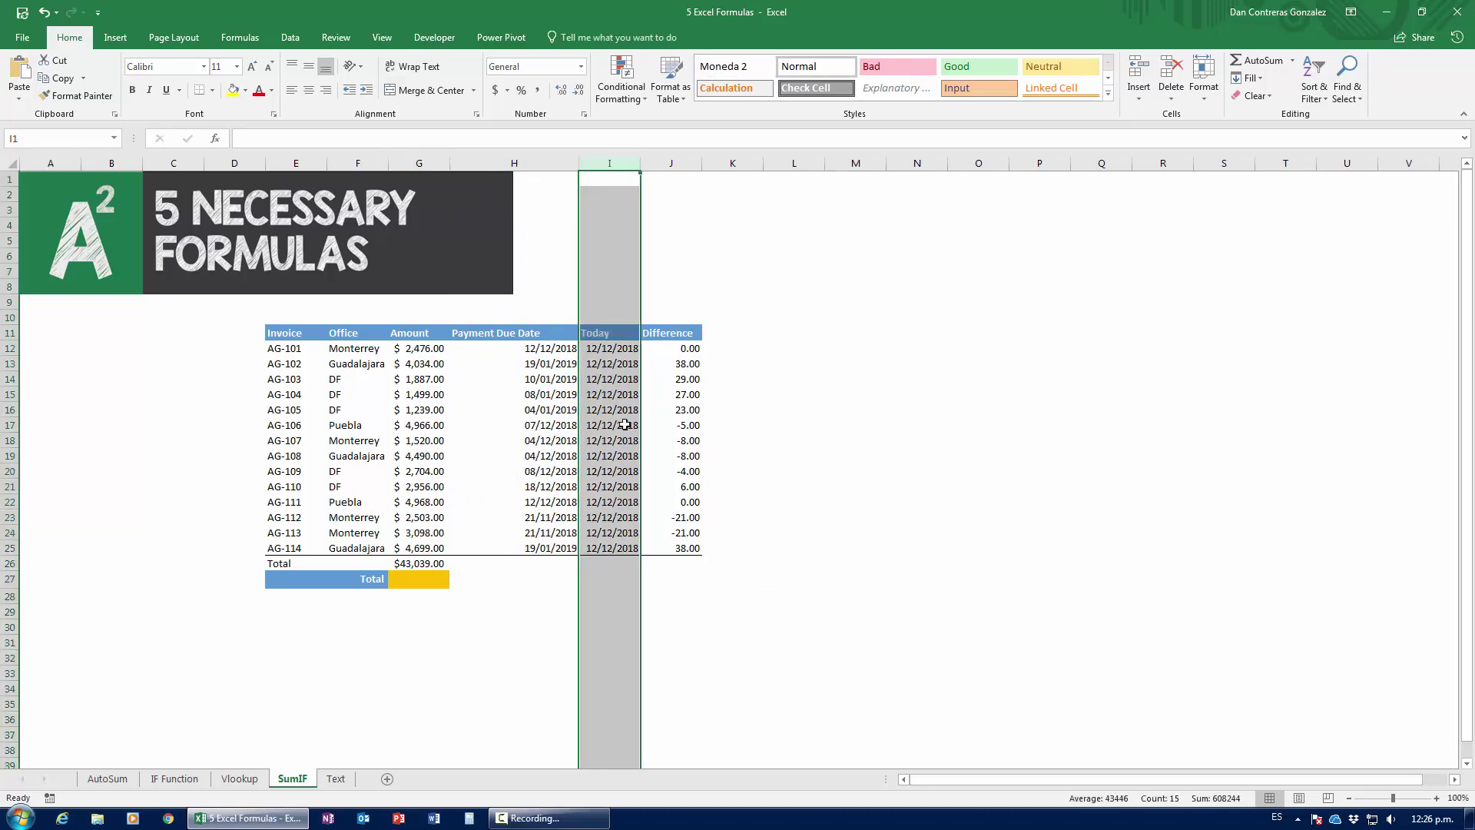
left_click_drag(275, 503, 561, 496)
left_click_drag(275, 517, 668, 517)
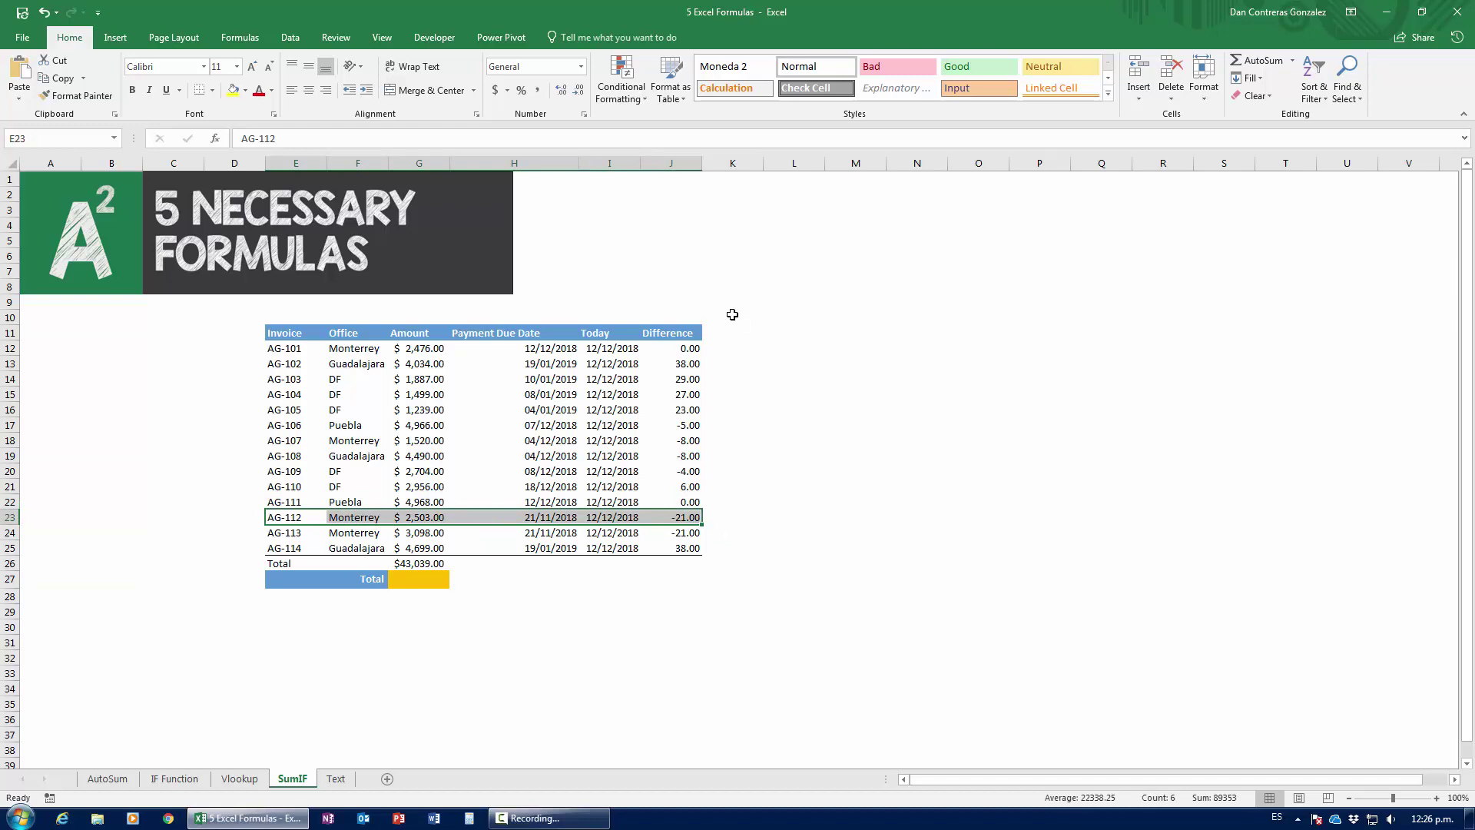
left_click(668, 517)
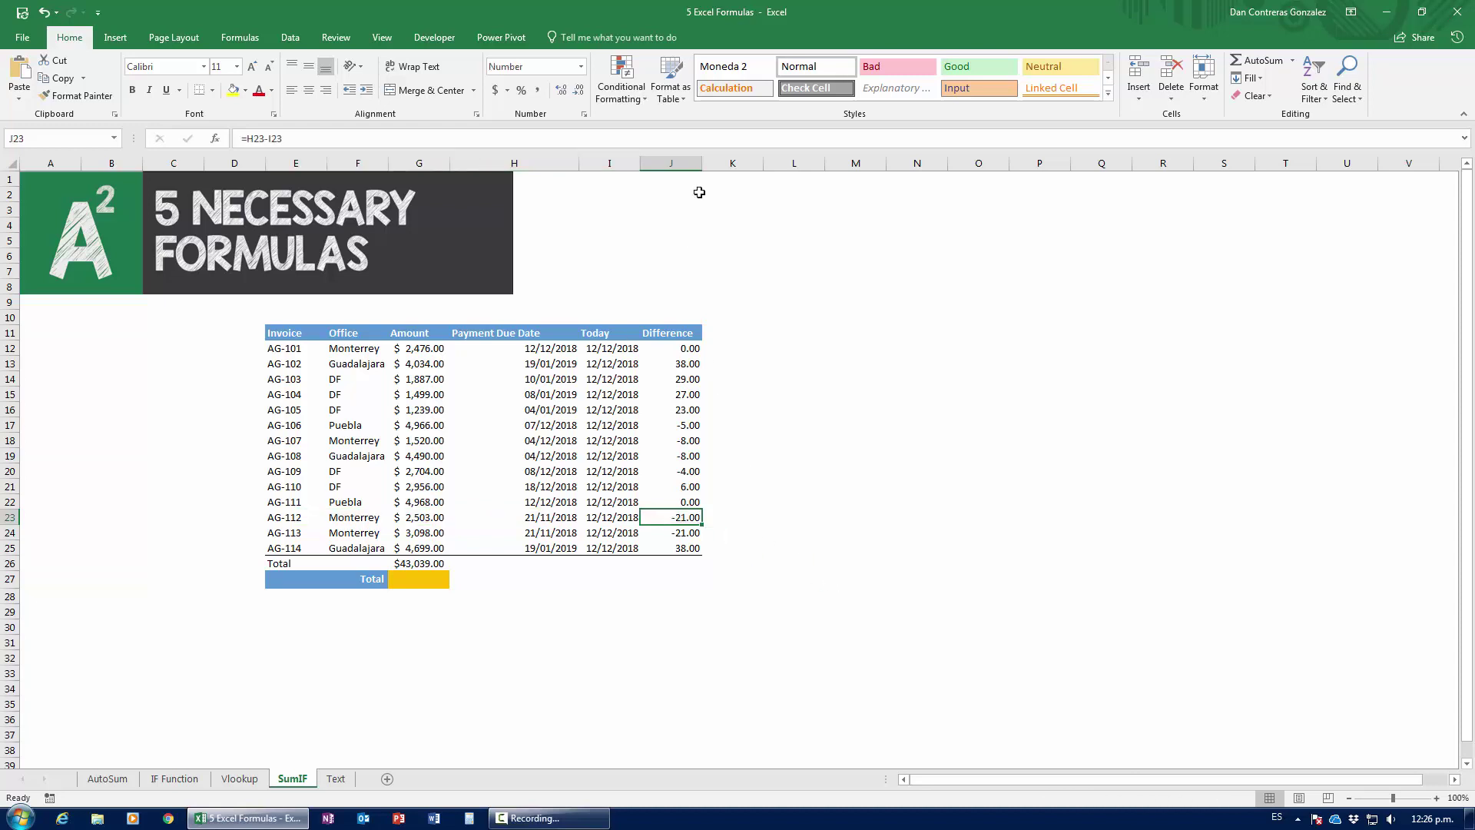
left_click(671, 163)
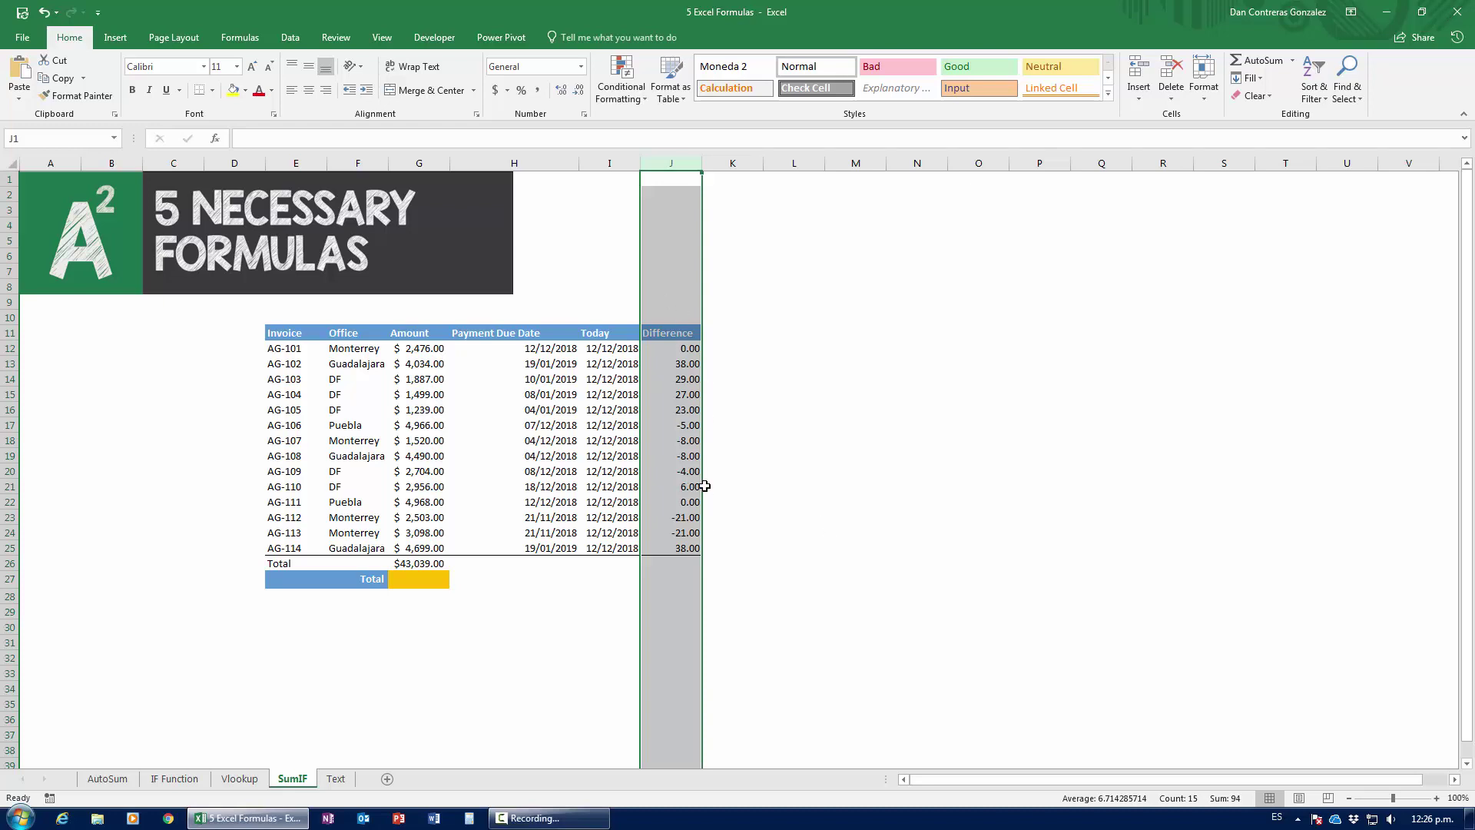
Start a SUMIF formula in the yellow Total cell G27 and open its function arguments, placed clear of the invoice table
left_click(402, 580)
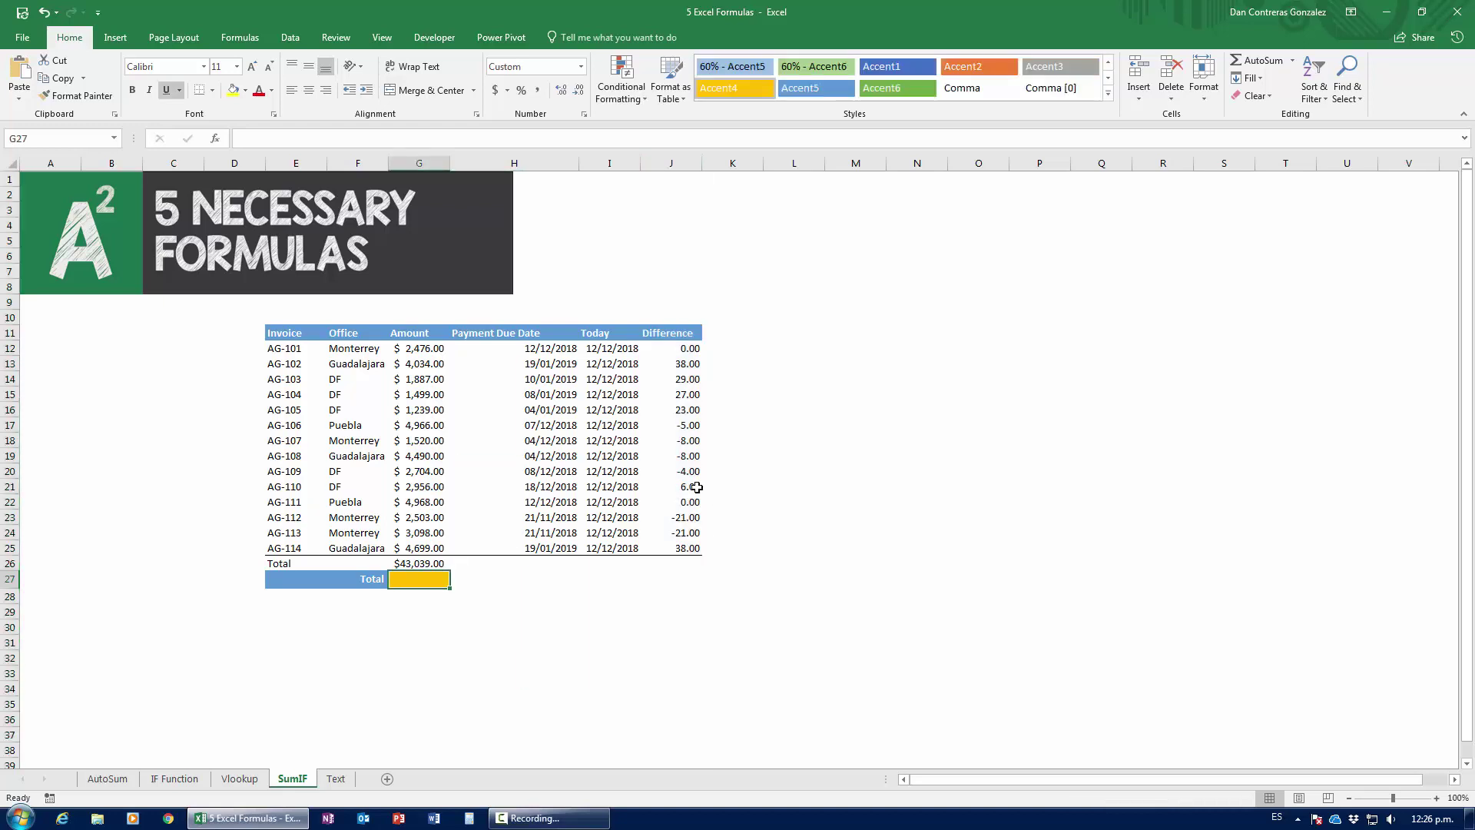
type("=")
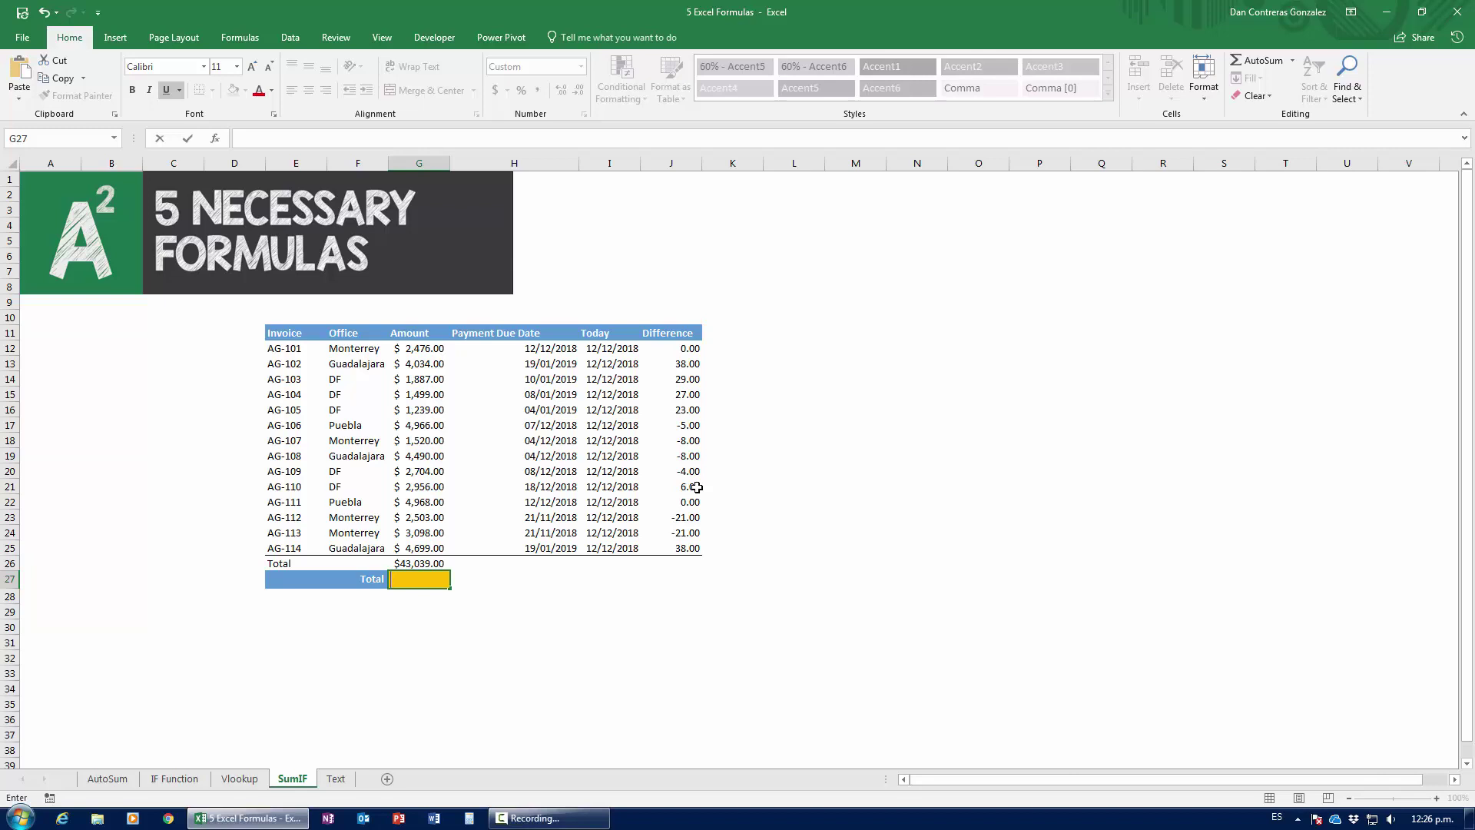
type("sumif(")
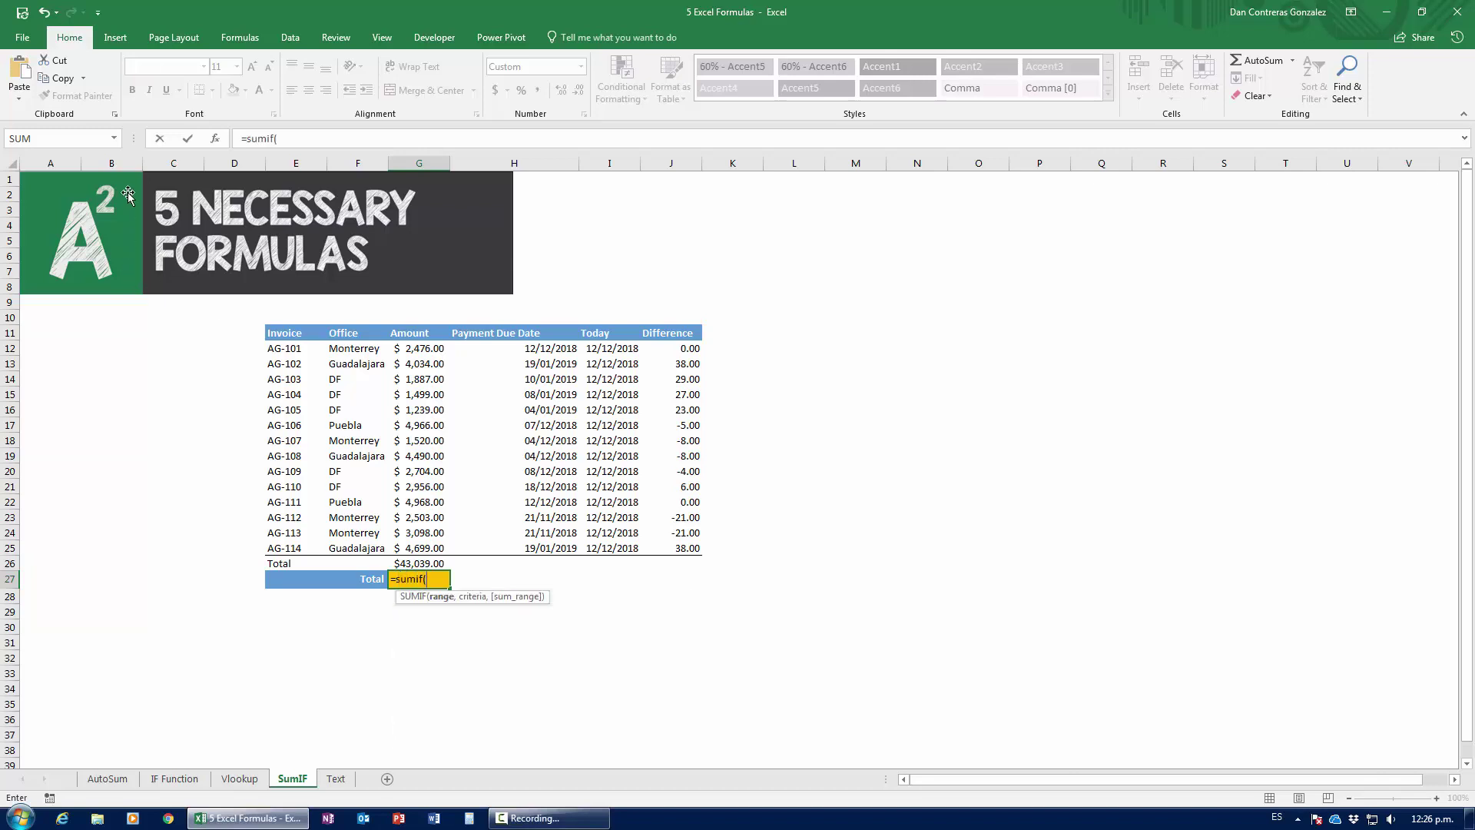
left_click(215, 140)
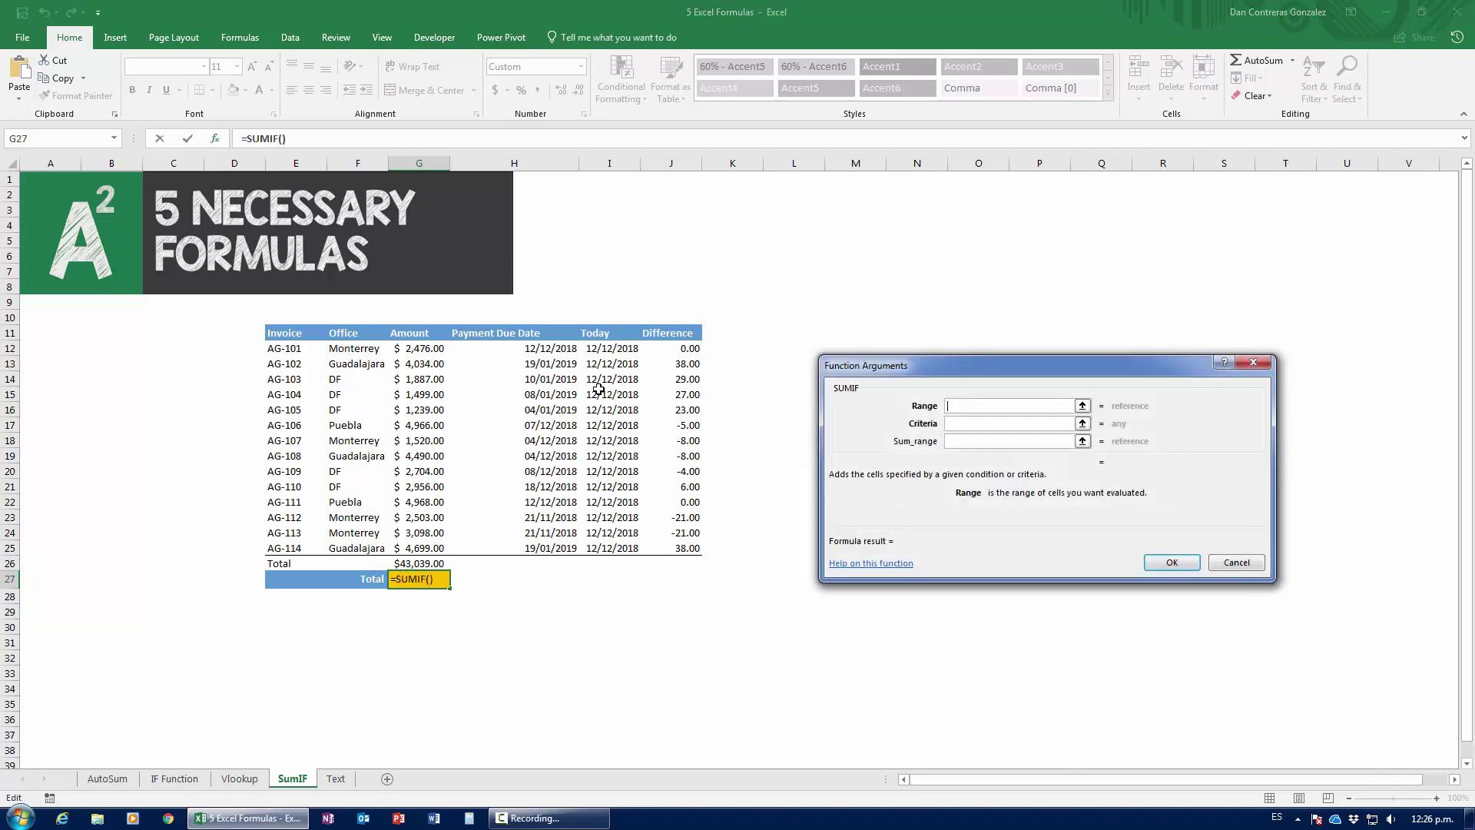
left_click_drag(876, 365, 830, 333)
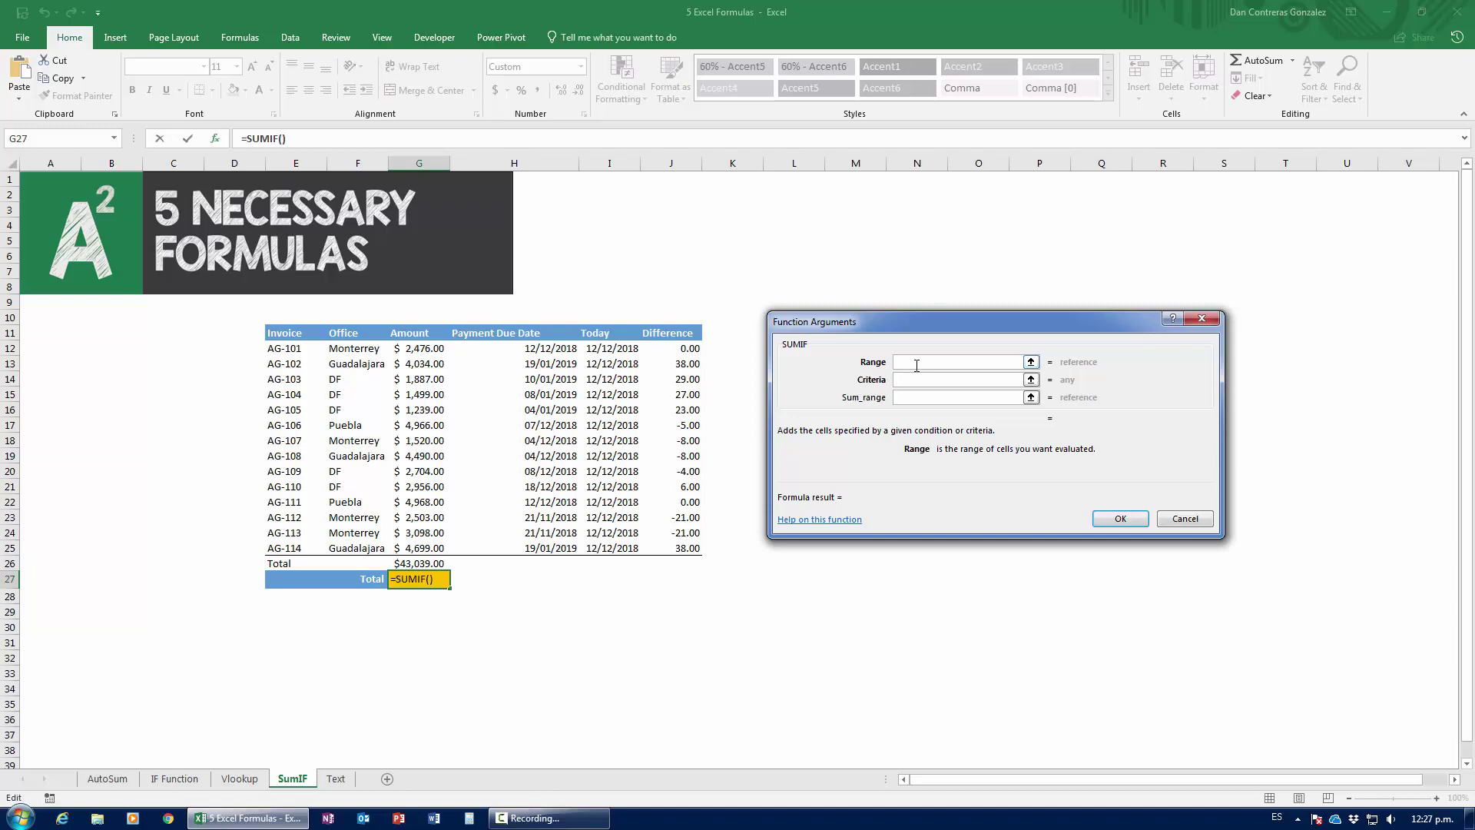
Review SUMIF's Range and Sum_range arguments, and set Range to the entire Difference column, J:J, trying J12:J25 as an alternative
left_click(911, 398)
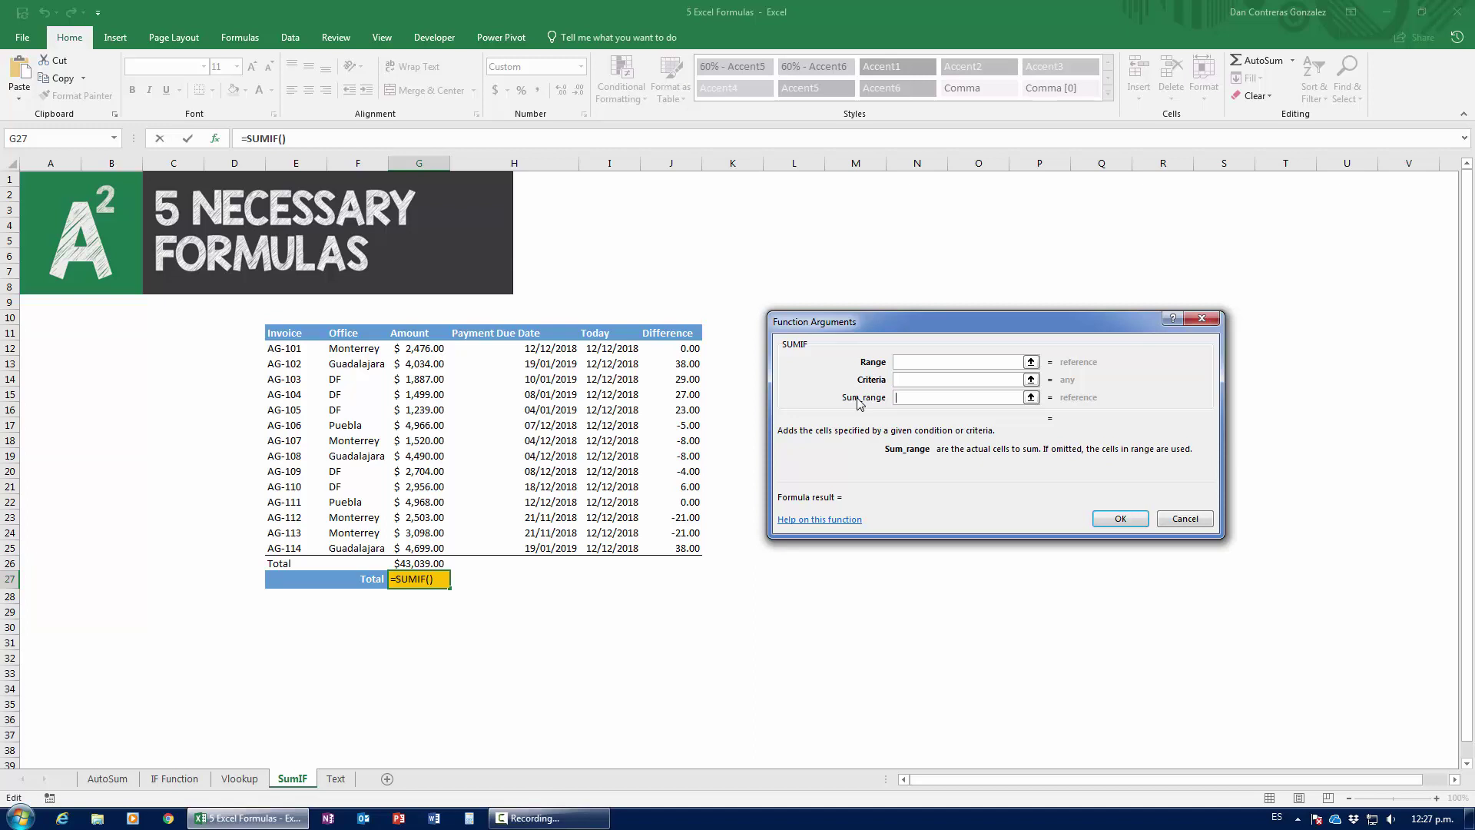
left_click(899, 363)
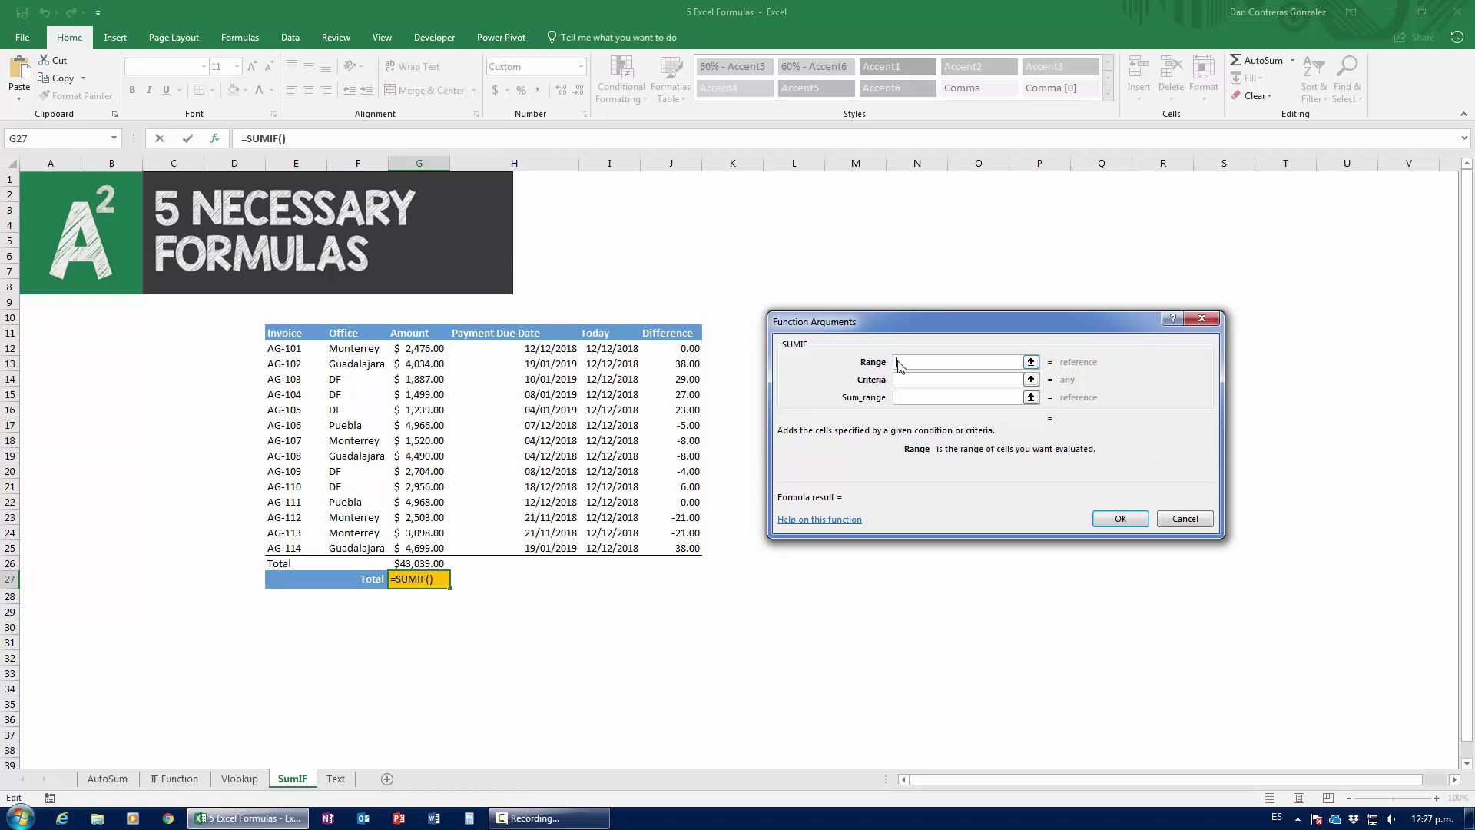
left_click(909, 399)
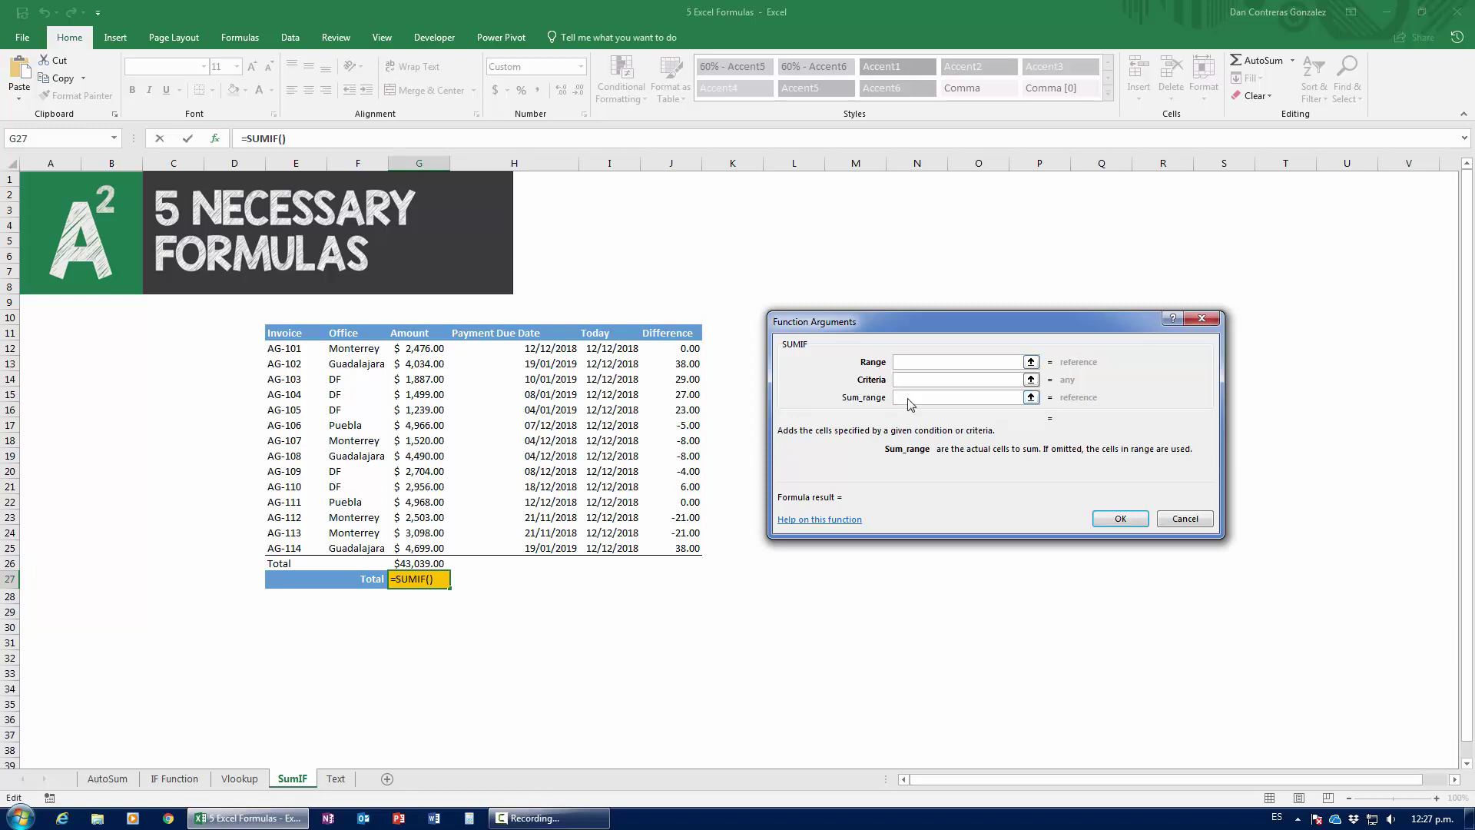
left_click(917, 363)
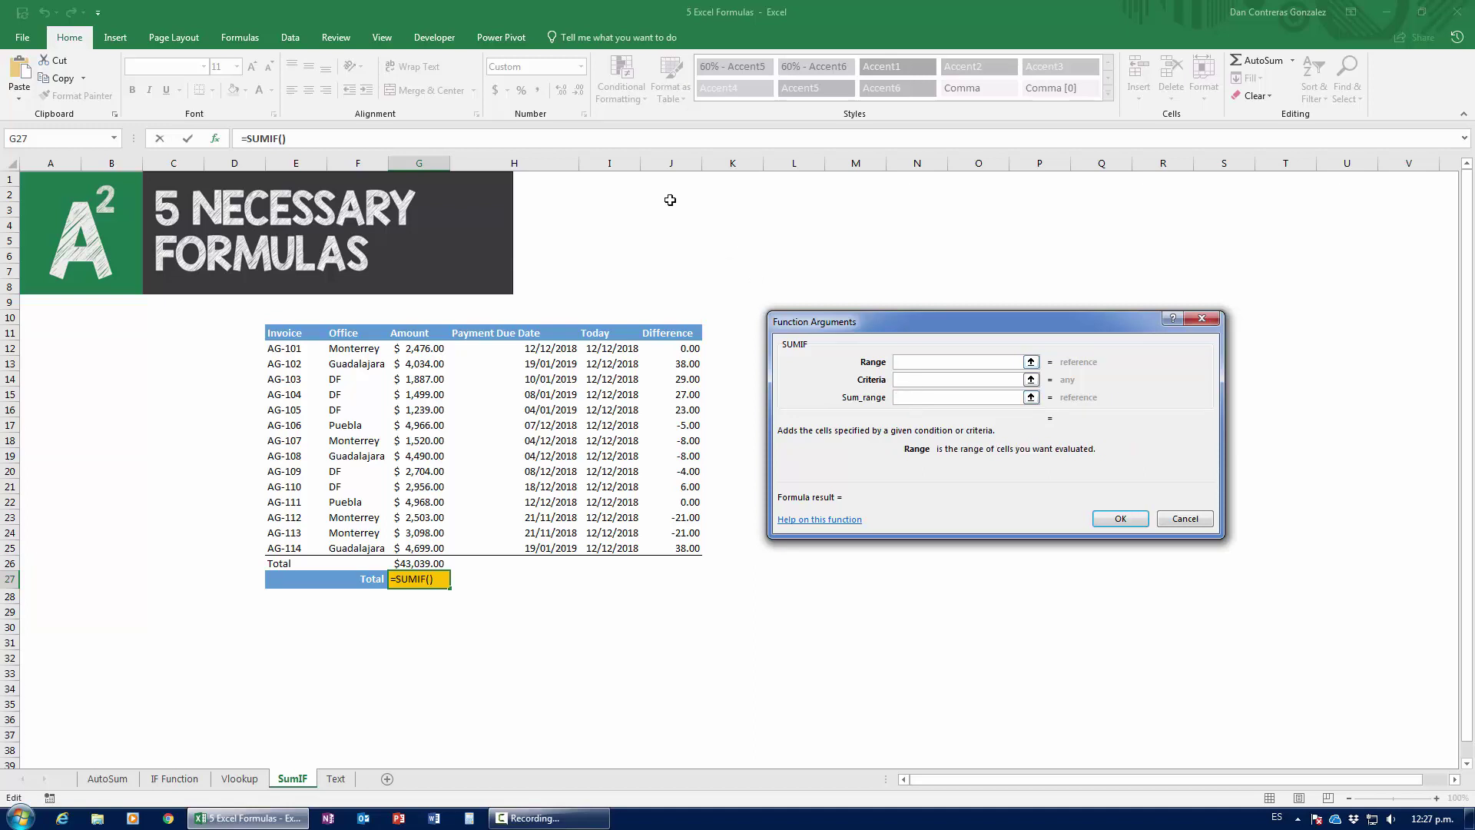
left_click(652, 161)
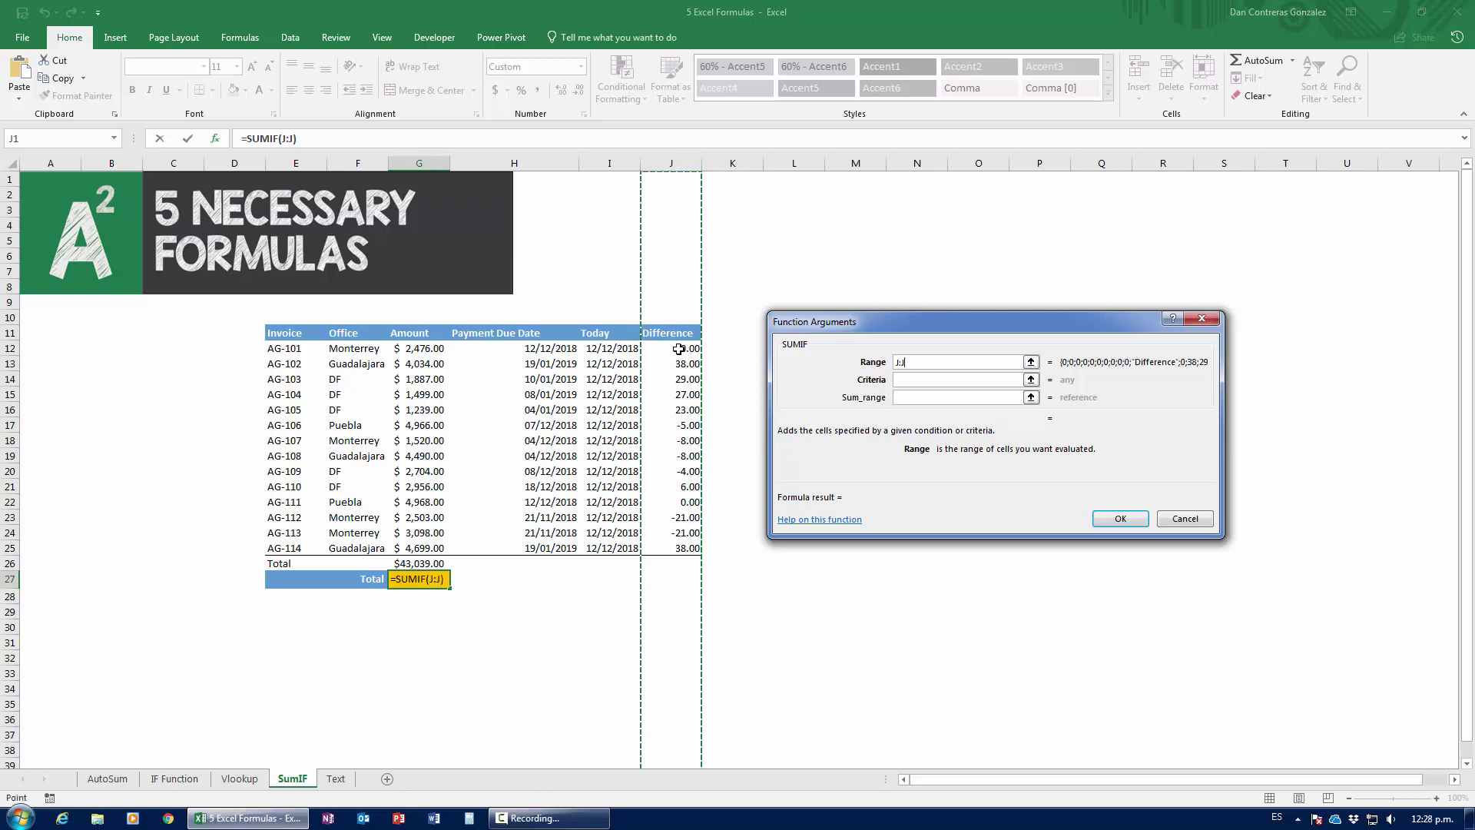
left_click_drag(673, 348, 668, 553)
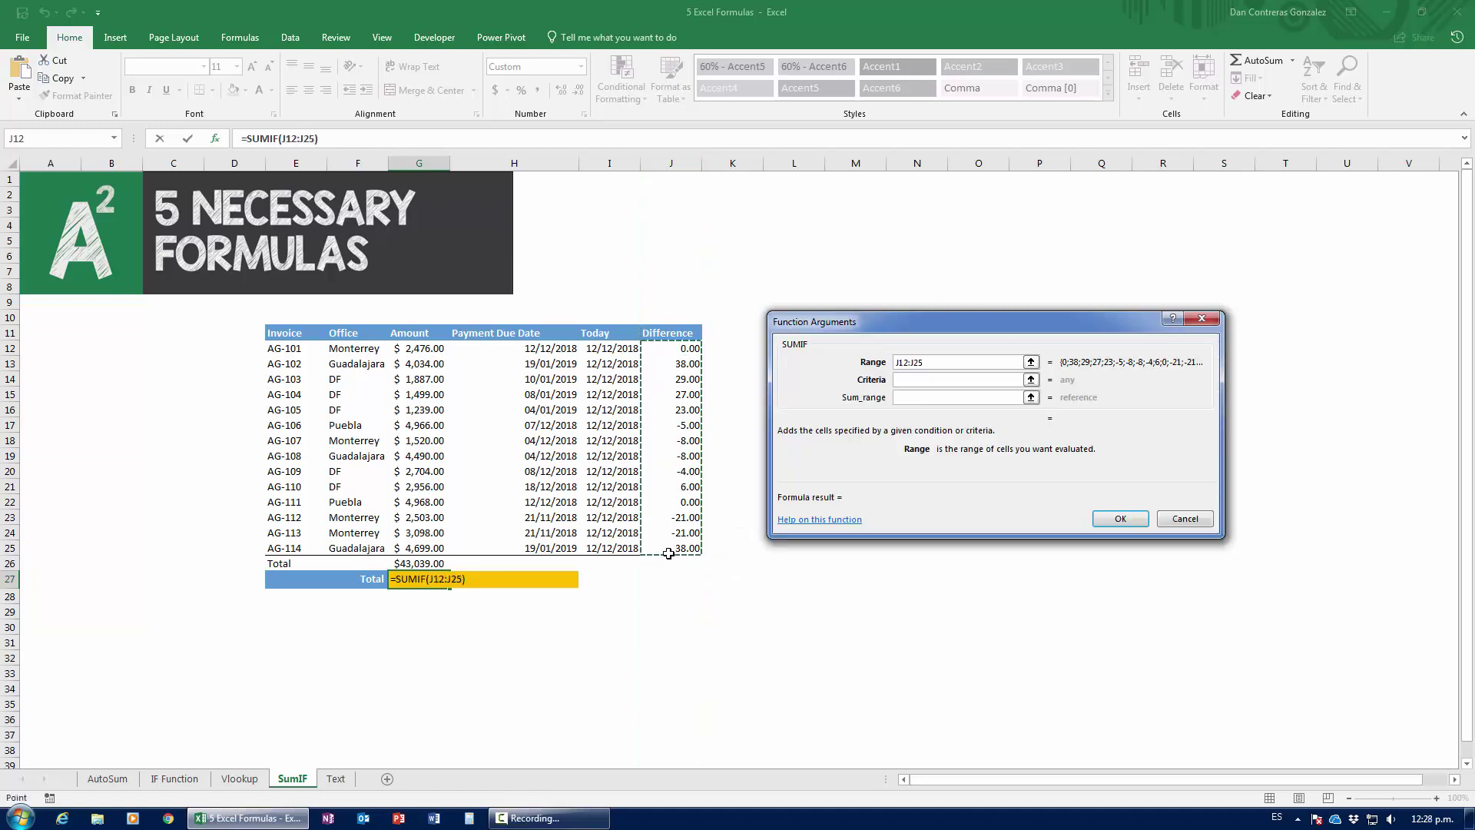
left_click(663, 164)
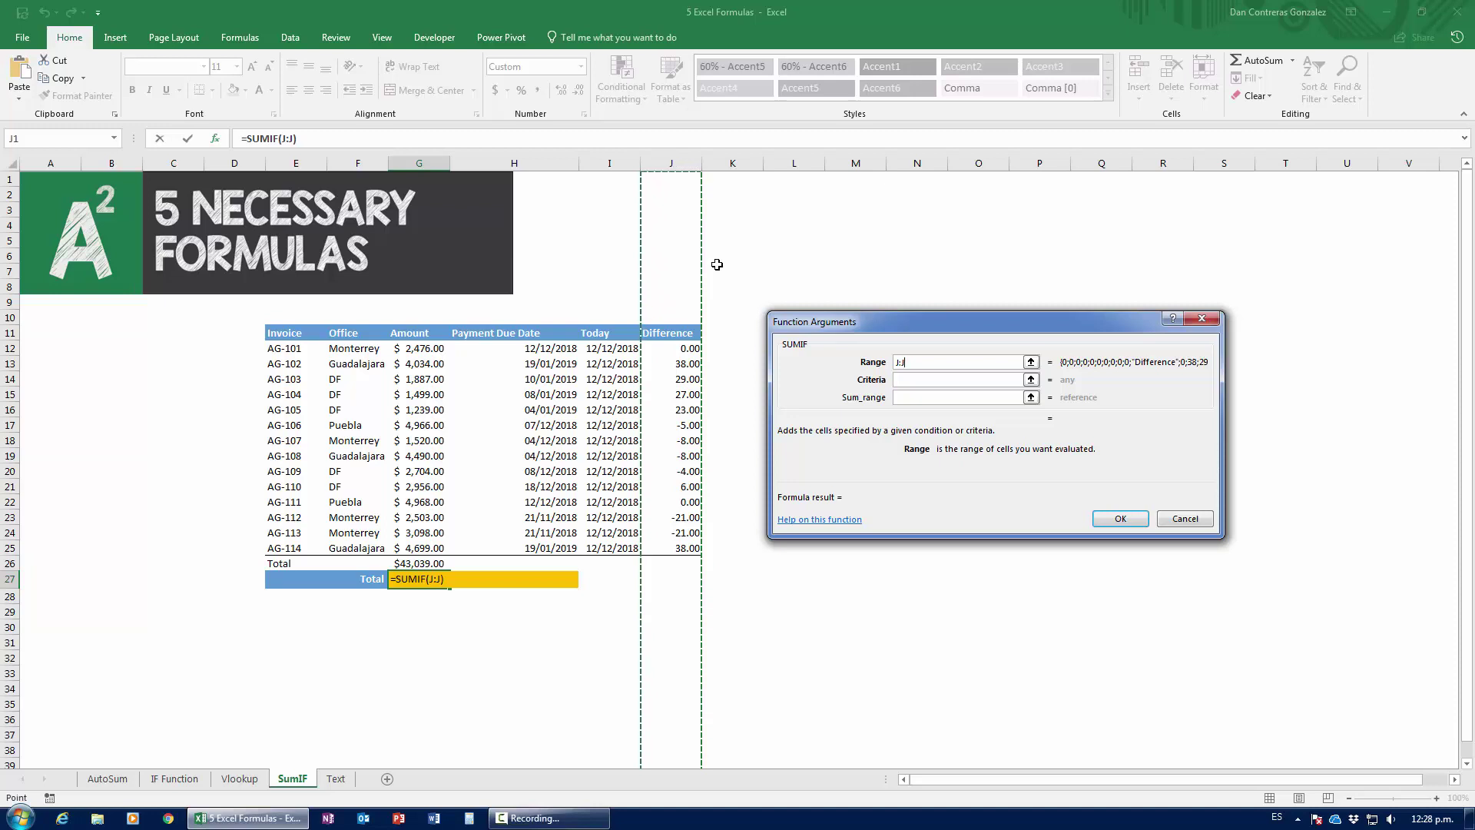
Set SUMIF's Criteria to "<0" so that only negative differences count
left_click(931, 379)
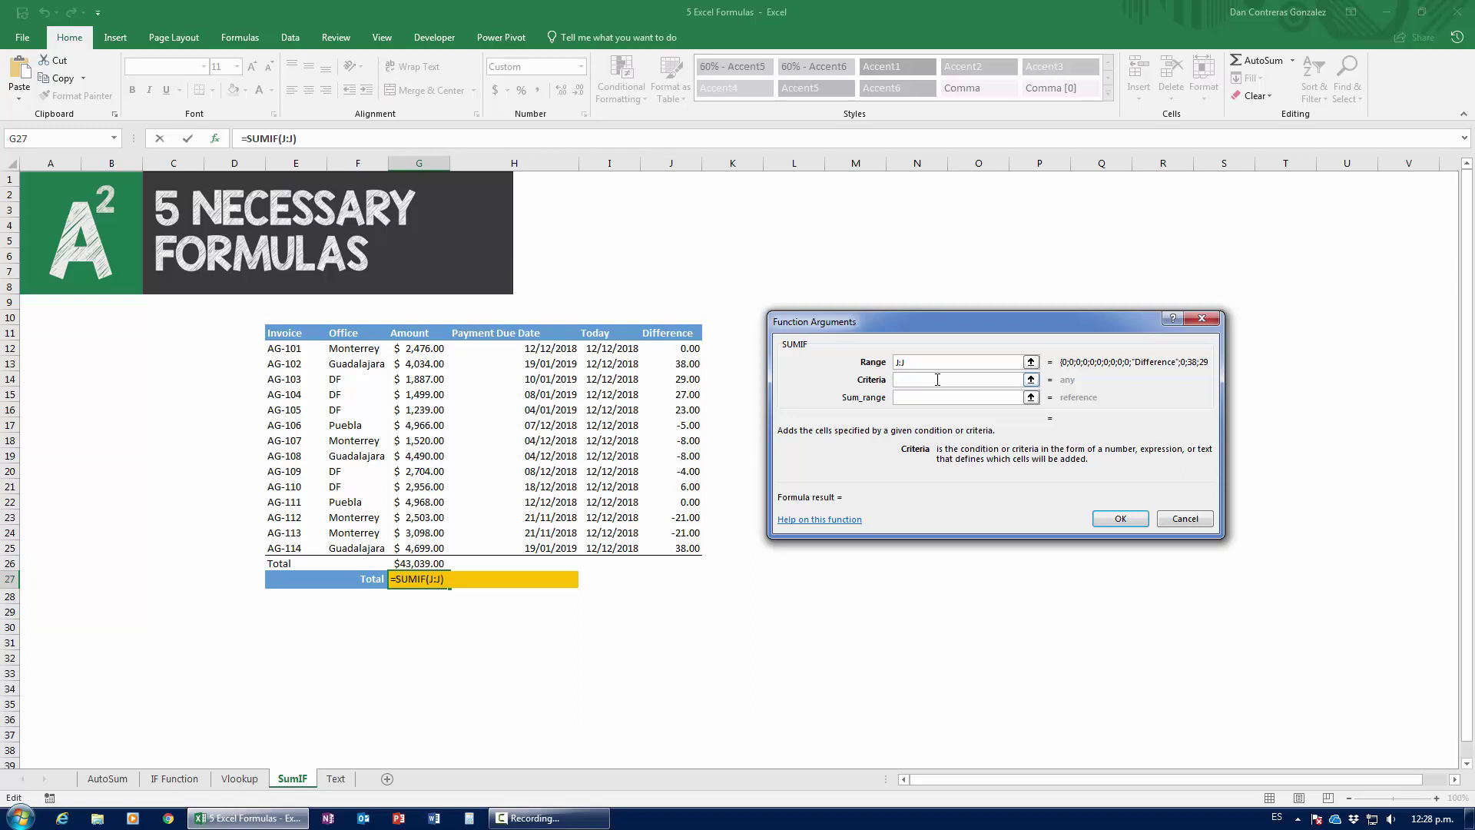
type("\"")
type("<0\"")
Set SUMIF's Sum_range to the entire Amount column, G:G, trying G12:G25 as an alternative, and complete the formula
left_click(926, 398)
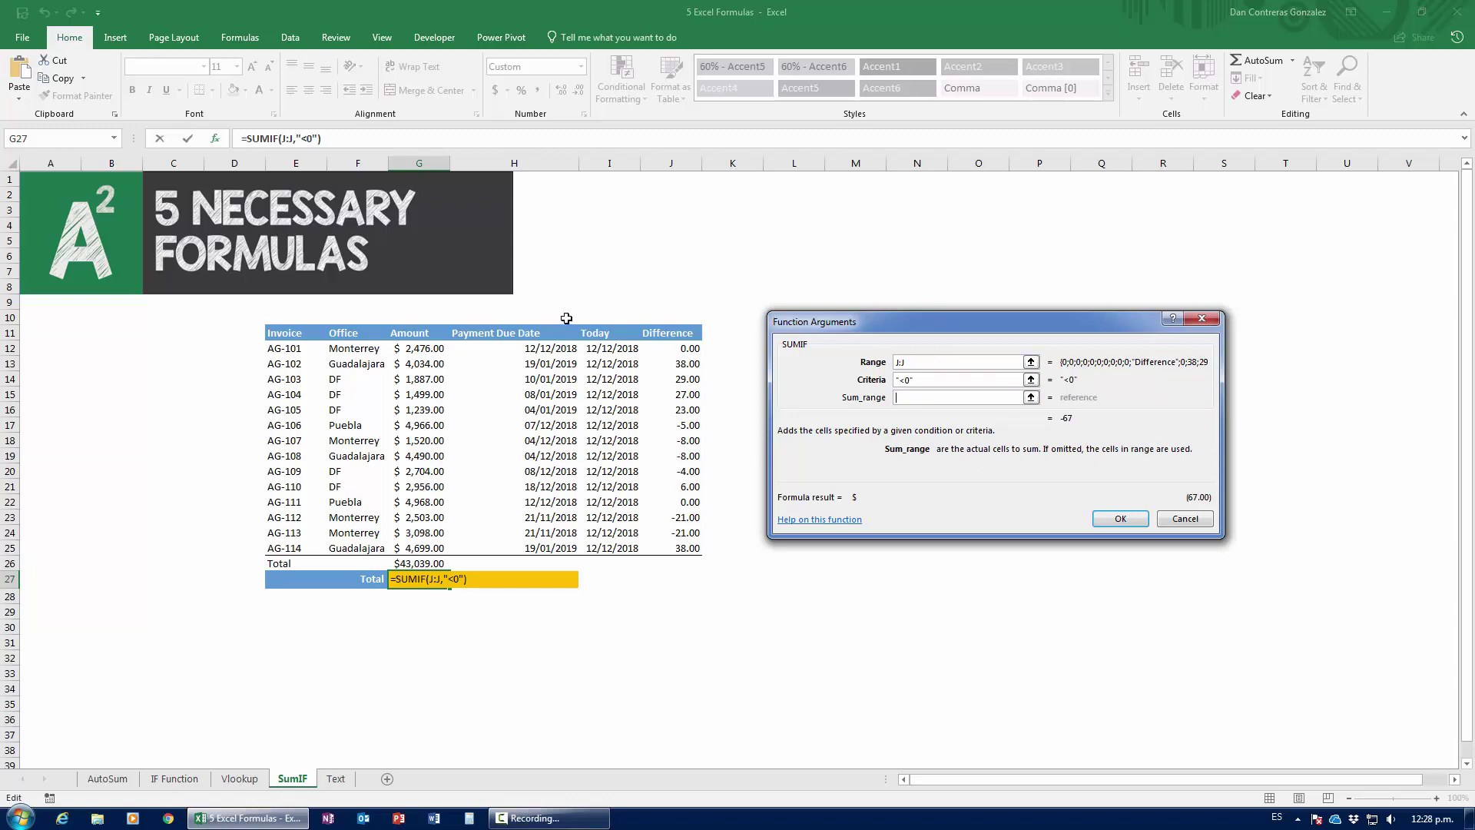
left_click(423, 163)
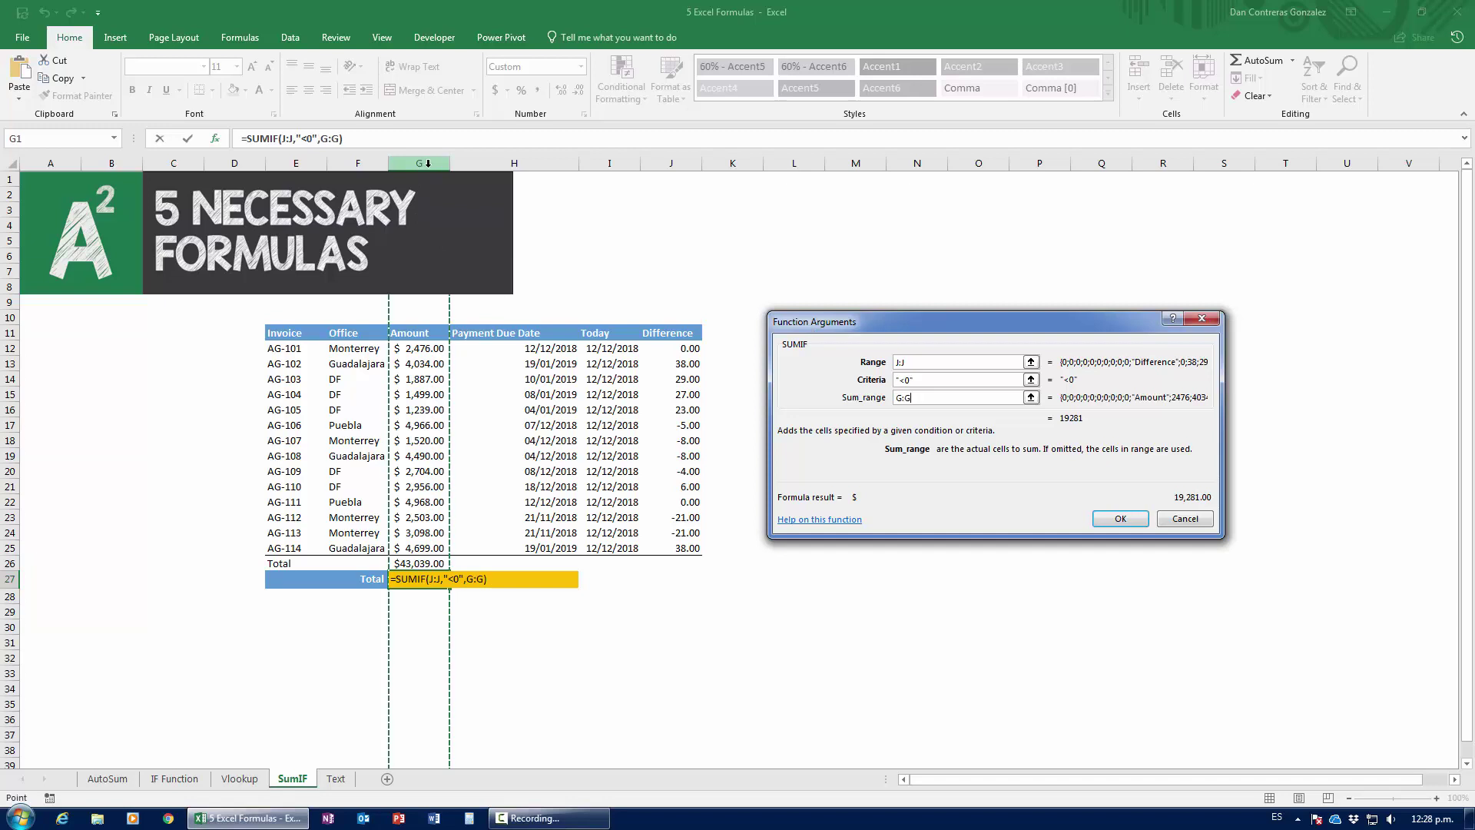
left_click_drag(419, 349, 433, 547)
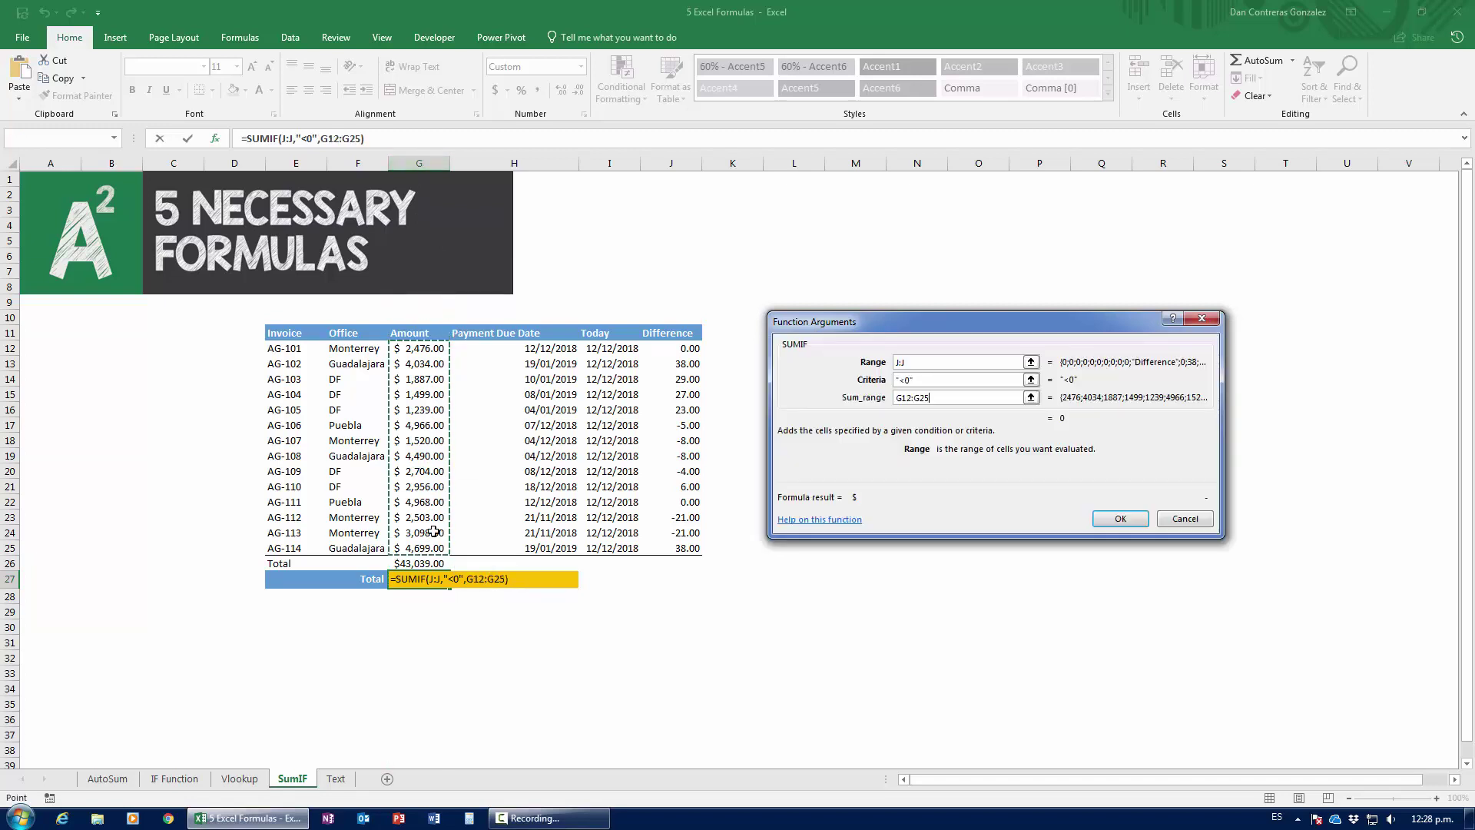
left_click(416, 162)
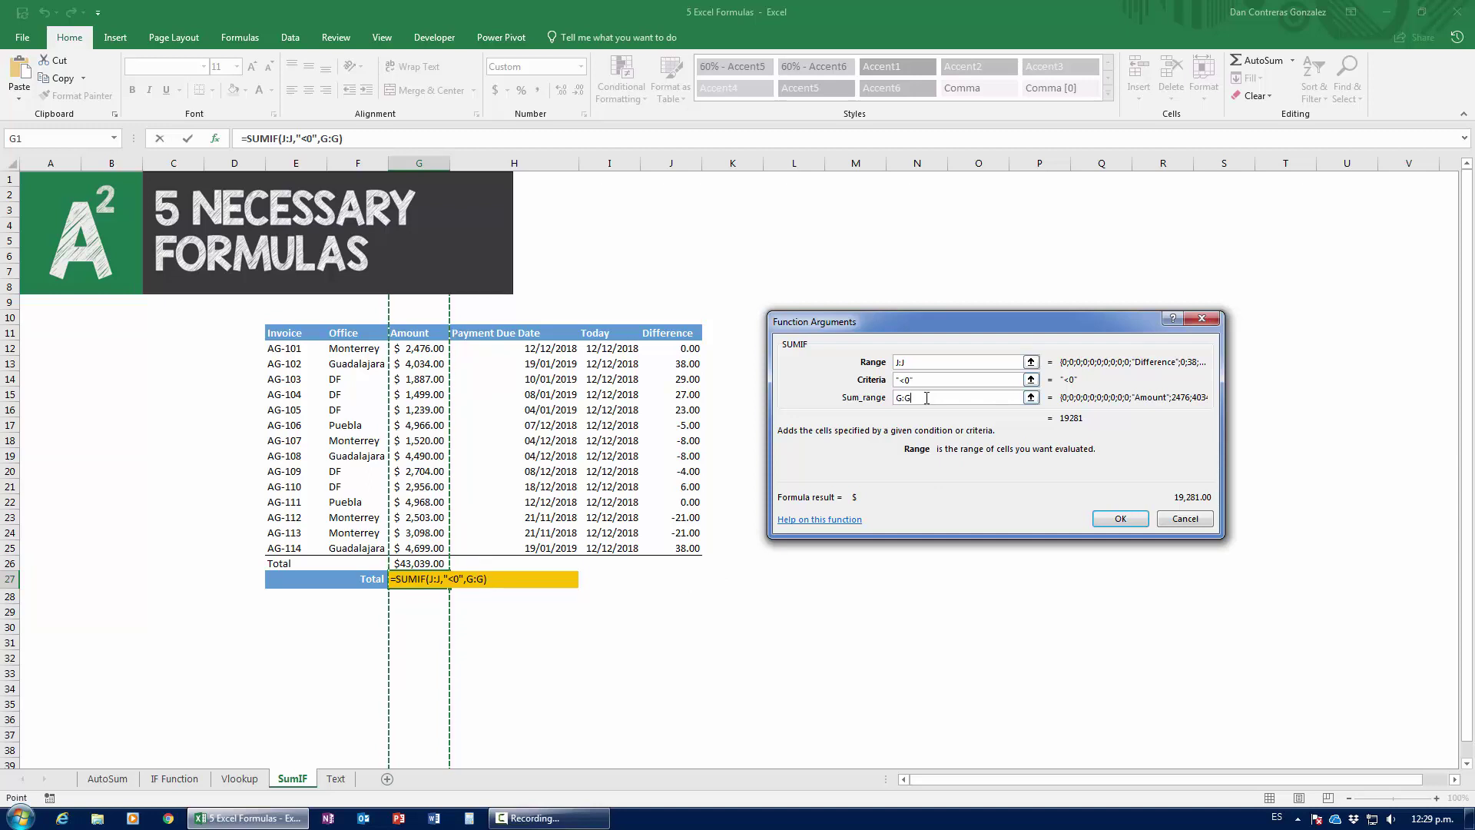
left_click(1120, 518)
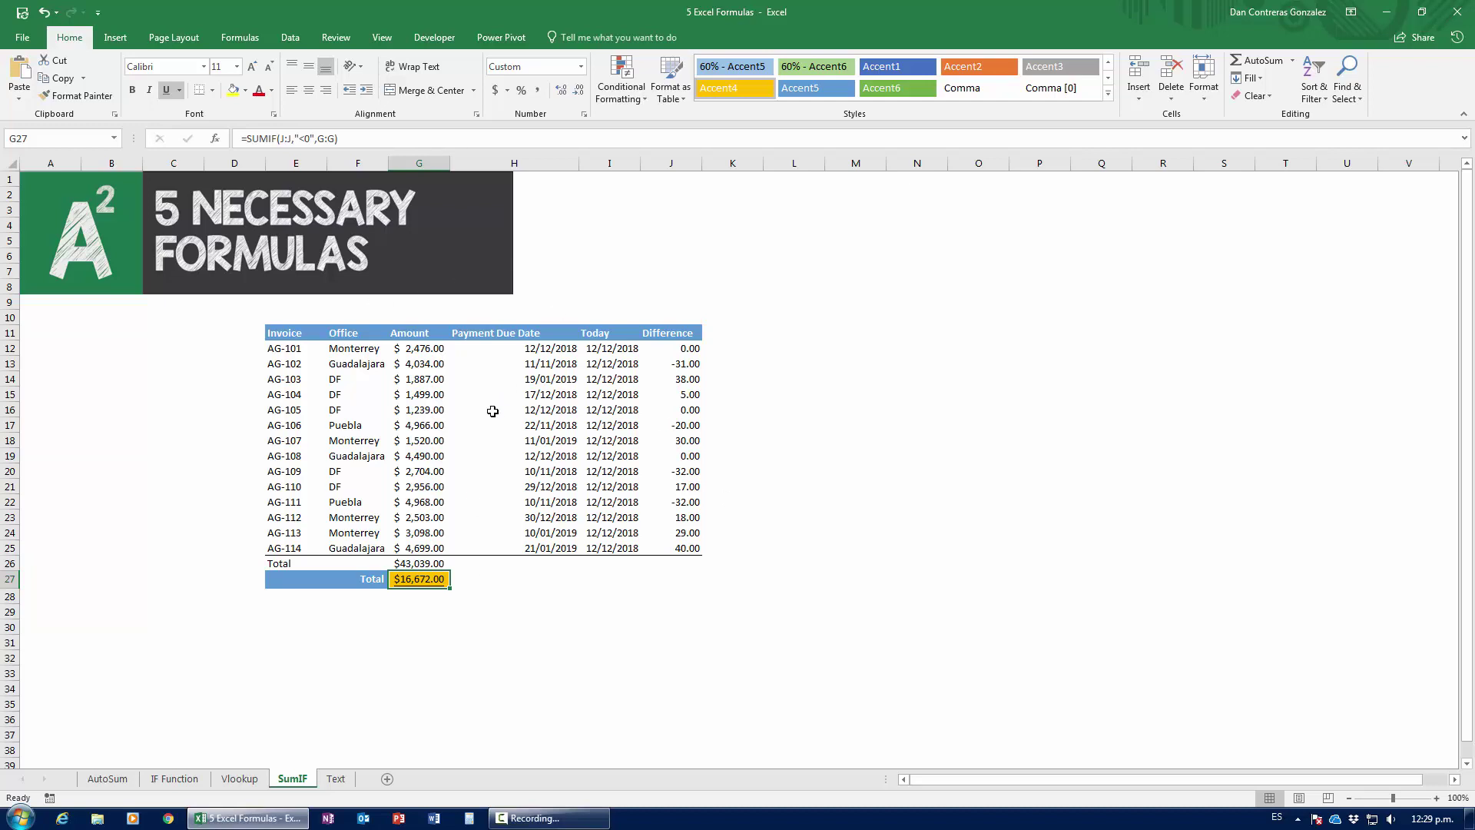
Inspect the formulas in Difference cell J16 and Payment Due Date cell H20, and review the SUMIF arguments of Total cell G27
left_click(668, 412)
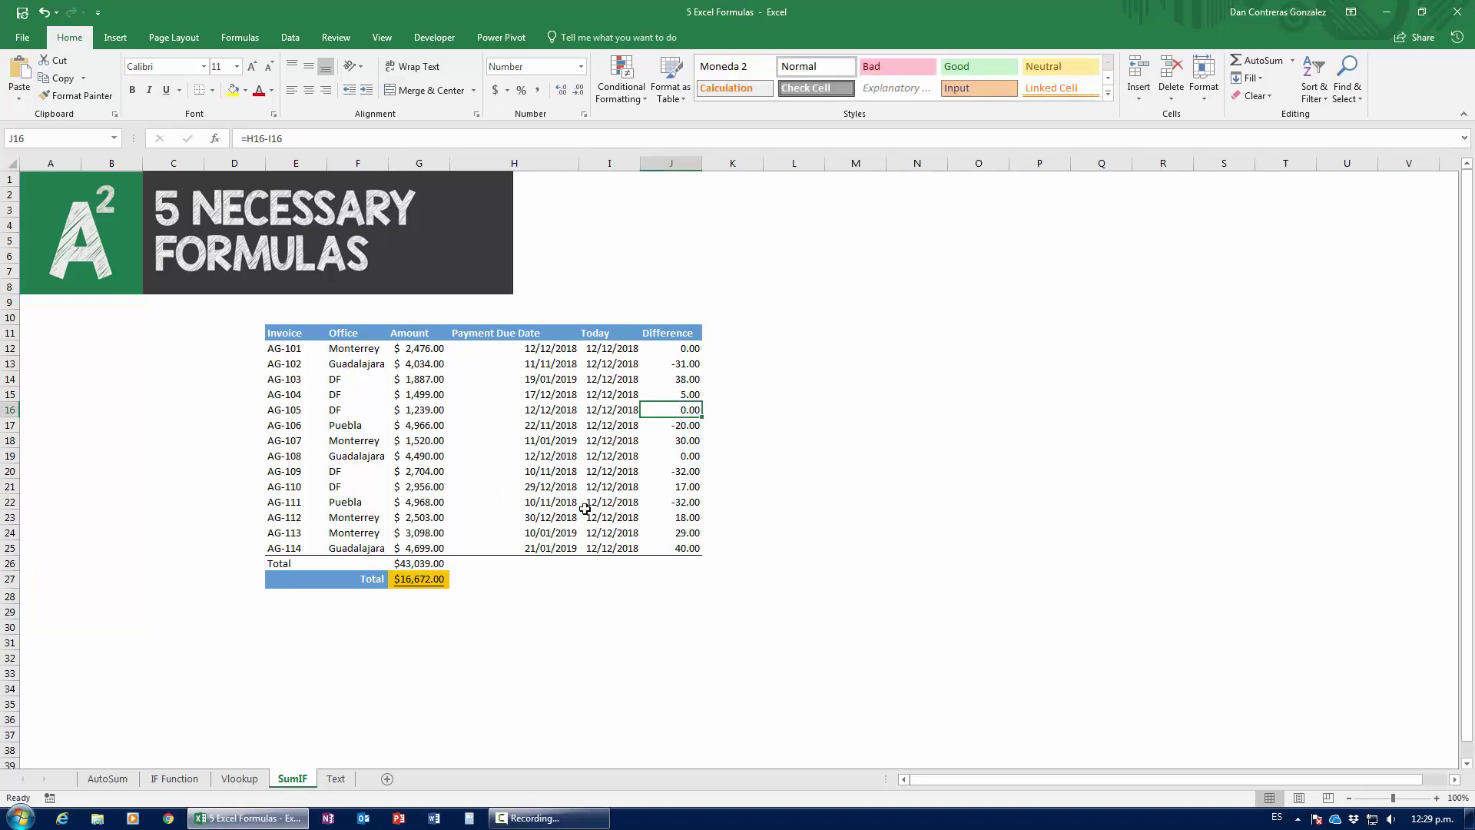
left_click(544, 475)
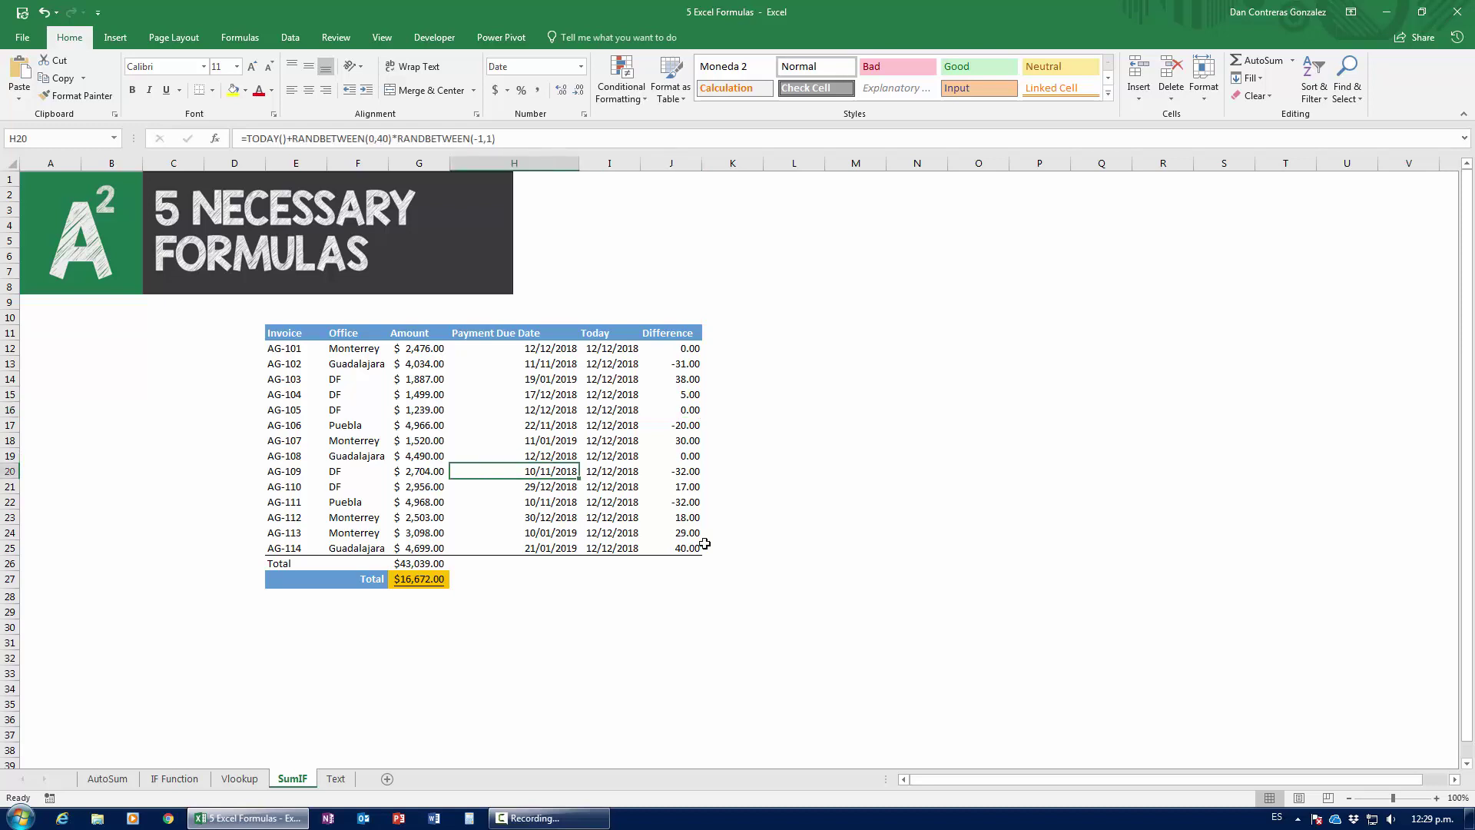
left_click(410, 583)
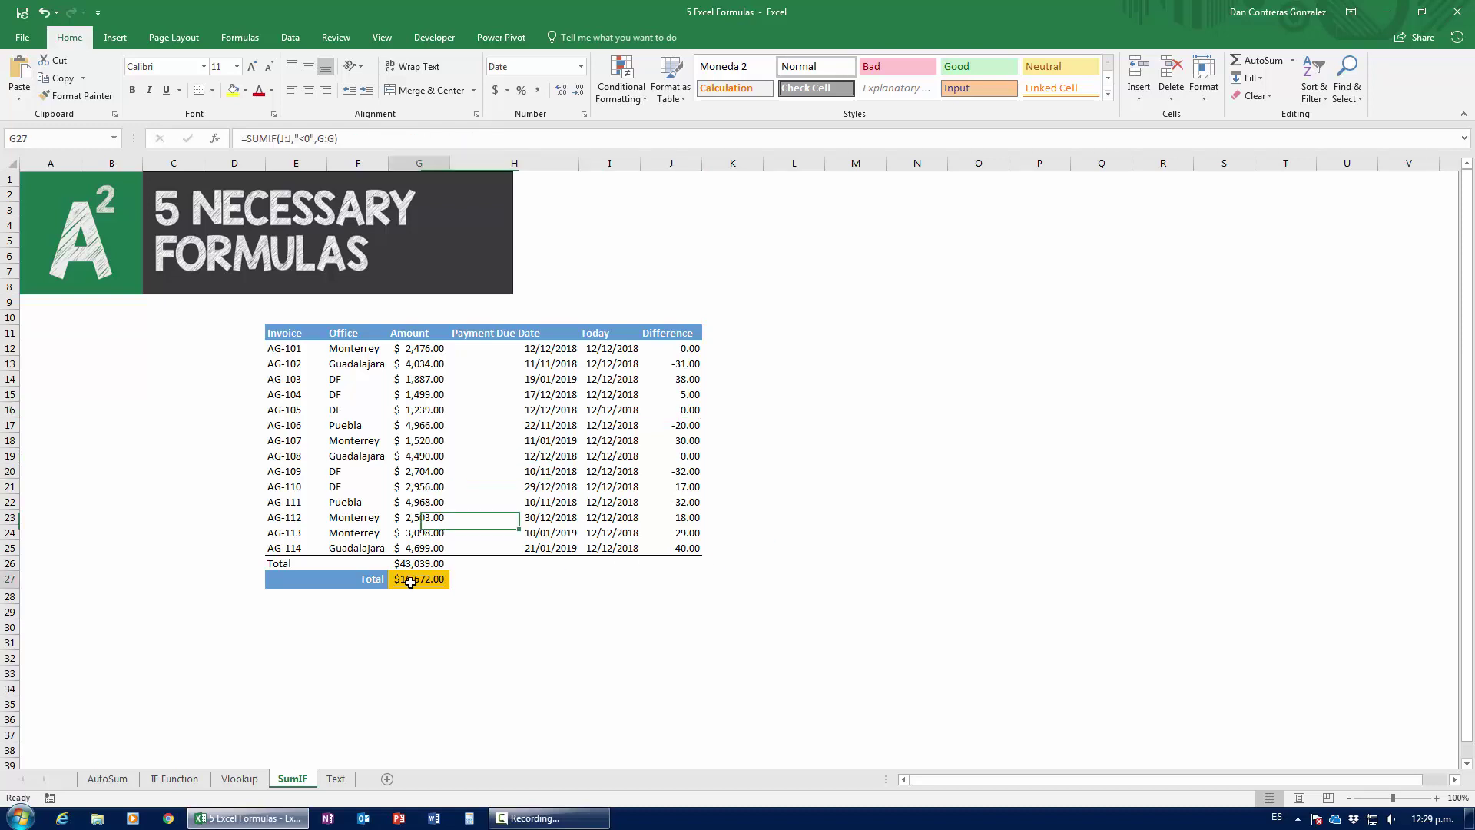
key("F2")
key("shift+F3")
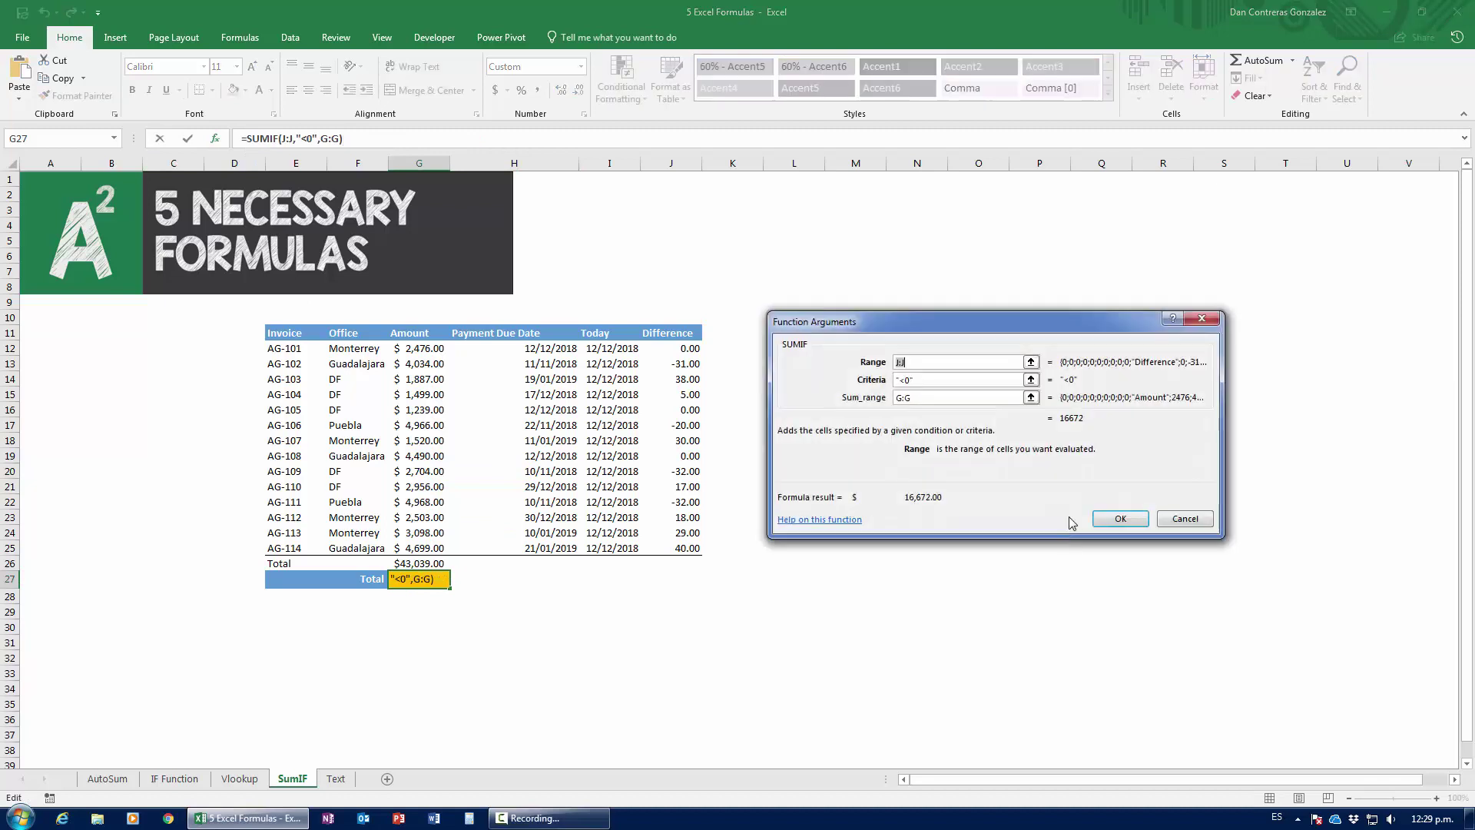
left_click(1161, 518)
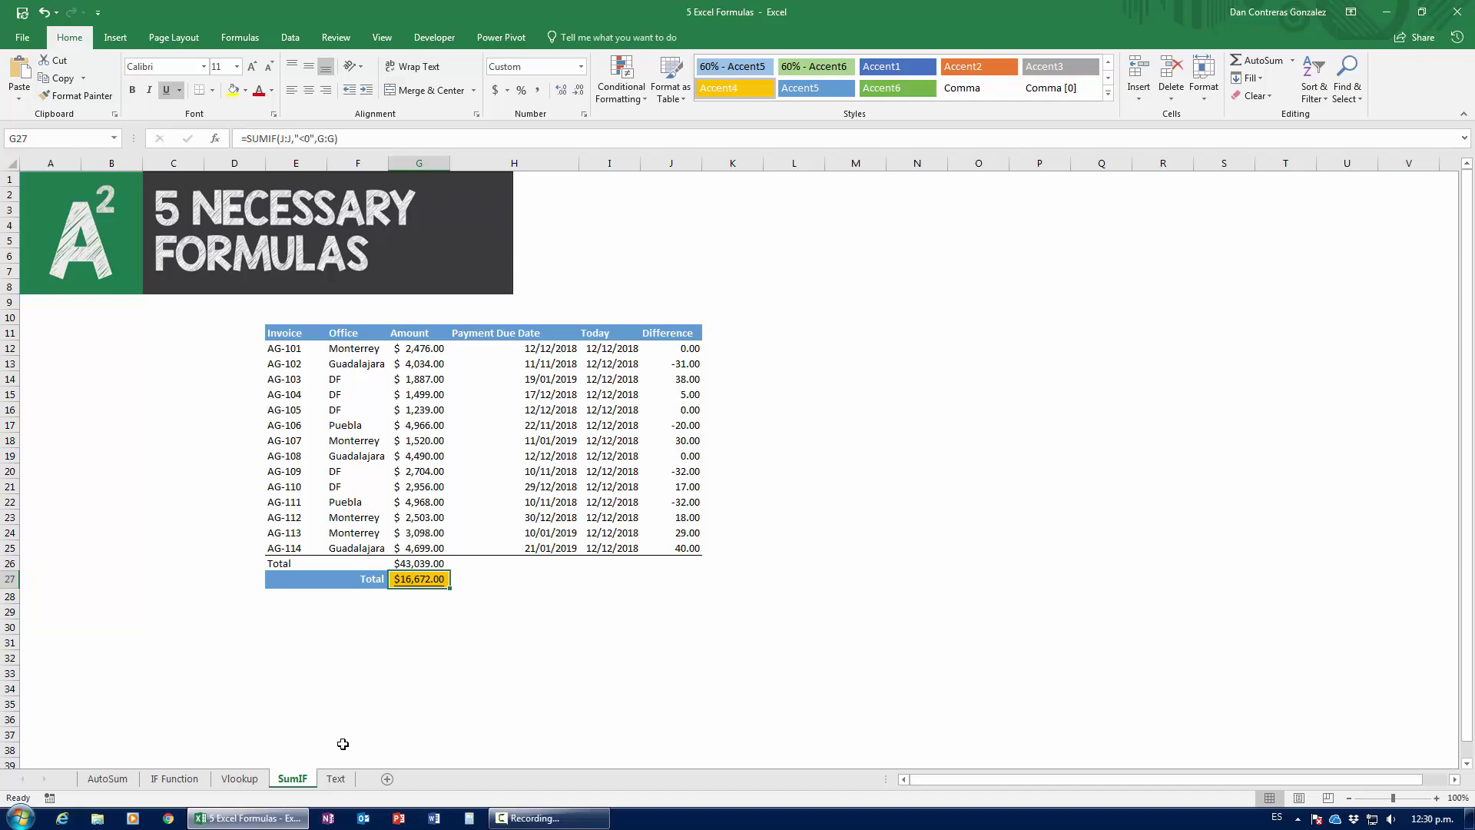
On the Text sheet, start a TEXT formula in Day cell C13 and open its function arguments, placed beside the date table
left_click(335, 779)
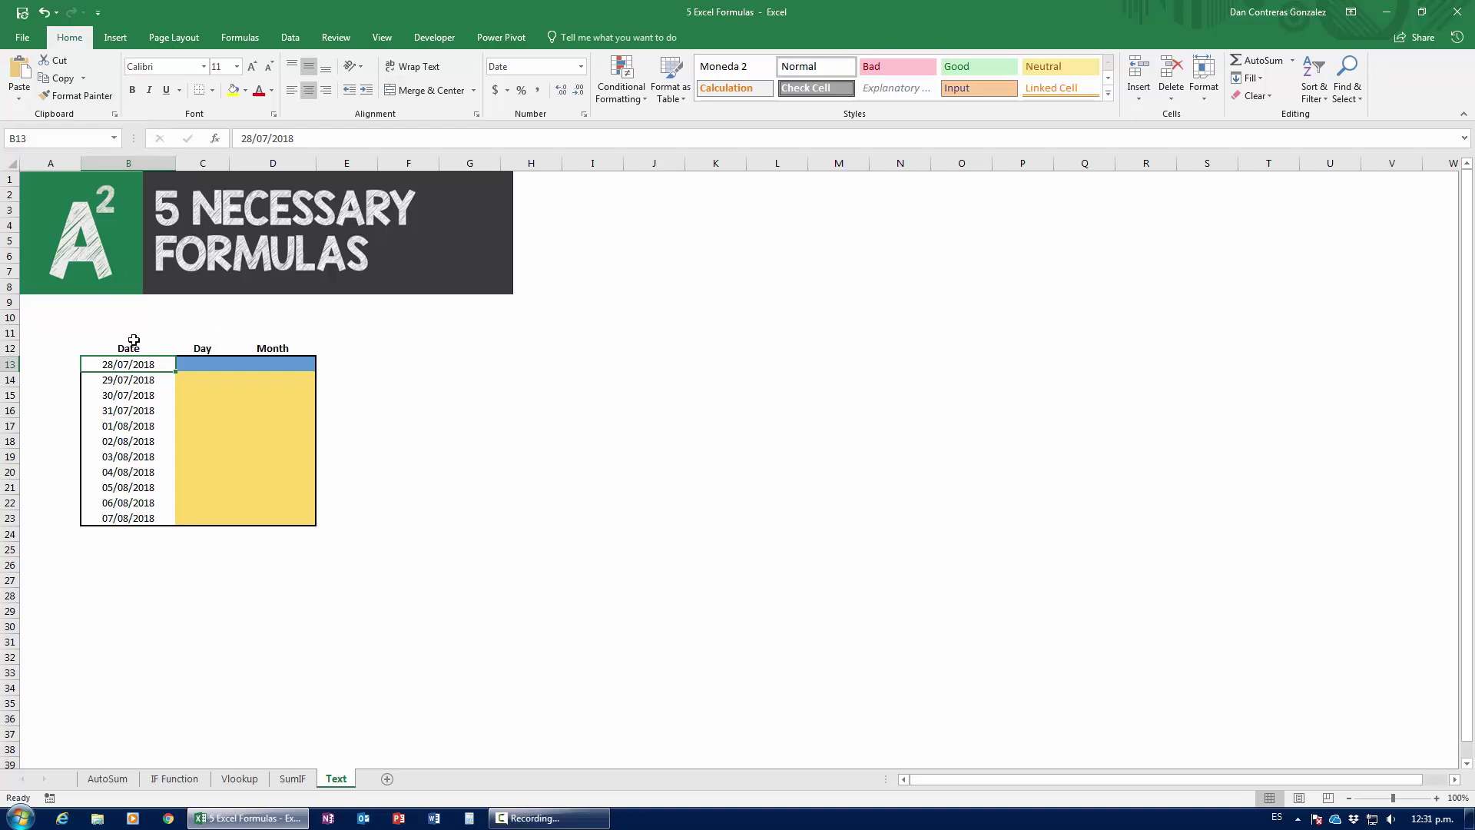
key("Tab")
type("=")
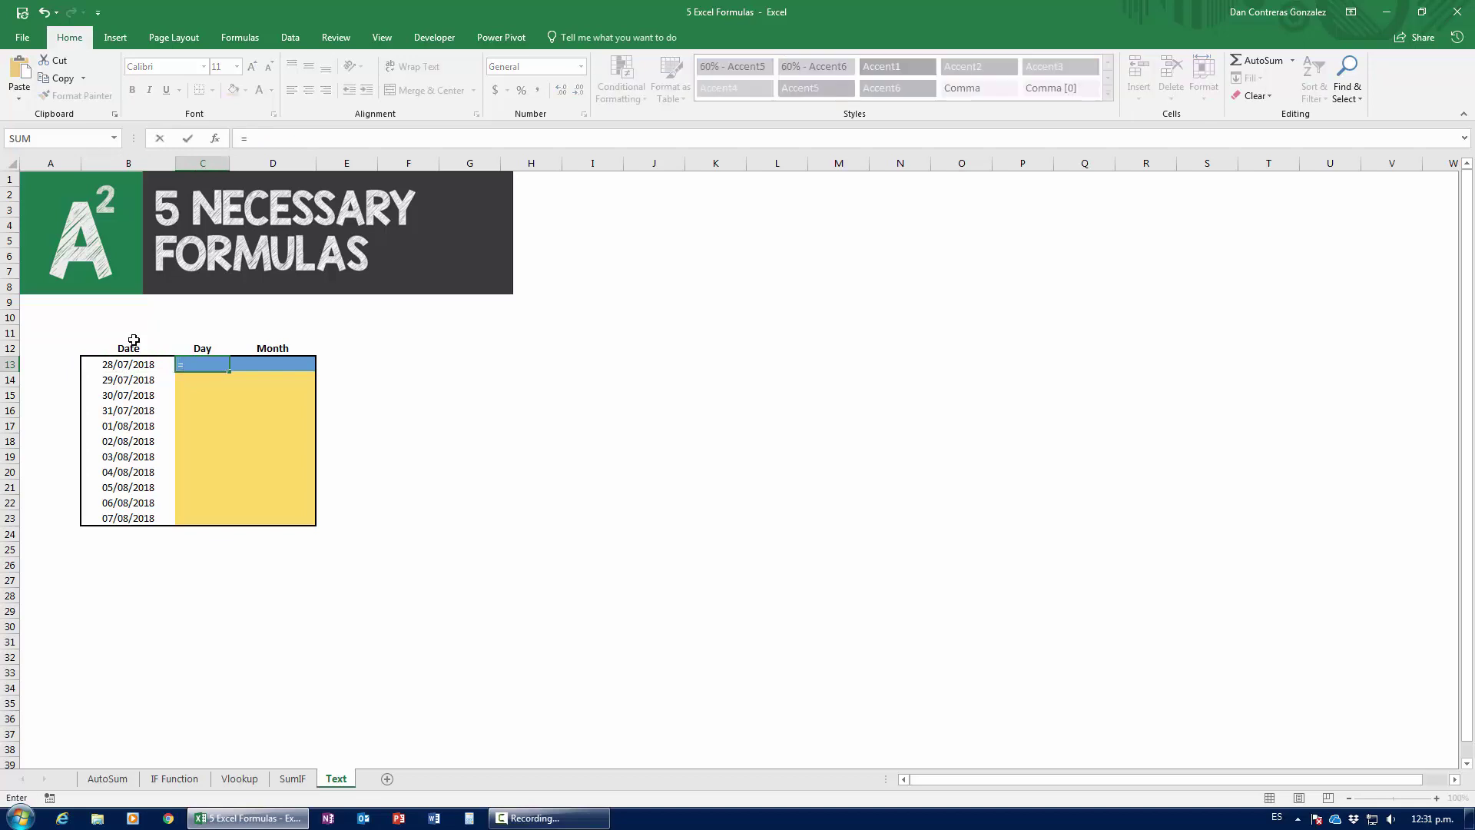
type("tex")
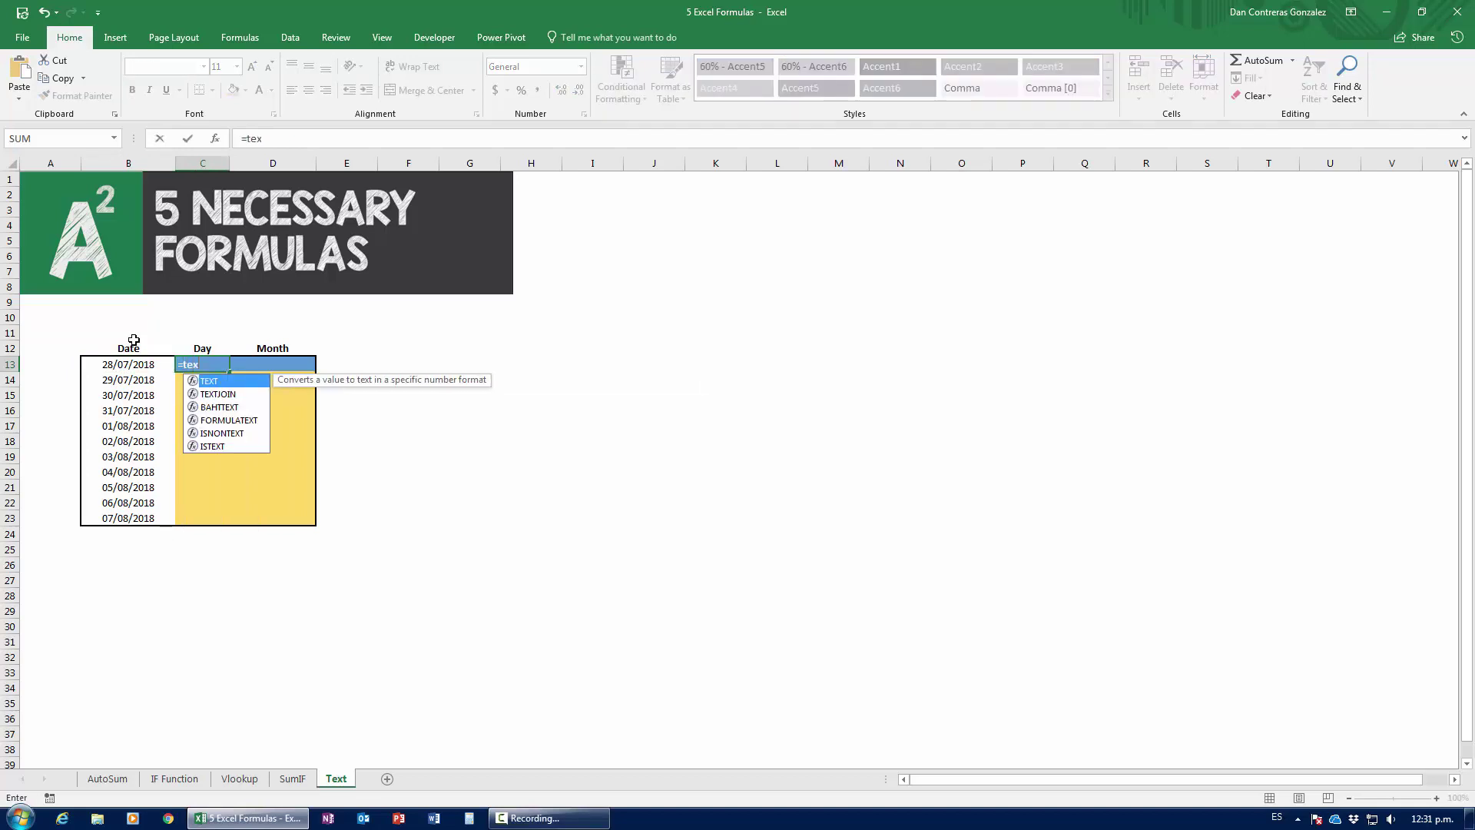
type("t")
key("Tab")
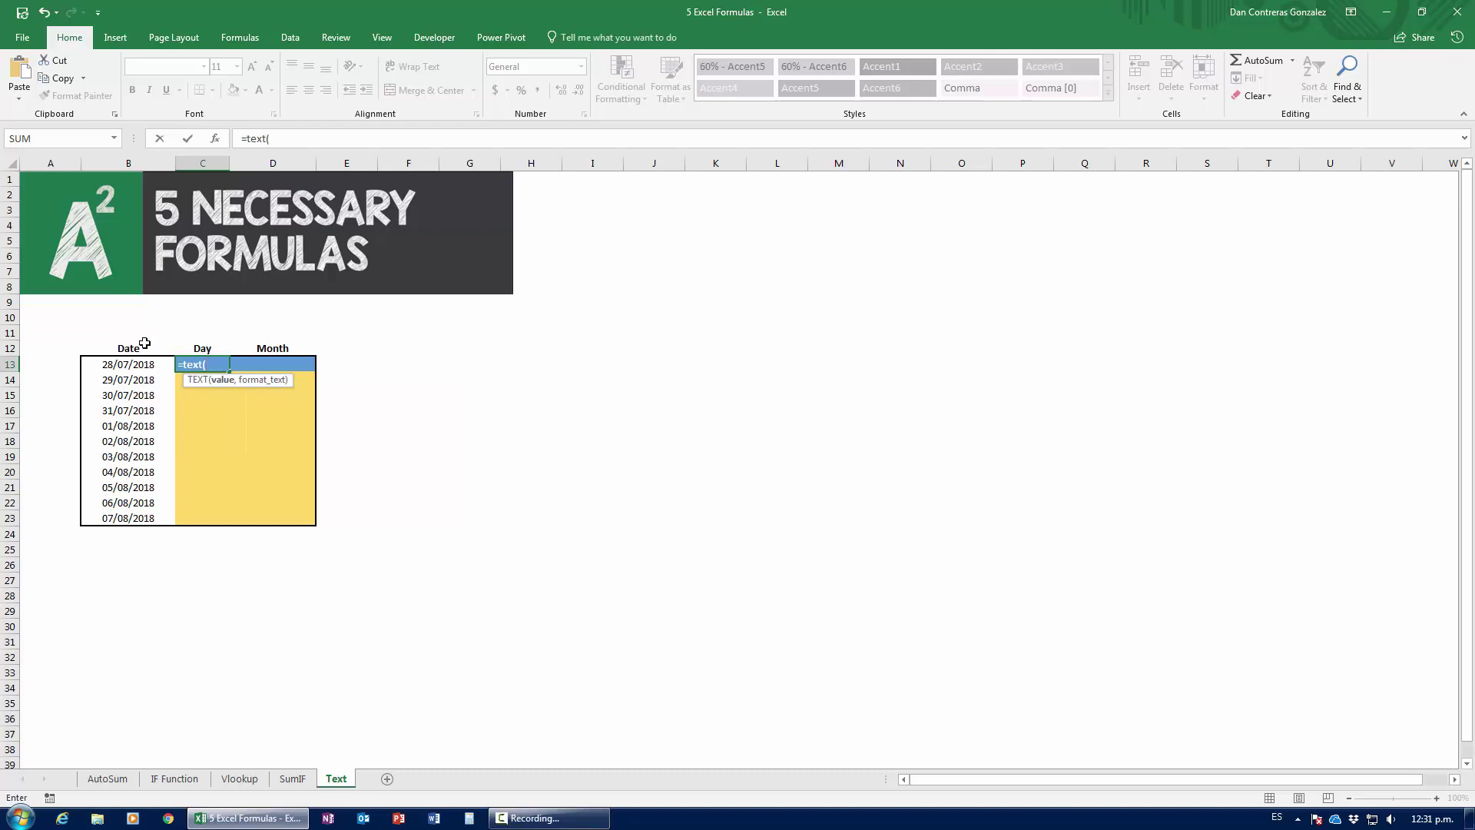
type(")")
left_click(215, 139)
left_click_drag(874, 344, 442, 356)
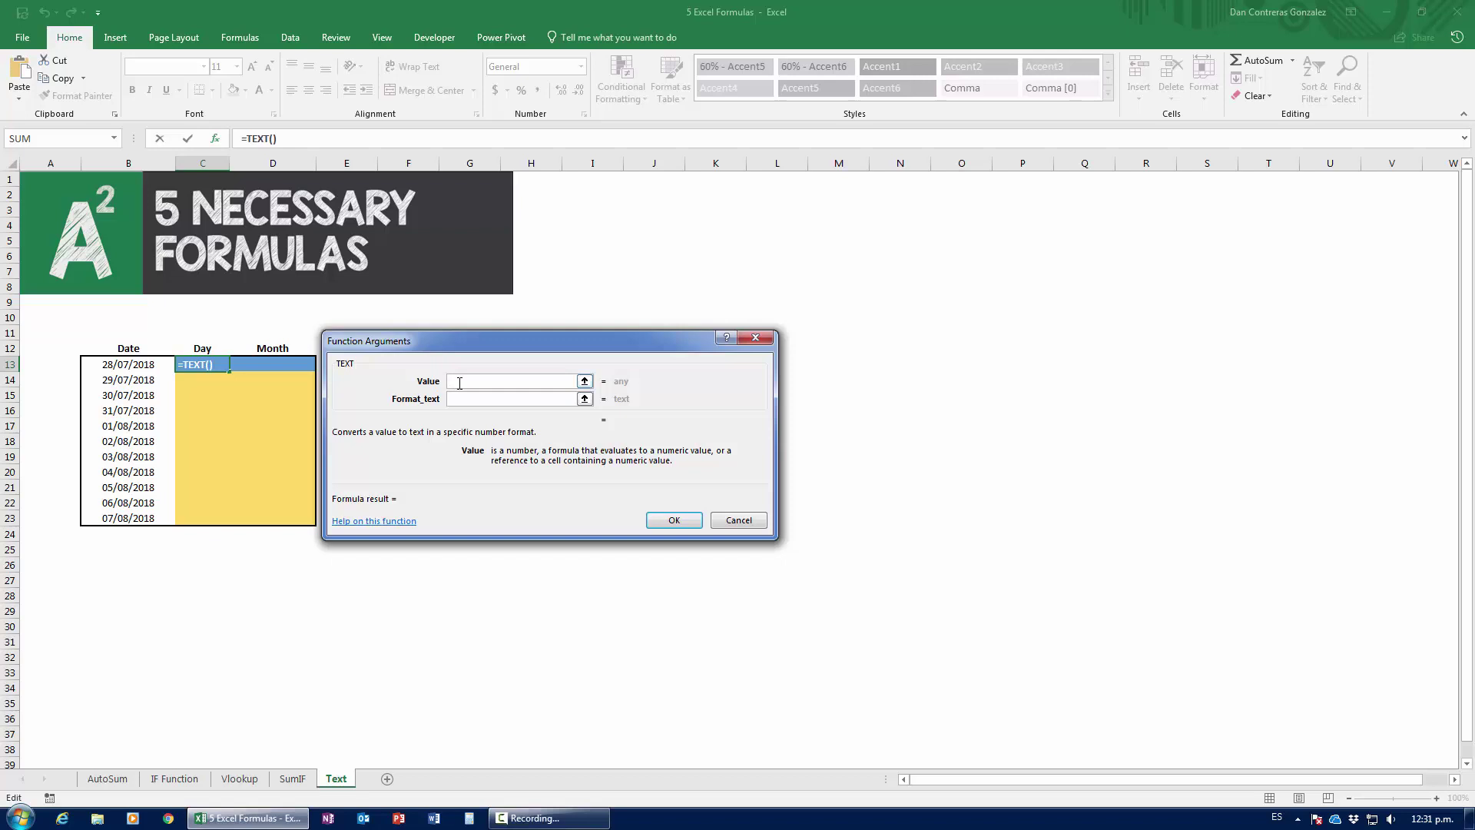
Complete the Day formula with Value B13 and Format_text "dddd"
left_click(131, 365)
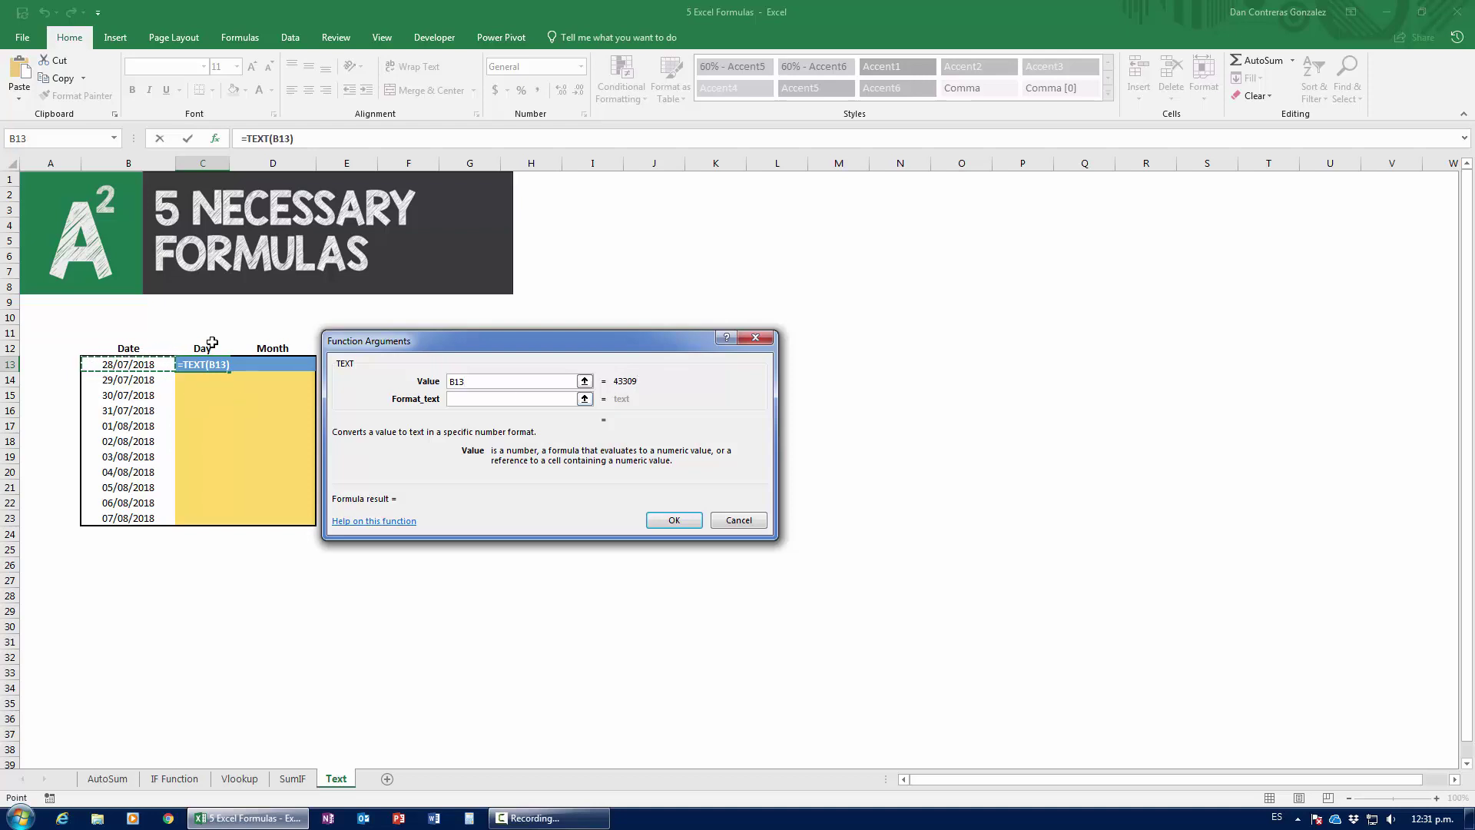
key("Tab")
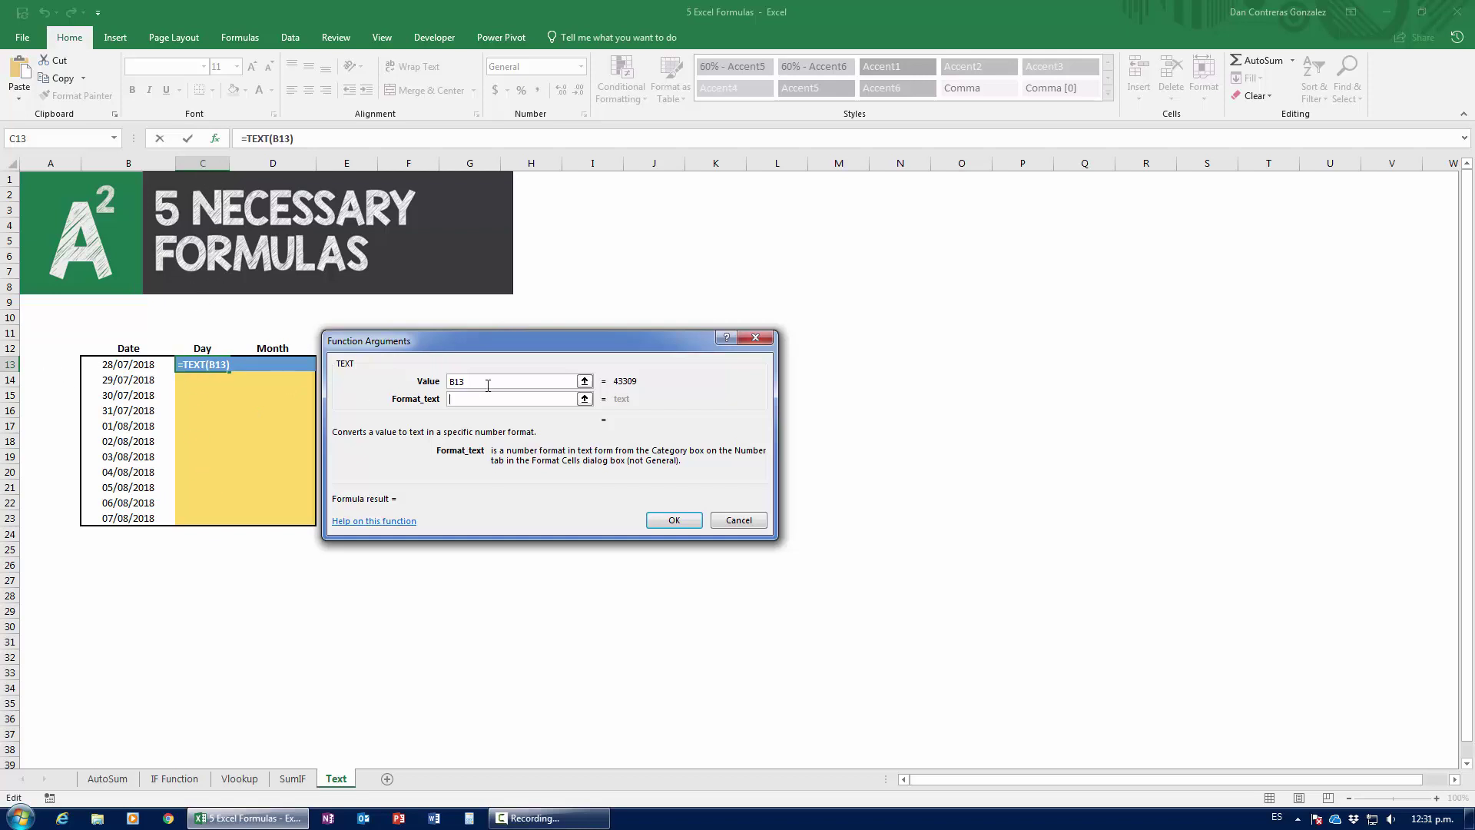
type("\"dddd\"")
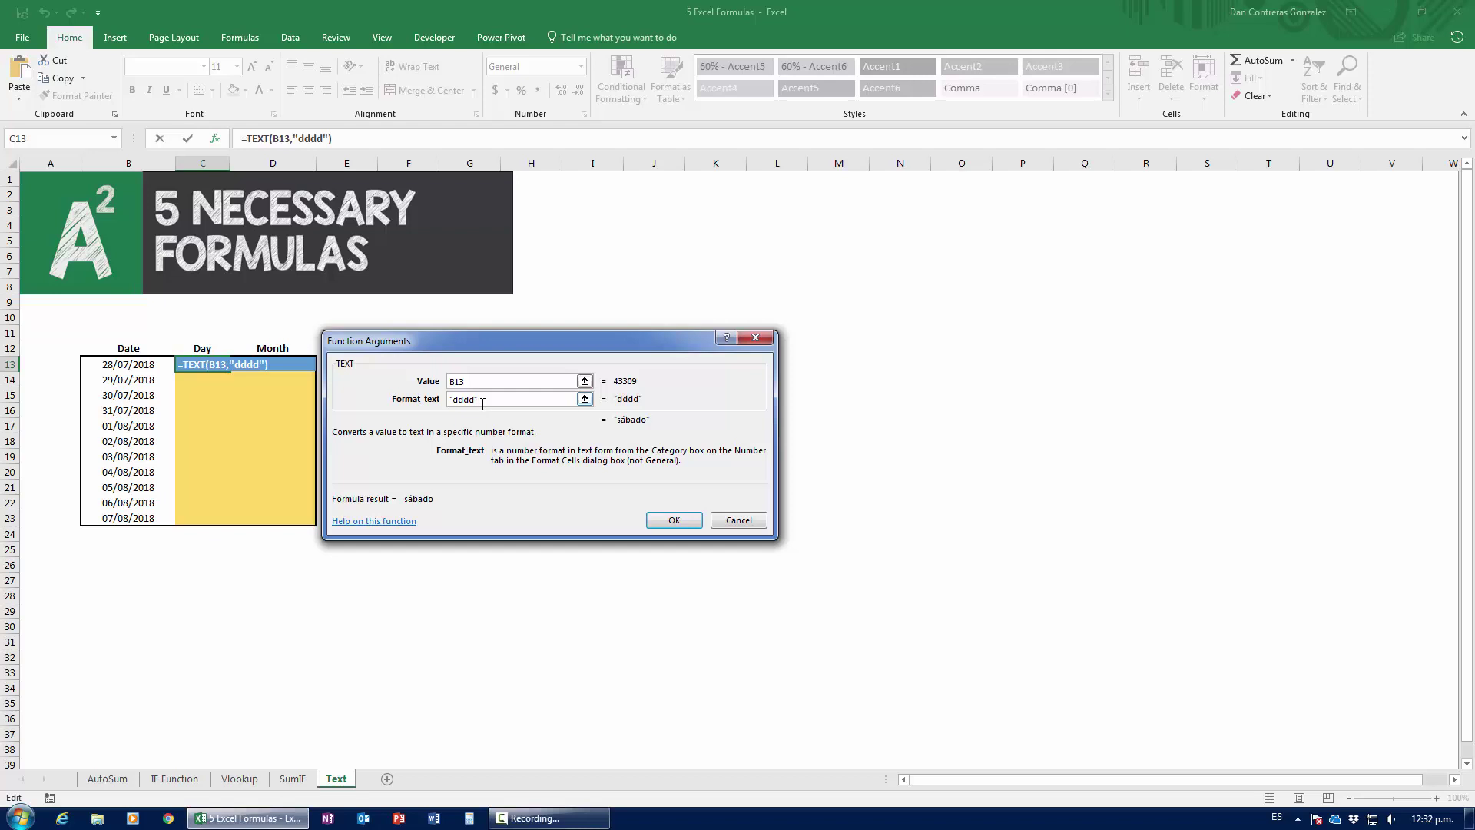
key("BackSpace")
key("BackSpace")
type("dd")
left_click(651, 520)
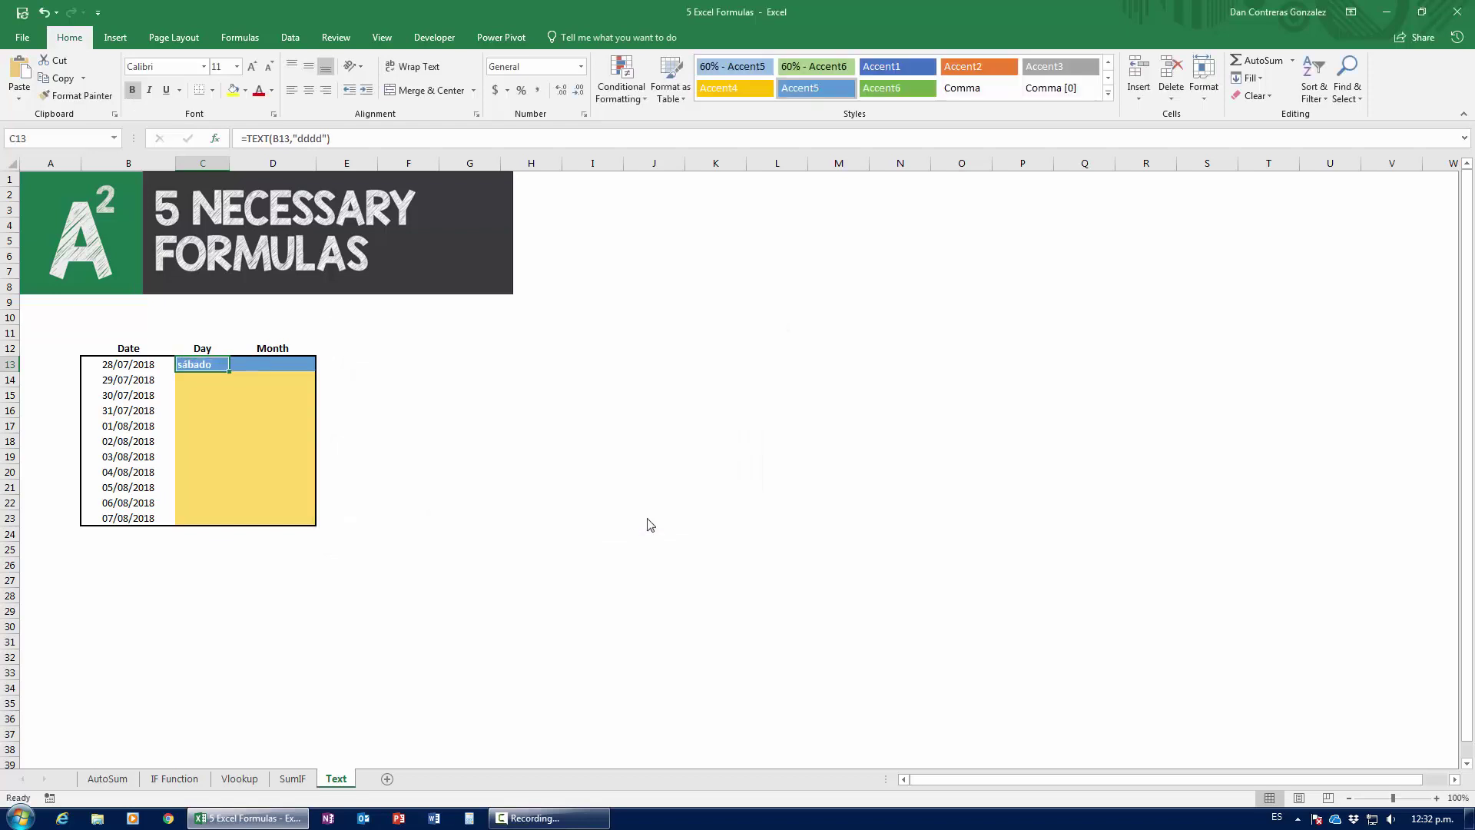
Start a TEXT formula in Month cell D13 and open its function arguments
left_click(272, 364)
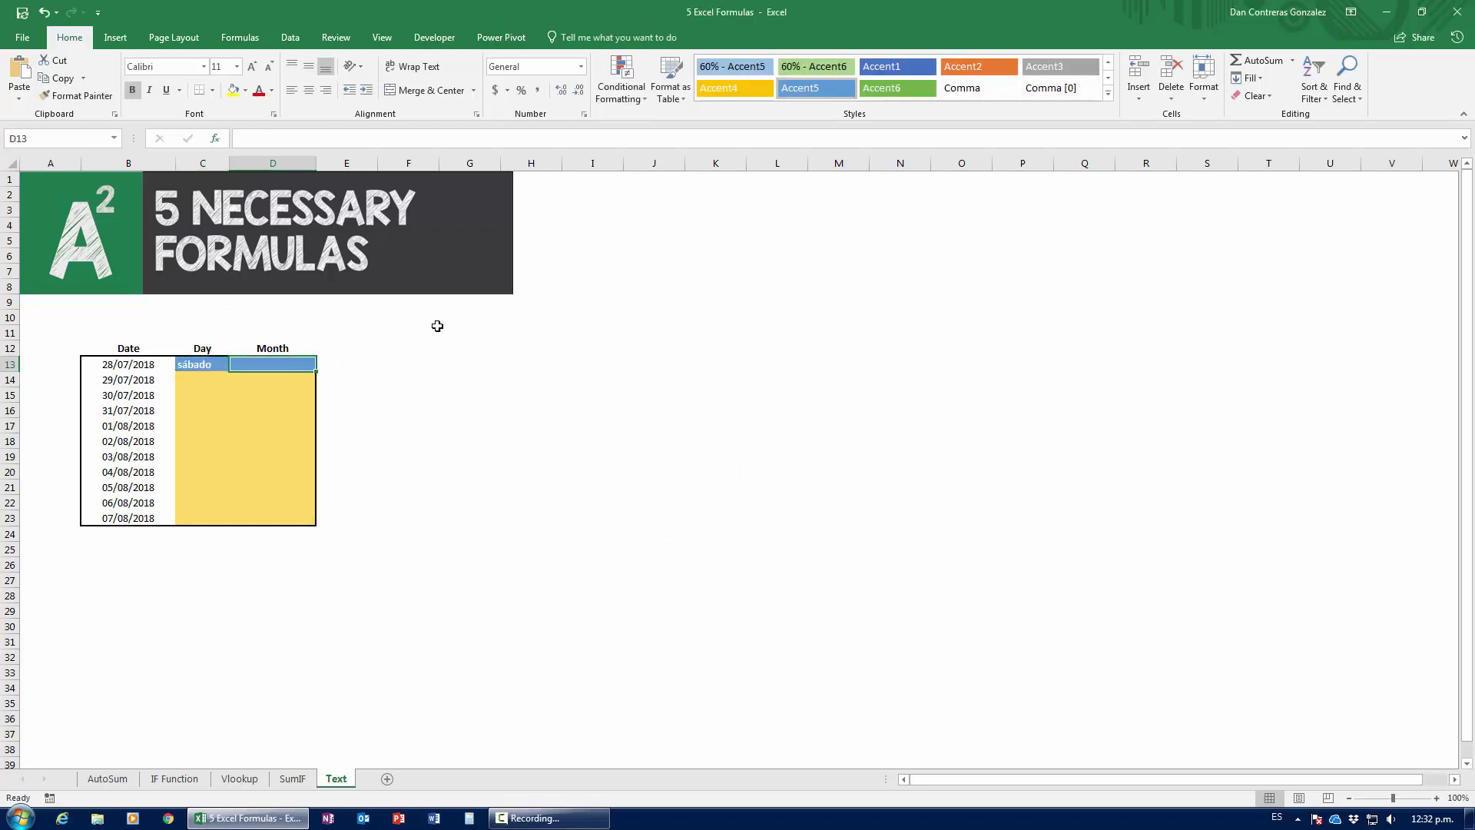
type("=")
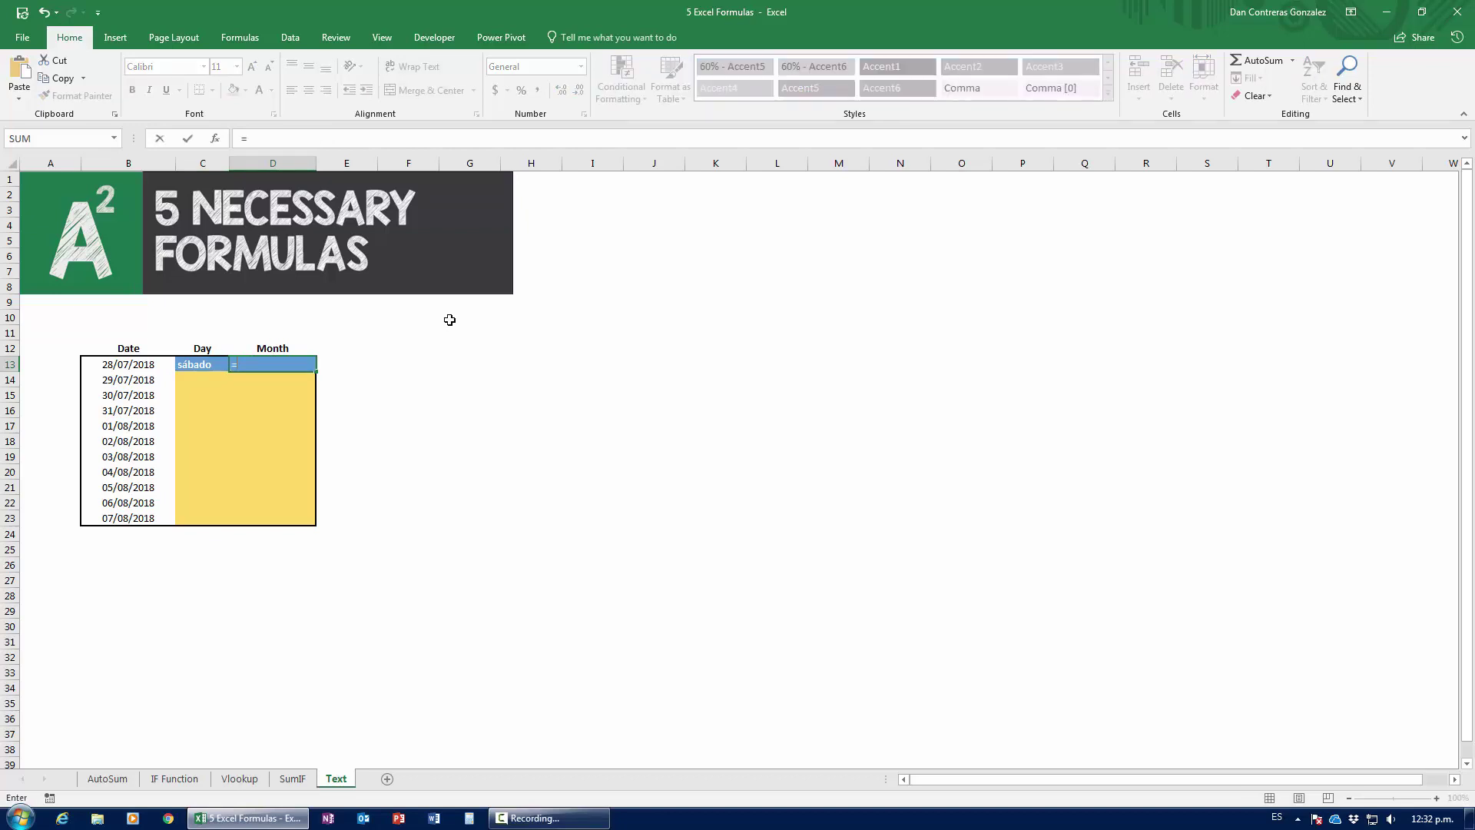
type("text(")
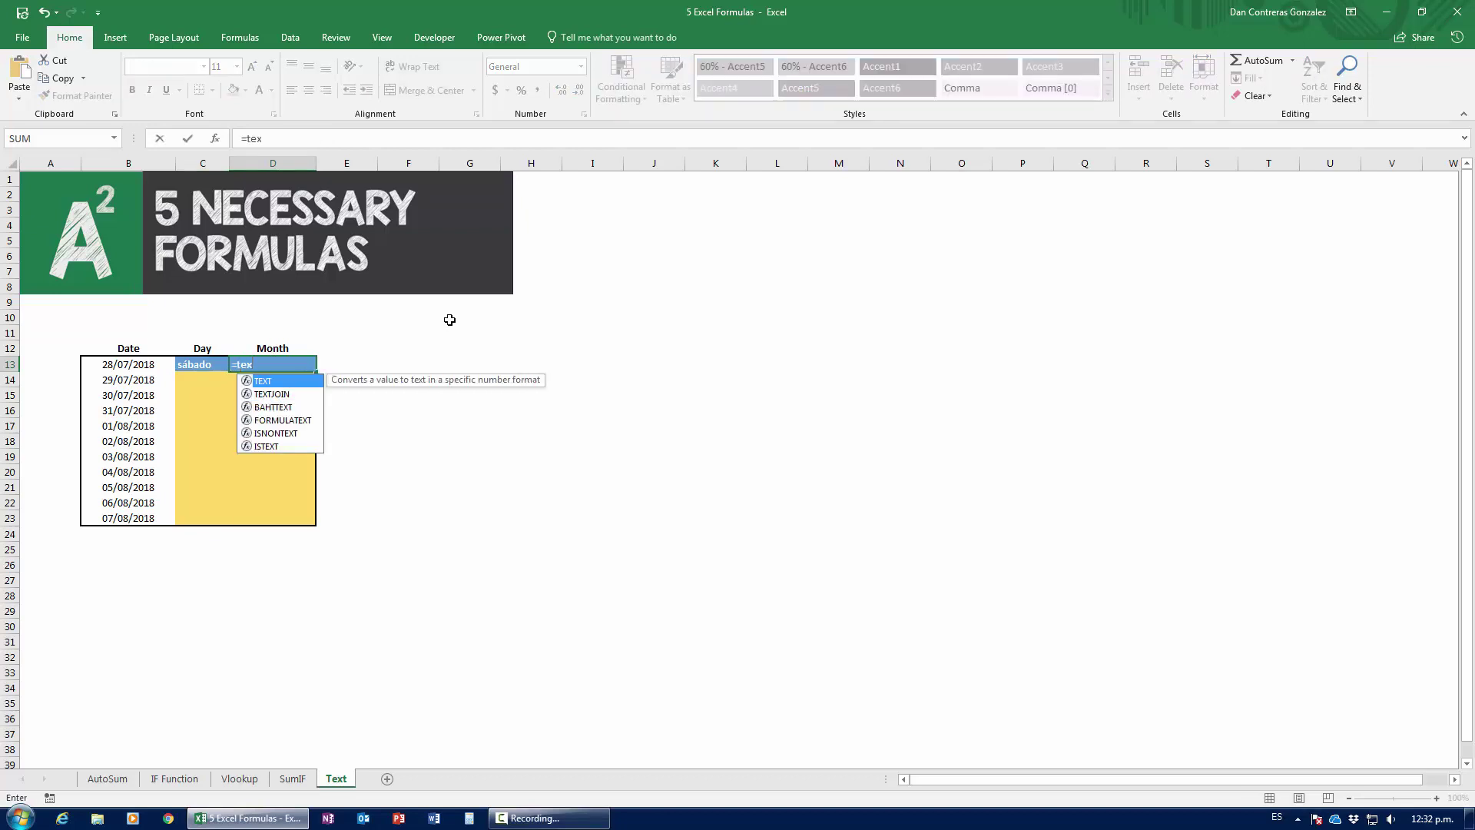
left_click(215, 138)
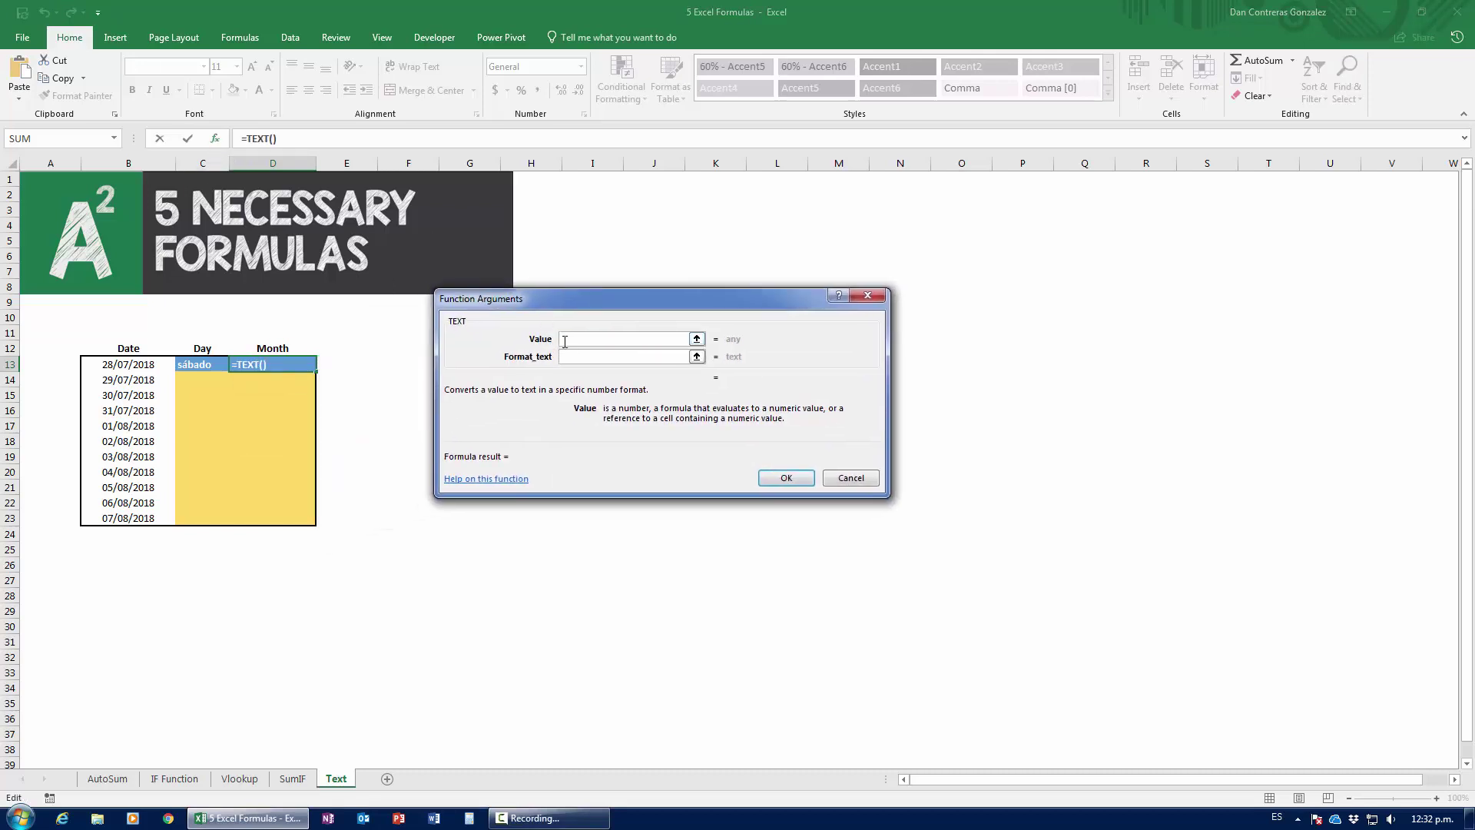
Complete the Month formula with Value B13 and Format_text "mmmm"
left_click(136, 367)
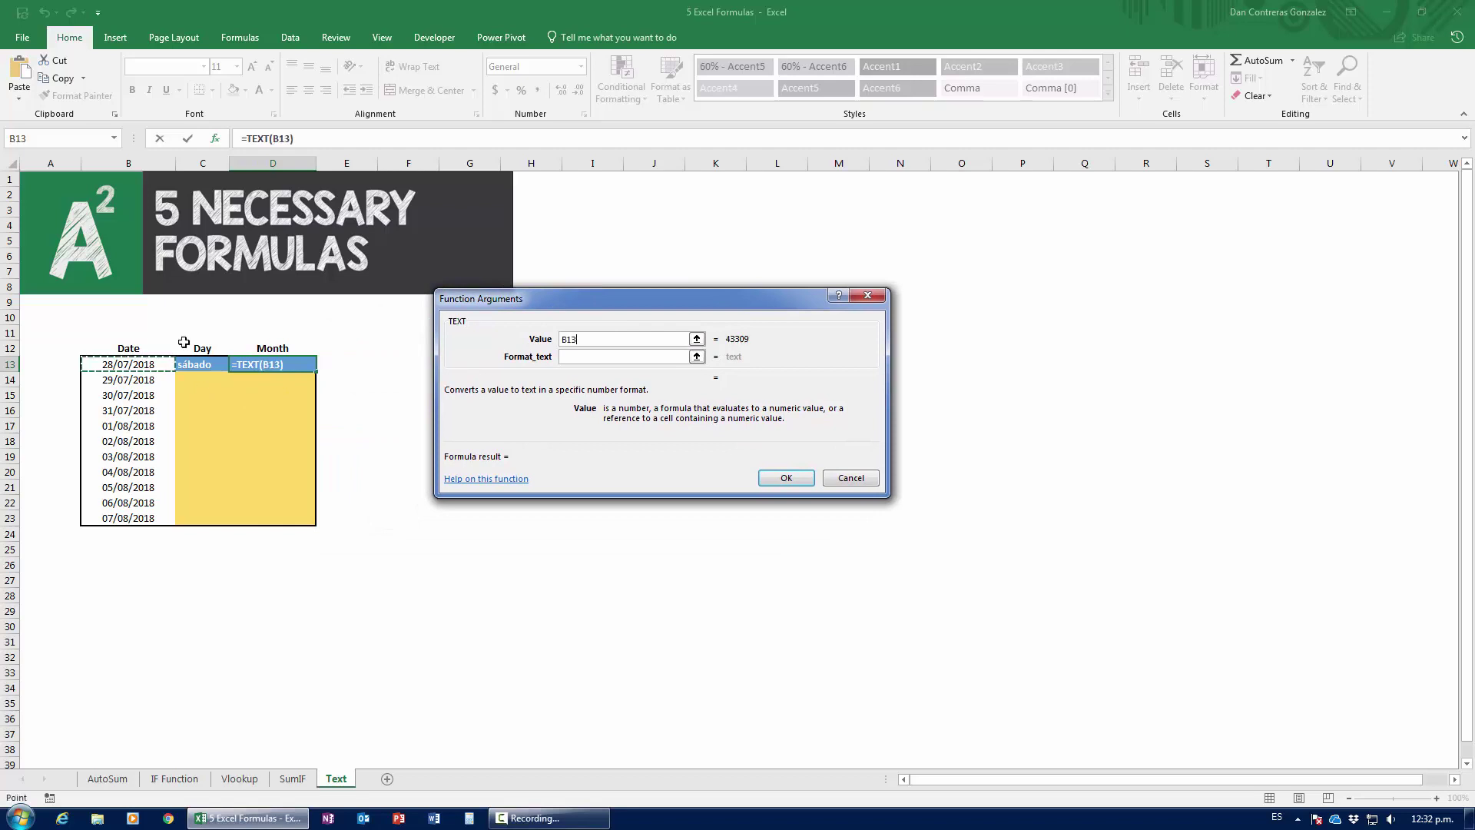
left_click(573, 357)
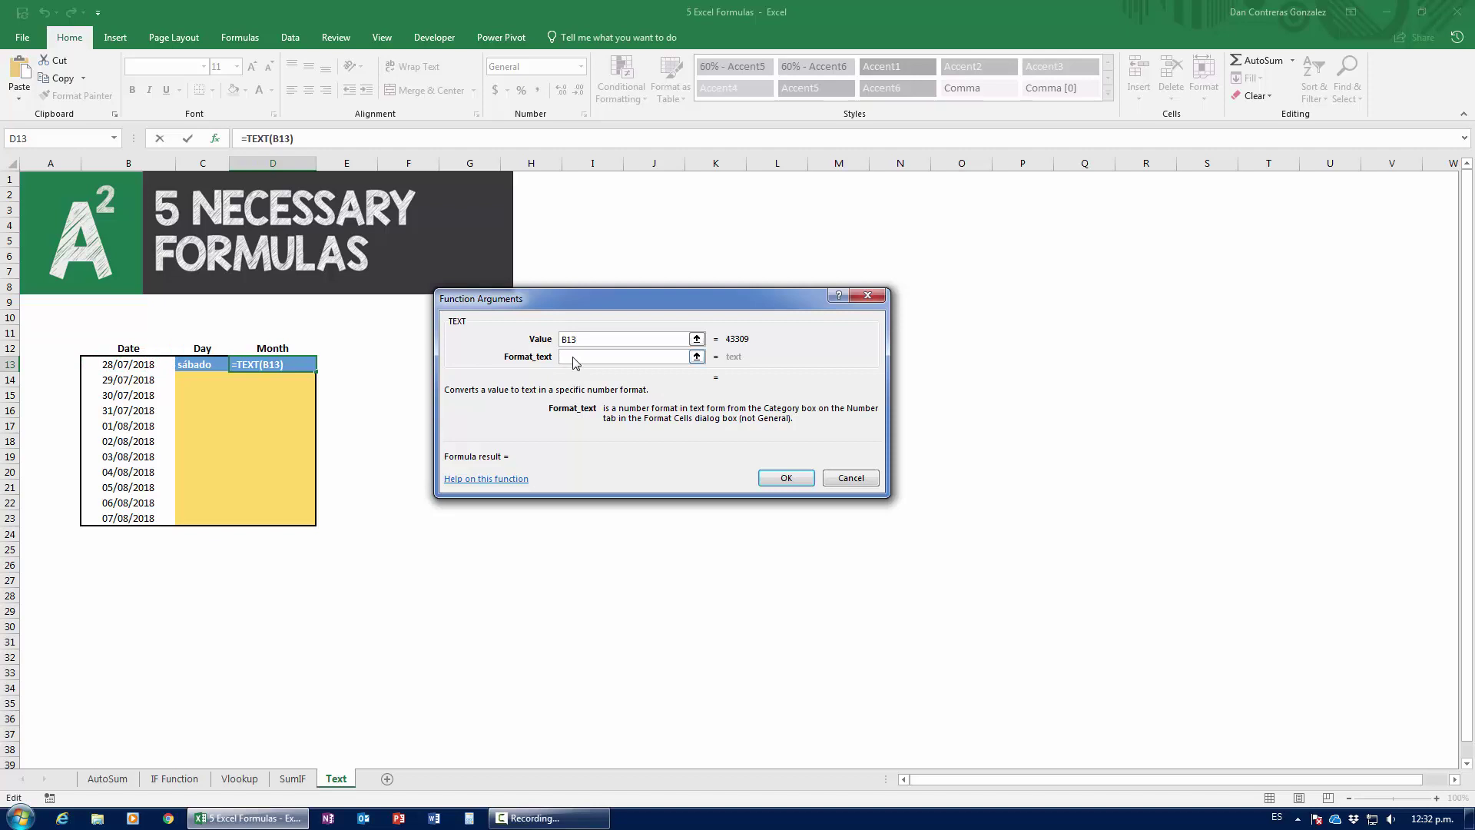
type("\"mmmm")
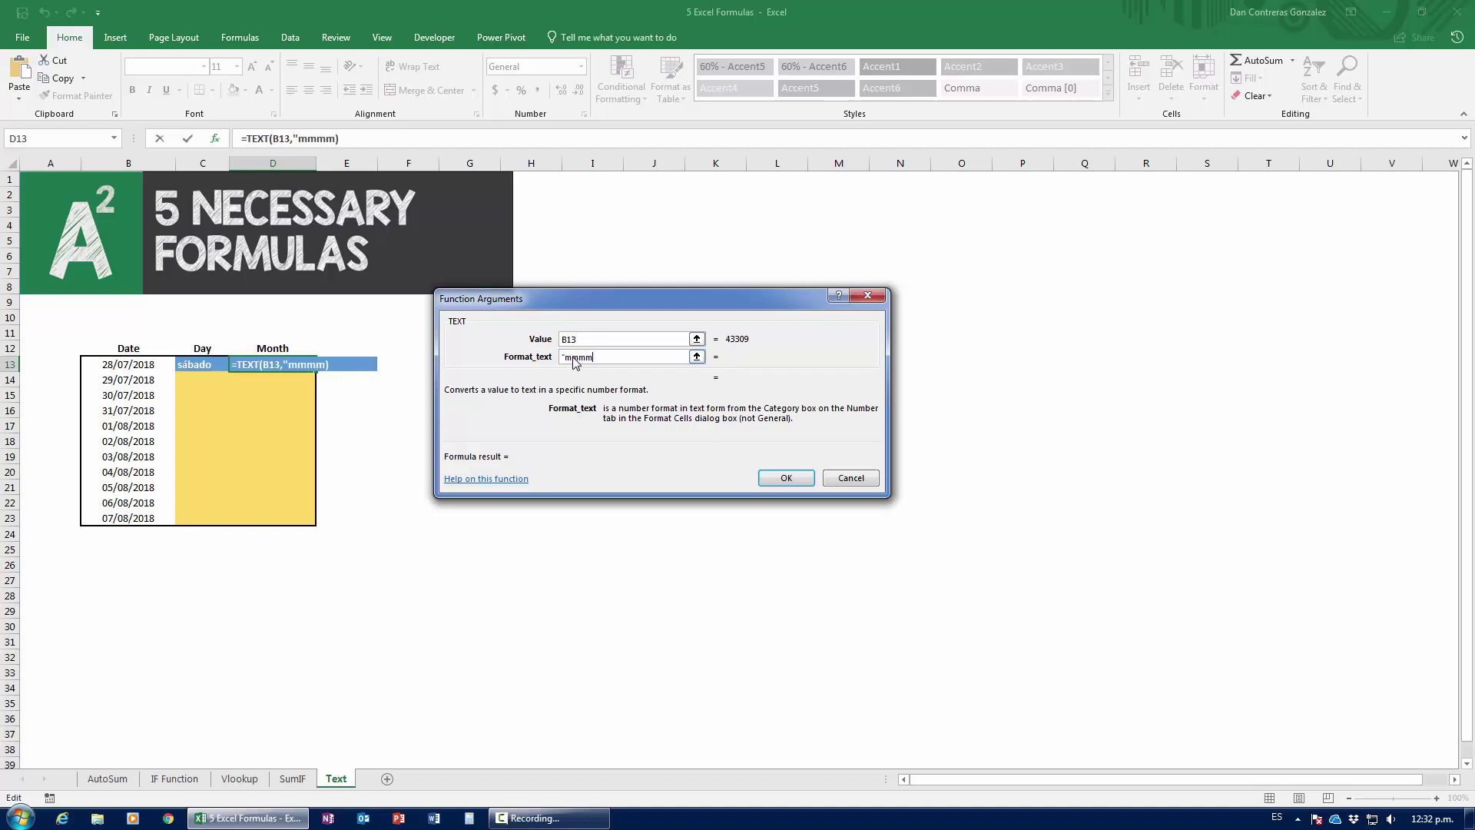
type("\"")
key("BackSpace")
key("BackSpace")
type("m")
key("Return")
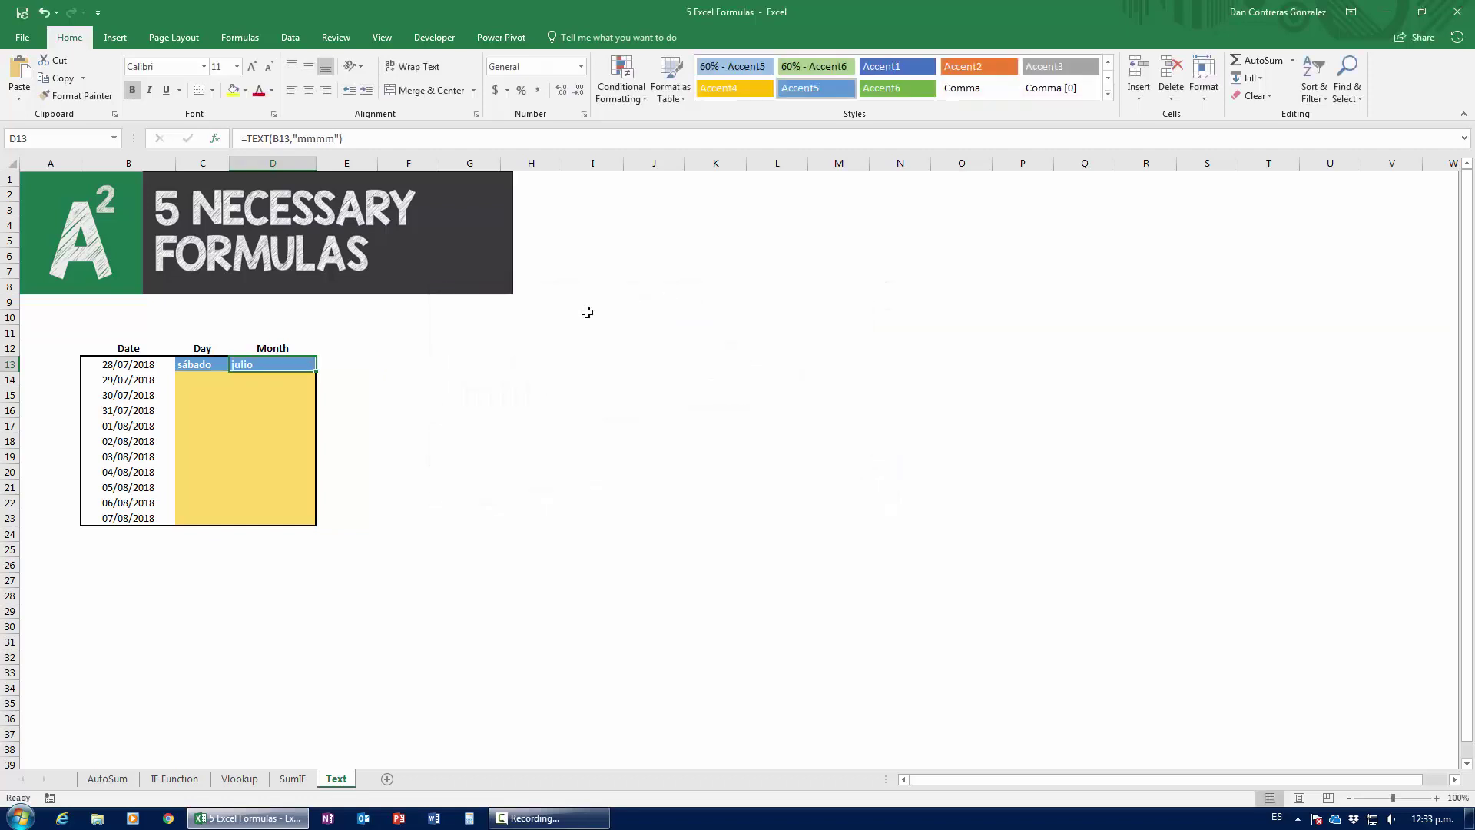
Fill the Day and Month formulas from C13:D13 down through row 23
left_click_drag(191, 365, 265, 365)
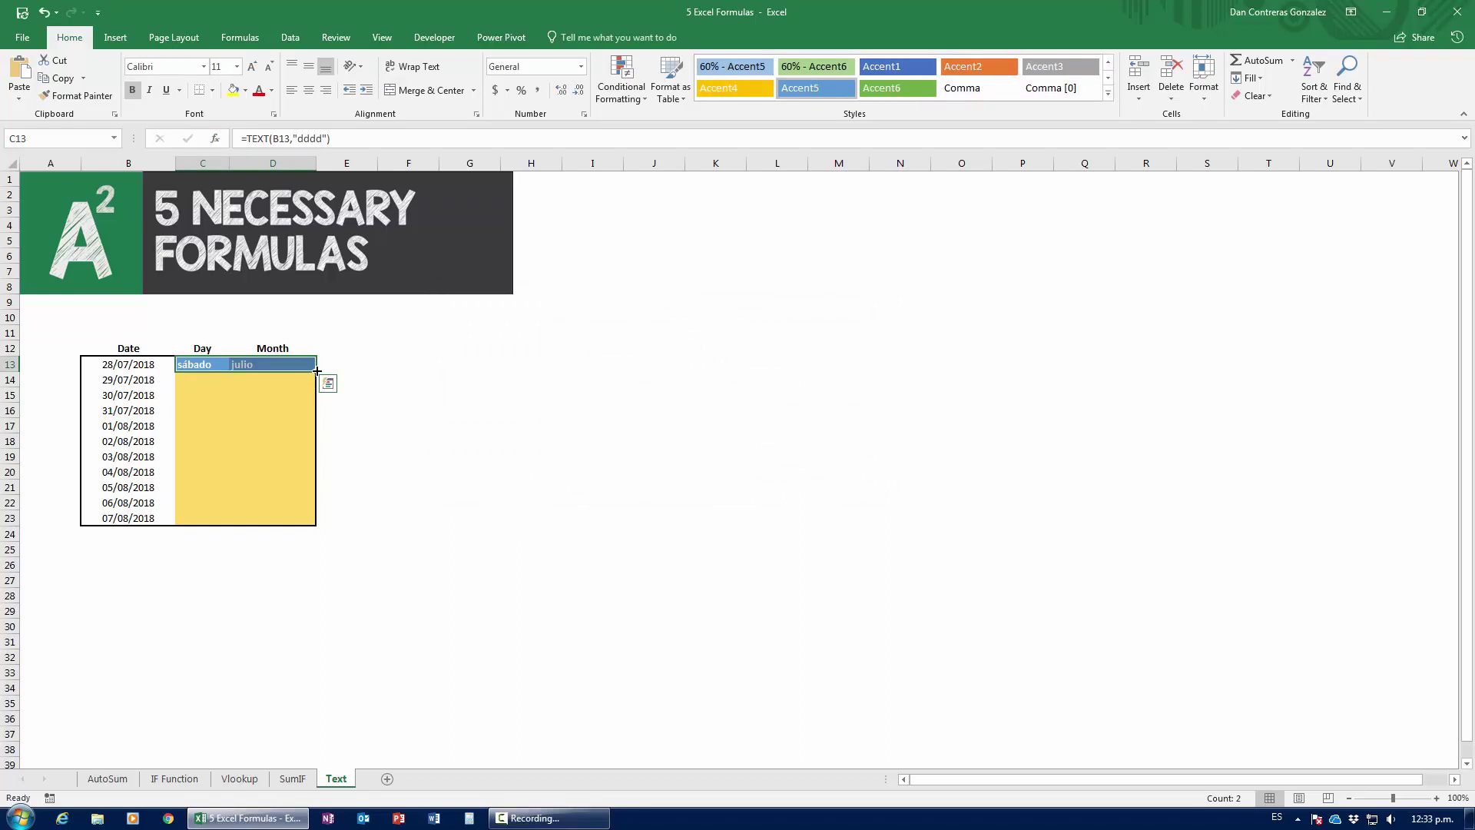
double_click(316, 371)
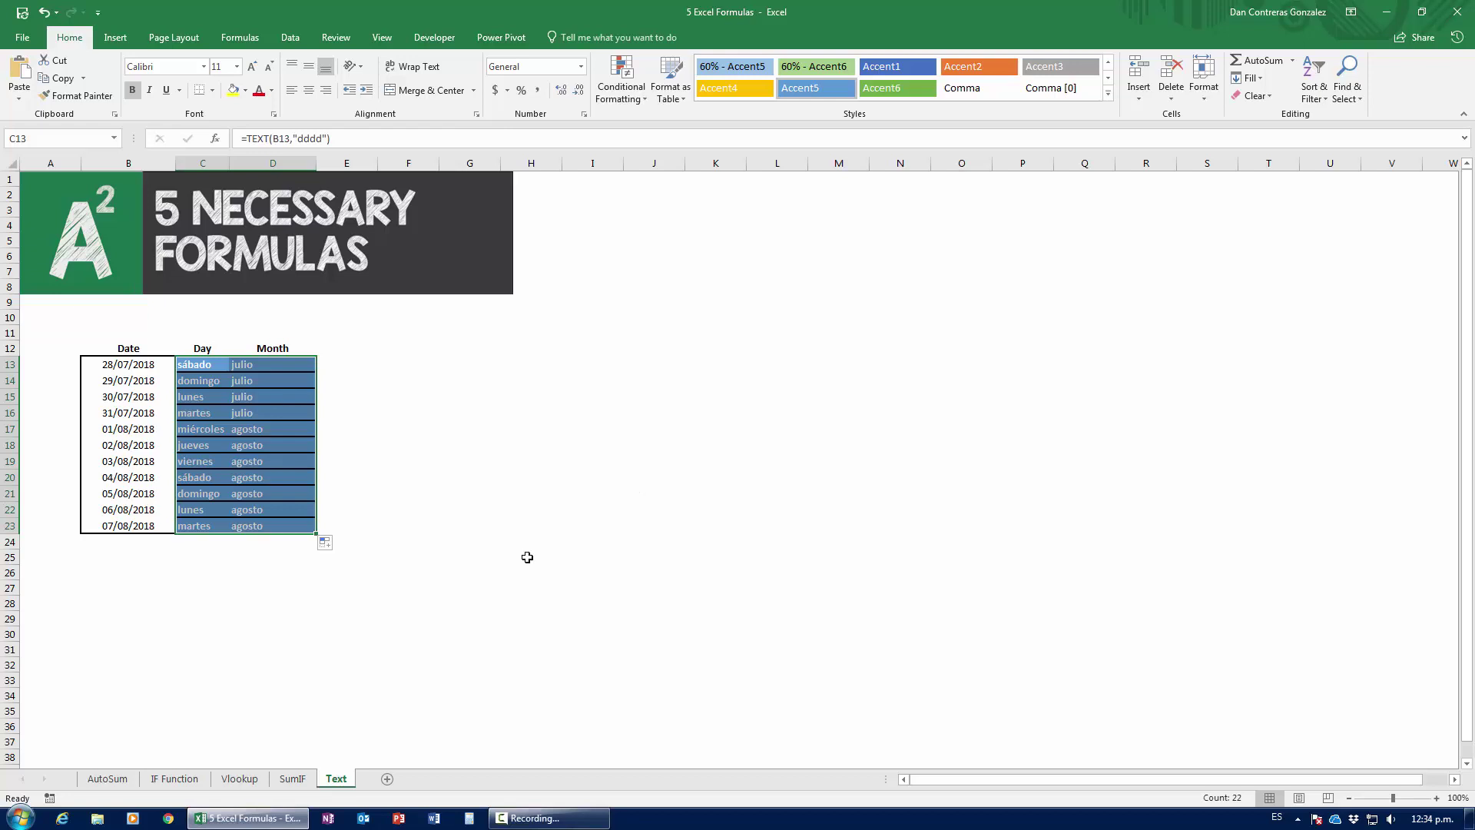
left_click(240, 778)
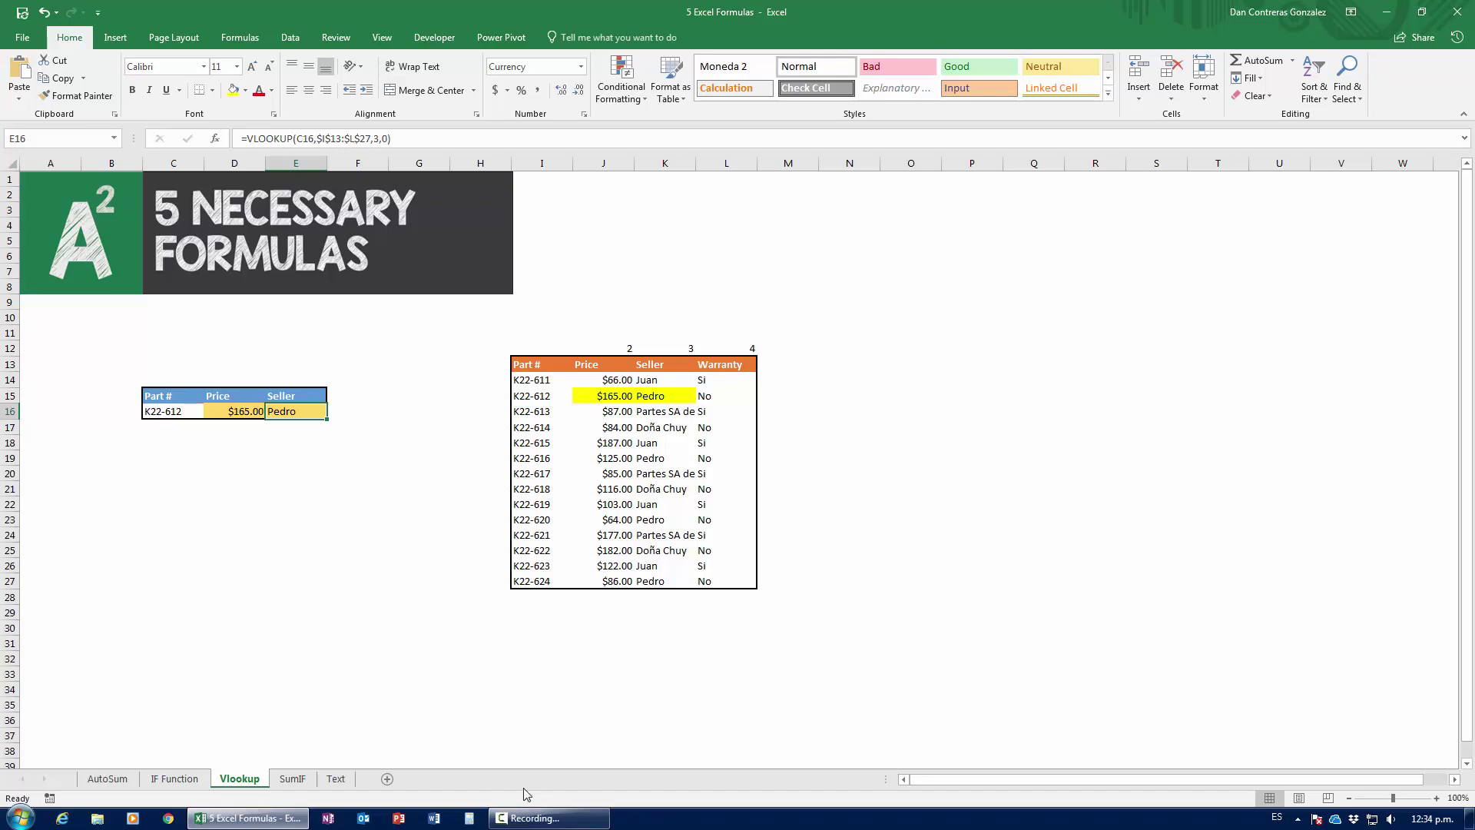
left_click(530, 817)
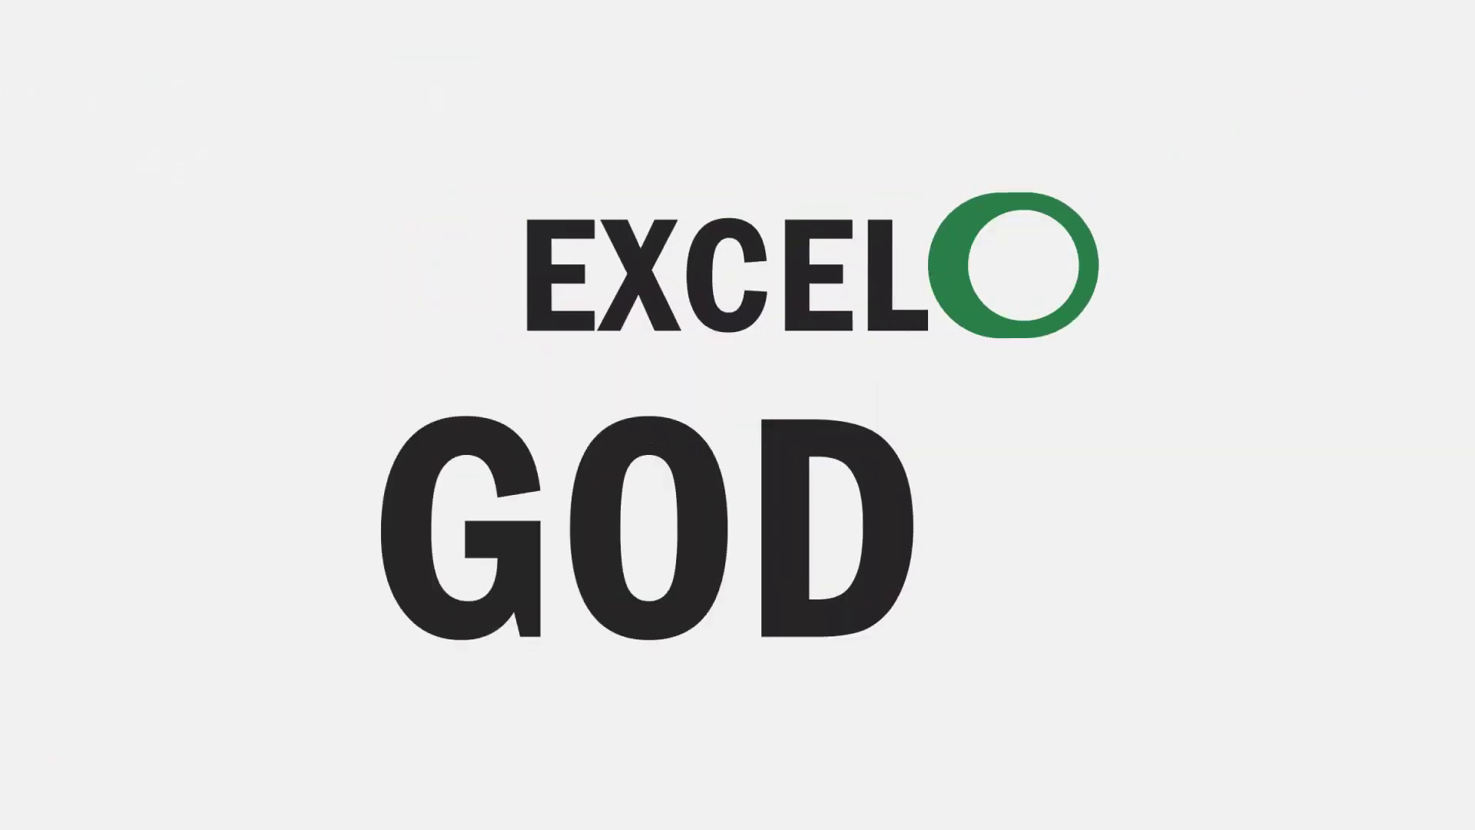